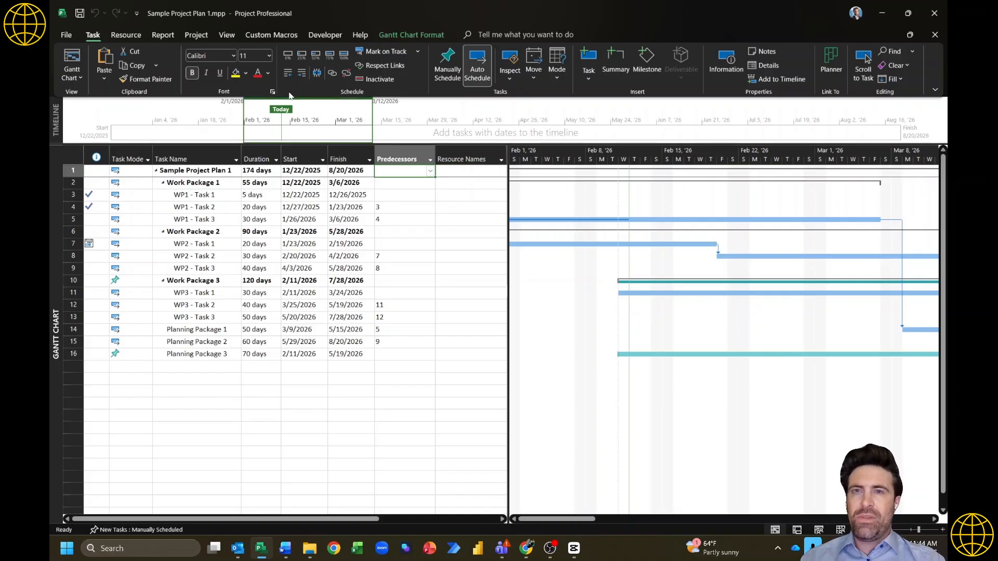
Step: Hide the timeline above the Gantt chart
left_click(226, 35)
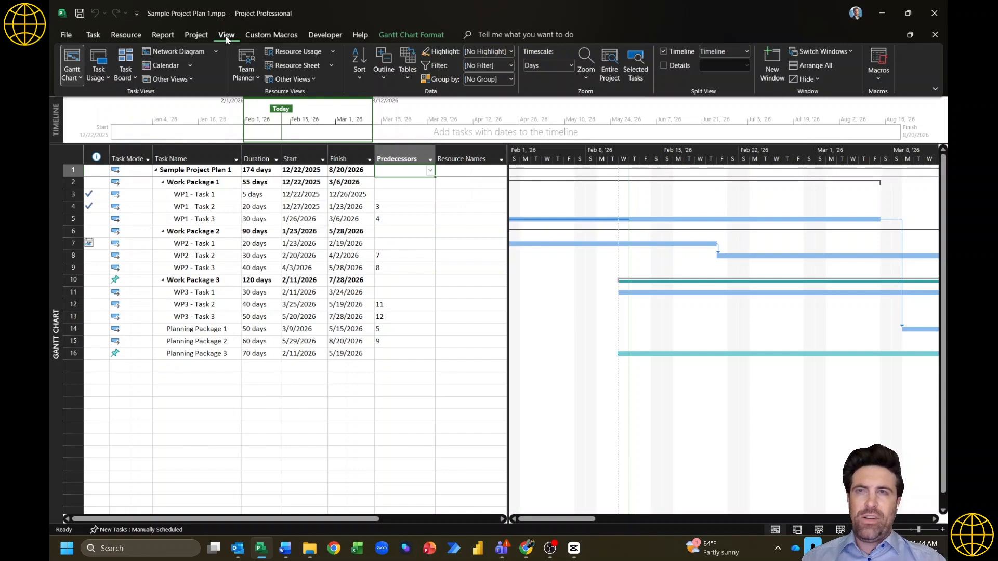
left_click(664, 52)
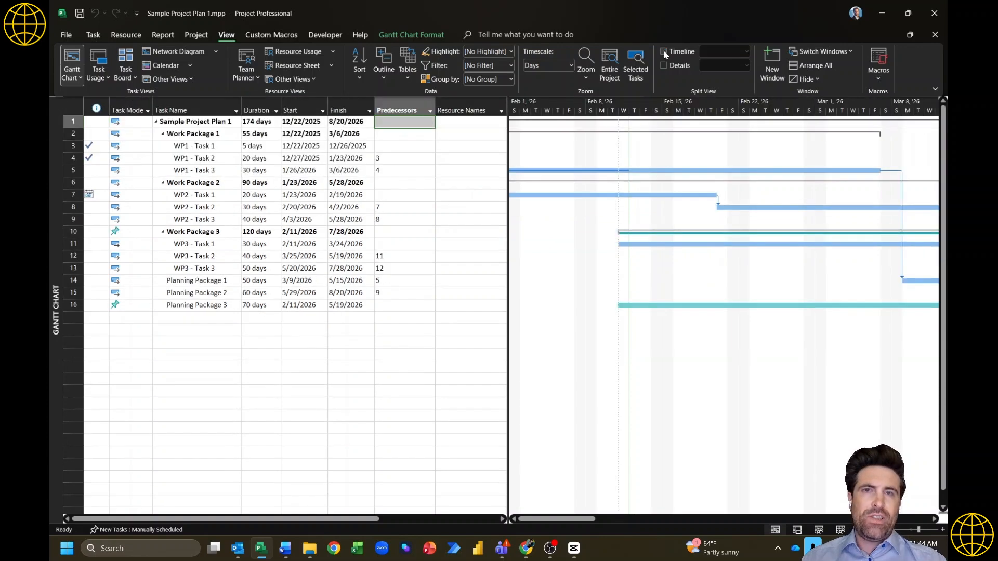
left_click(275, 162)
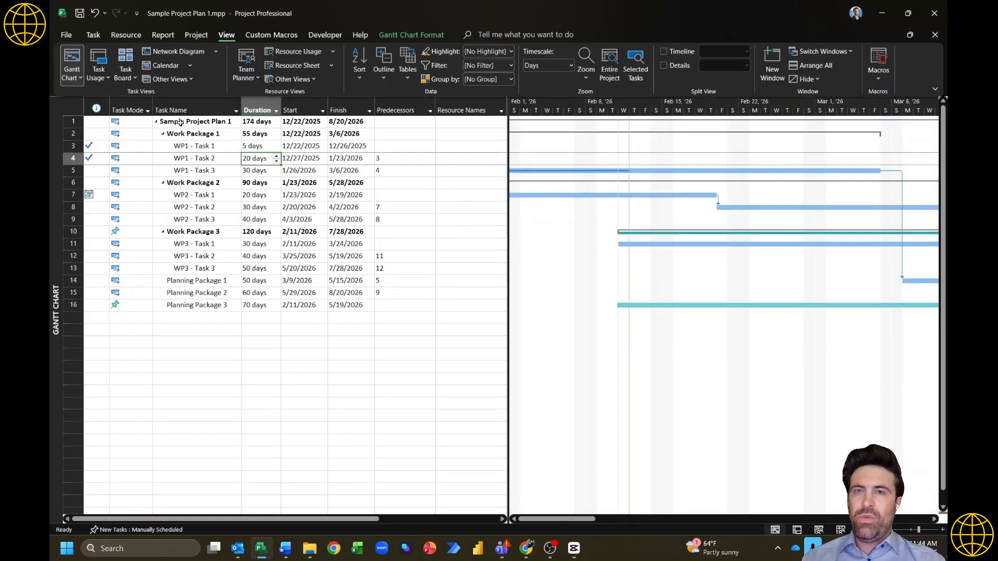
left_click(101, 121)
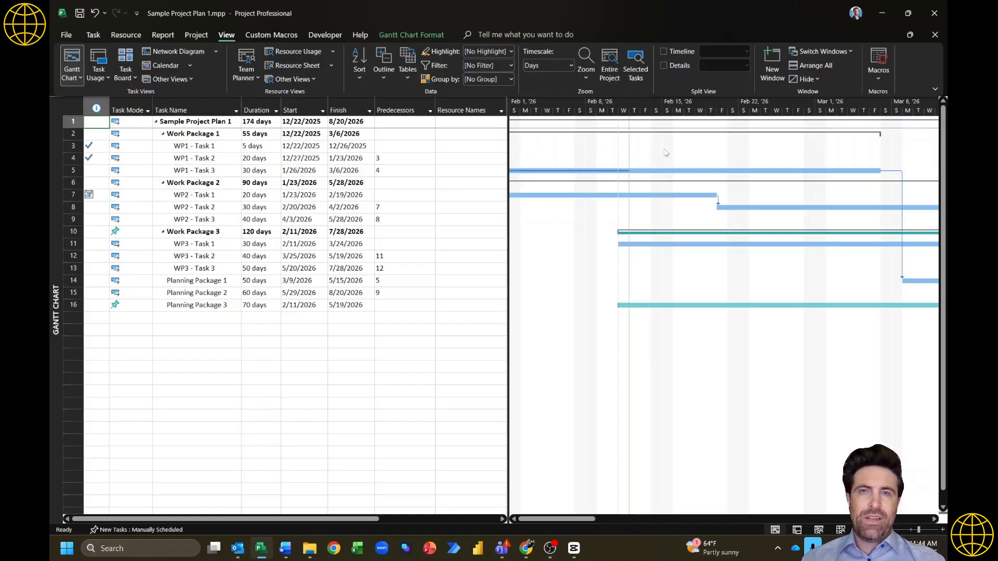
key("alt+Tab")
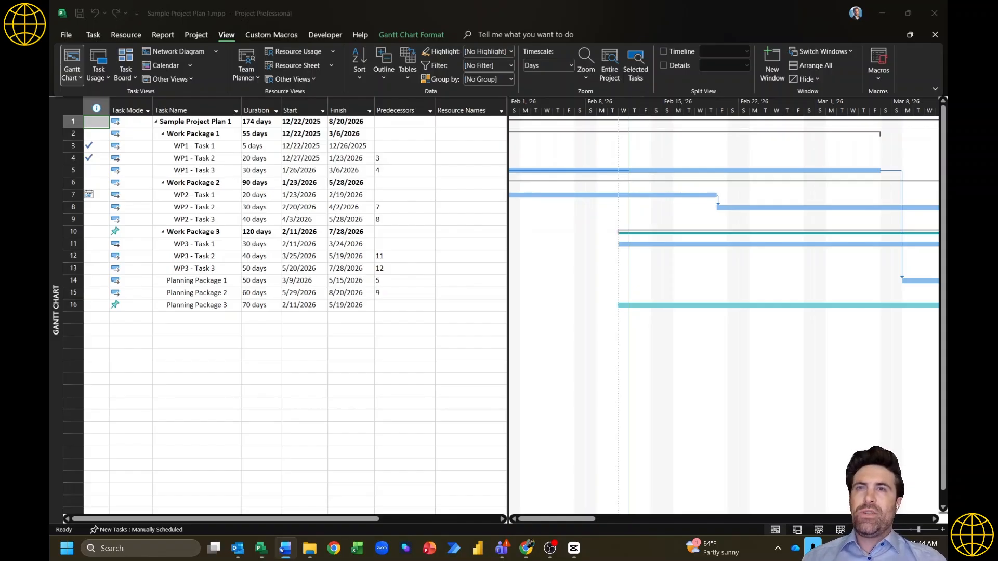
left_click(98, 135)
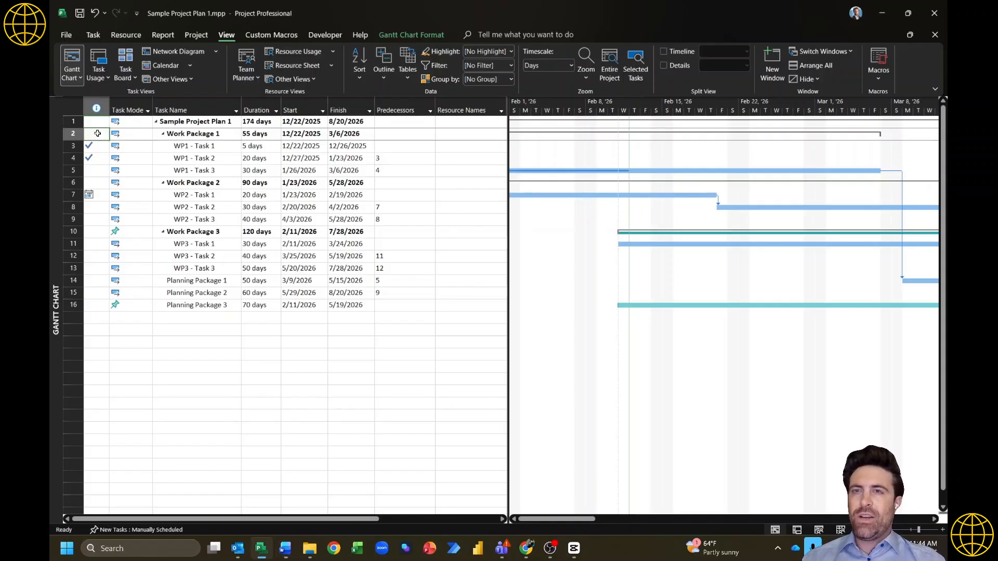
left_click(95, 124)
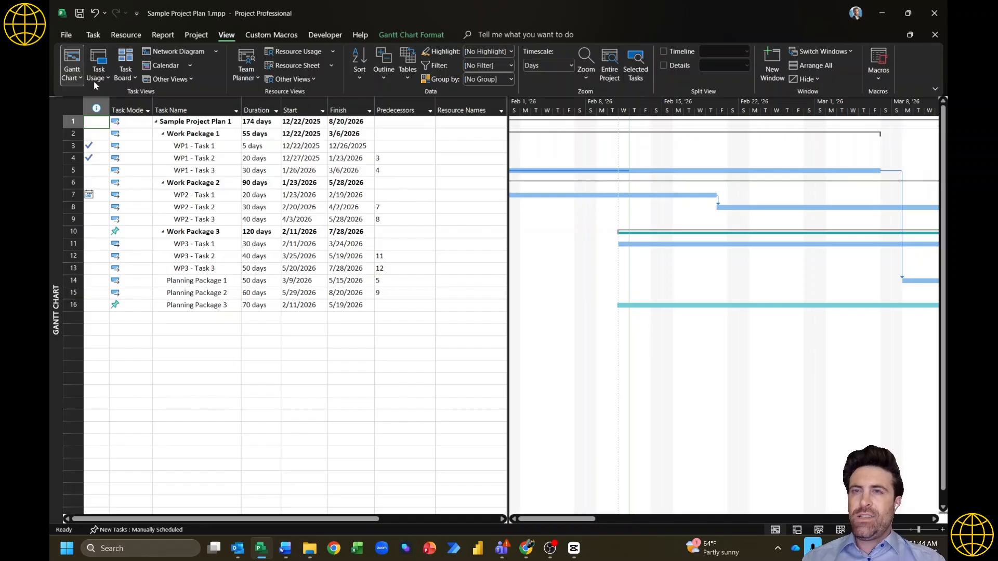
Step: In the project options, set the date format to 1/28/09 and enable display of the entry bar
left_click(66, 34)
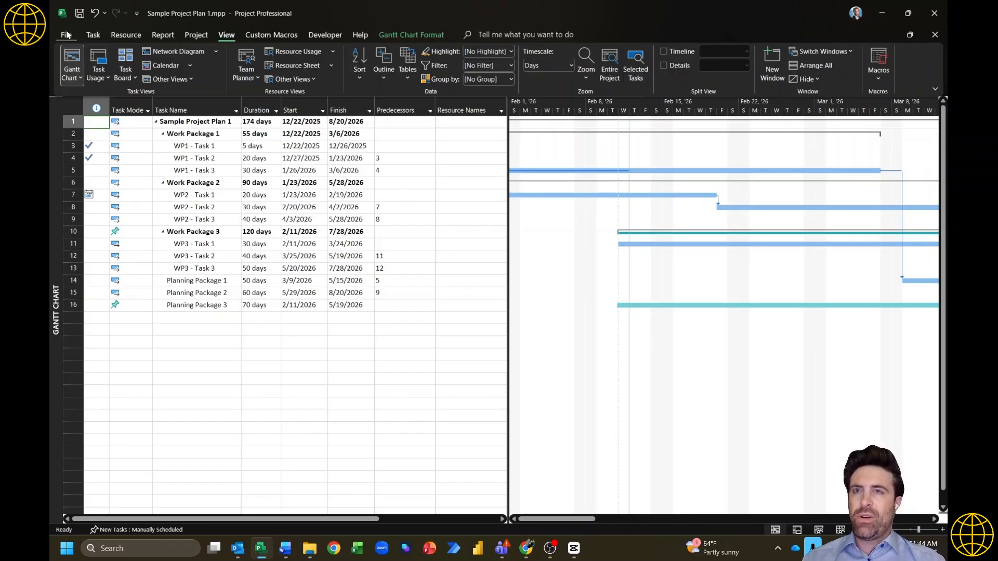
left_click(83, 515)
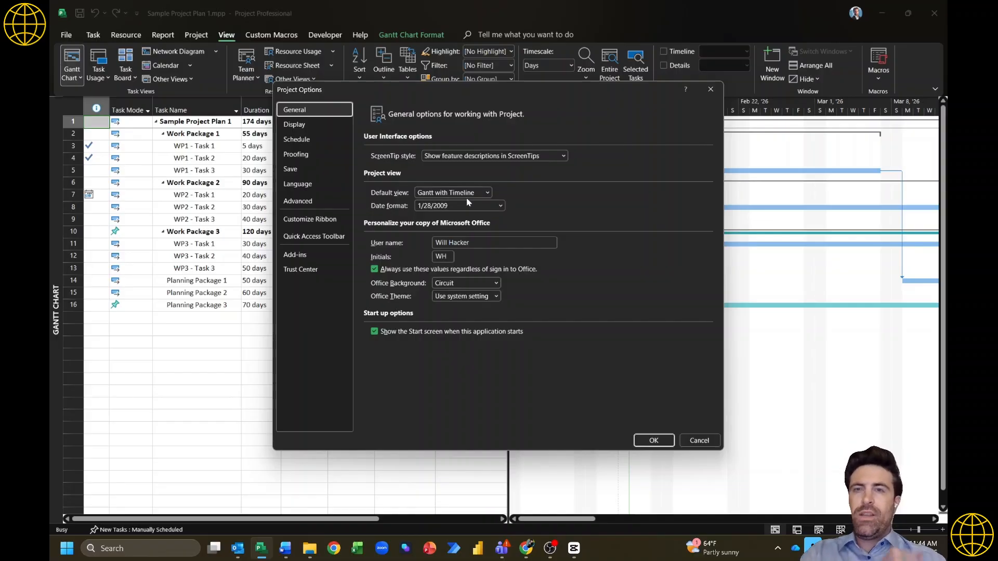
left_click(476, 207)
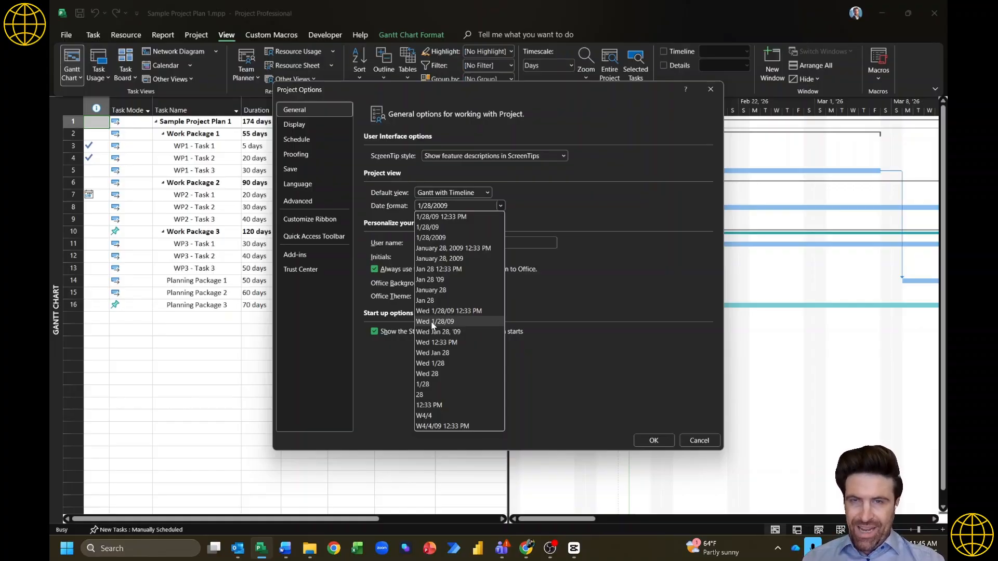
left_click(439, 229)
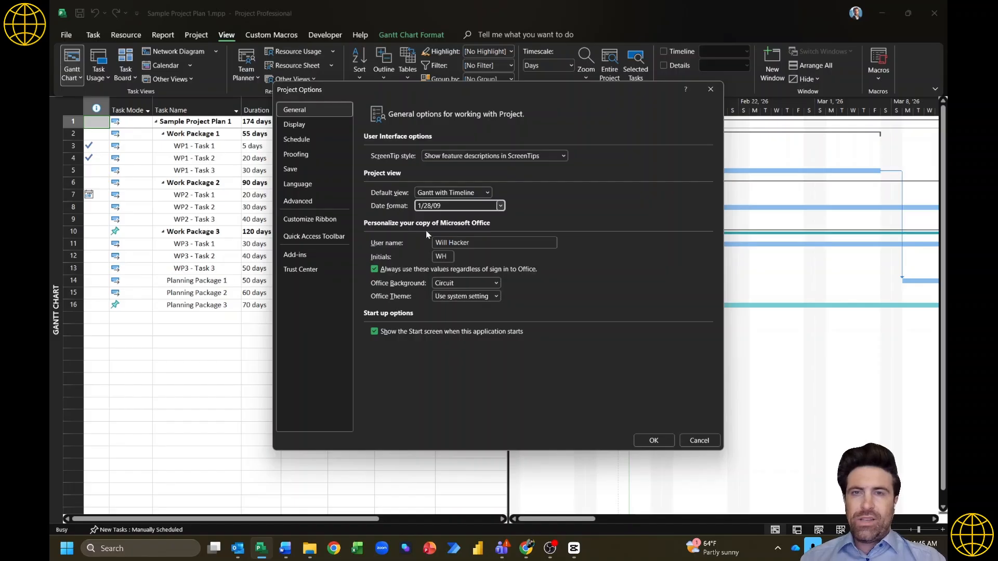
left_click(304, 127)
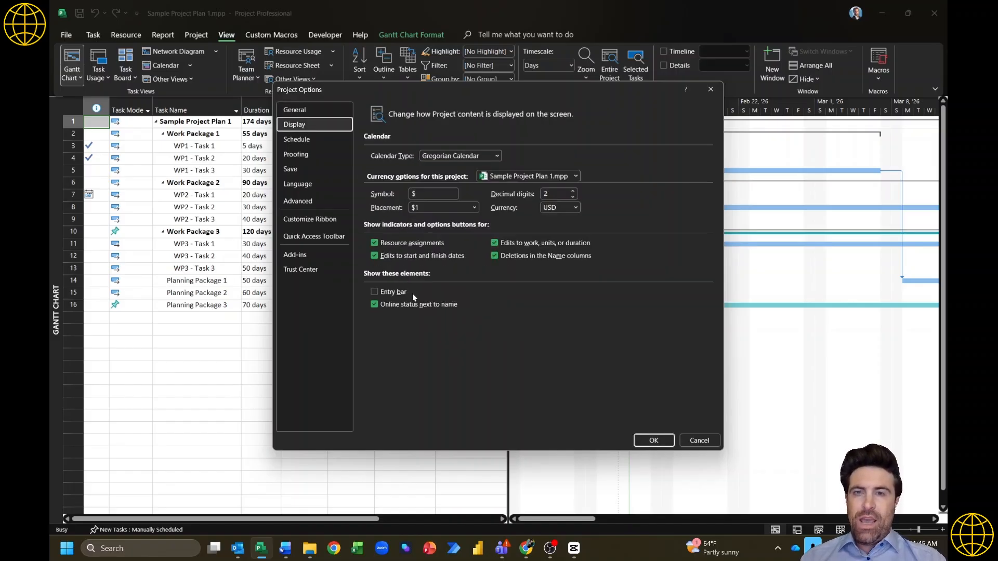
left_click(375, 292)
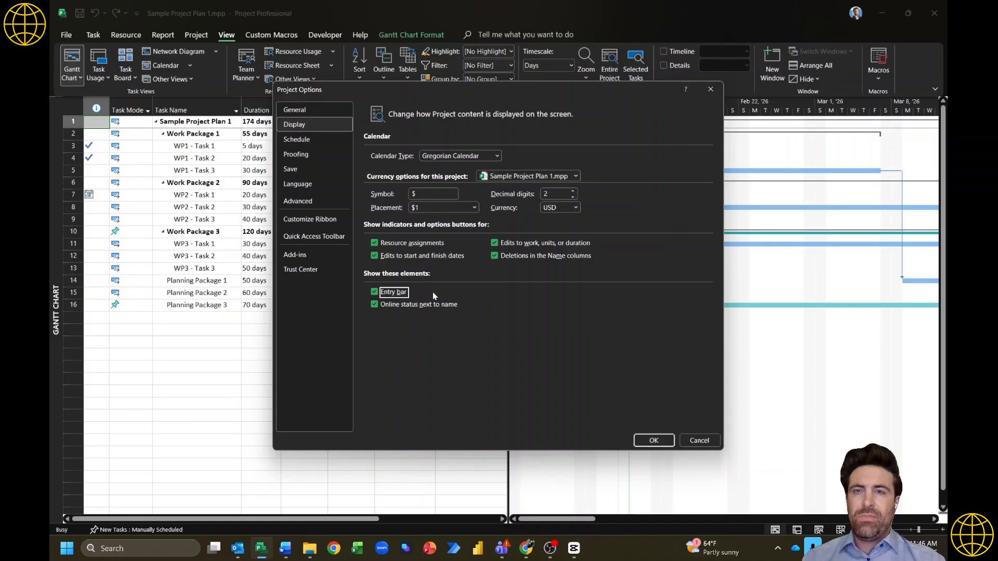
Step: Make new tasks Auto Scheduled for Sample Project Plan 1.mpp and turn on auto save every 15 minutes
left_click(315, 140)
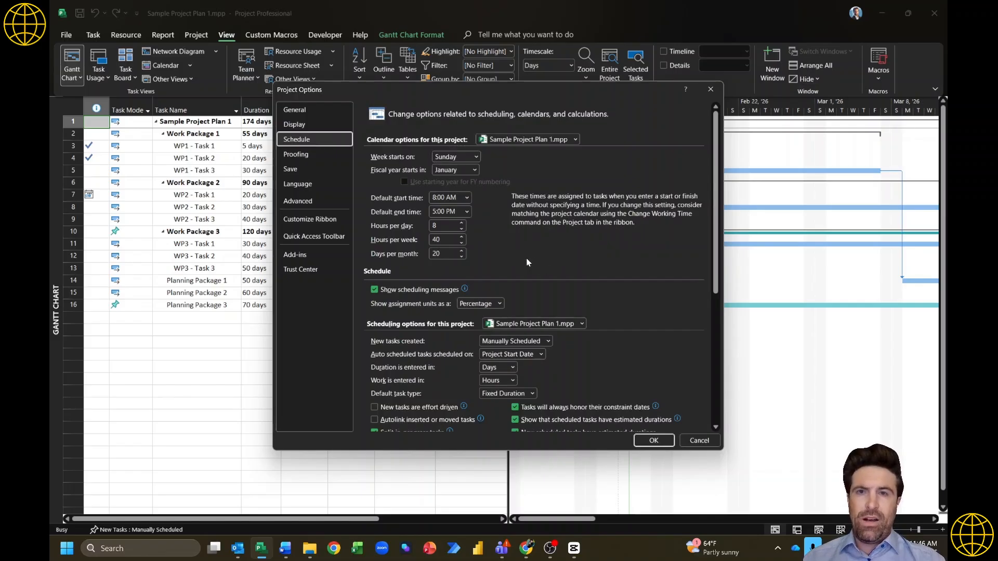
scroll(499, 244, "down", 5)
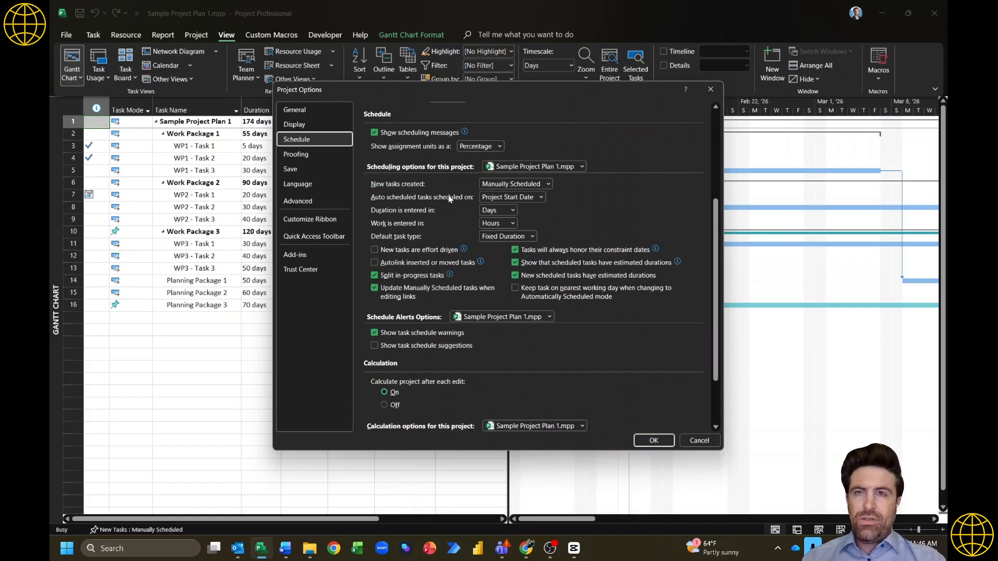
left_click(549, 185)
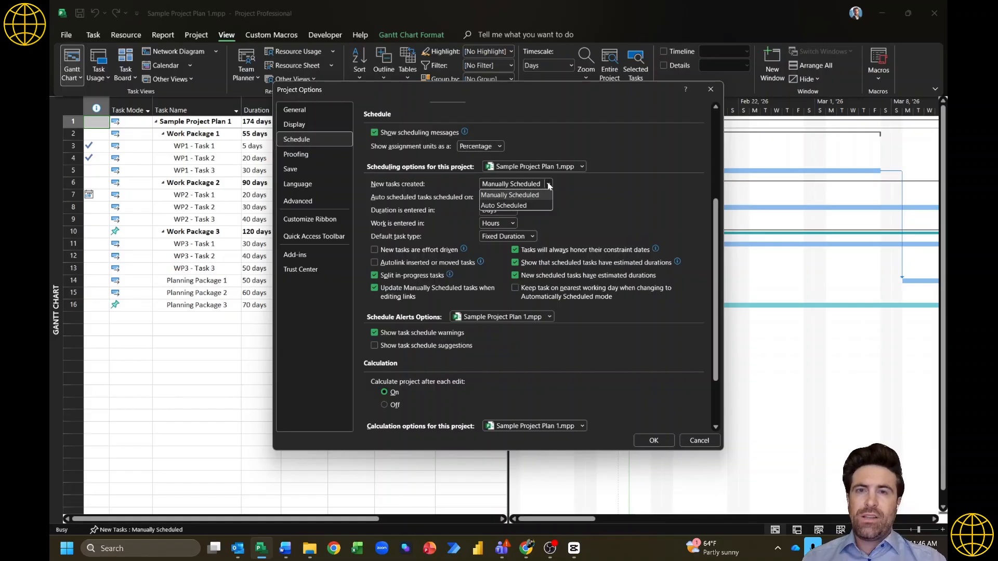
left_click(516, 204)
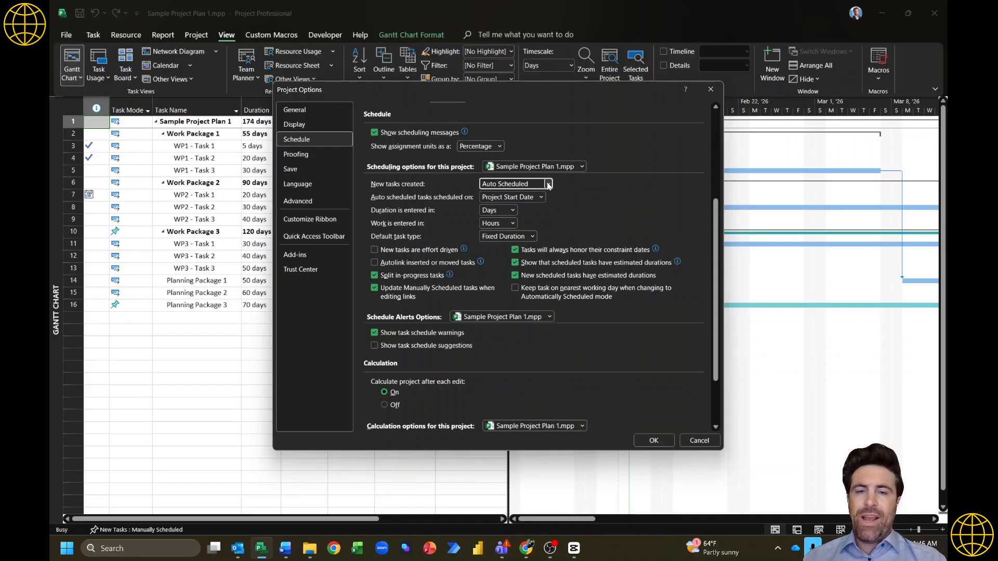
left_click(582, 169)
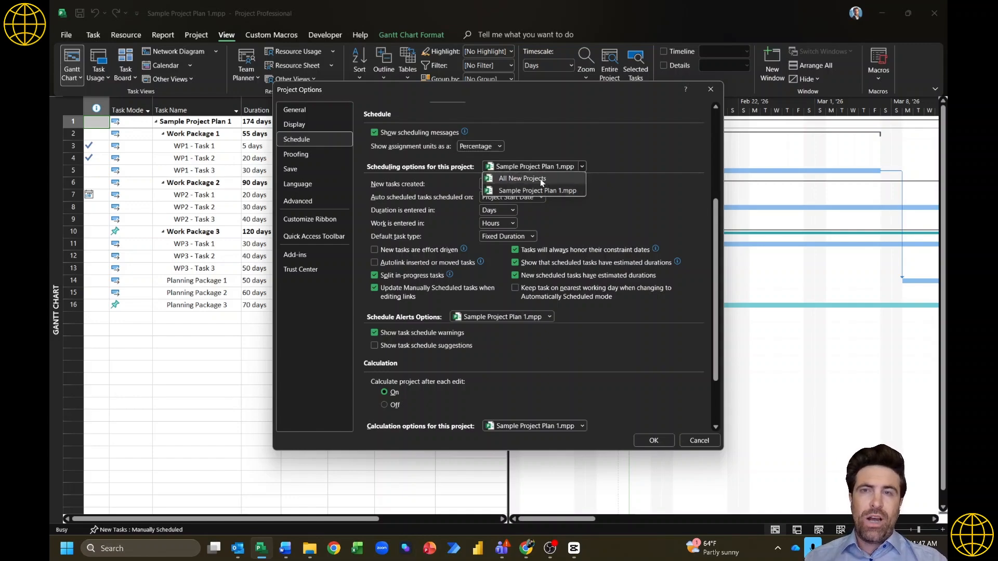
left_click(567, 191)
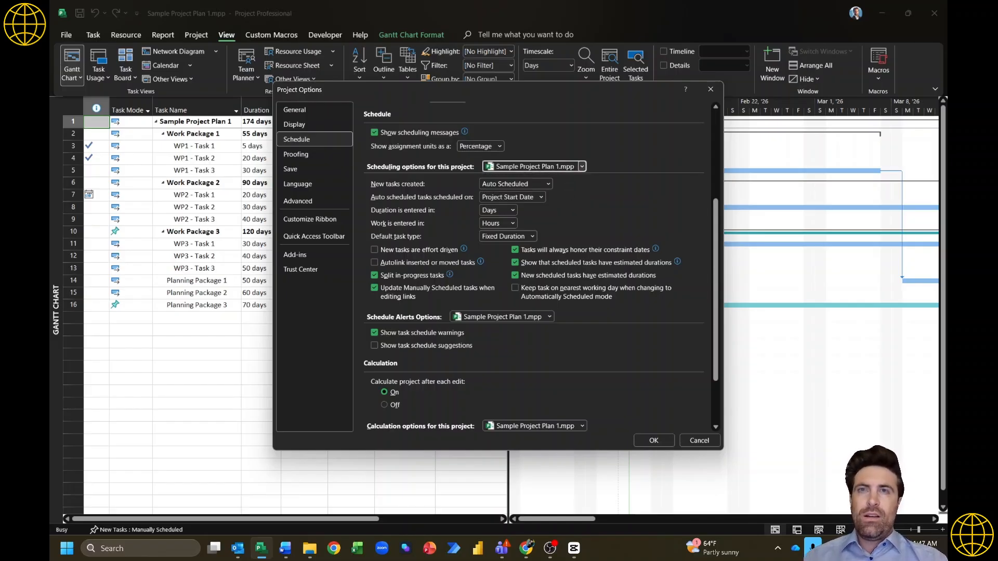
left_click(310, 174)
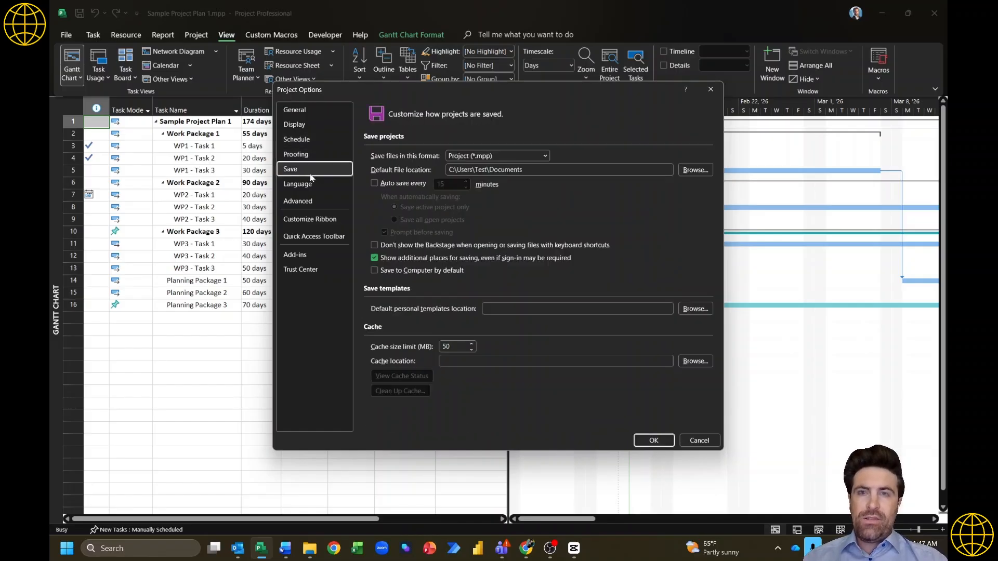
left_click(374, 184)
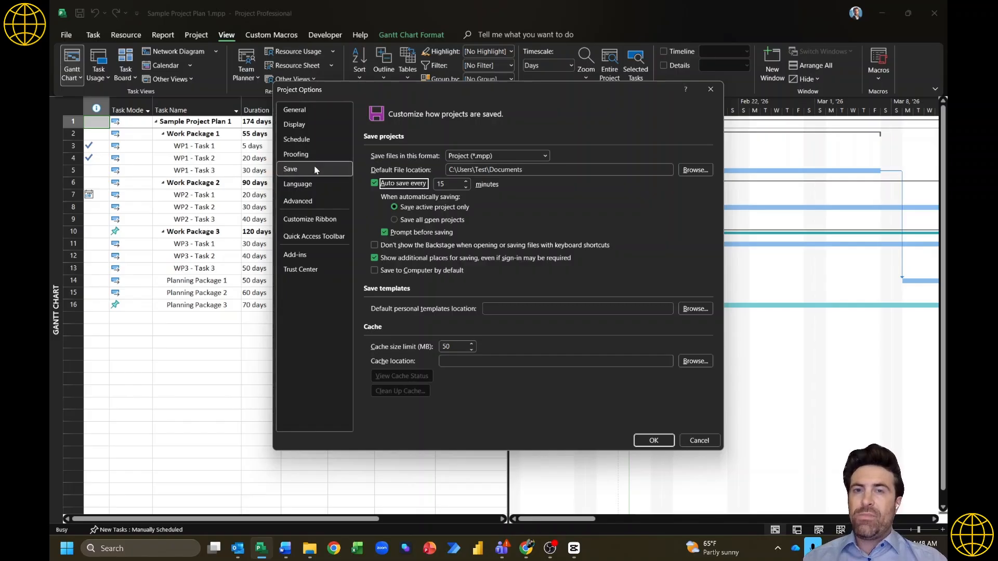
Step: In the advanced display options, abbreviate the hours label to h and the days label to d, and apply all option changes
left_click(317, 201)
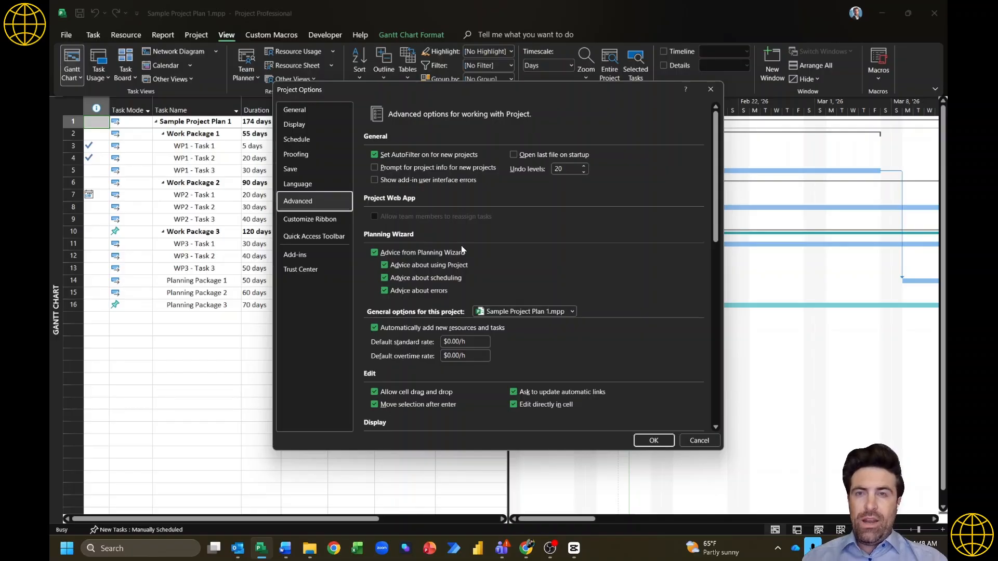
scroll(466, 218, "down", 10)
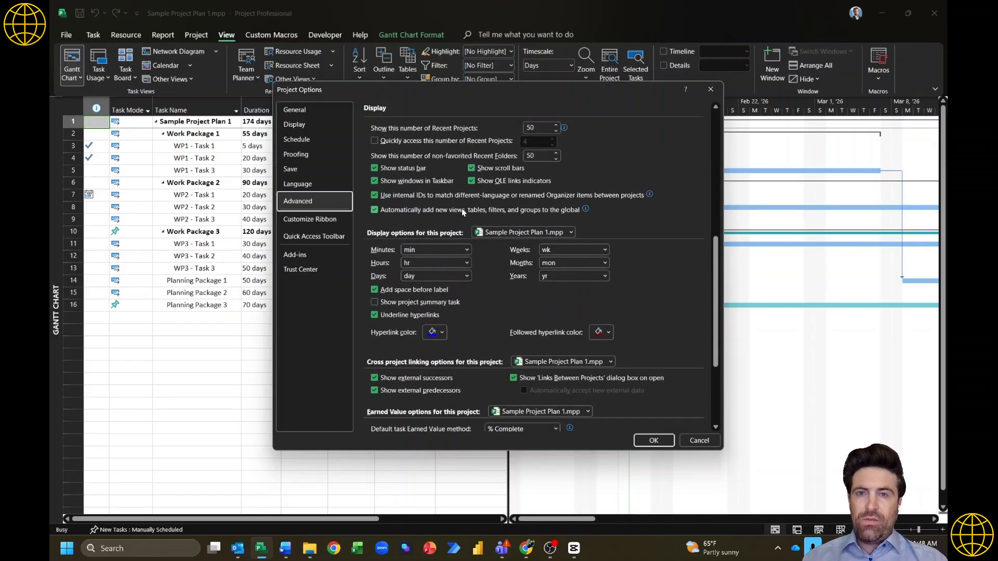
left_click(466, 263)
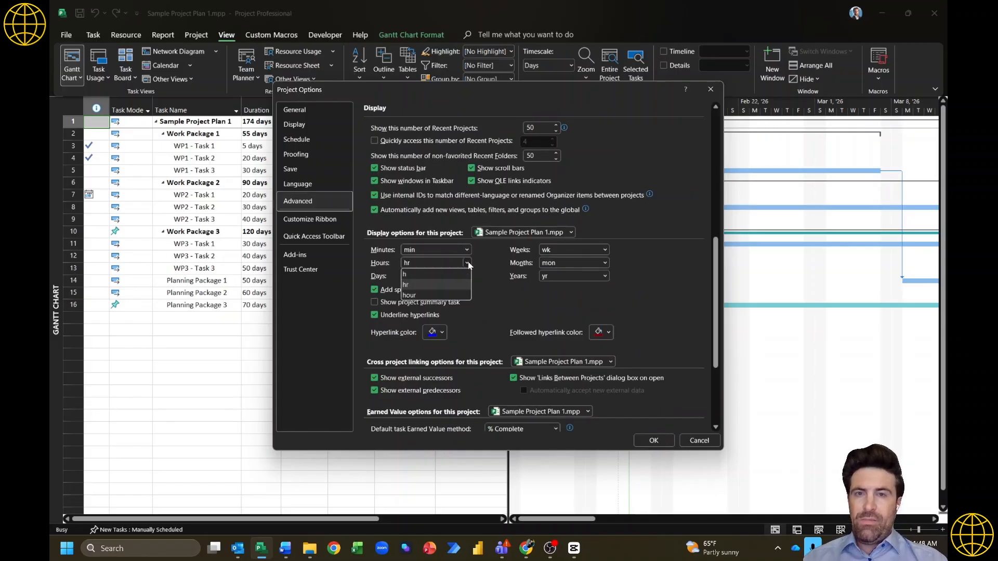
left_click(422, 274)
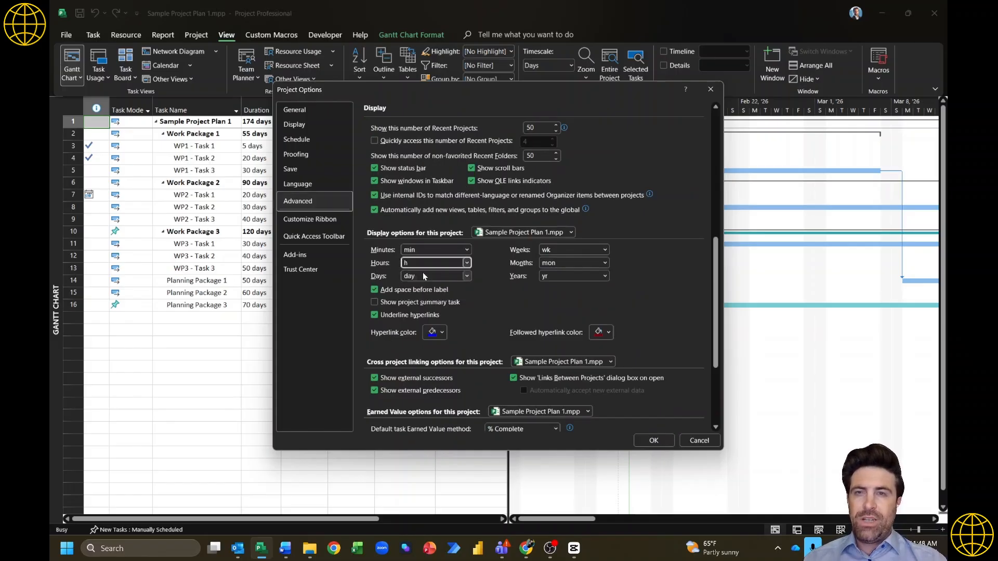
left_click(466, 277)
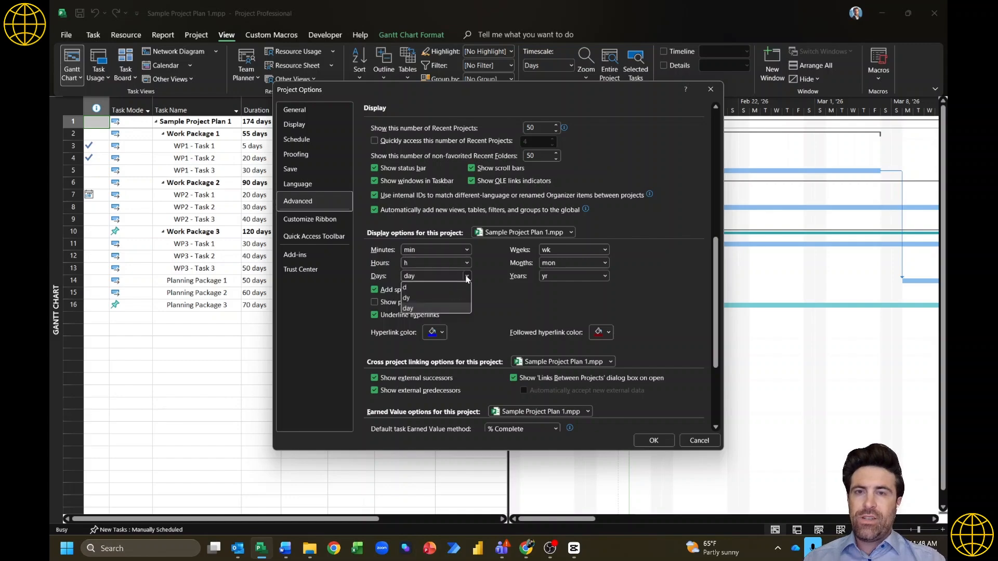
left_click(419, 284)
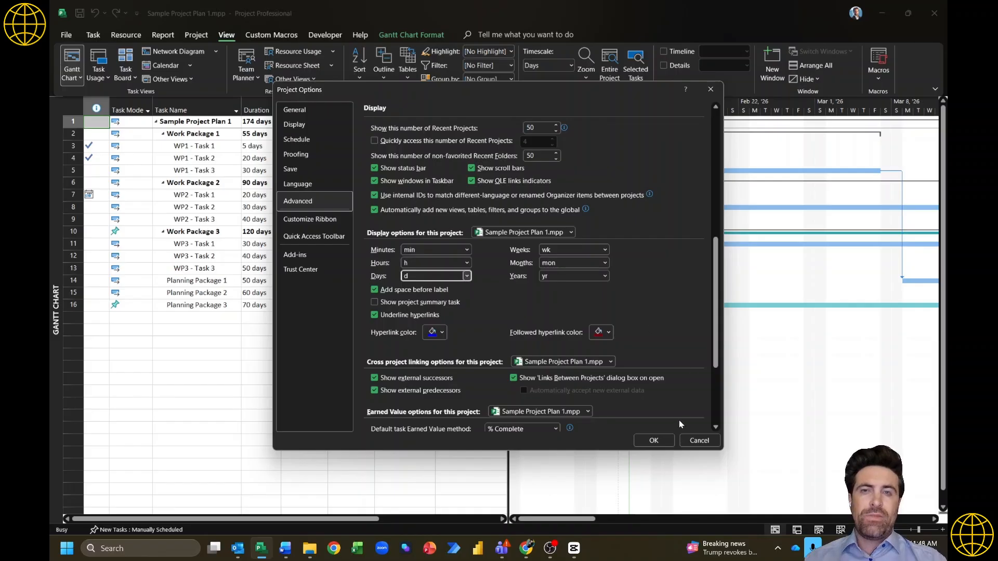
left_click(653, 440)
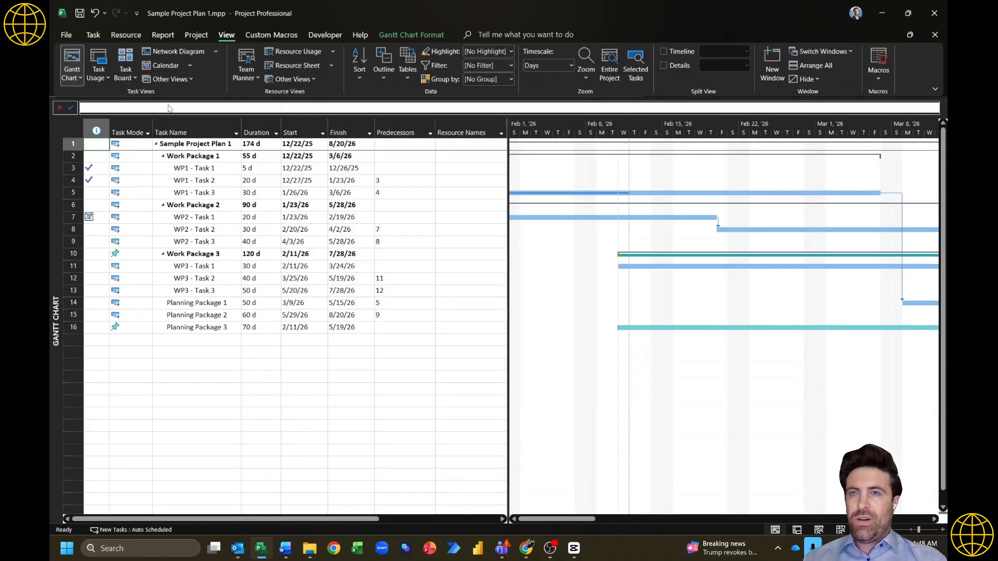
Step: Move through task name, duration, start and finish cells of the work packages and examine their contents in the entry bar
left_click(206, 169)
left_click(206, 144)
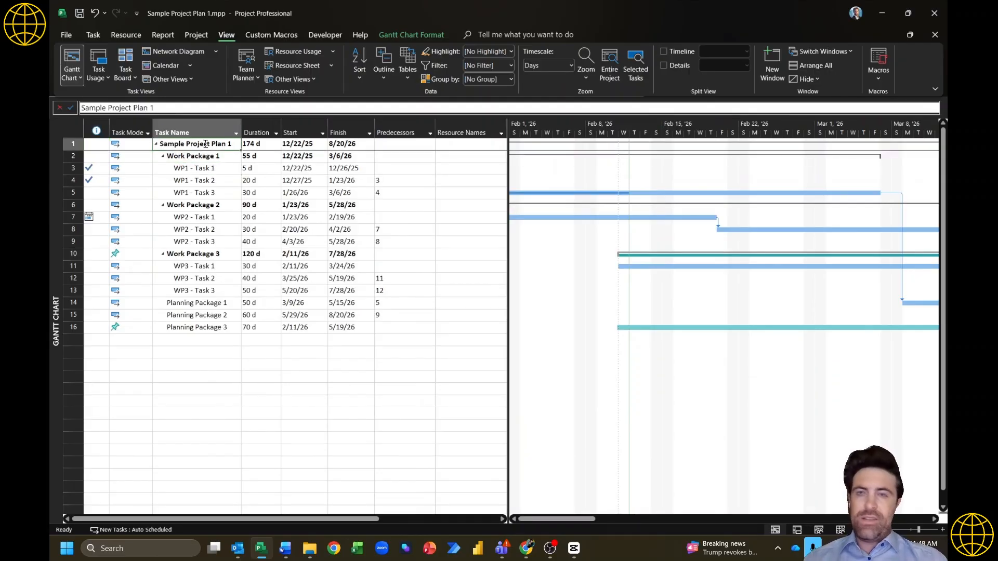
key("Right")
key("Right")
key("Right")
key("Down")
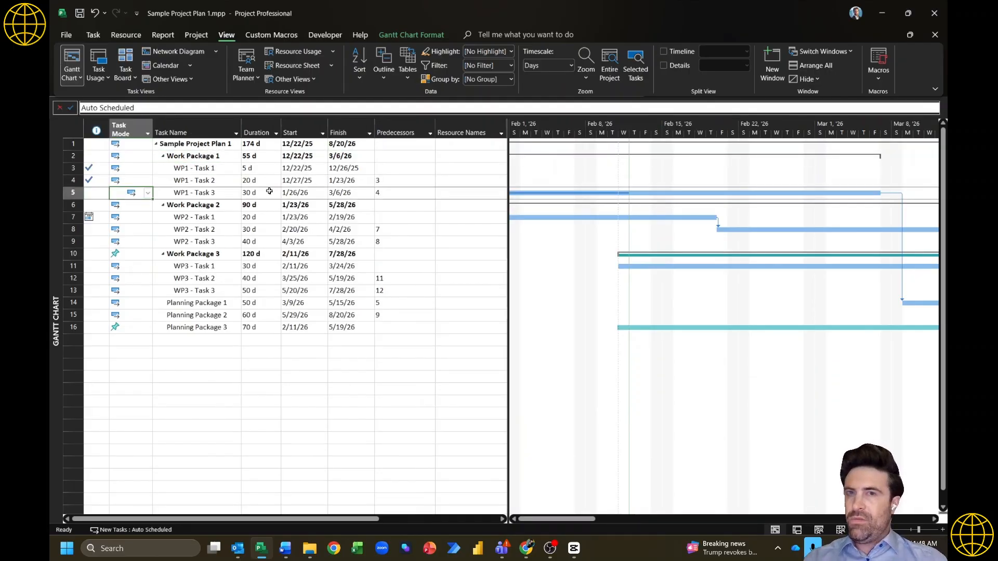
key("Right")
key("Right")
key("Right")
key("Right")
key("Down")
key("Down")
key("Left")
key("Left")
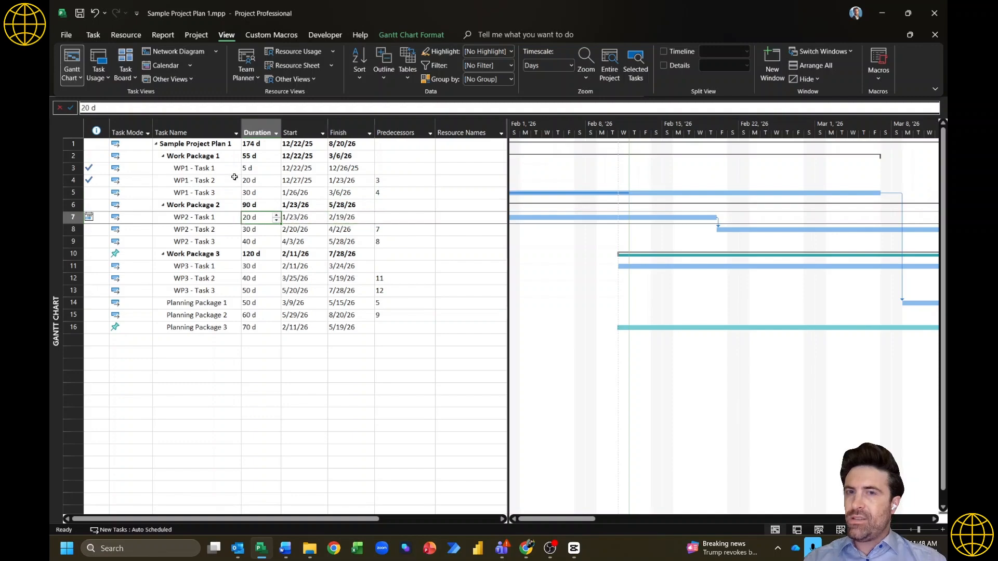
key("Left")
key("Down")
key("Down")
key("Right")
key("Right")
key("Right")
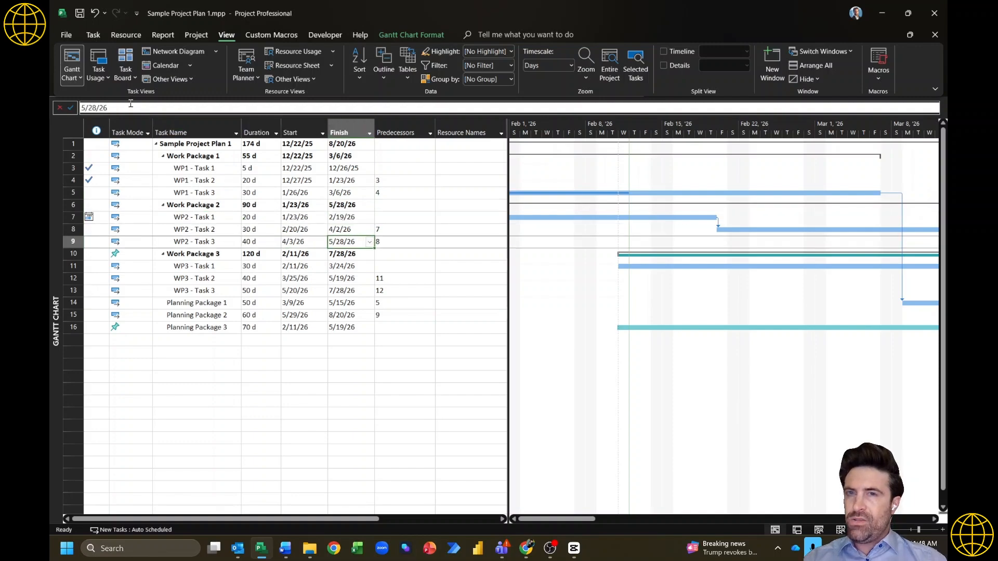
key("Up")
key("Up")
key("Up")
key("Up")
key("Up")
key("Up")
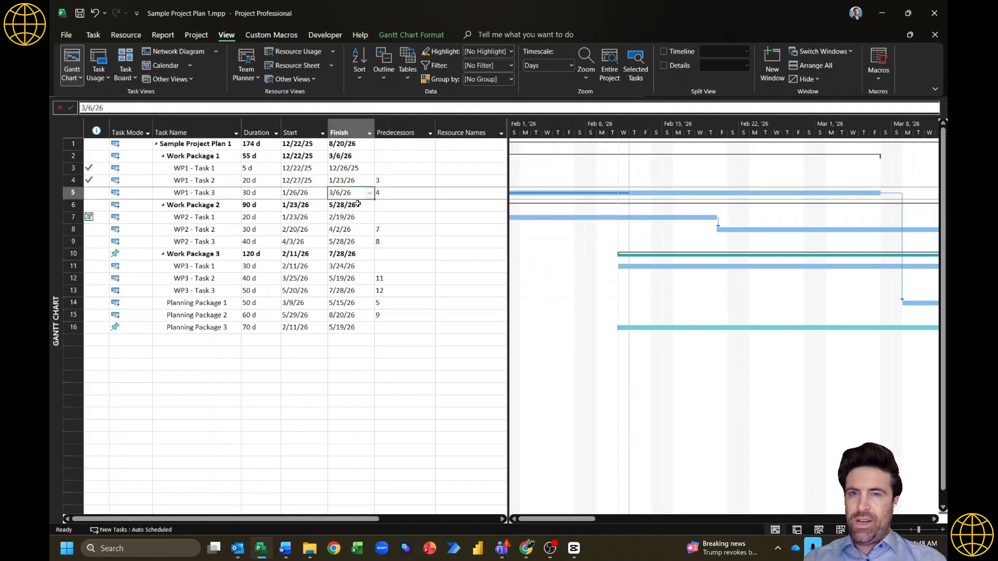
key("Up")
key("Left")
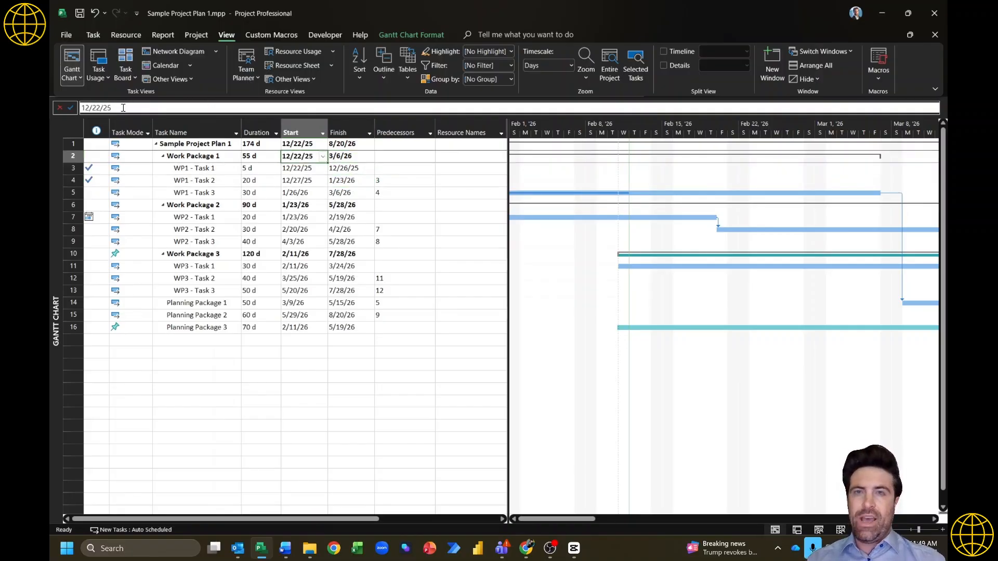
key("alt+Tab")
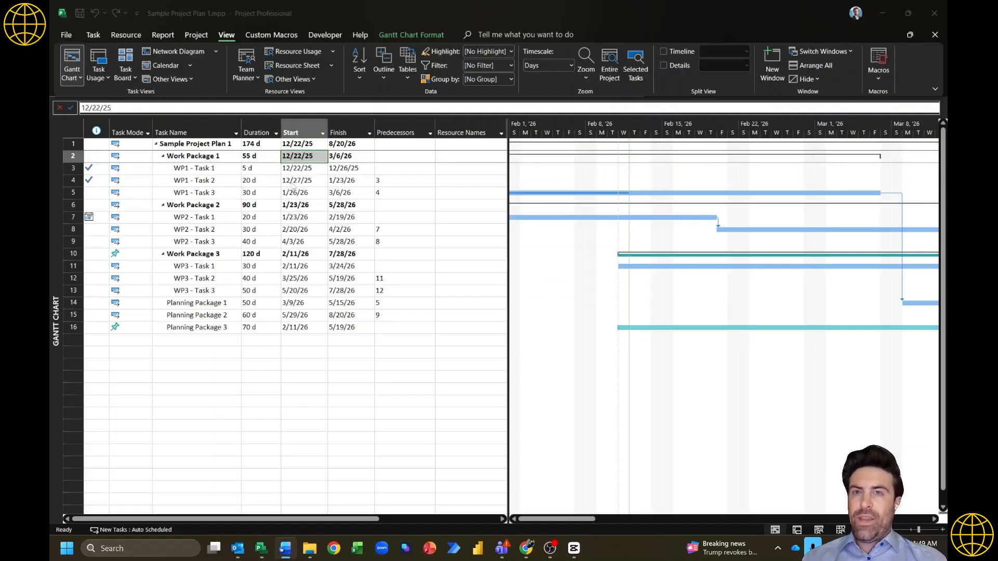
Step: Try a duration of 21 days for WP1 - Task 2, and undo the change
left_click(261, 181)
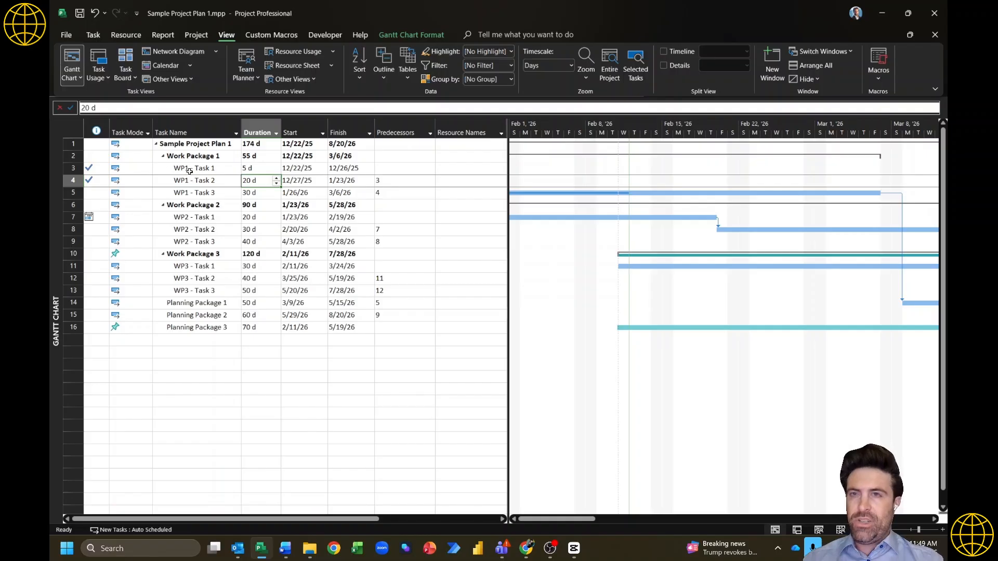
left_click(73, 181)
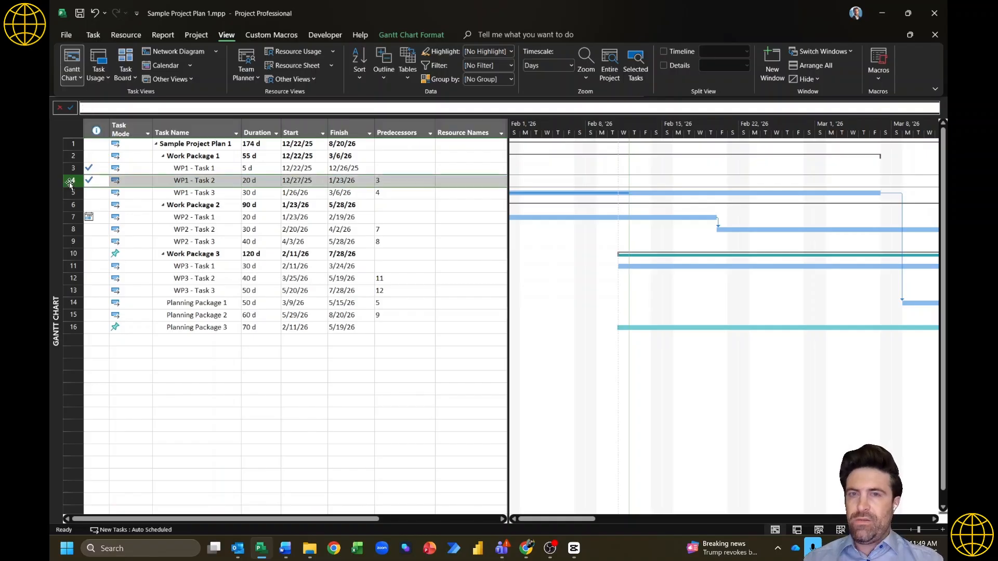
left_click(262, 179)
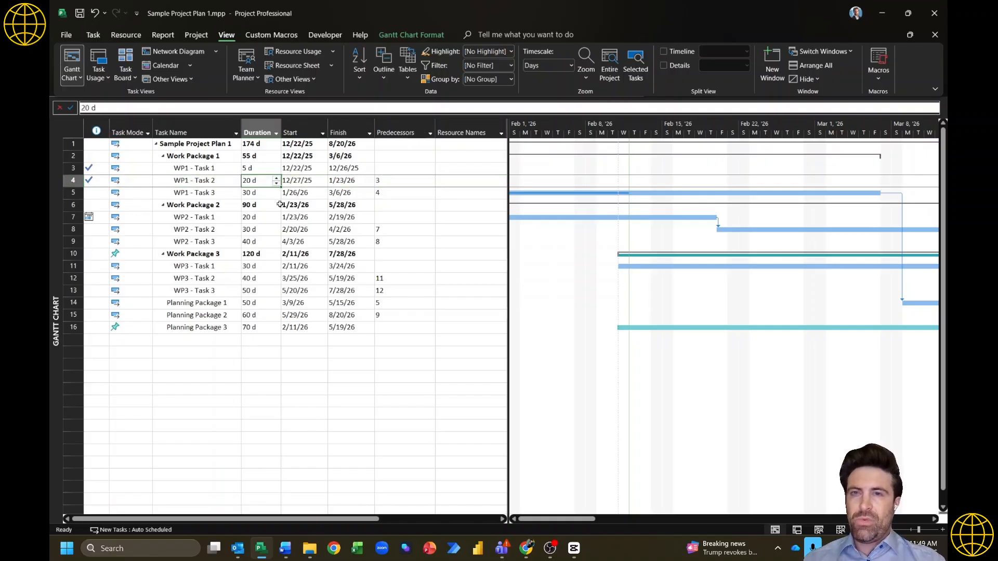
type("21")
key("Return")
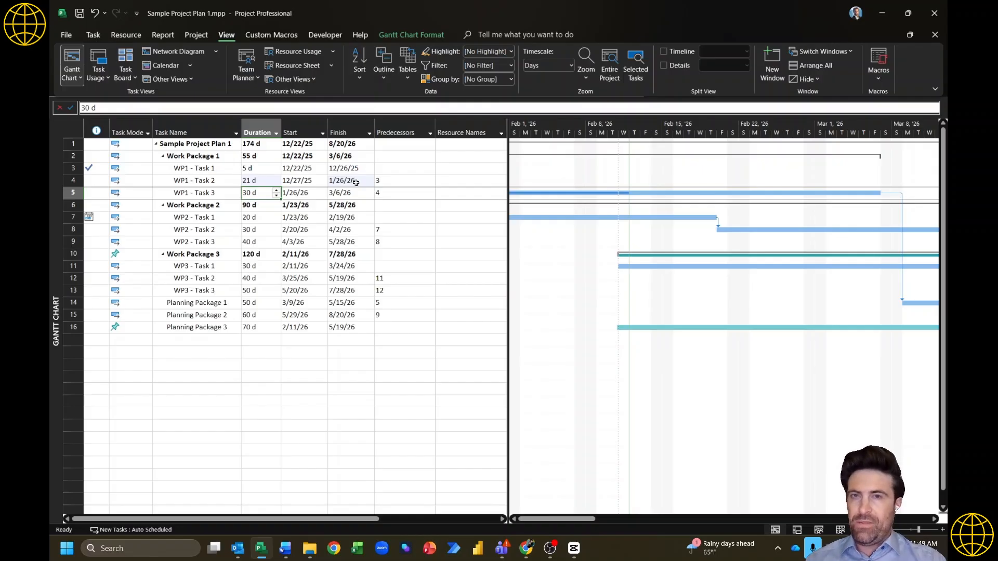
key("ctrl+z")
Step: Try a duration of 13 days for WP2 - Task 2, and undo the change
left_click(248, 230)
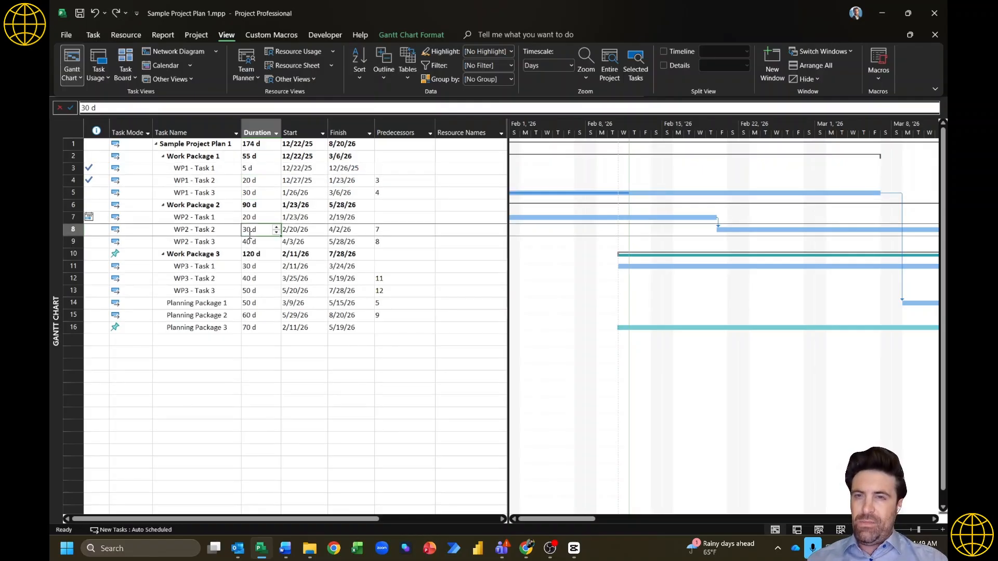
type("13")
key("Return")
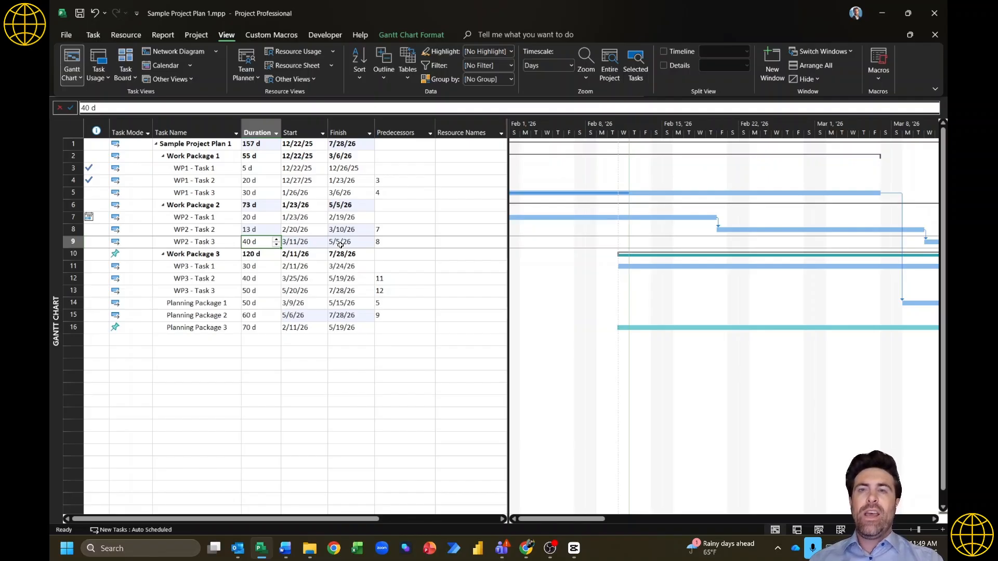
key("ctrl+z")
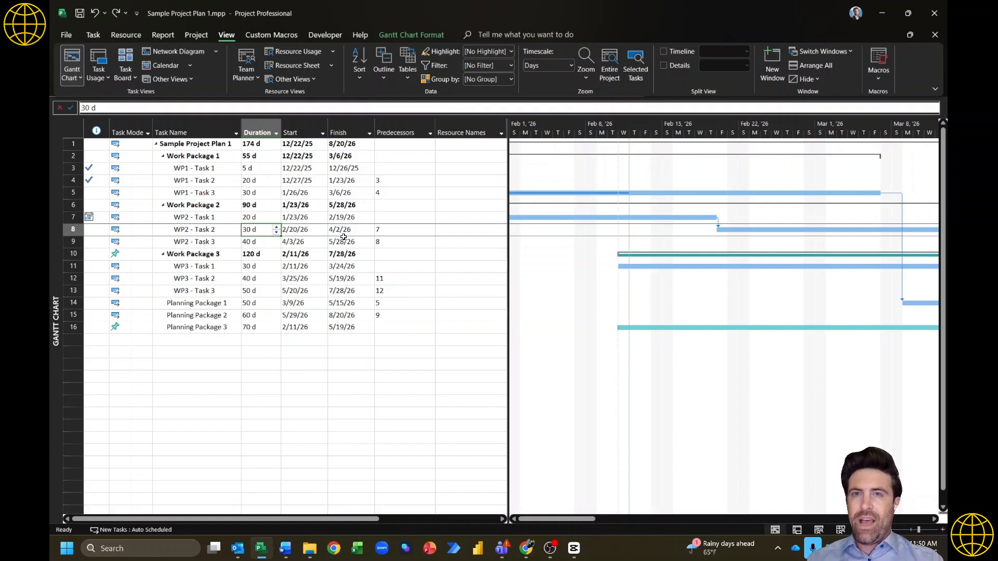
Step: Set the text style of Changed Cells to a purple background with white text
left_click(438, 35)
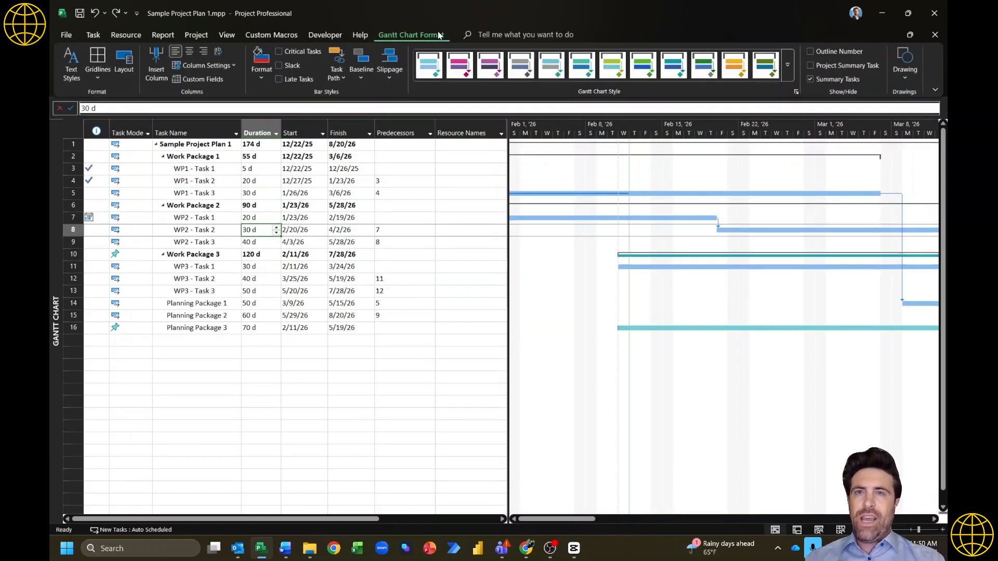
left_click(69, 80)
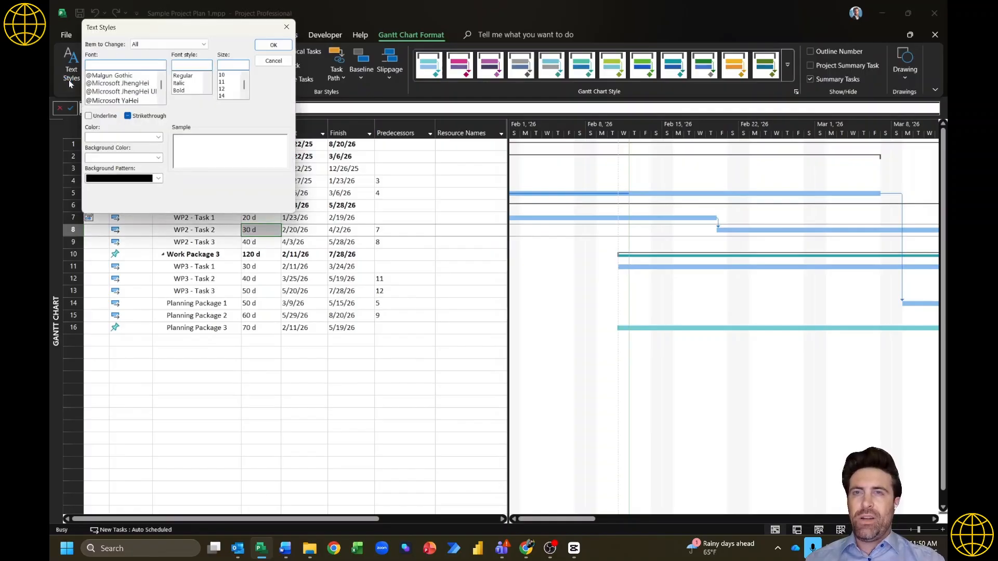
left_click(203, 45)
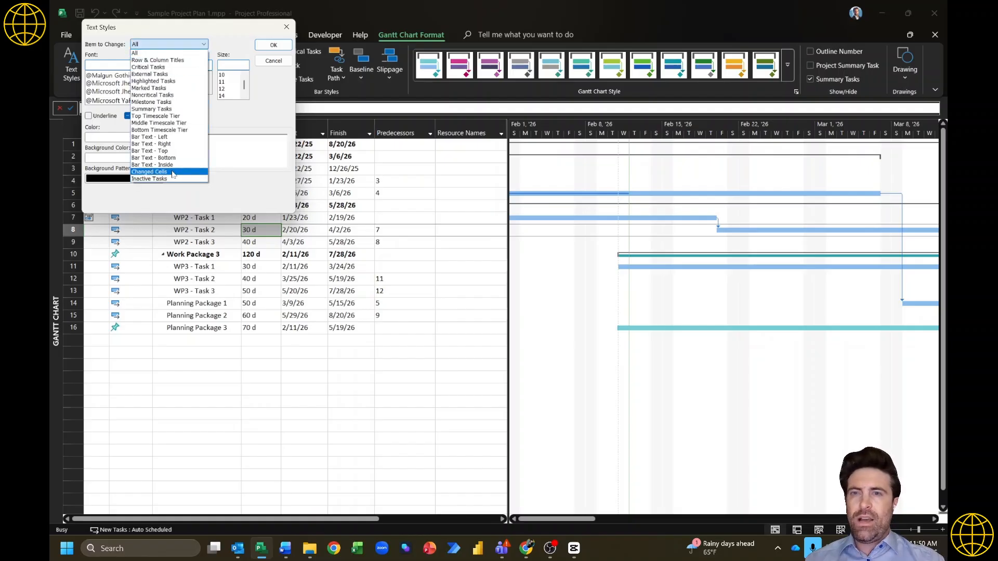
left_click(173, 173)
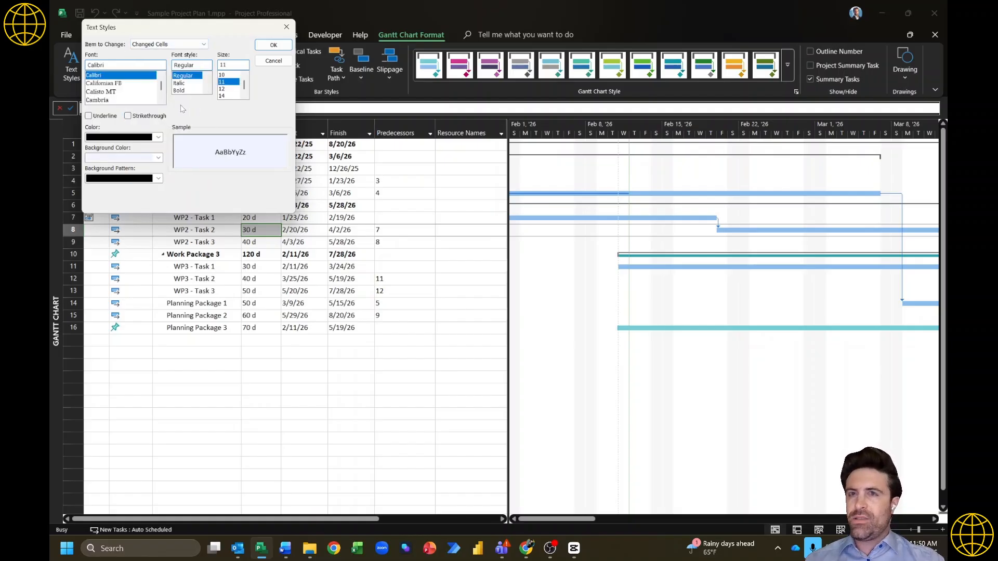
left_click(159, 158)
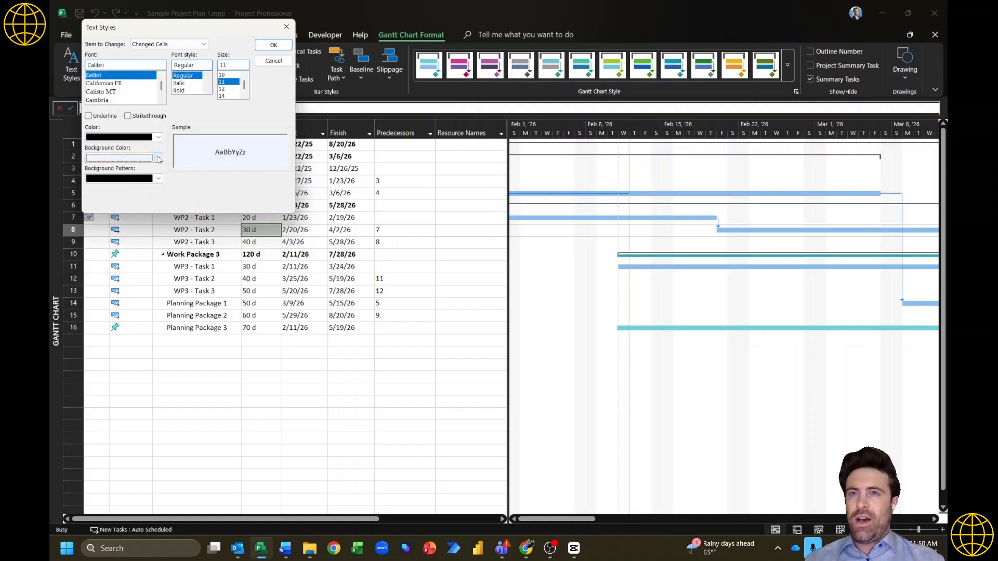
left_click(227, 314)
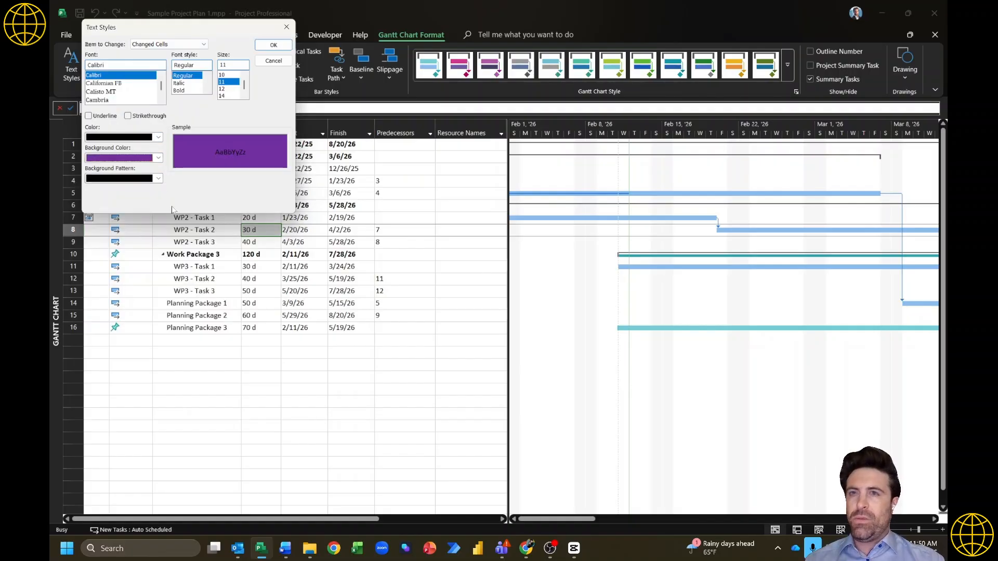
left_click(158, 138)
left_click(93, 182)
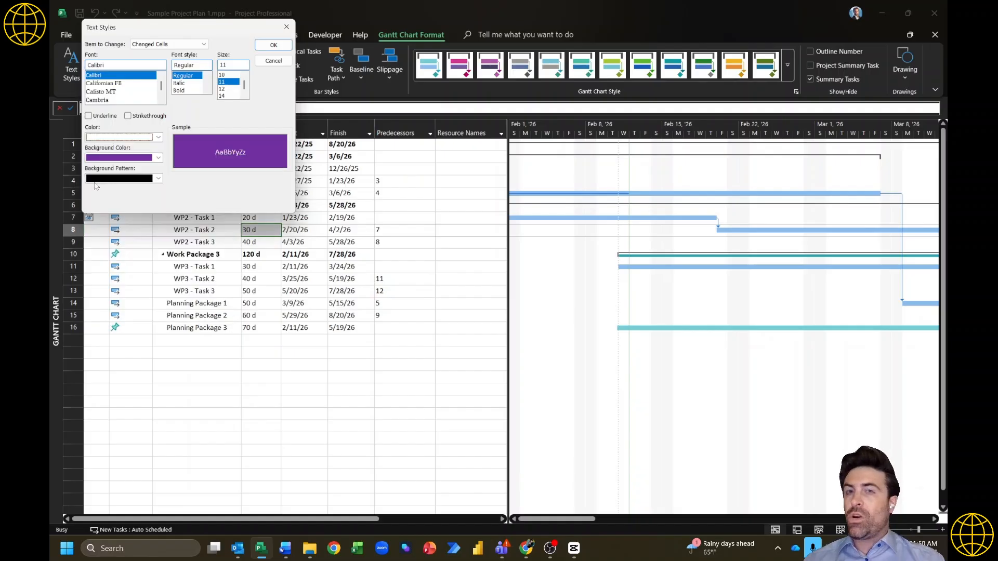
left_click(273, 46)
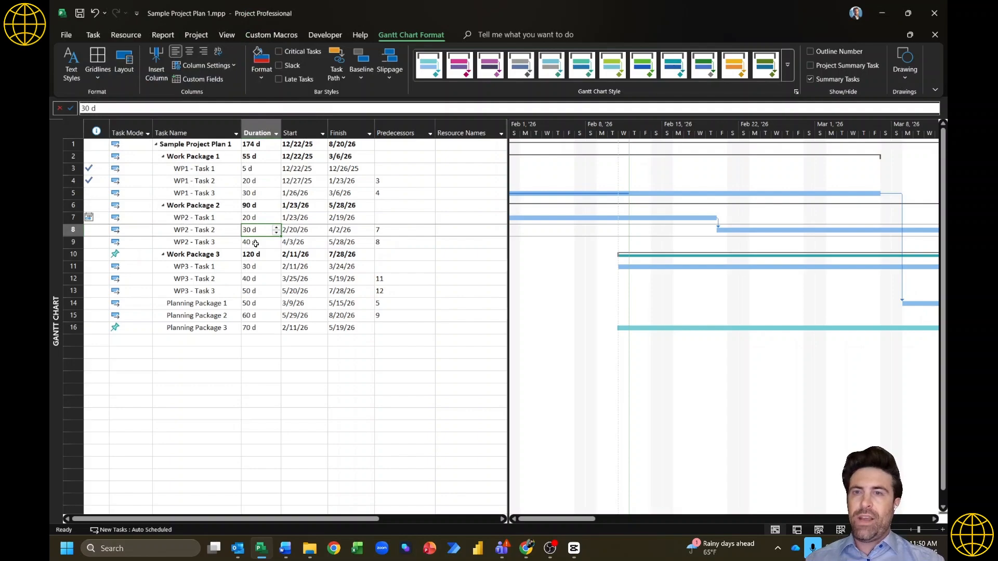
Step: Test the changed-cell highlighting by setting WP2 - Task 2 to 13 days, and undo the edit
type("13")
key("Return")
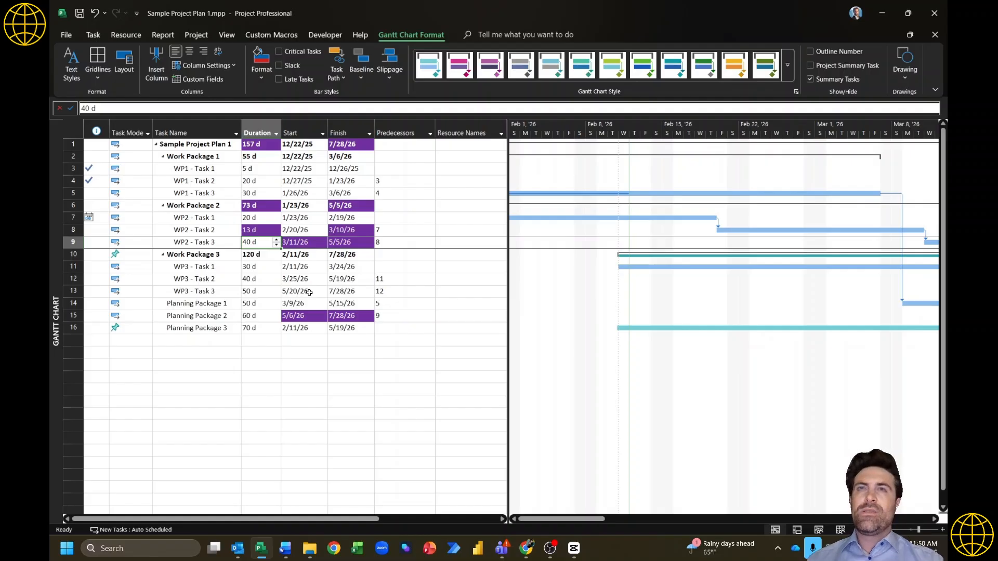
key("ctrl+z")
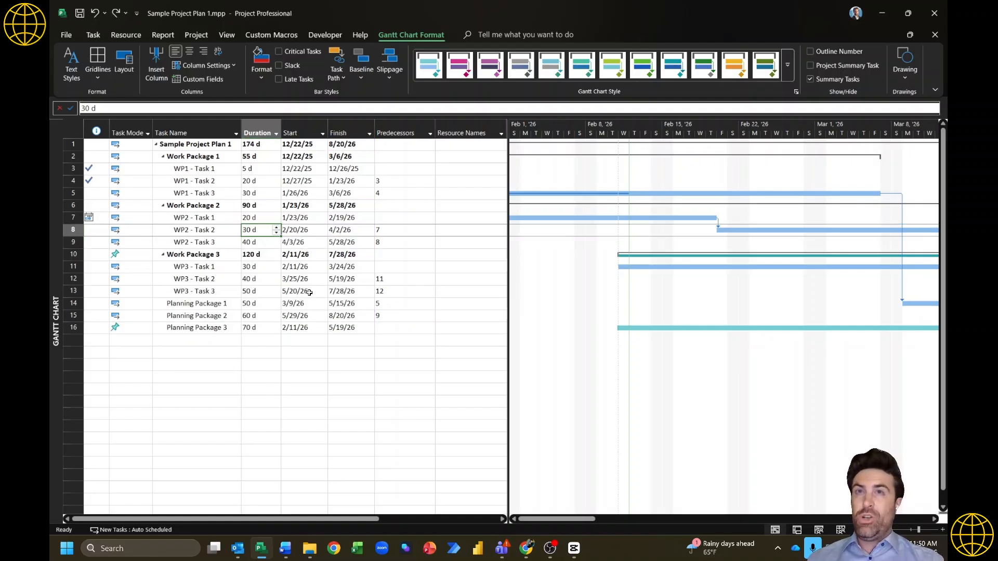
key("alt+Tab")
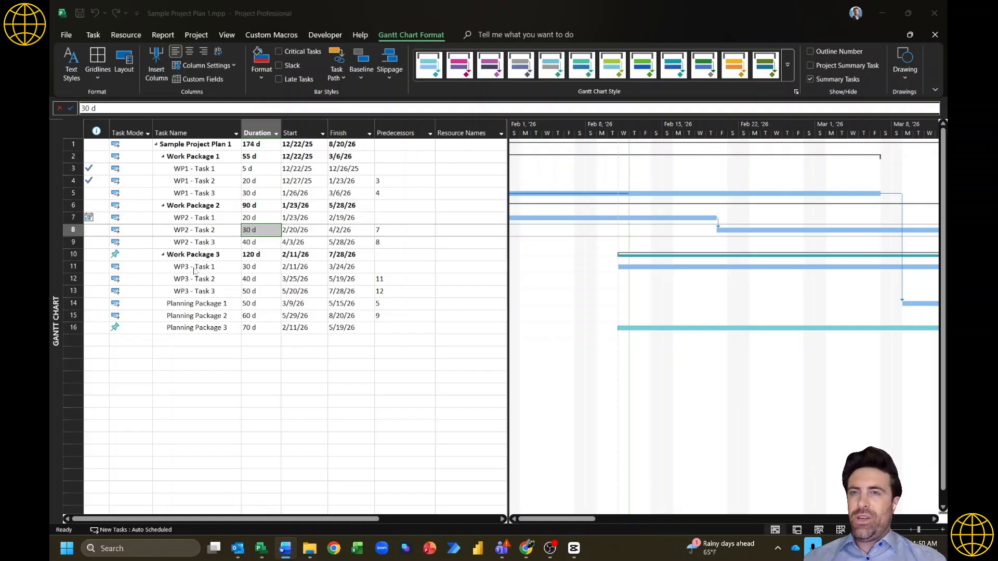
left_click(140, 178)
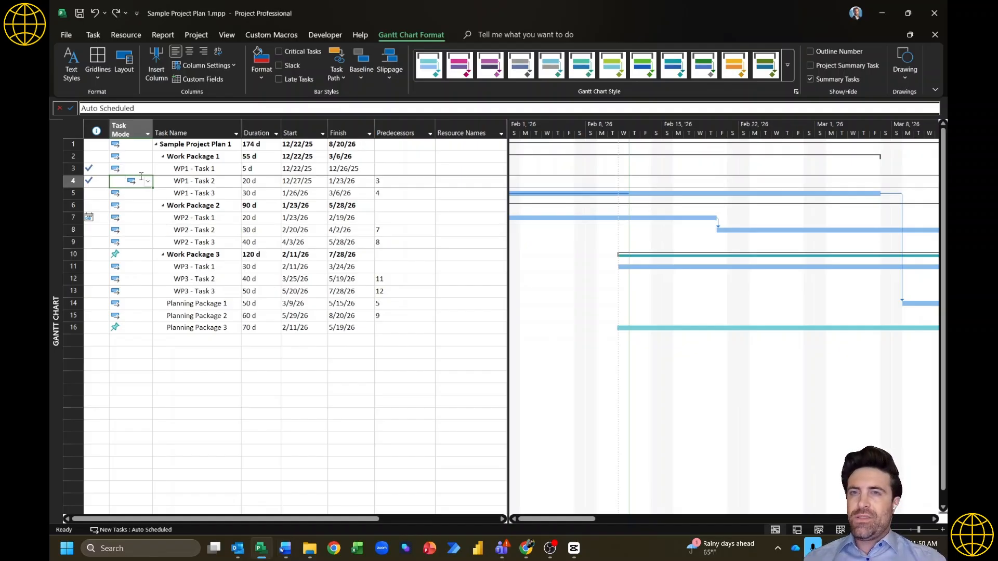
left_click(133, 146)
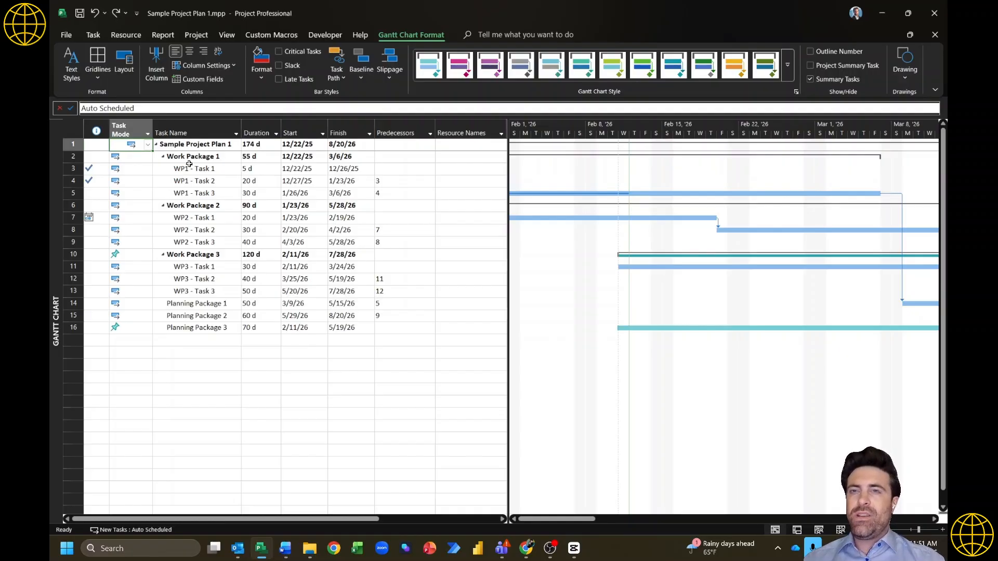
left_click(143, 167)
Step: Hide the Indicators column in the Gantt Chart task table
left_click(103, 148)
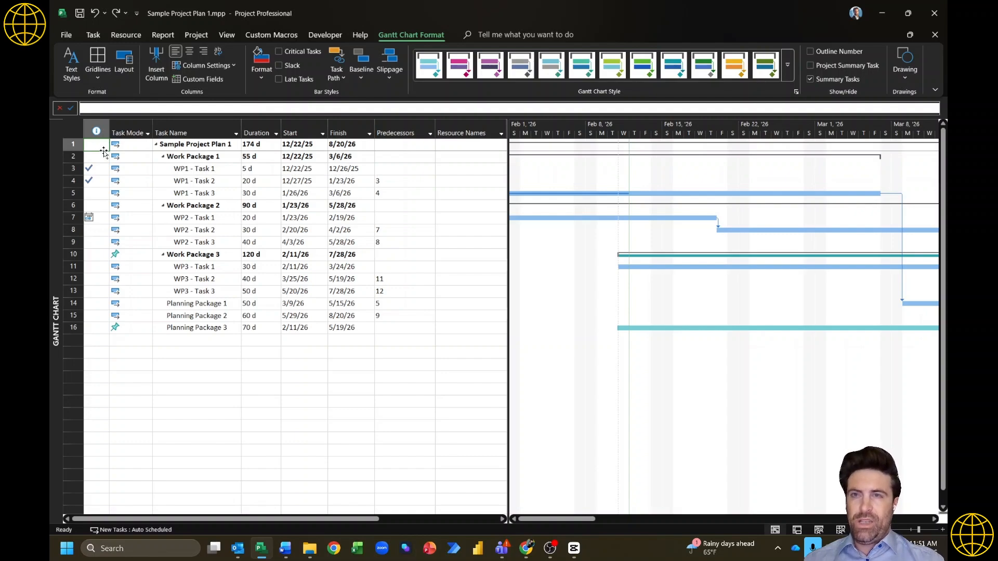
right_click(95, 125)
left_click(150, 234)
right_click(109, 134)
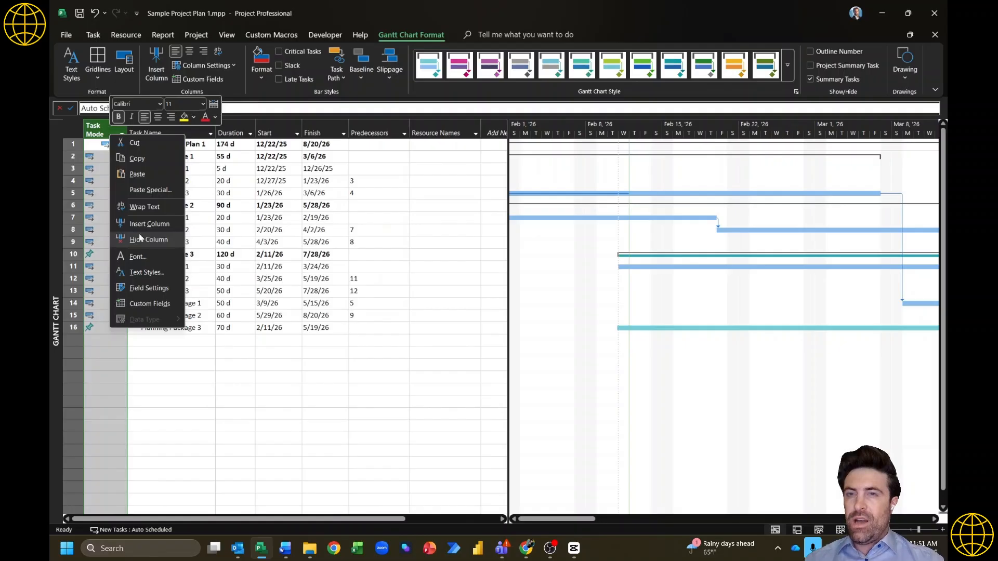
left_click(98, 148)
Step: Compare the task mode of Work Package 3 with that of neighbouring tasks and view its available scheduling modes
left_click(104, 254)
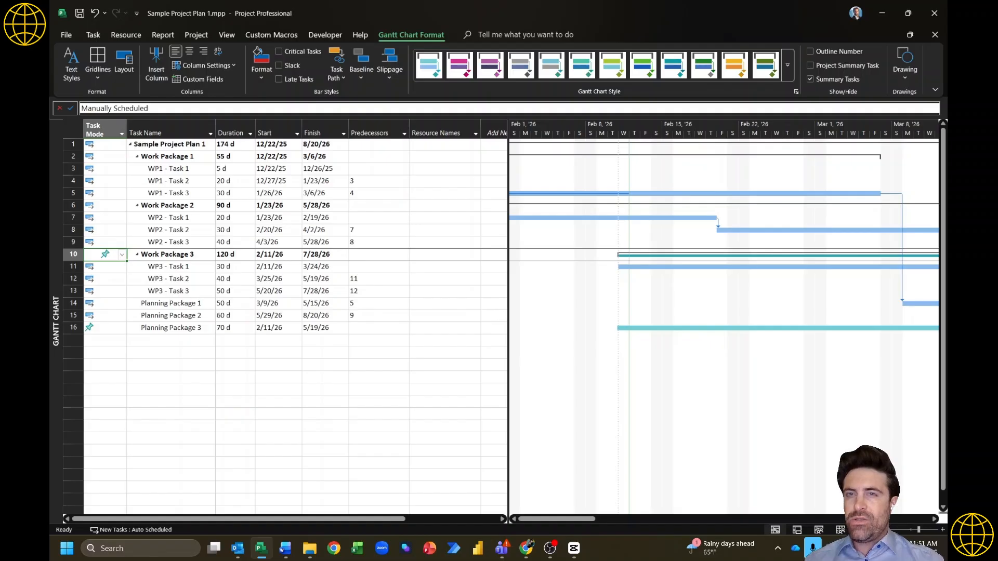
left_click(105, 242)
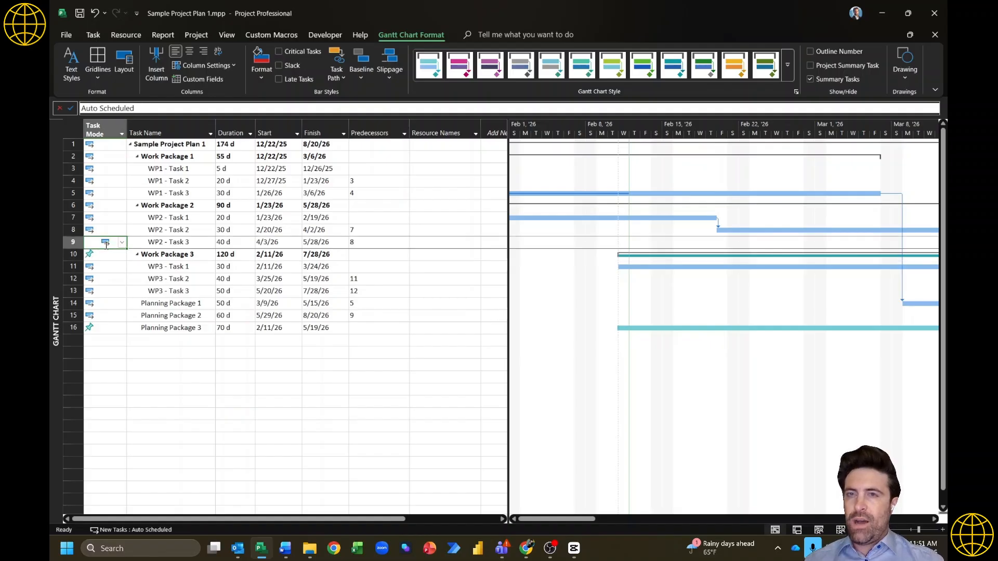
left_click(111, 258)
left_click(122, 256)
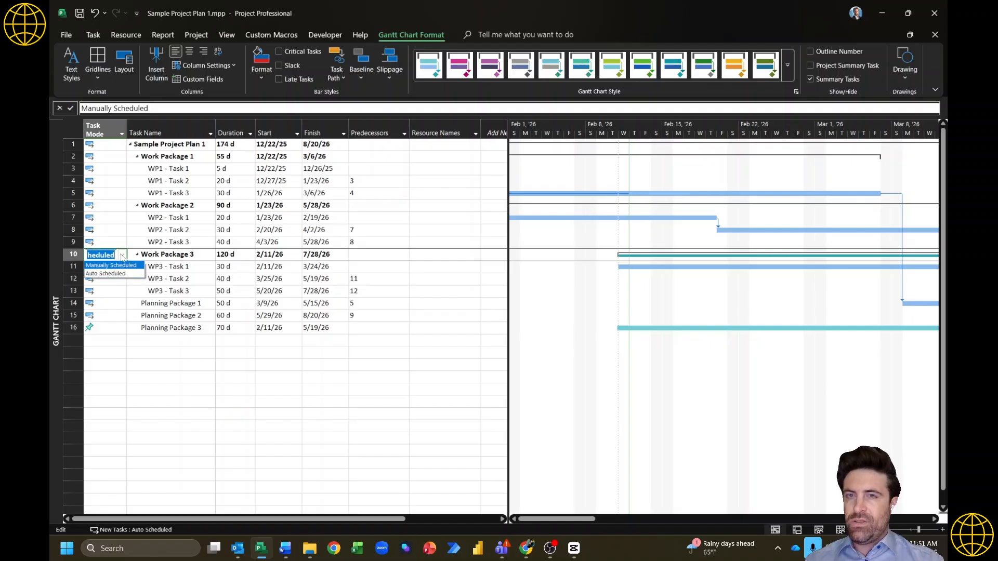
left_click(116, 230)
left_click(117, 256)
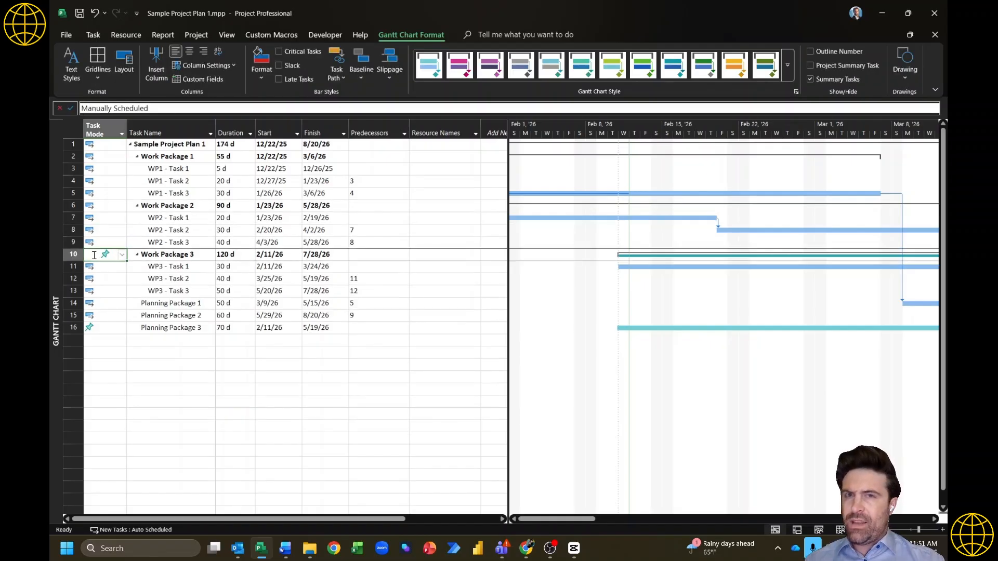
left_click(107, 270)
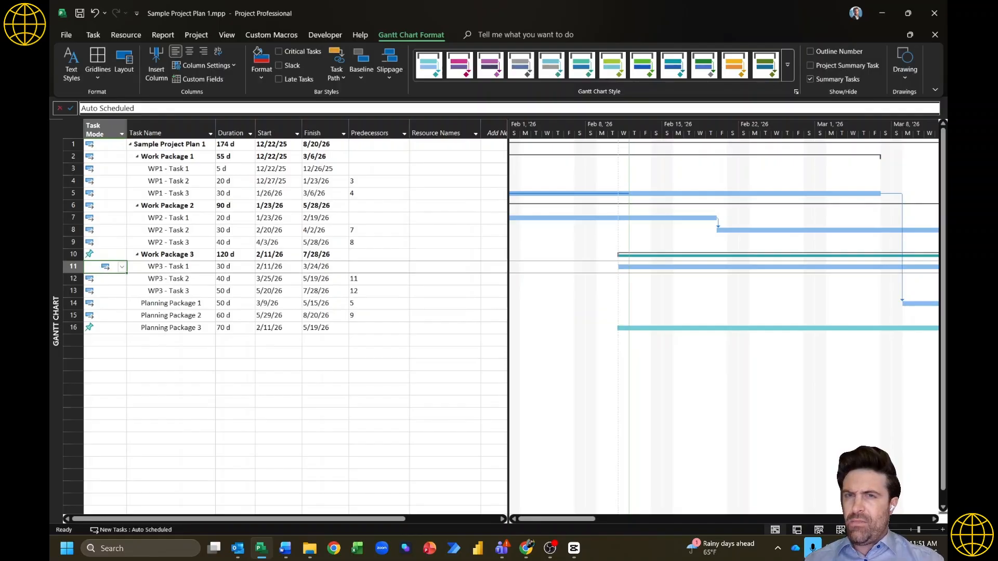
Step: Highlight the task names of Work Package 3 and Planning Package 3 in yellow
left_click(172, 256)
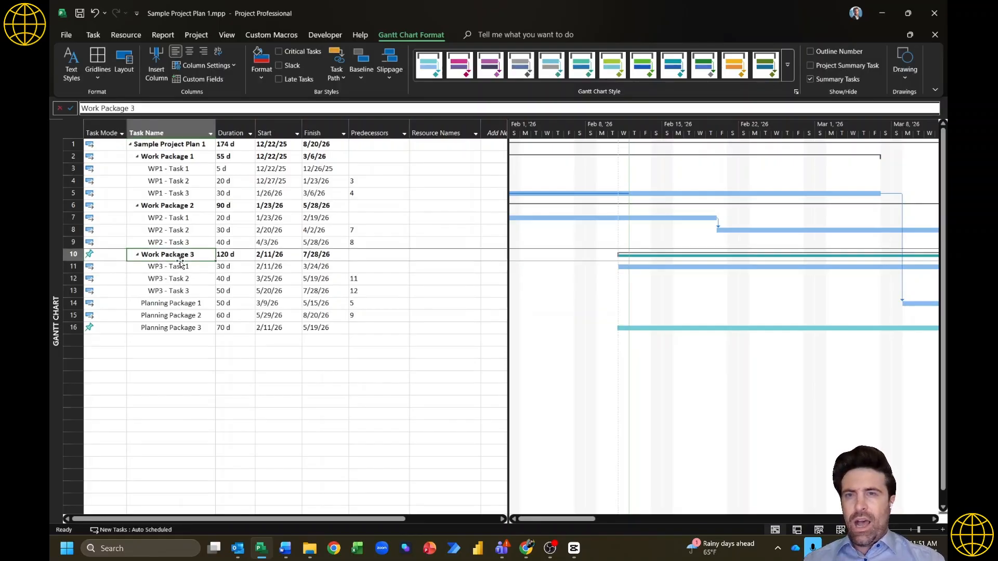
left_click(185, 330, "ctrl")
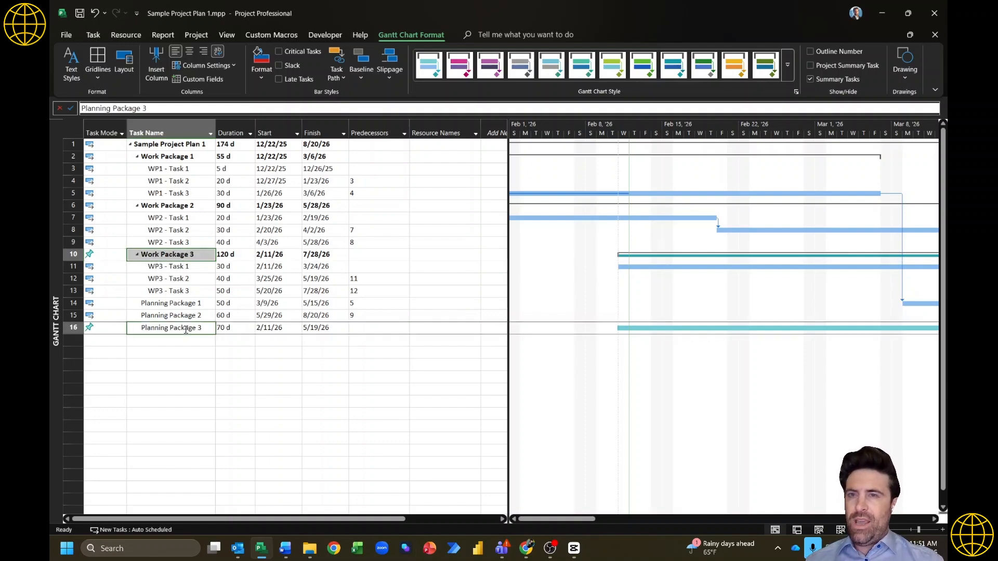
left_click(93, 34)
left_click(236, 73)
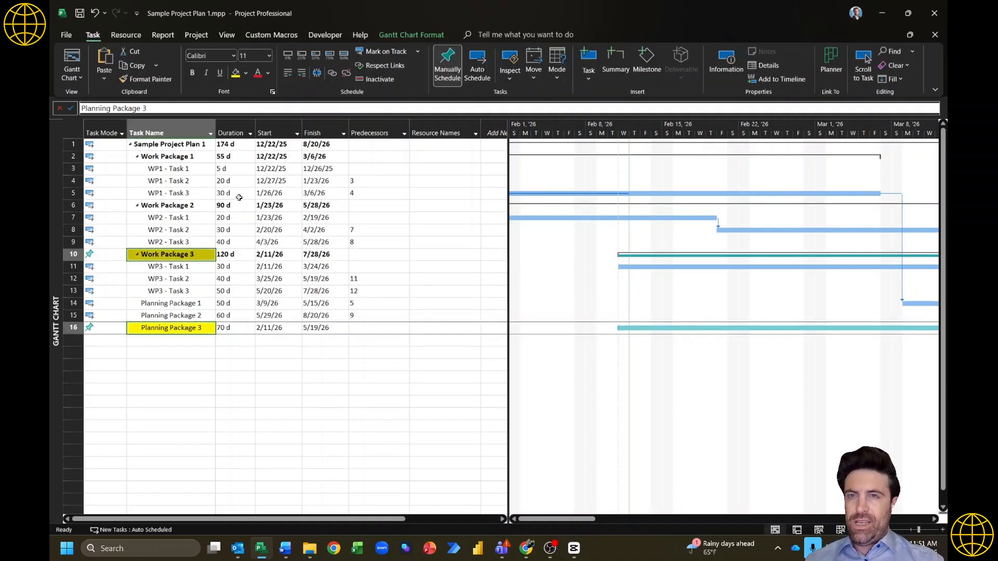
left_click(169, 168)
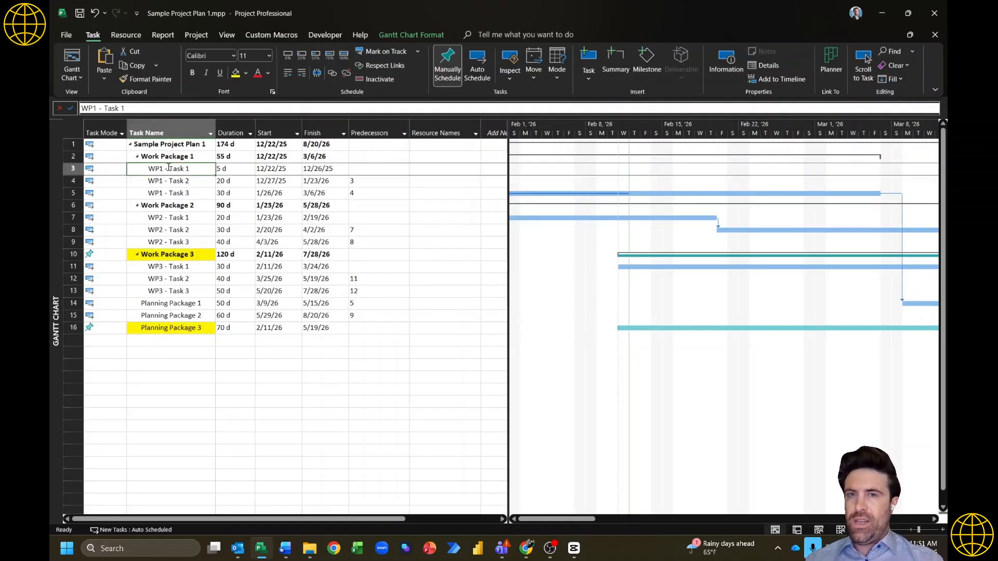
Step: Move through the tasks from WP2 - Task 1 to WP3 - Task 1 and examine whether each is manually or auto scheduled
left_click(181, 255)
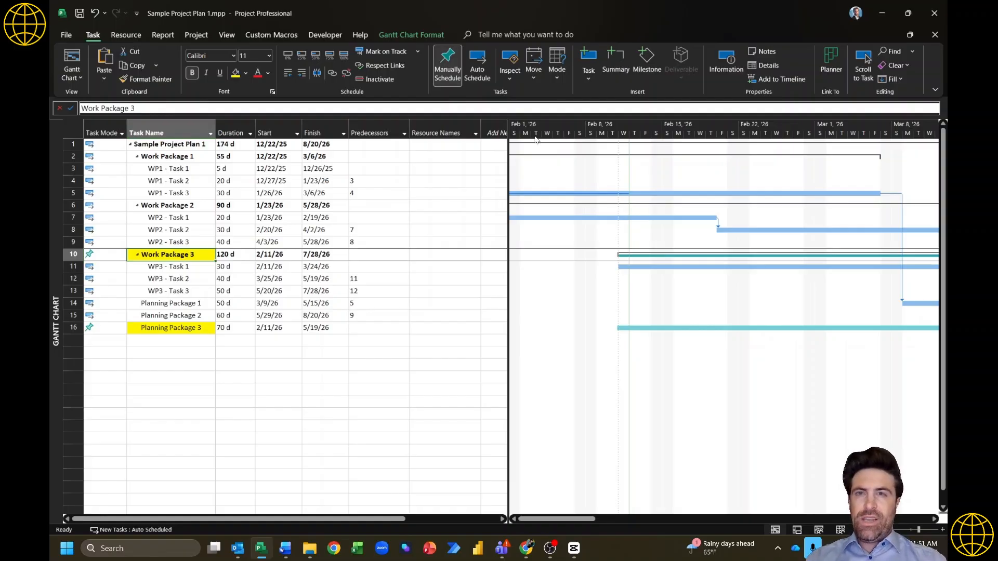
key("Down")
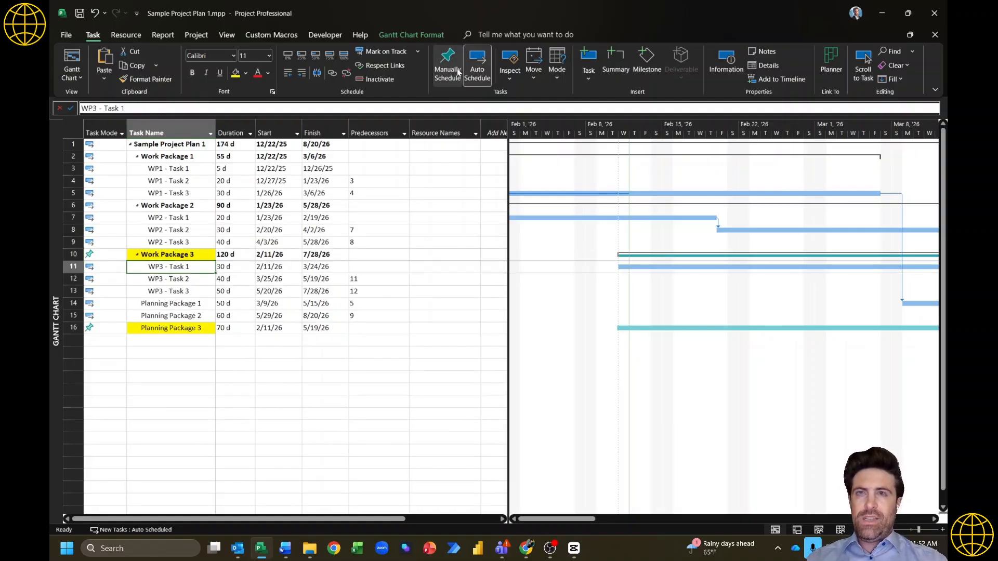
key("Up")
key("Up")
key("Up")
key("Up")
key("Up")
key("Up")
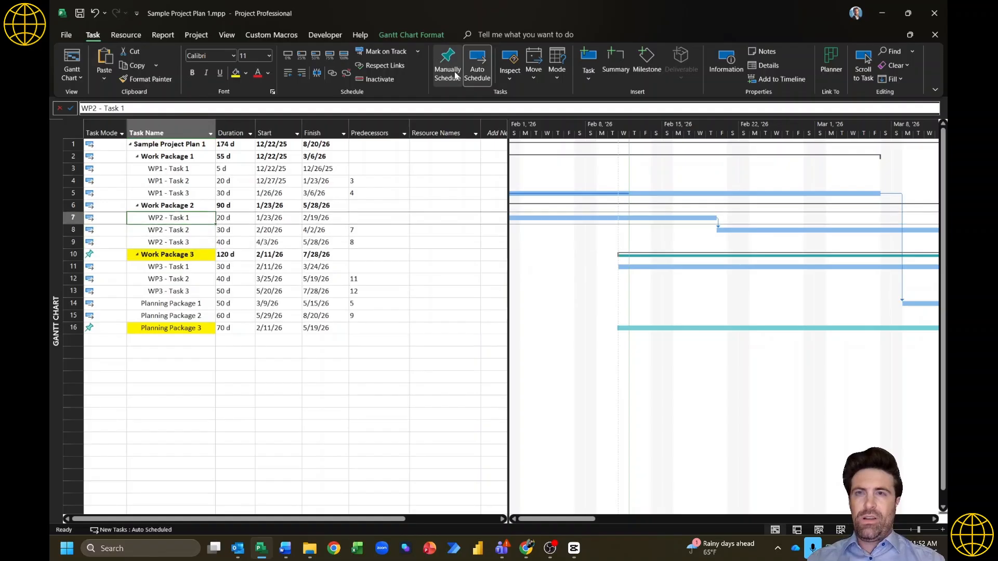
key("Down")
key("Down")
key("Down")
key("Down")
key("Down")
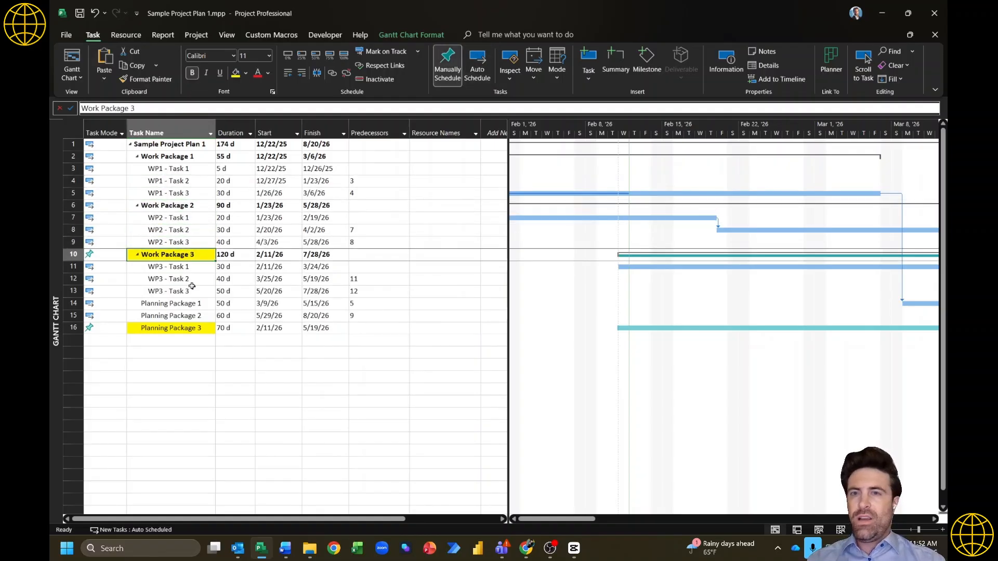
Step: View the schedule mode options in Work Package 3's summary task information and close it without changes
left_click(181, 255)
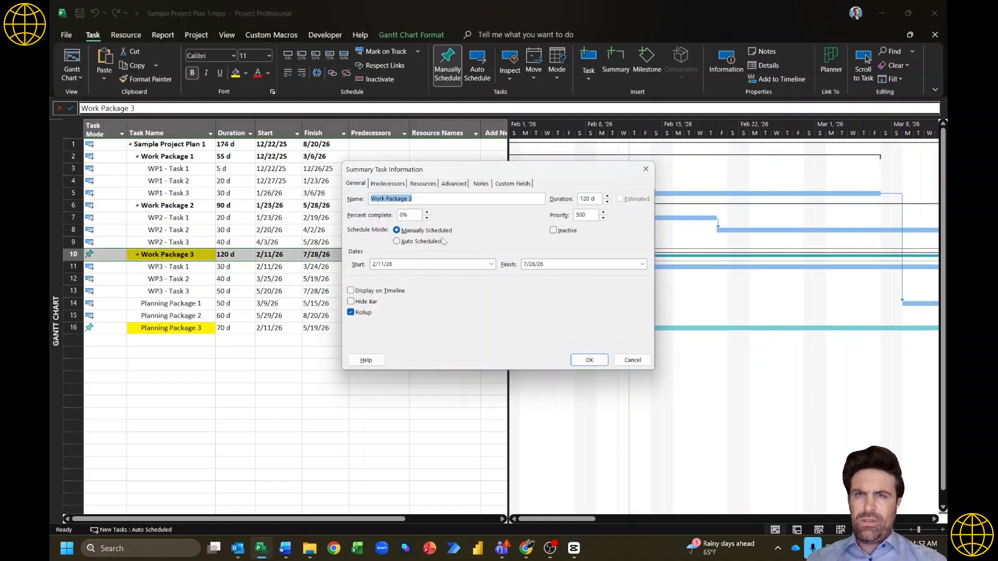
left_click(633, 363)
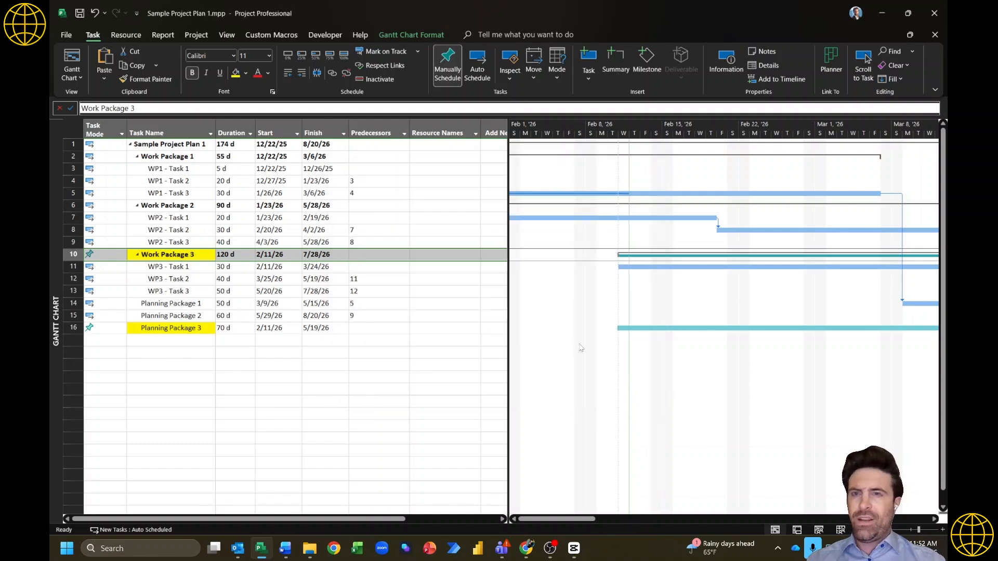
left_click(96, 125)
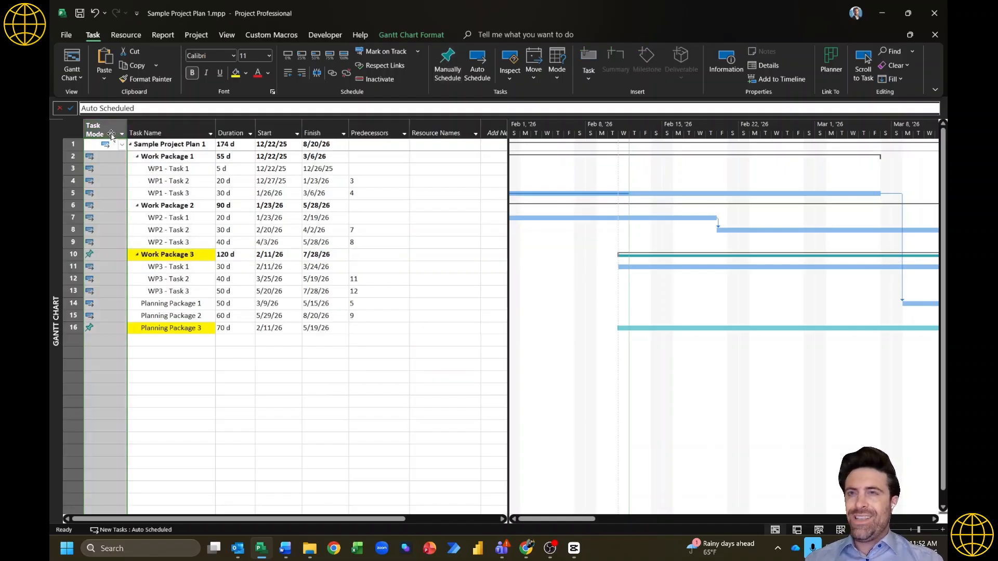
Step: Switch every task in the plan to Auto Schedule, and undo that change
left_click(145, 133)
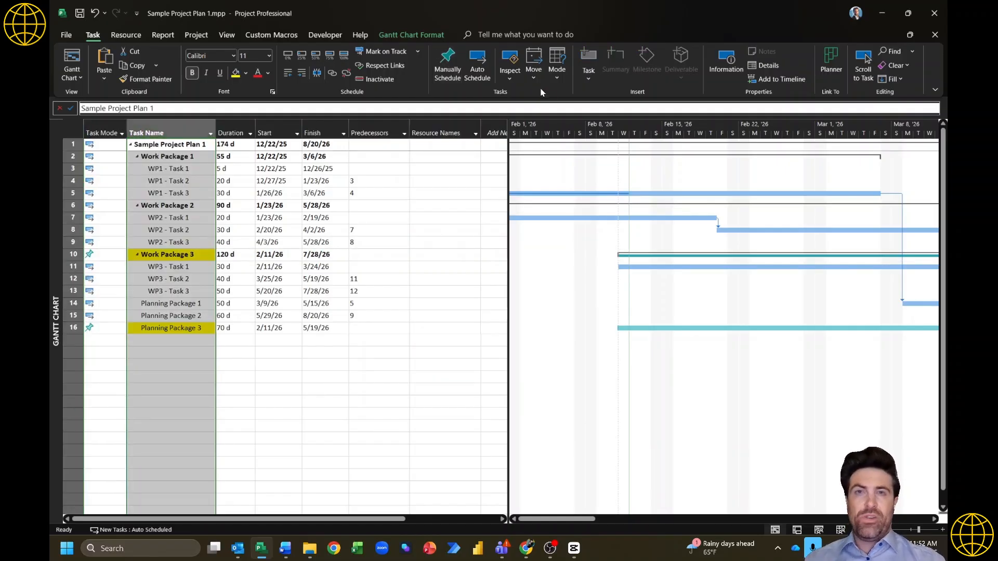
left_click(234, 145)
left_click(186, 131)
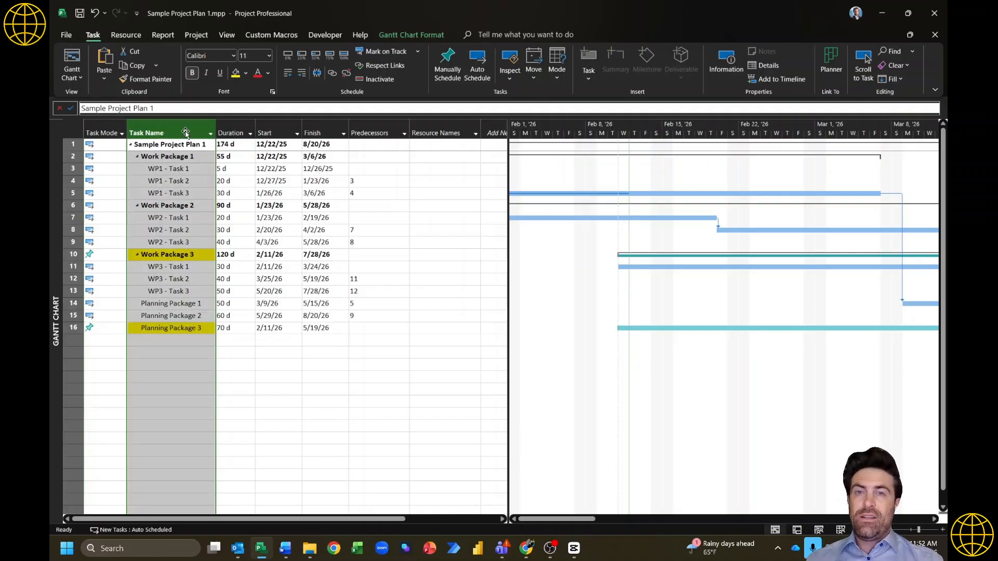
left_click(477, 69)
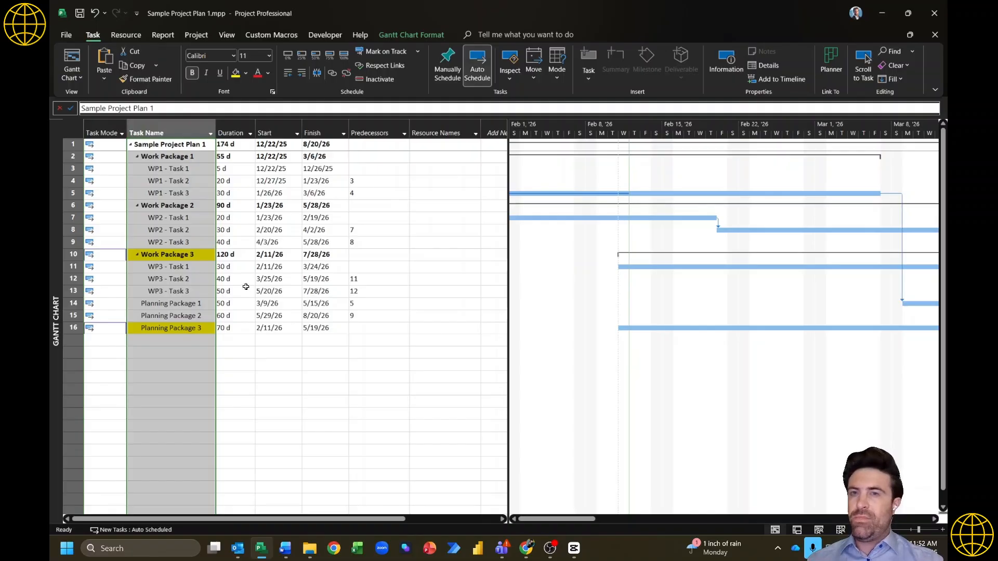
key("ctrl+z")
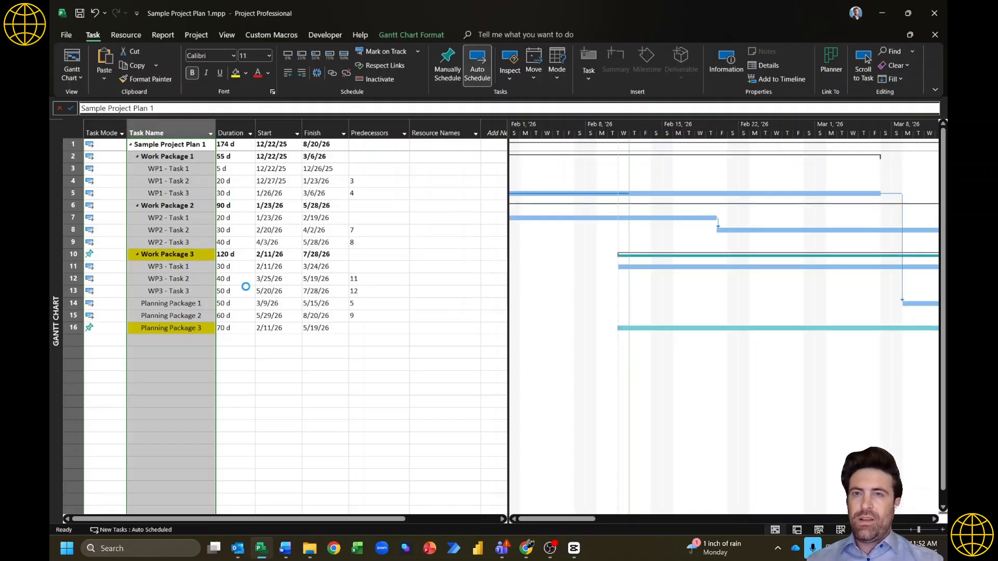
Step: Hide the Task Mode column in the task table
left_click(101, 168)
right_click(102, 131)
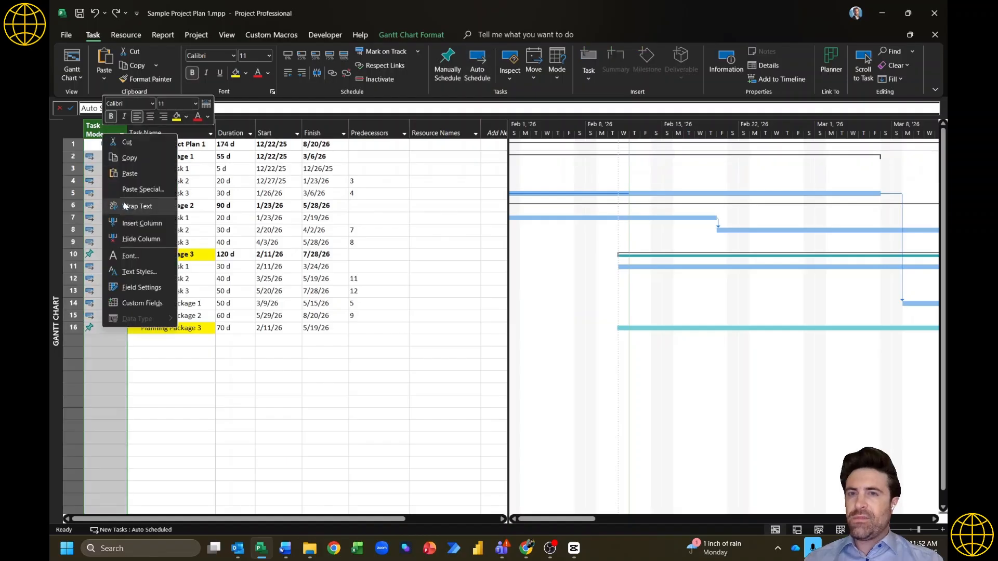
left_click(158, 239)
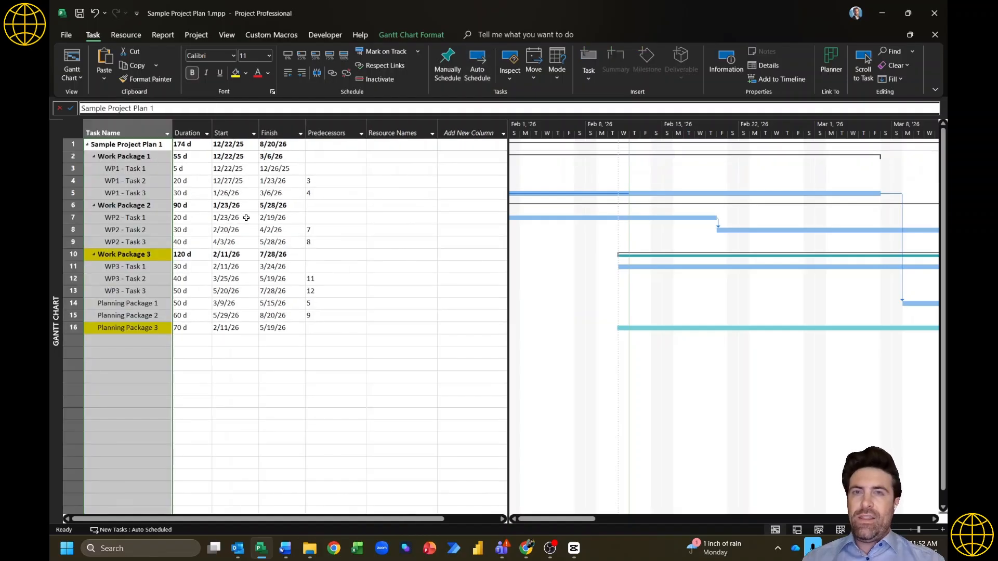
Step: Hide the Resource Names column in the task table
left_click(401, 131)
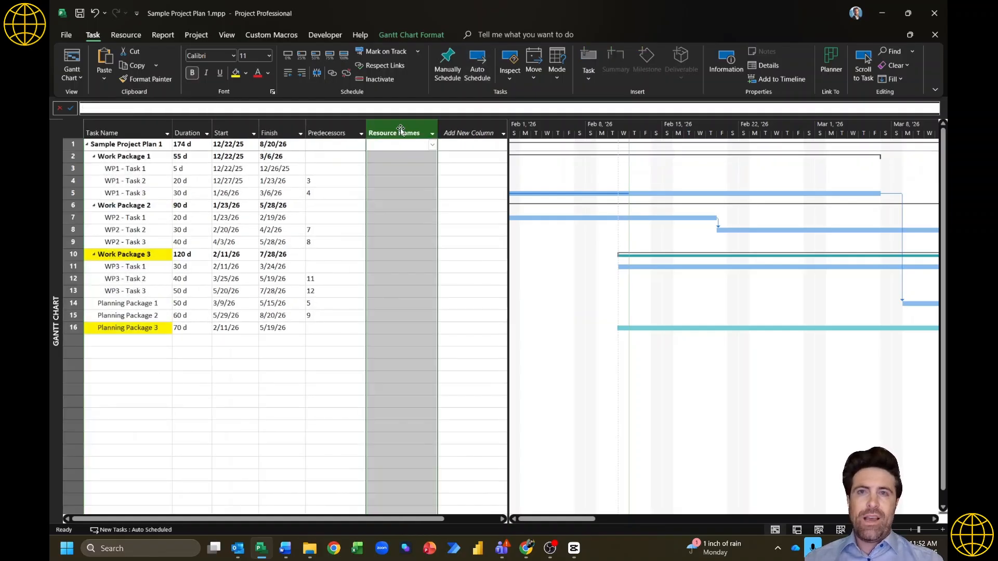
left_click(407, 156)
left_click(396, 171)
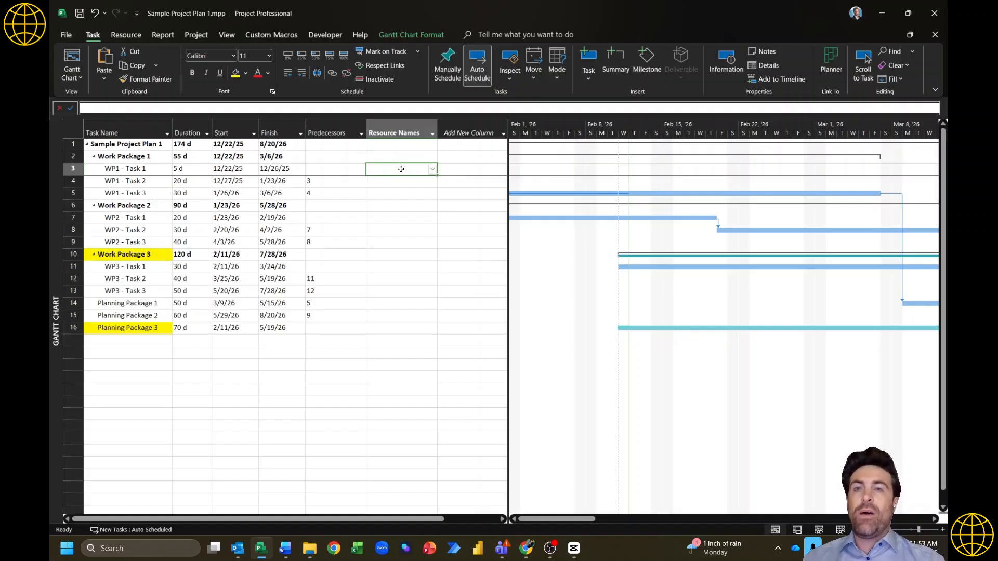
right_click(415, 130)
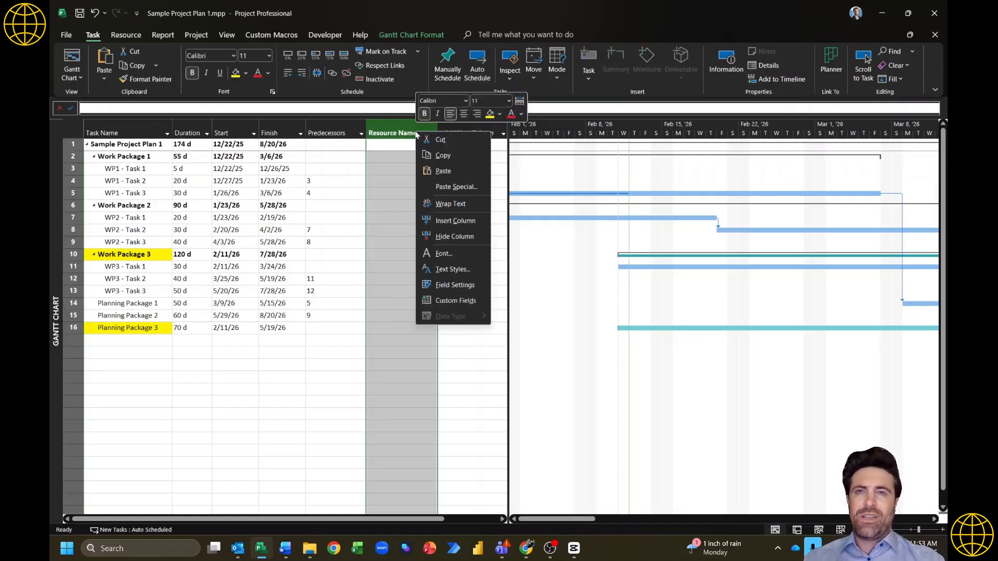
left_click(445, 237)
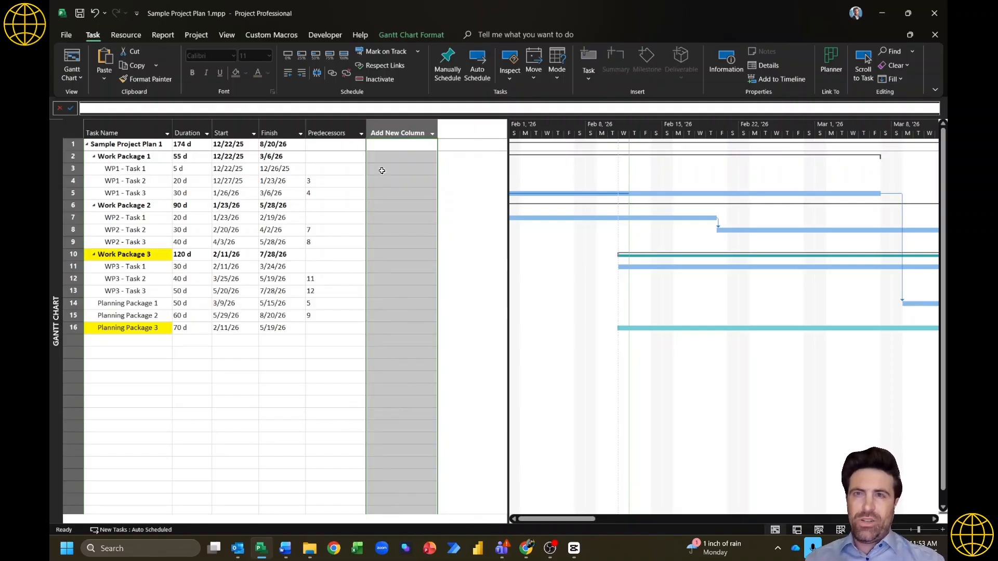
Step: Insert the Resource Names column again after Predecessors, and undo the insertion
right_click(382, 130)
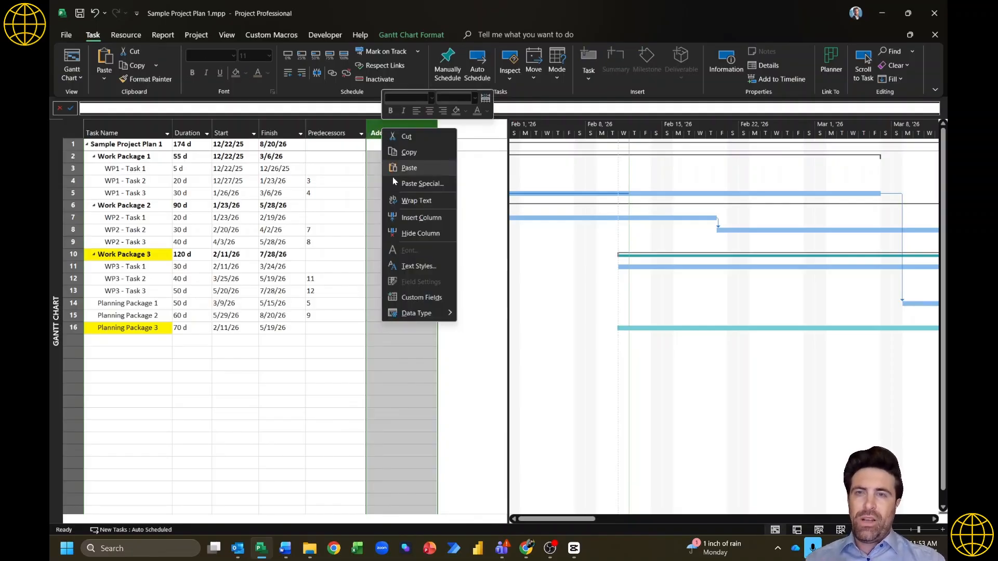
left_click(412, 217)
type("re")
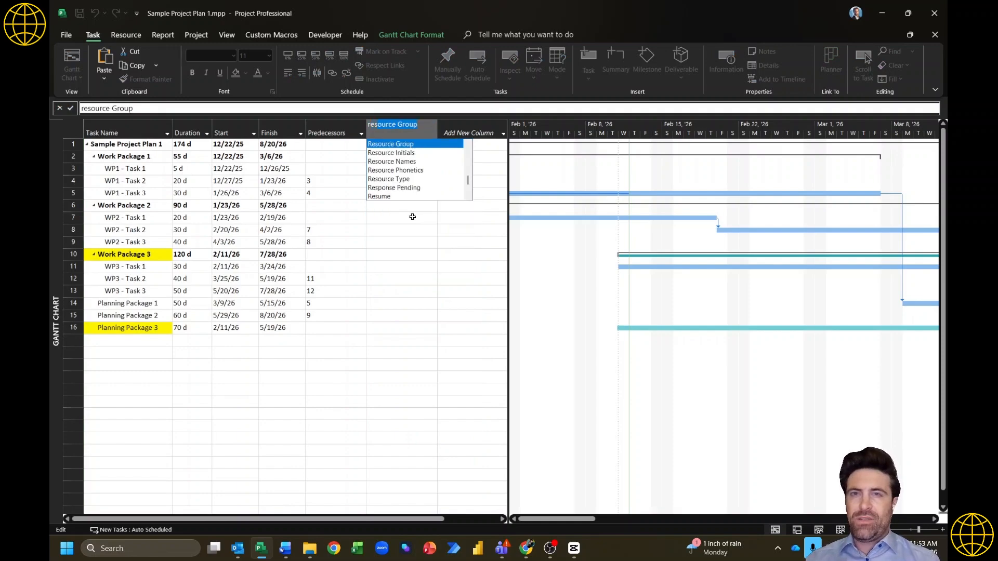
type("s")
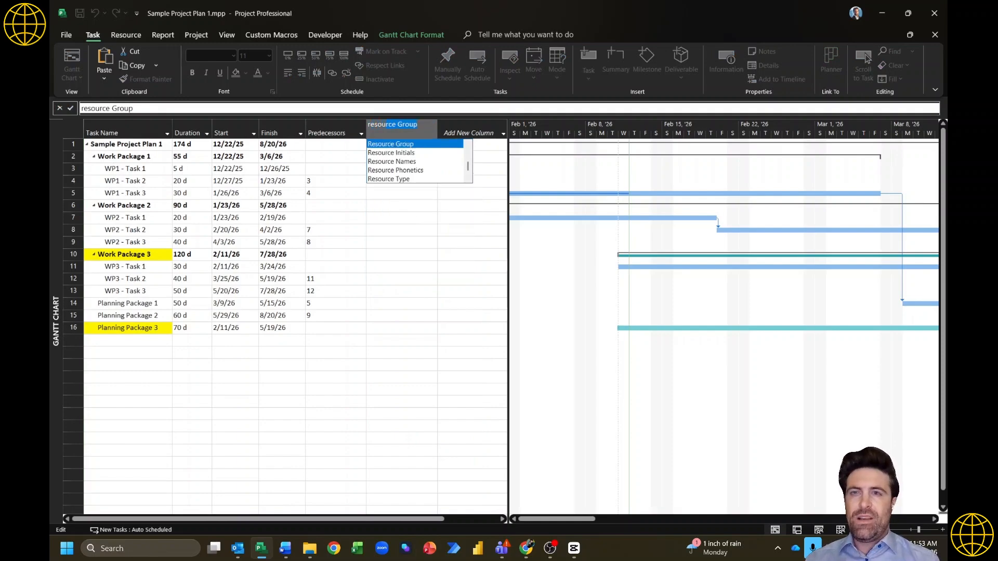
left_click(418, 161)
key("ctrl+z")
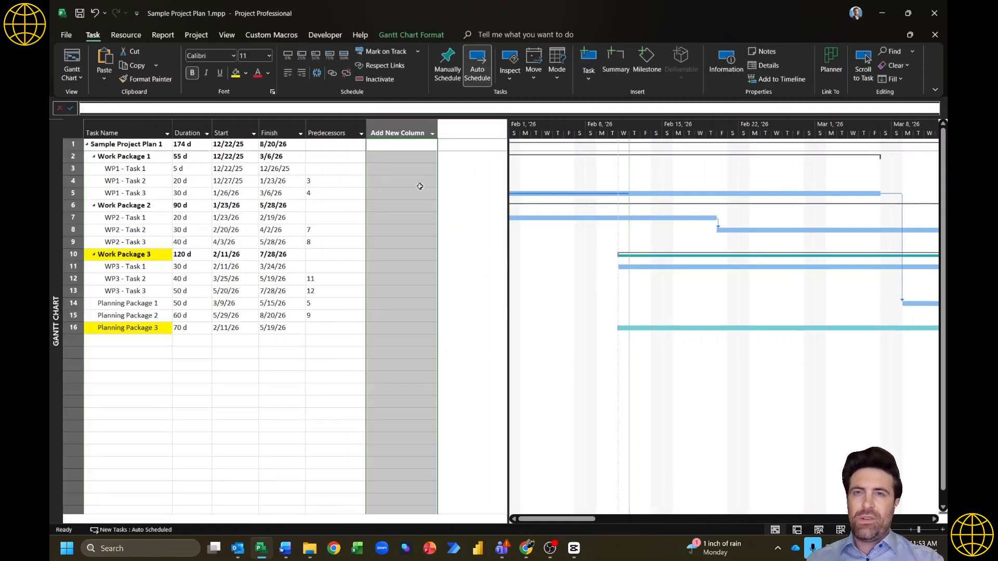
left_click(346, 181)
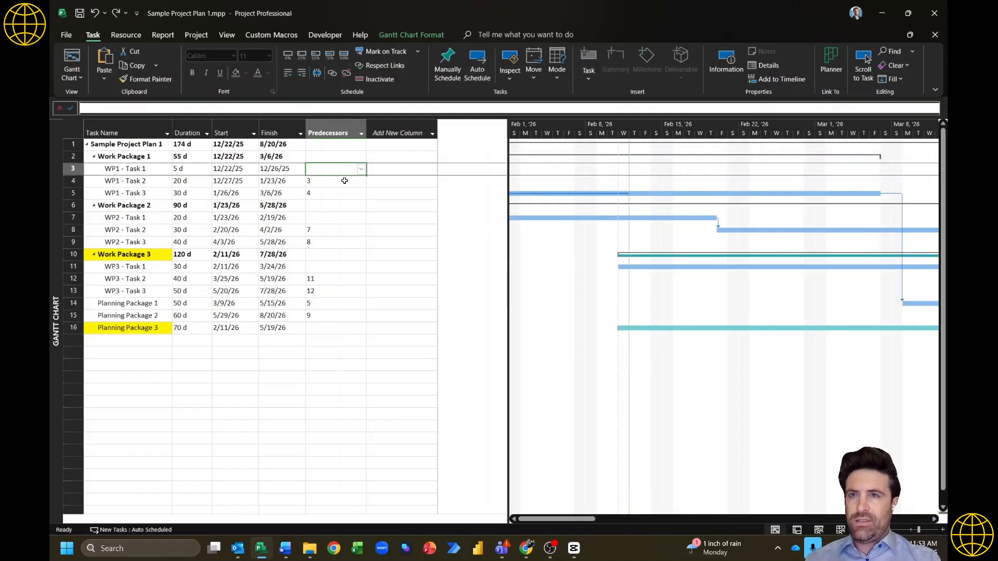
left_click(132, 154)
key("alt+Tab")
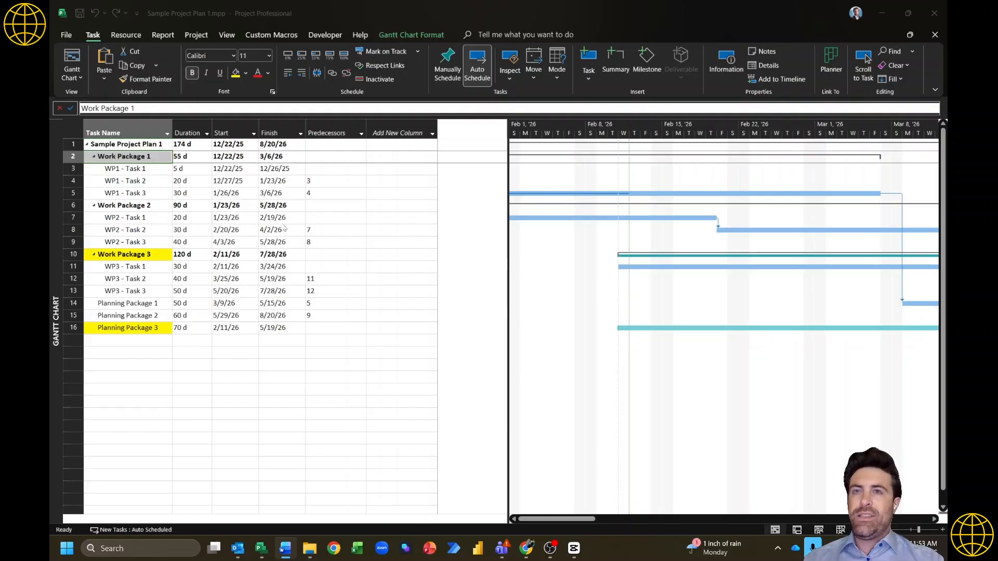
left_click(124, 161)
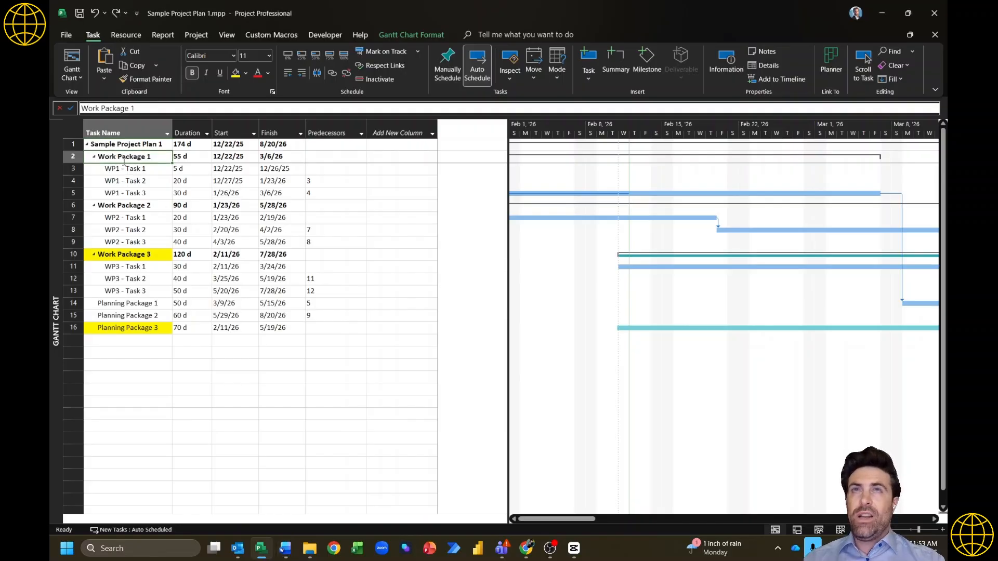
right_click(98, 126)
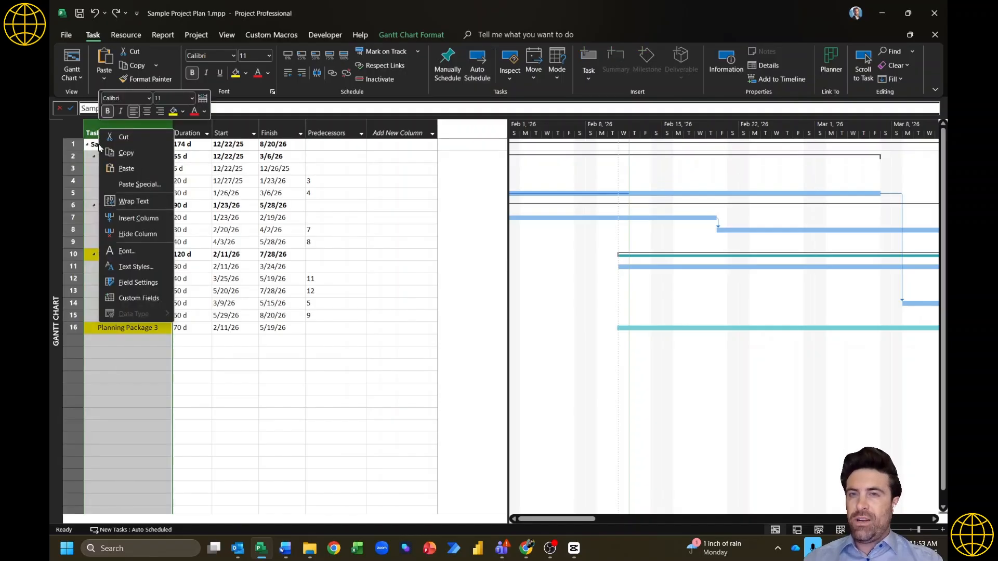
left_click(95, 145)
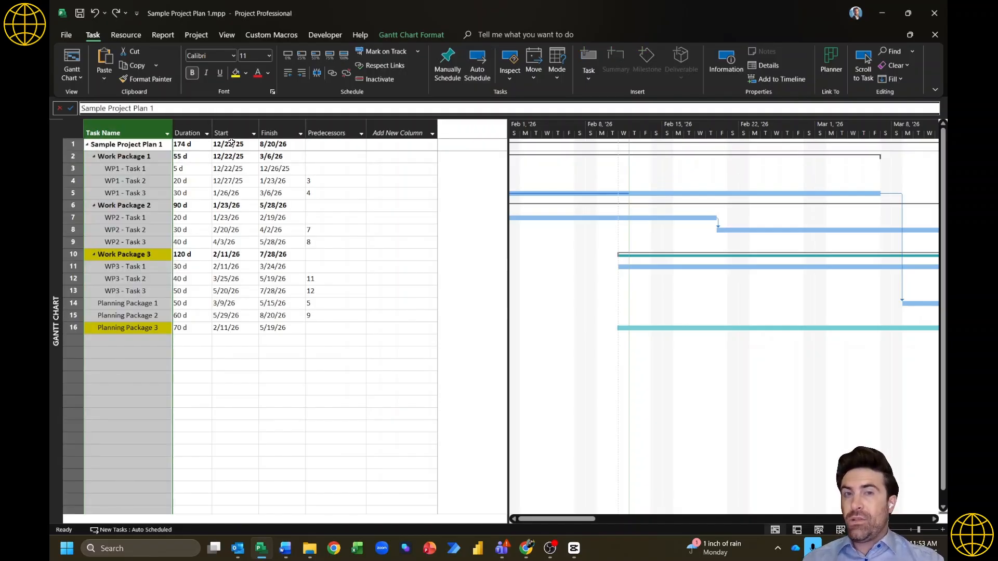
left_click(405, 127)
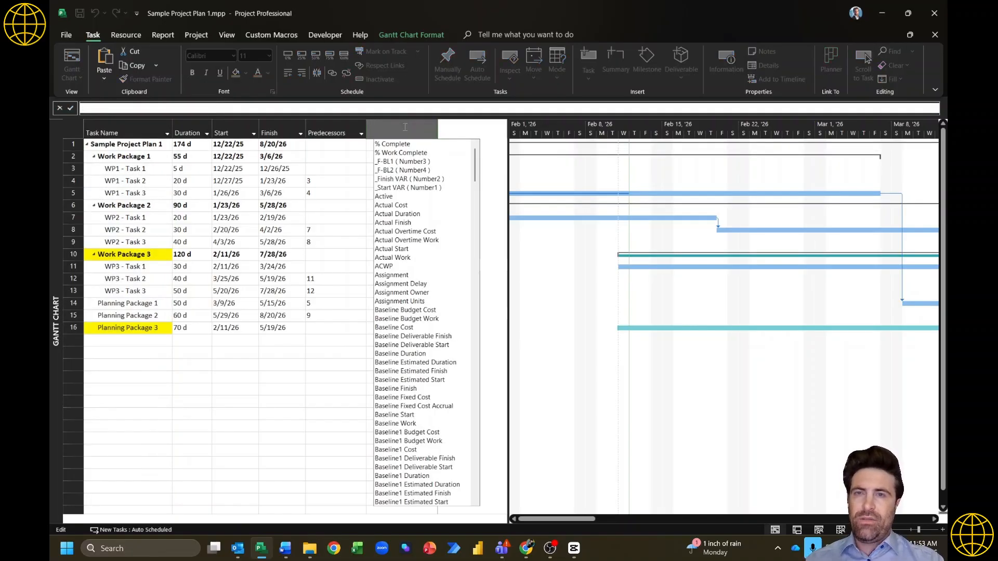
key("Escape")
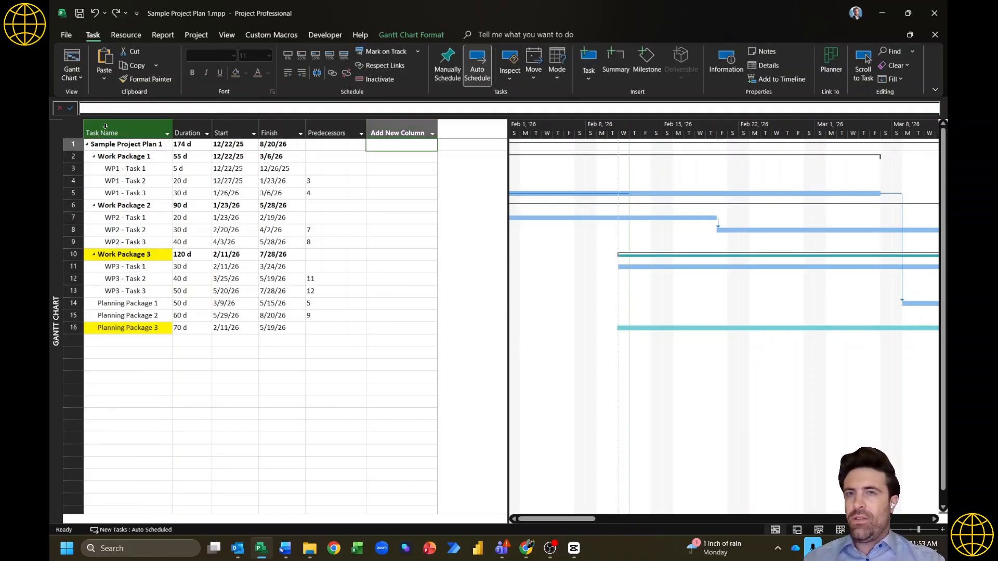
Step: Insert a Status Indicator column before Task Name and narrow it so its heading wraps onto two lines
right_click(105, 128)
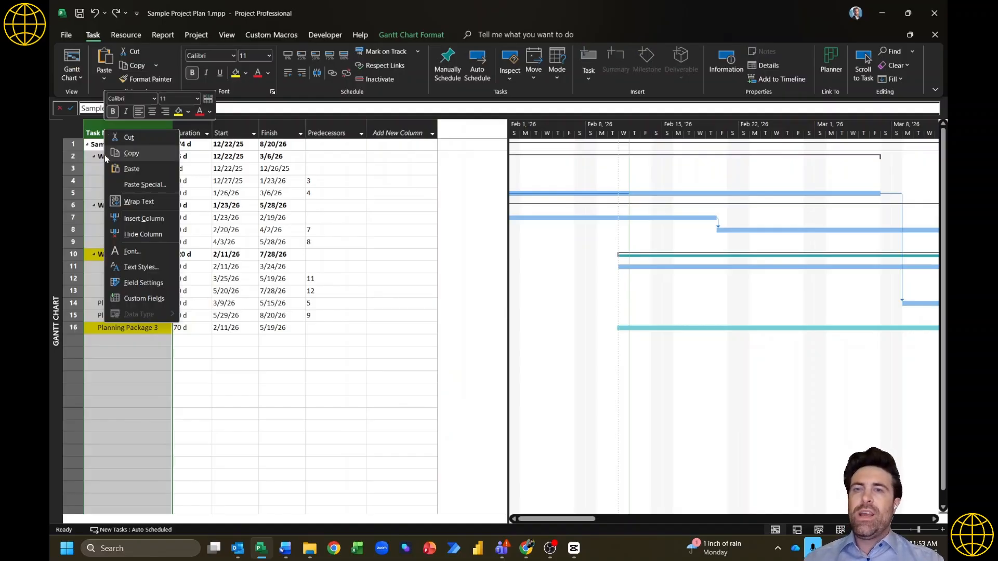
left_click(144, 220)
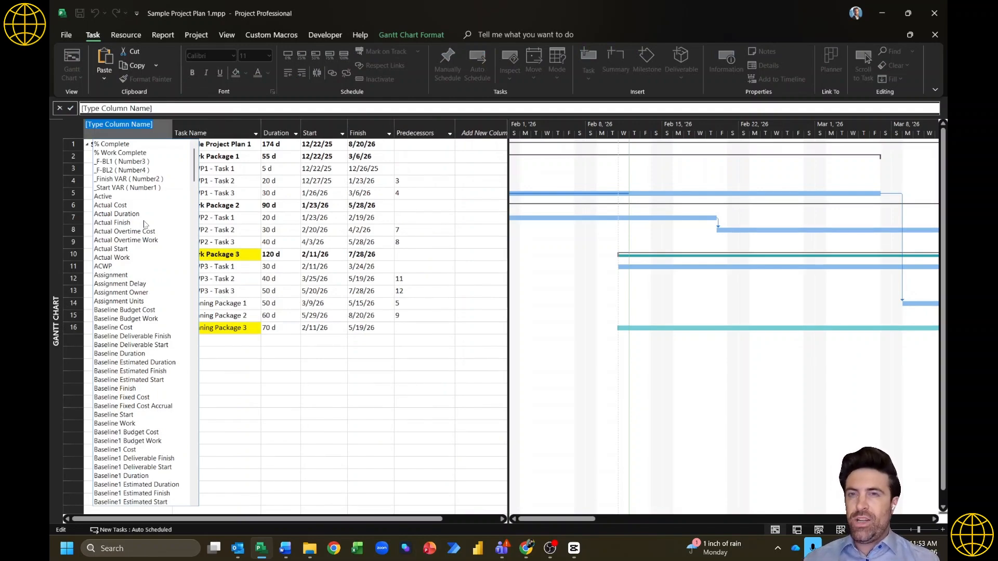
type("status indicator")
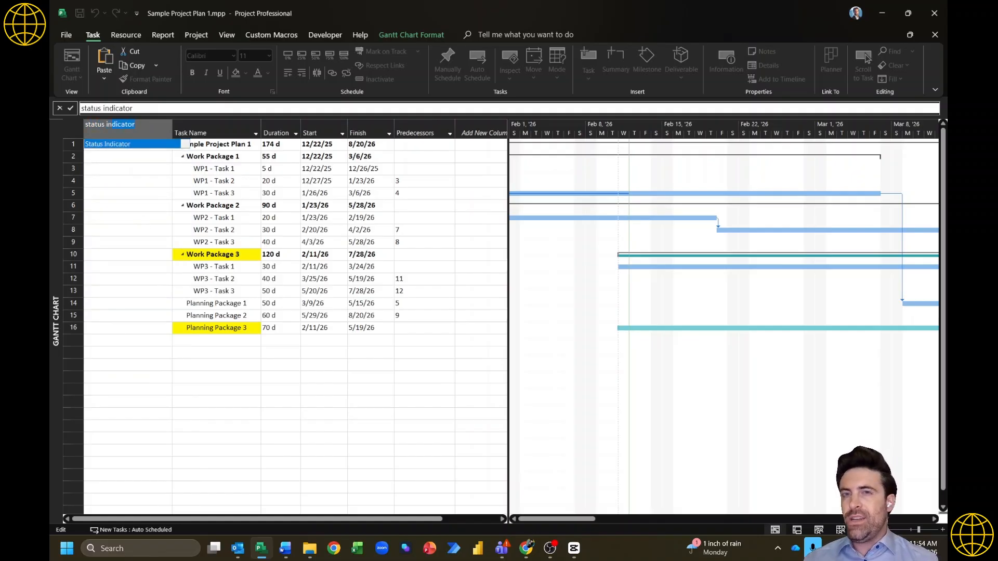
left_click(128, 143)
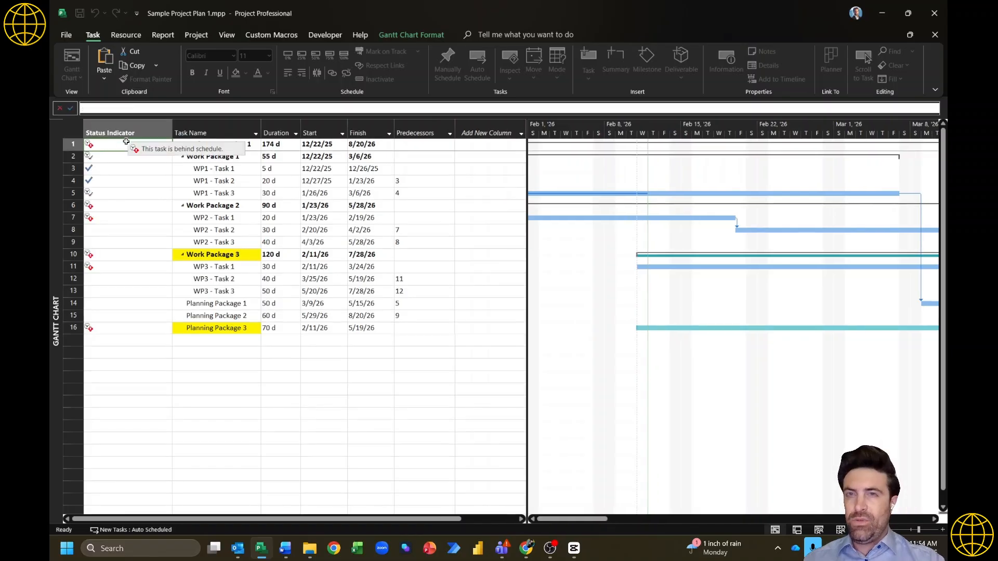
left_click_drag(172, 127, 119, 128)
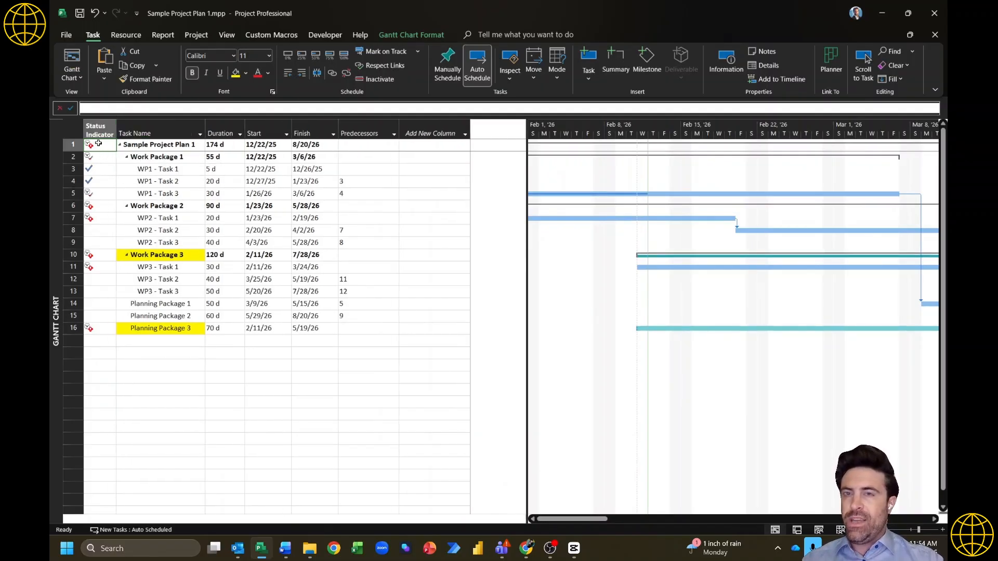
mouse_move(95, 194)
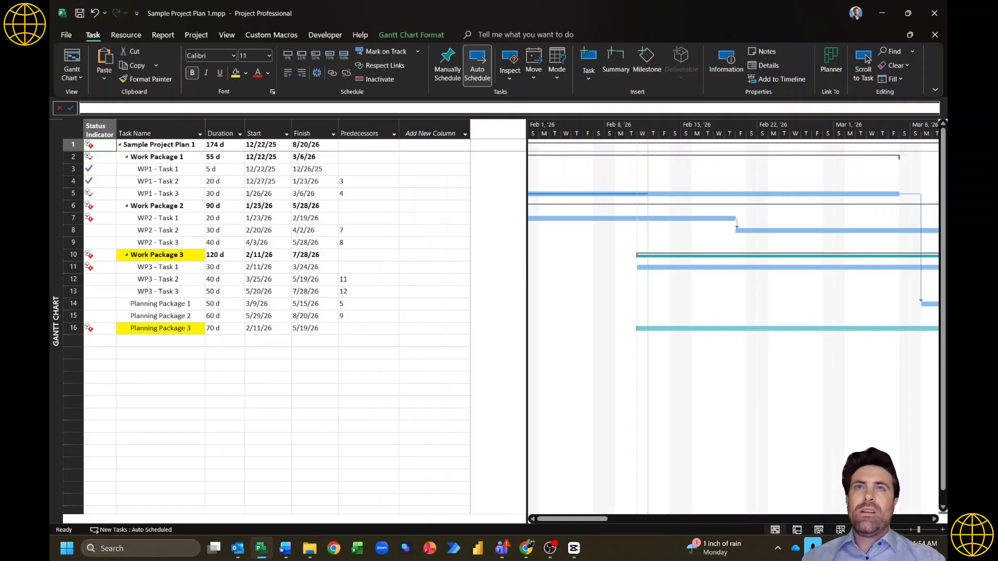
Step: Insert a % Complete column before the Duration column
key("alt+Tab")
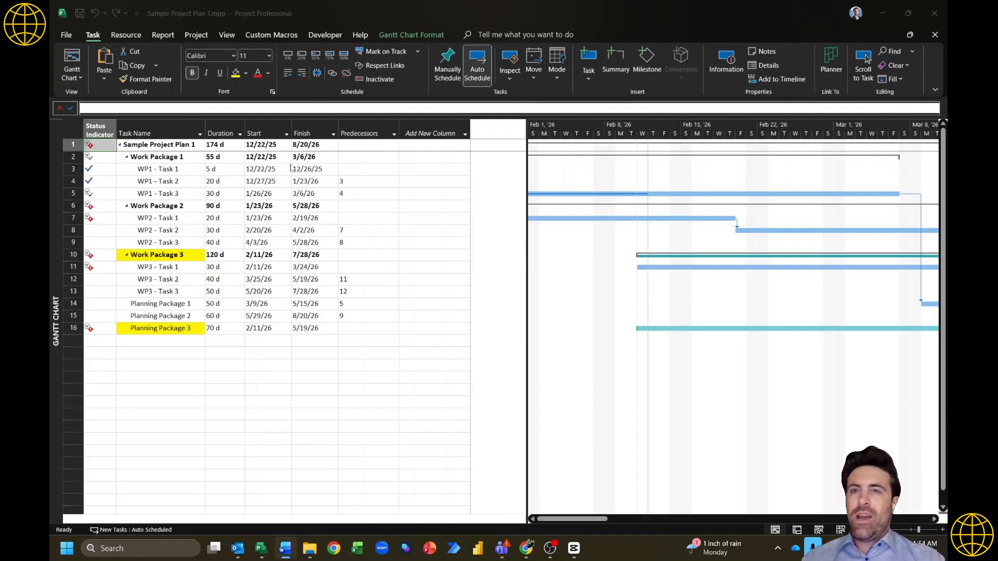
left_click(228, 130)
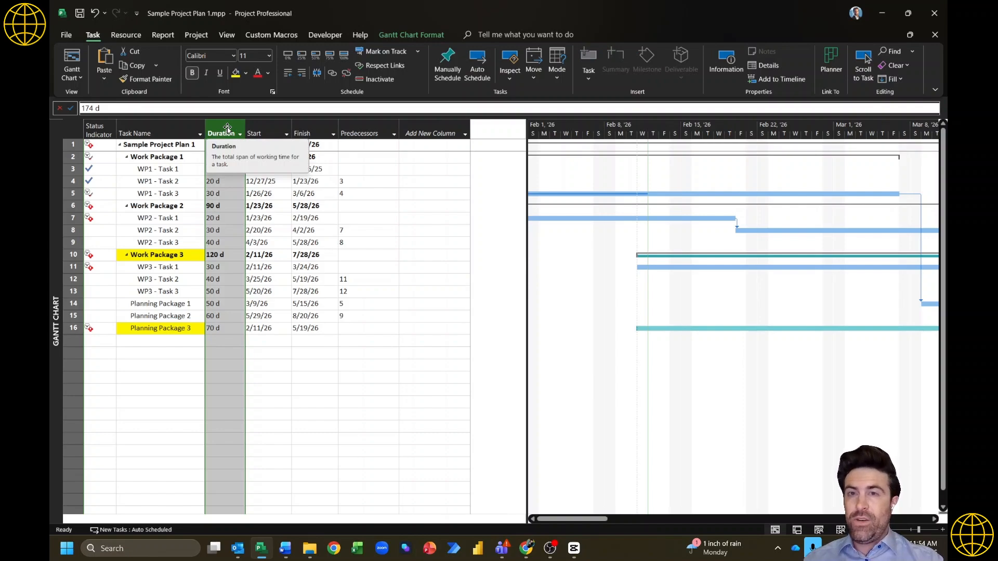
right_click(228, 130)
left_click(261, 220)
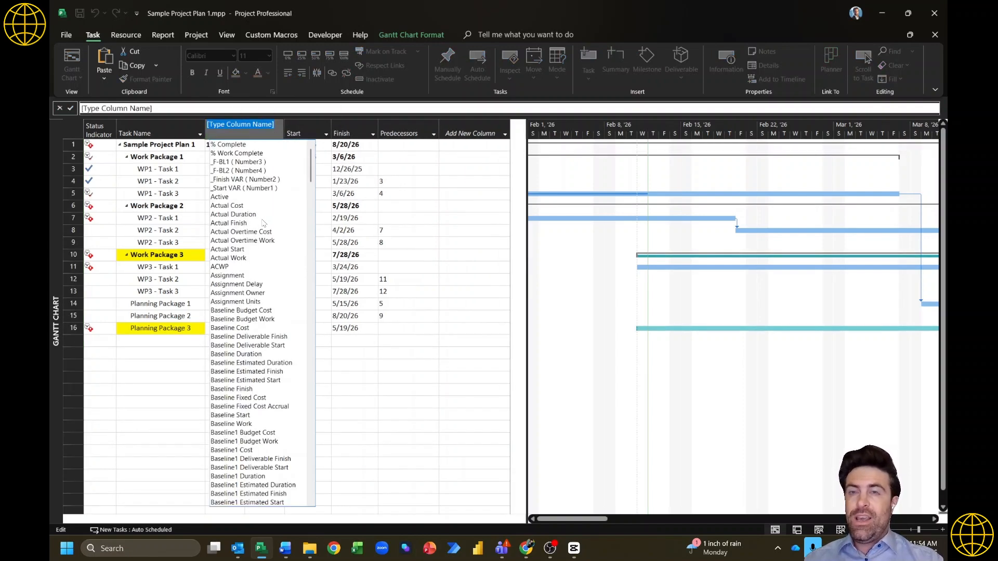
left_click(239, 145)
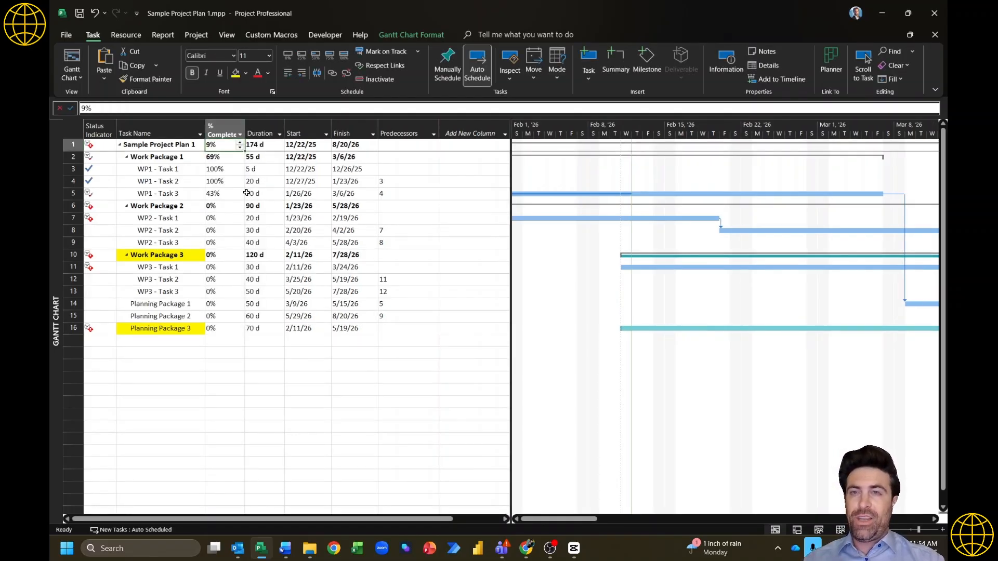
left_click(226, 181)
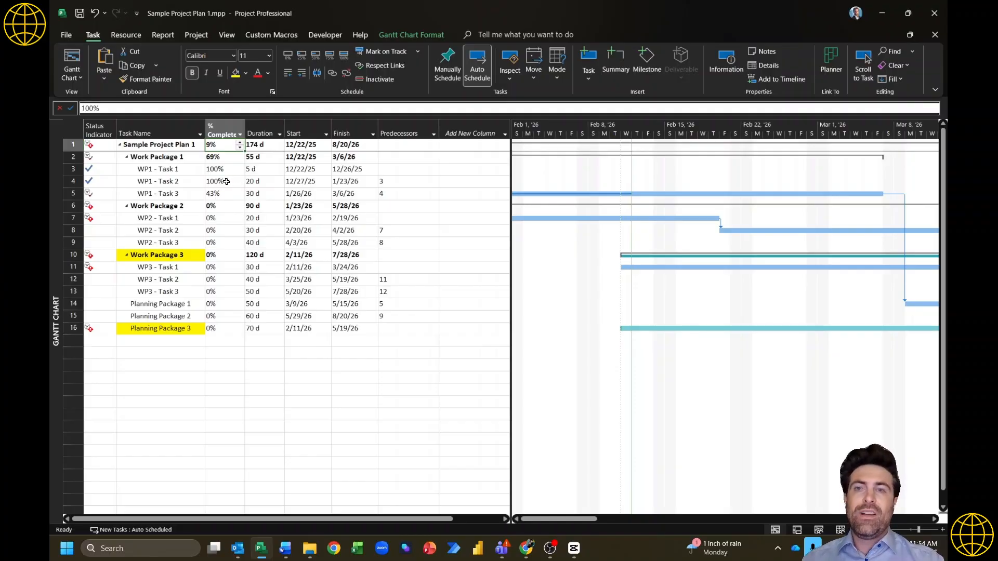
Step: Reset the % Complete of WP1 - Task 2 and WP1 - Task 3 to 0%
key("alt+Tab")
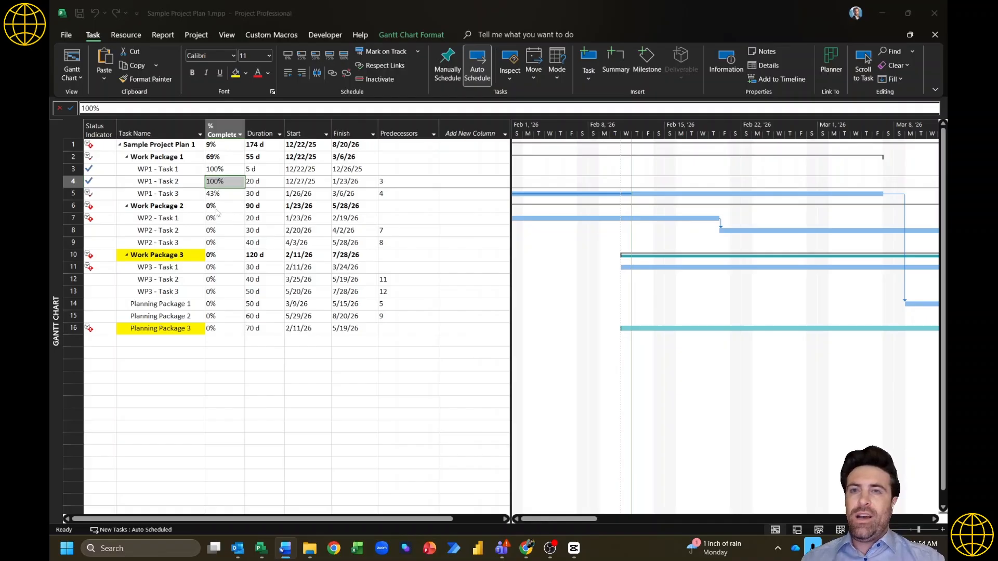
left_click_drag(224, 181, 225, 194)
key("Delete")
left_click(434, 158)
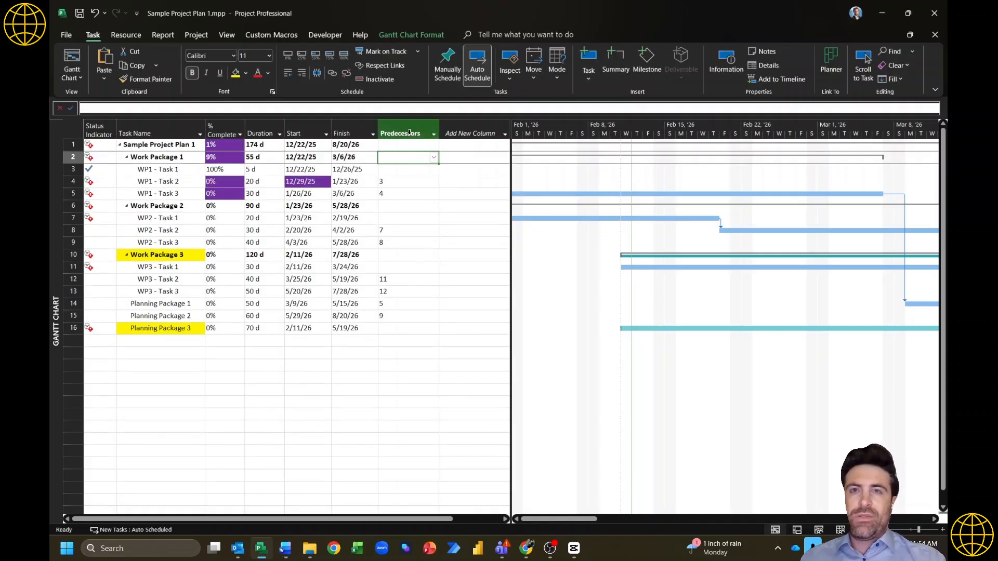
Step: Insert a Notes column before the Predecessors column in the task table
right_click(399, 127)
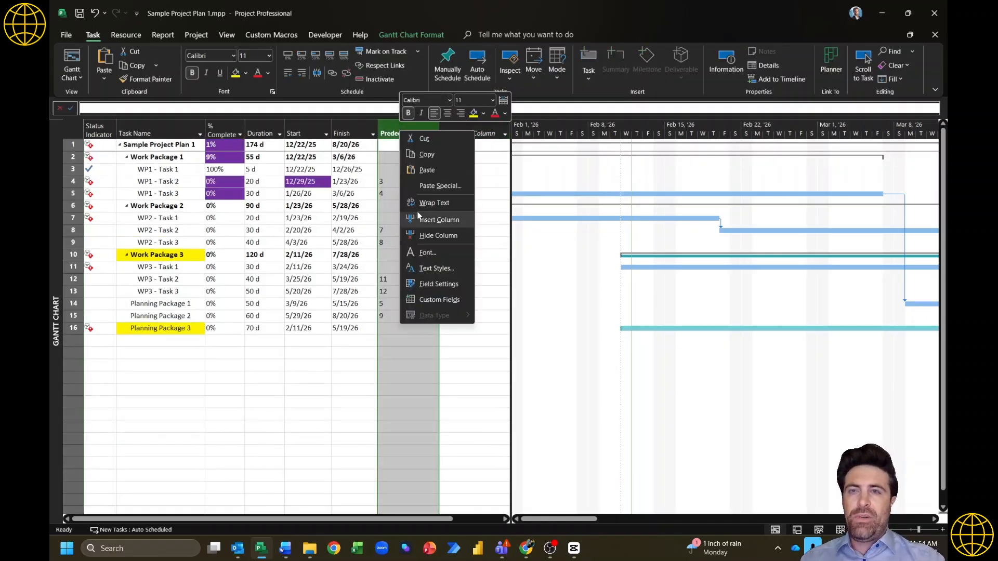
left_click(421, 217)
type("notes")
key("Return")
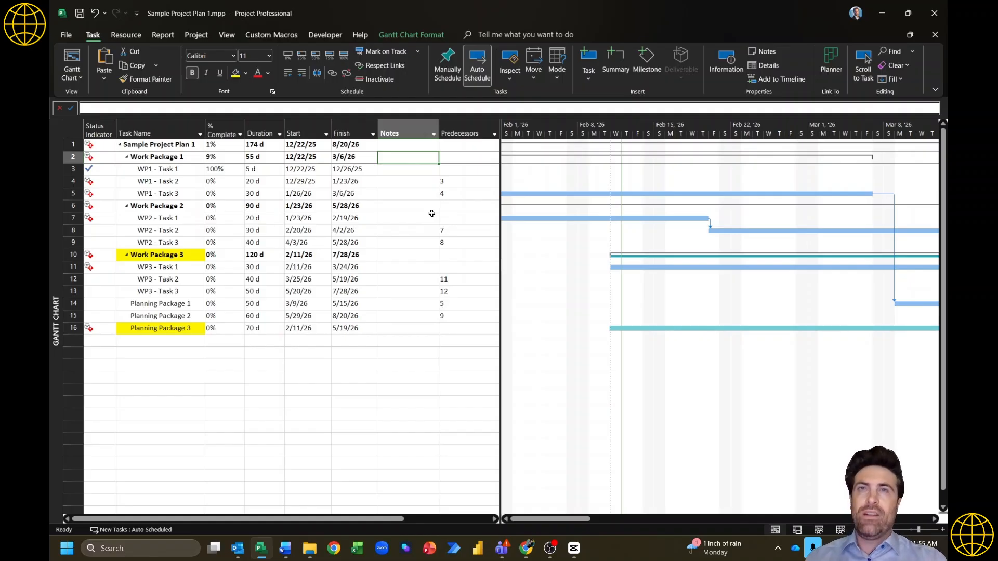
Step: Insert a Contact column before the Notes column in the task table
right_click(400, 126)
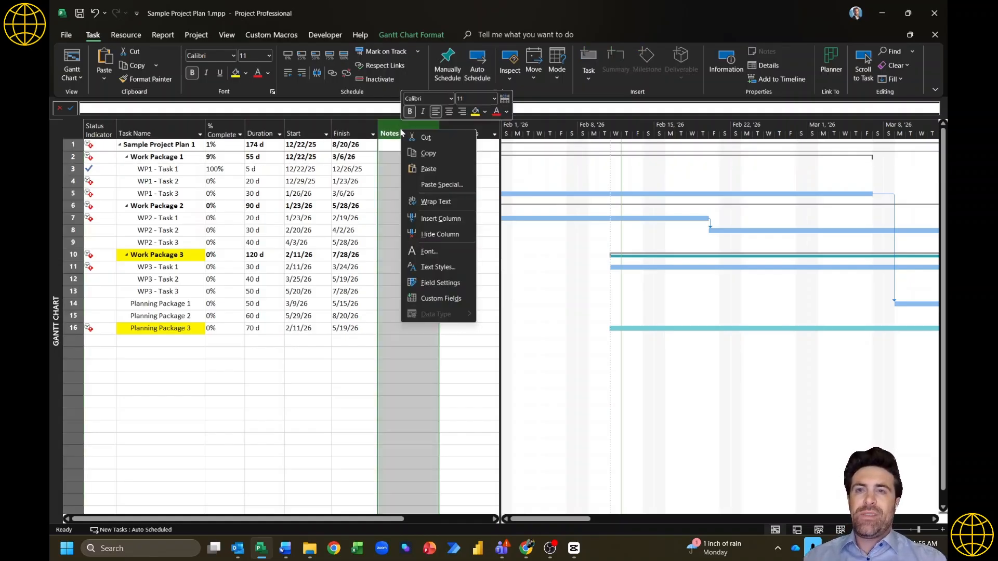
left_click(430, 220)
type("contact")
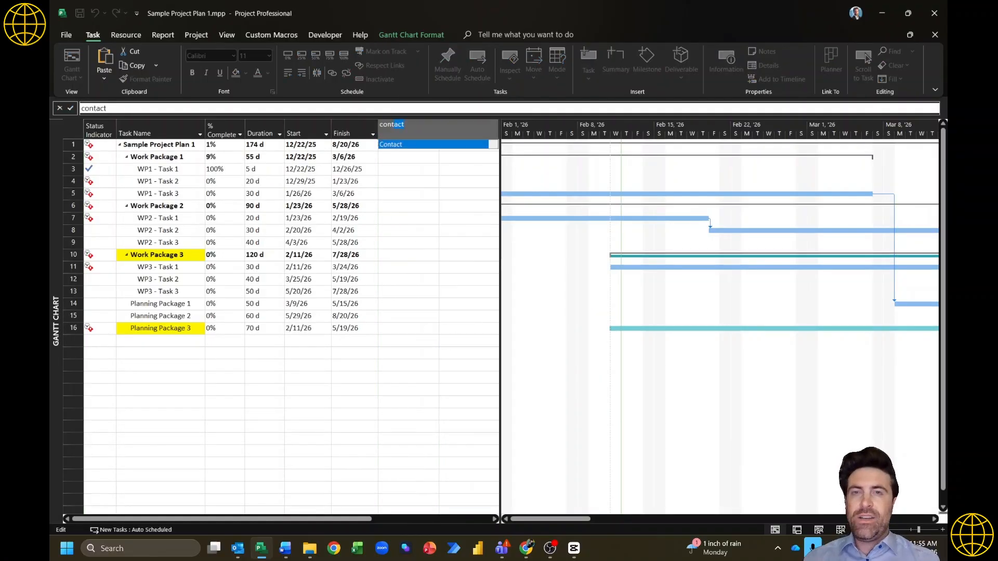
key("Return")
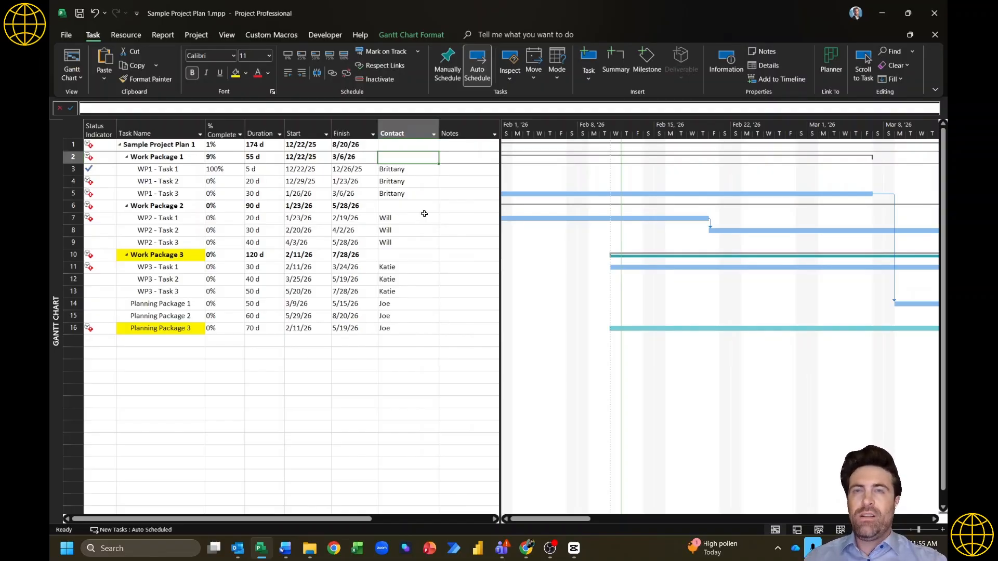
left_click(436, 220)
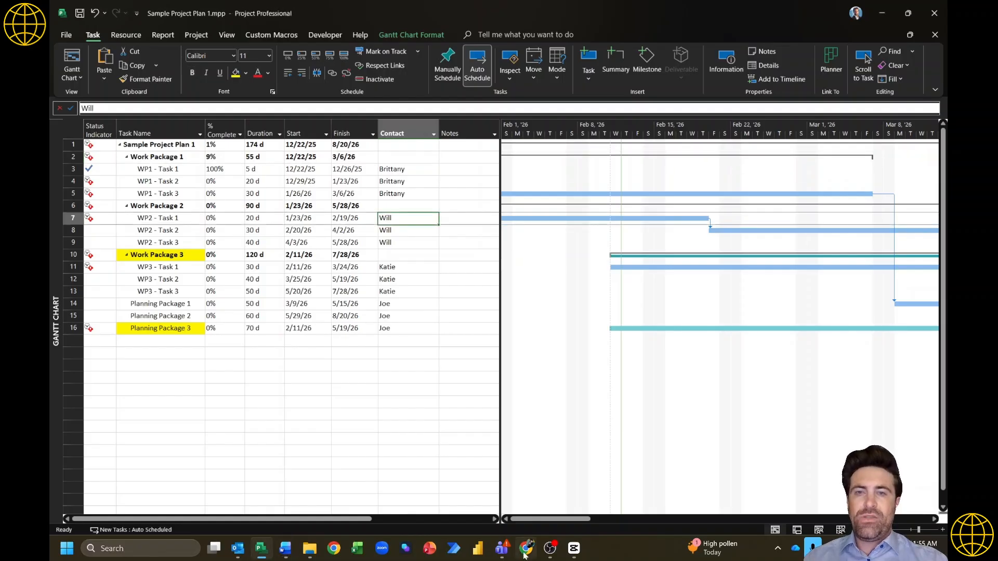
Step: Insert a Successors column directly after the Predecessors column
left_click(495, 520)
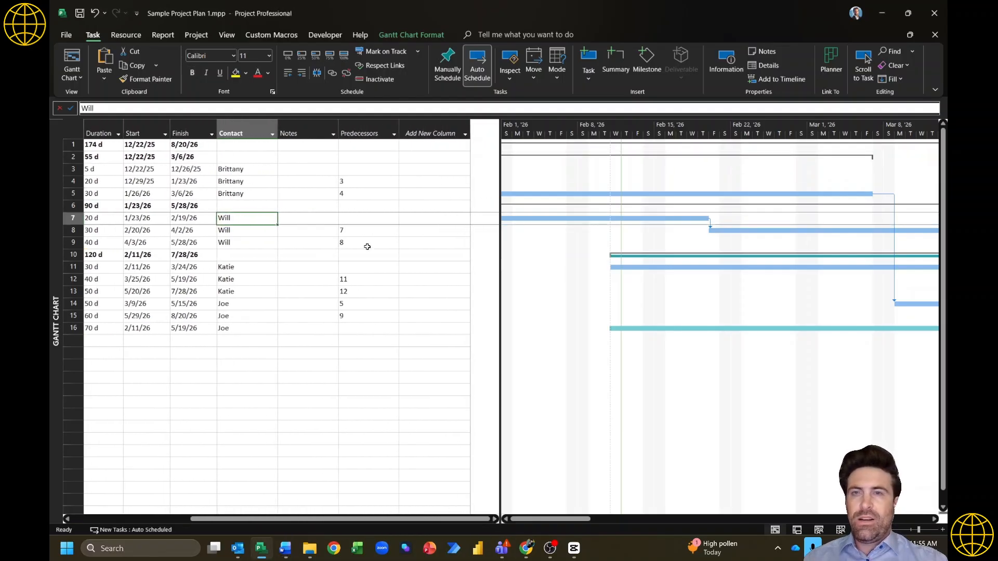
left_click(359, 131)
right_click(412, 133)
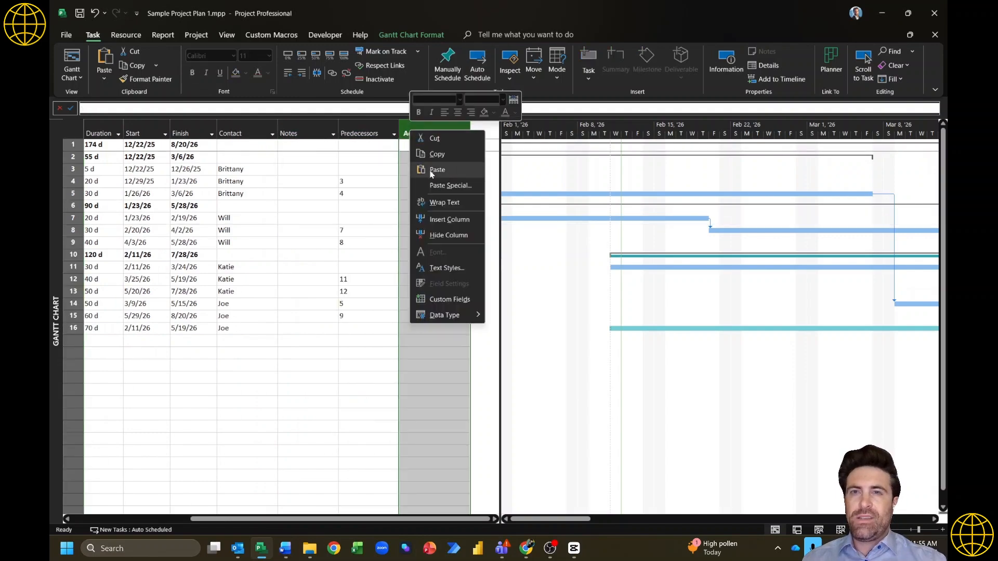
left_click(448, 222)
type("Successors")
key("Return")
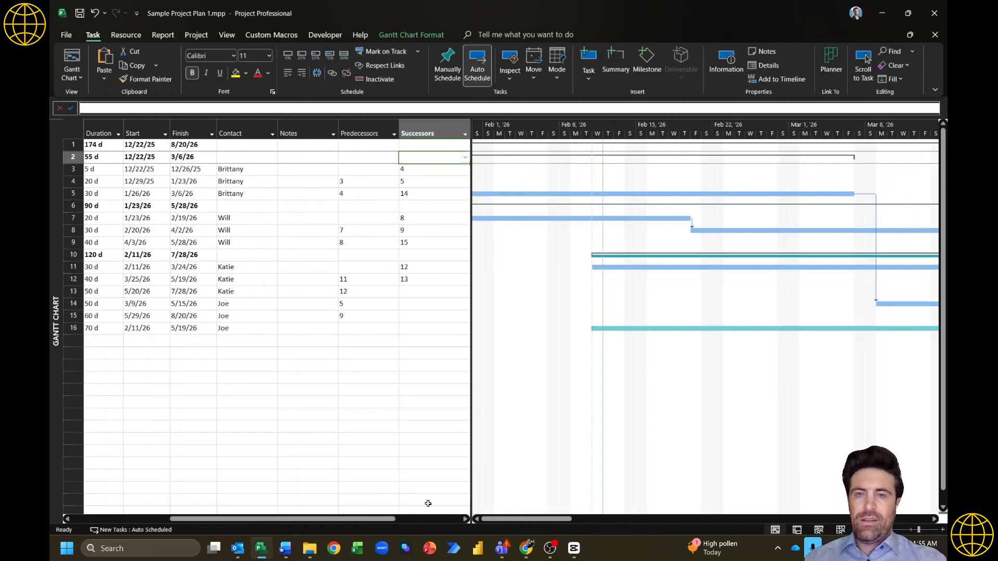
Step: Add a Baseline1 Finish column after the Successors column
left_click_drag(368, 519, 409, 528)
left_click(434, 126)
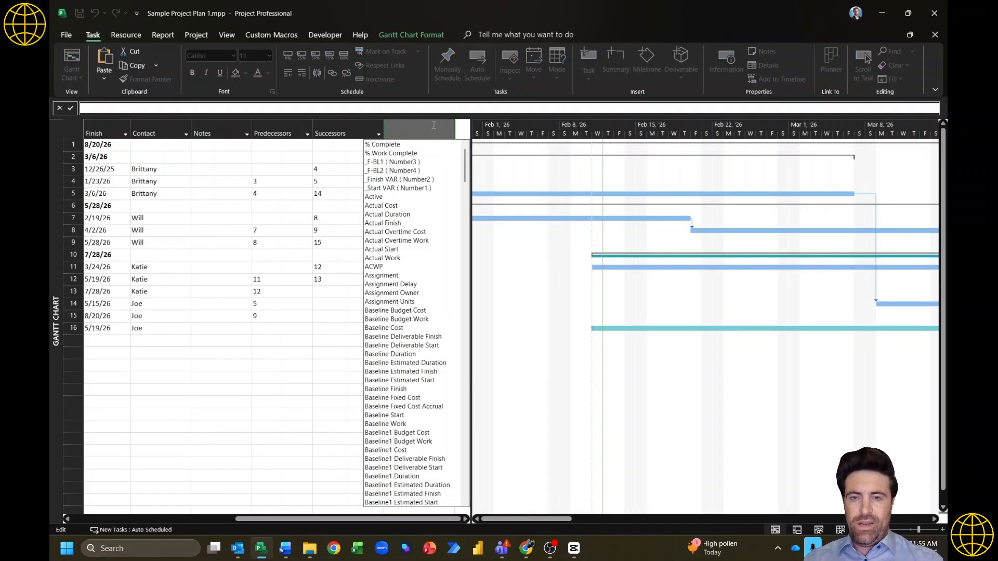
type("Baseline1")
left_click(413, 222)
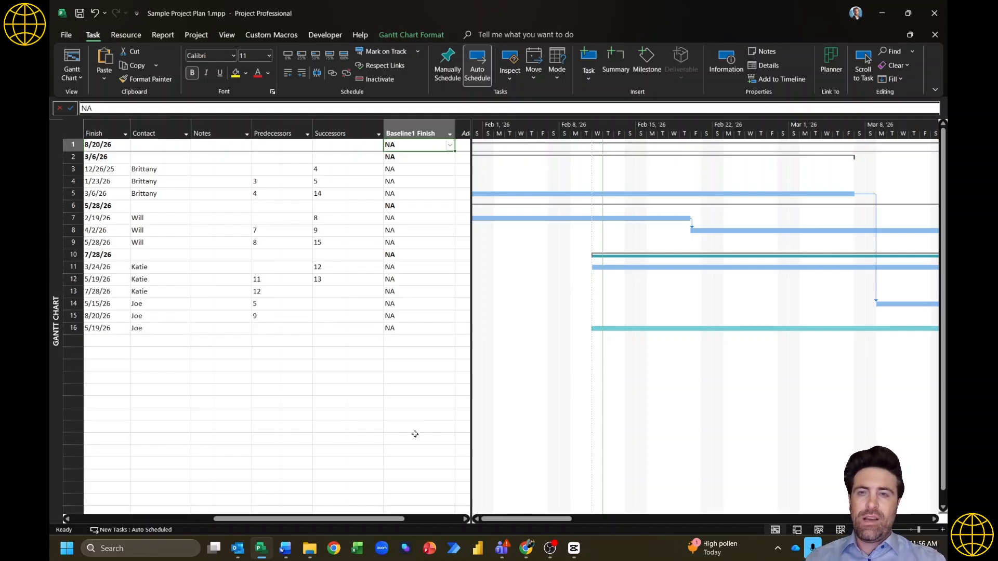
Step: Widen the task table against the Gantt chart so the columns from Status Indicator through Baseline1 Finish are all shown
left_click_drag(400, 523, 260, 522)
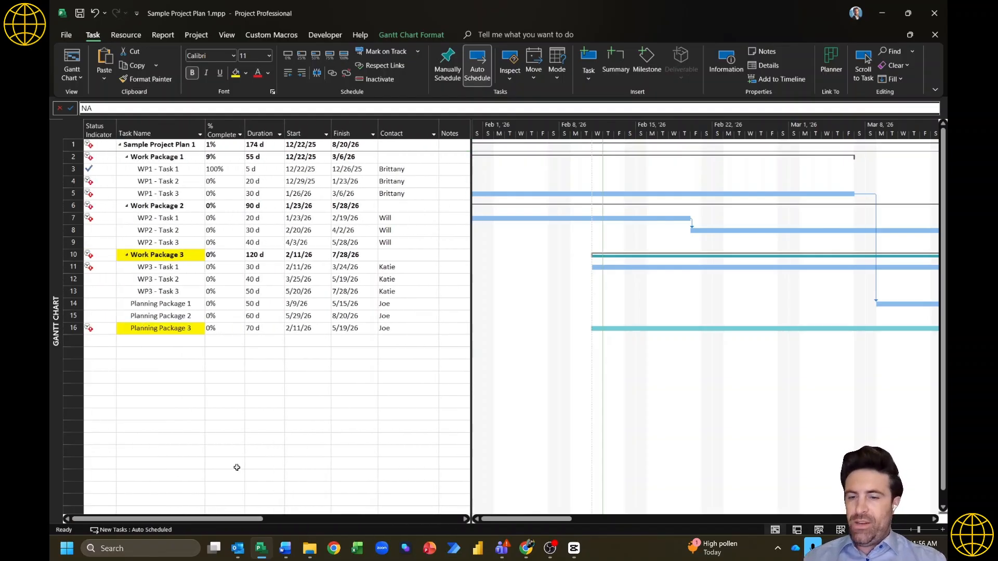
left_click_drag(229, 522, 201, 481)
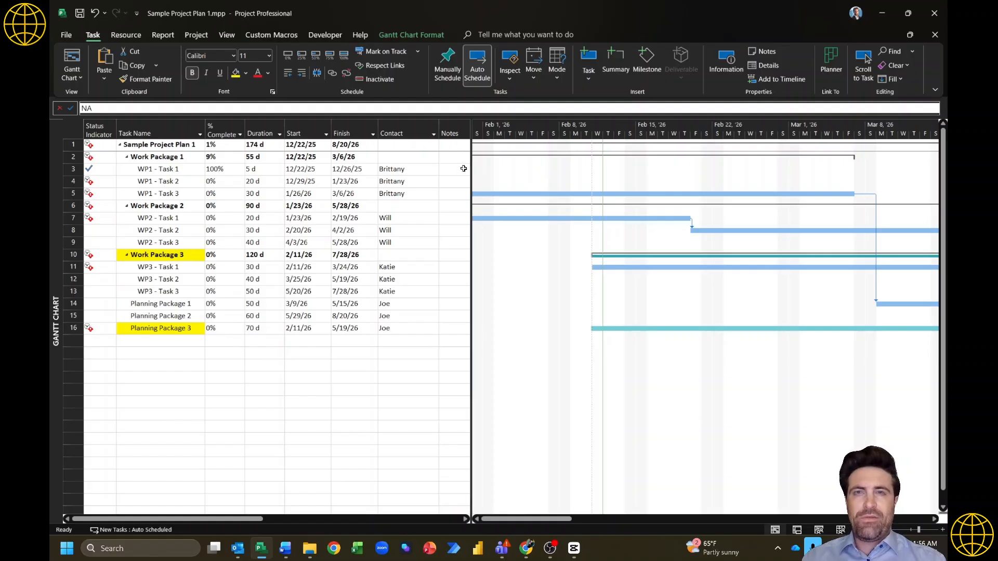
key("alt+Tab")
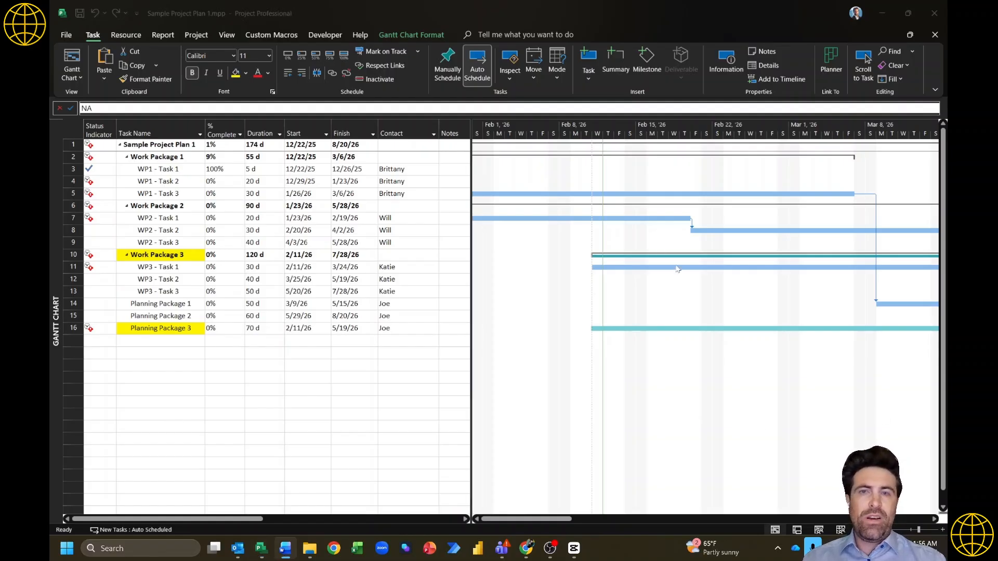
left_click(656, 250)
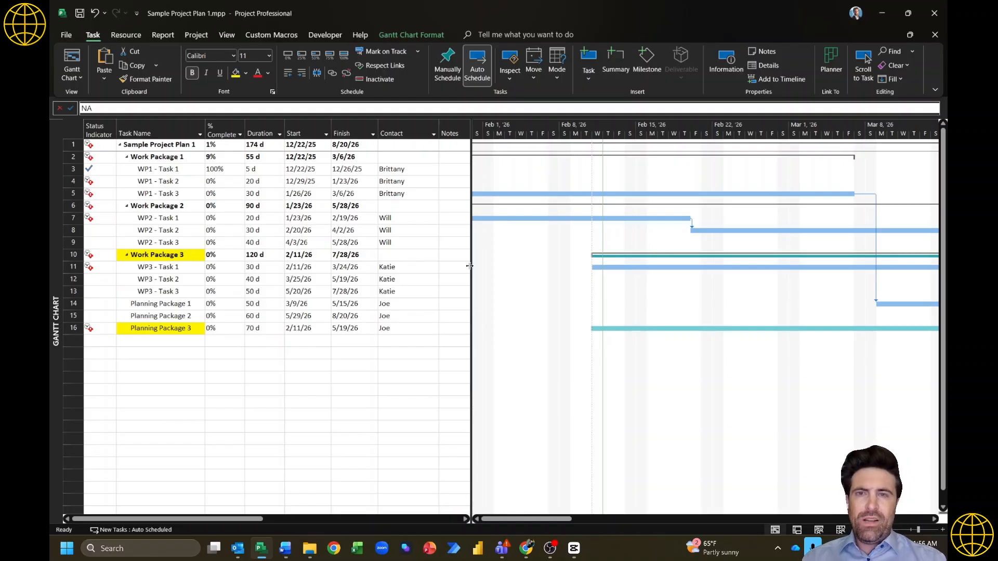
left_click_drag(471, 266, 696, 297)
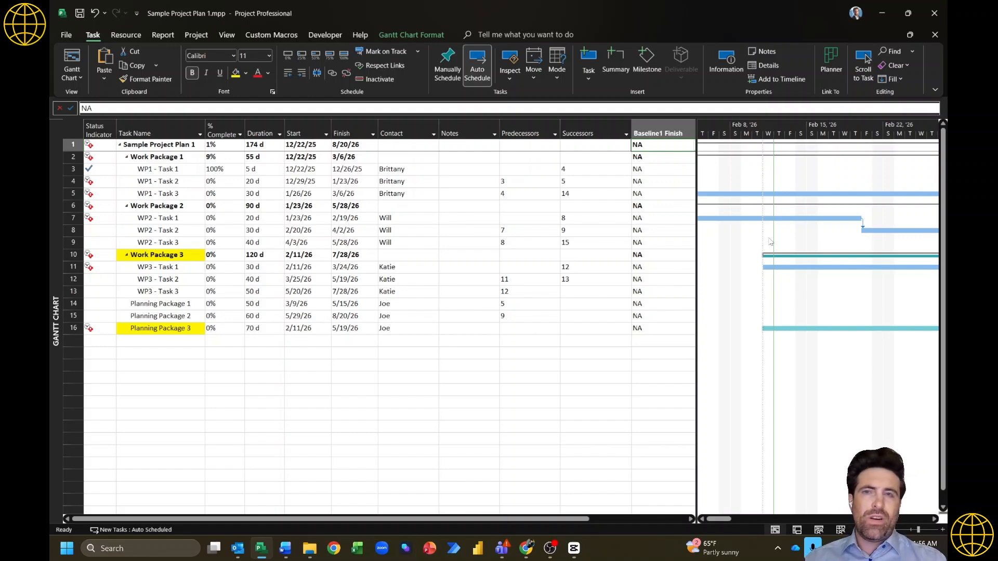
Step: Narrow the Start column and fit the Finish, Contact, Predecessors, Successors and Baseline1 Finish columns to their content
left_click(178, 148)
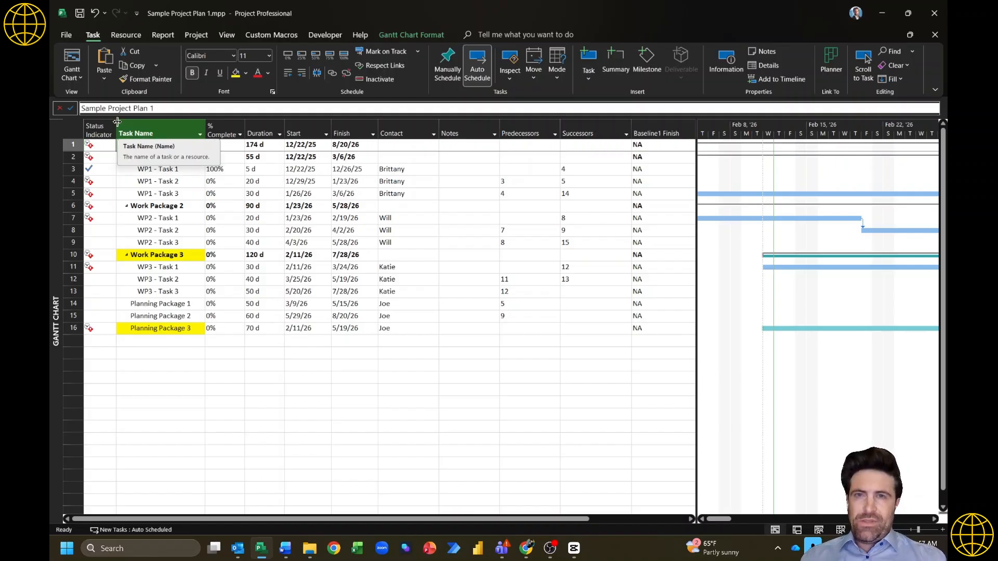
left_click(152, 165)
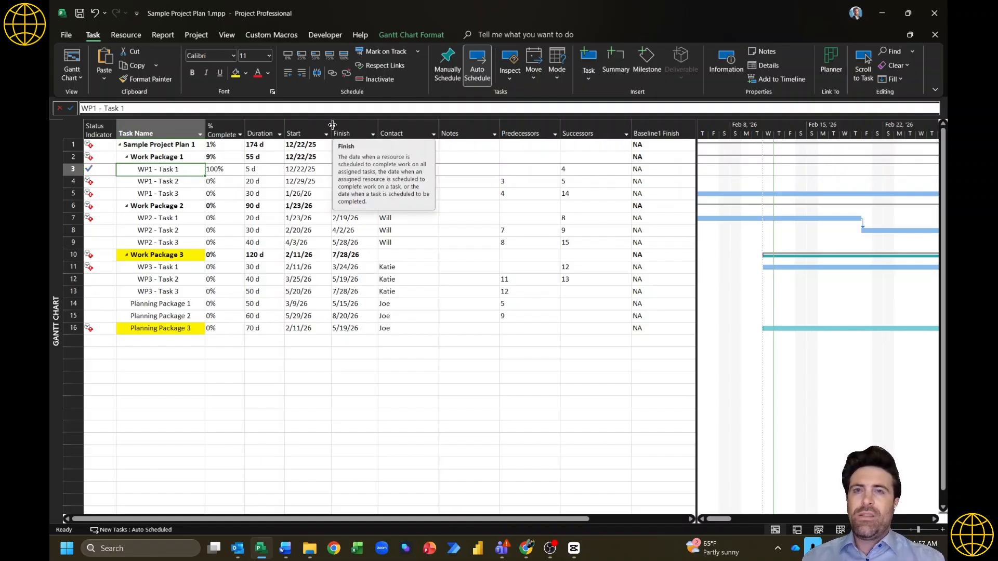
left_click_drag(332, 125, 325, 125)
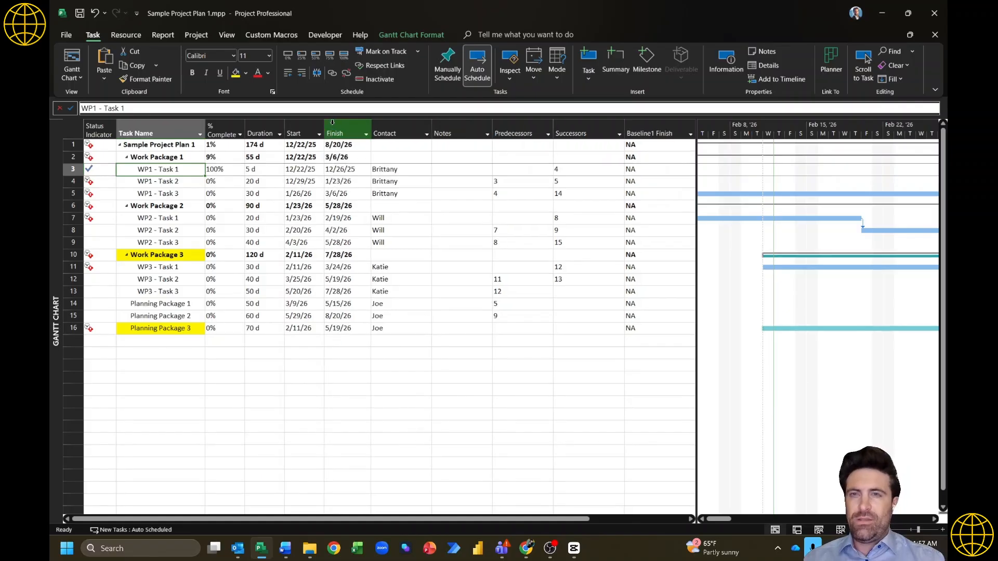
double_click(371, 126)
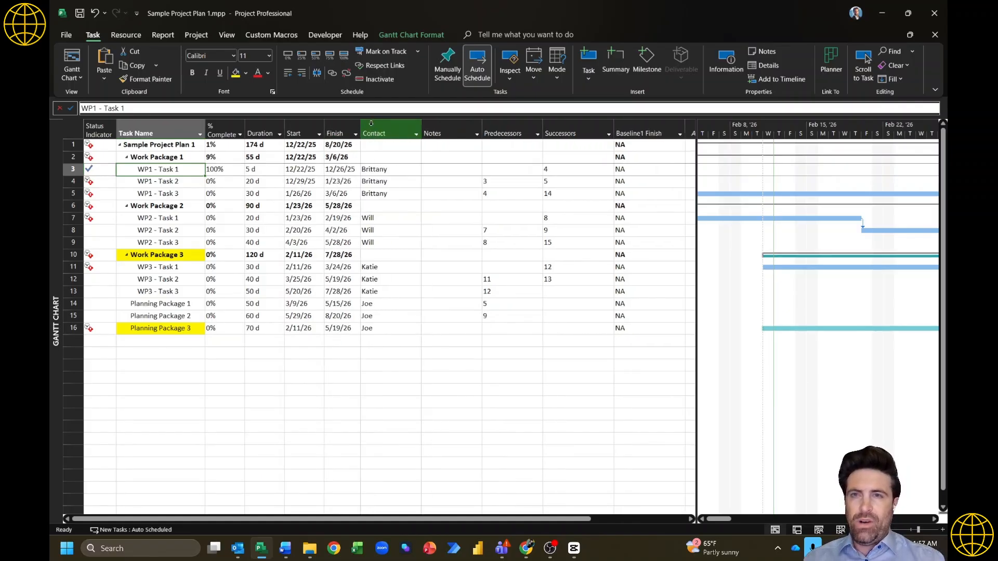
double_click(421, 129)
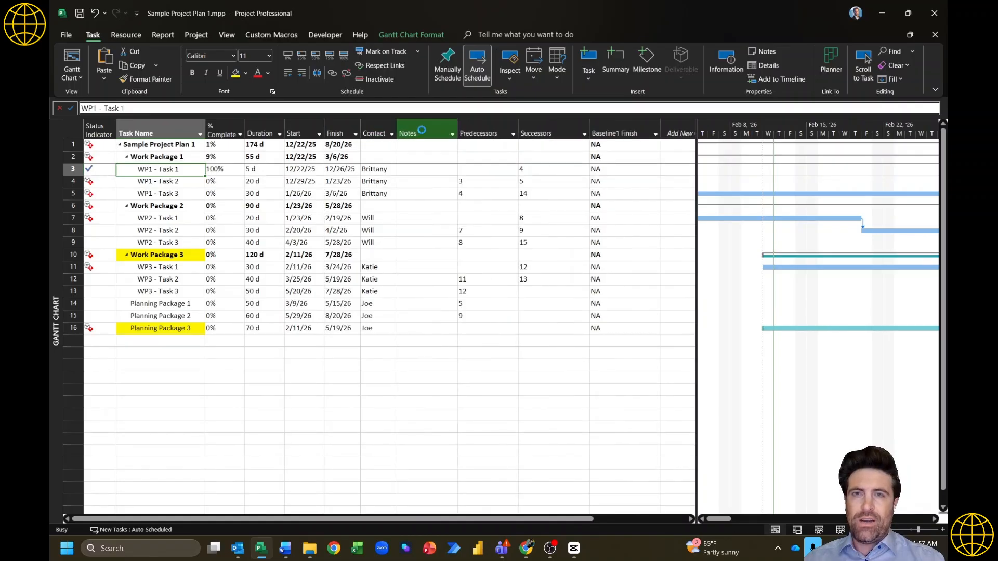
double_click(518, 129)
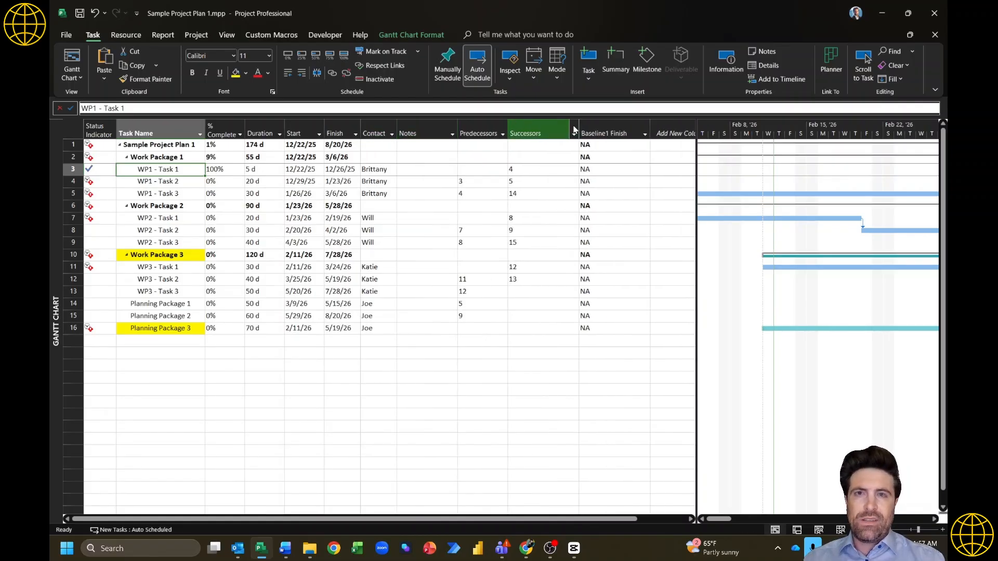
double_click(578, 126)
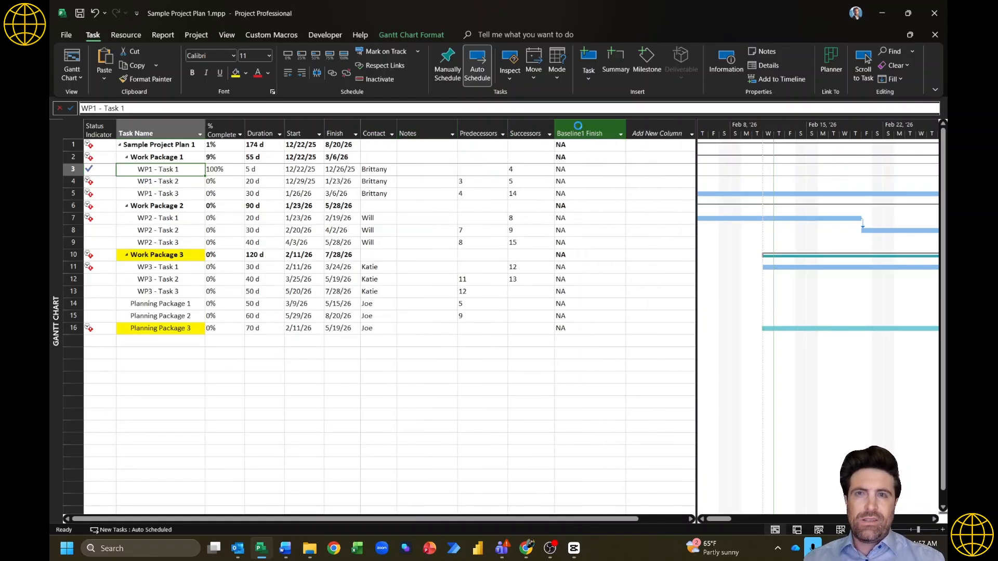
double_click(624, 127)
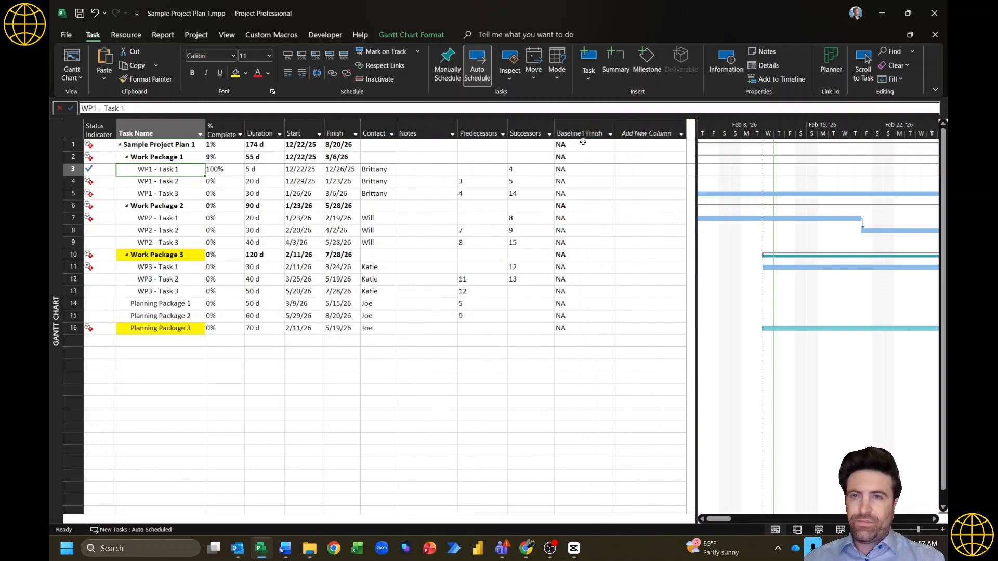
Step: Widen the Task Name and Notes columns to leave more room for text
left_click(152, 147)
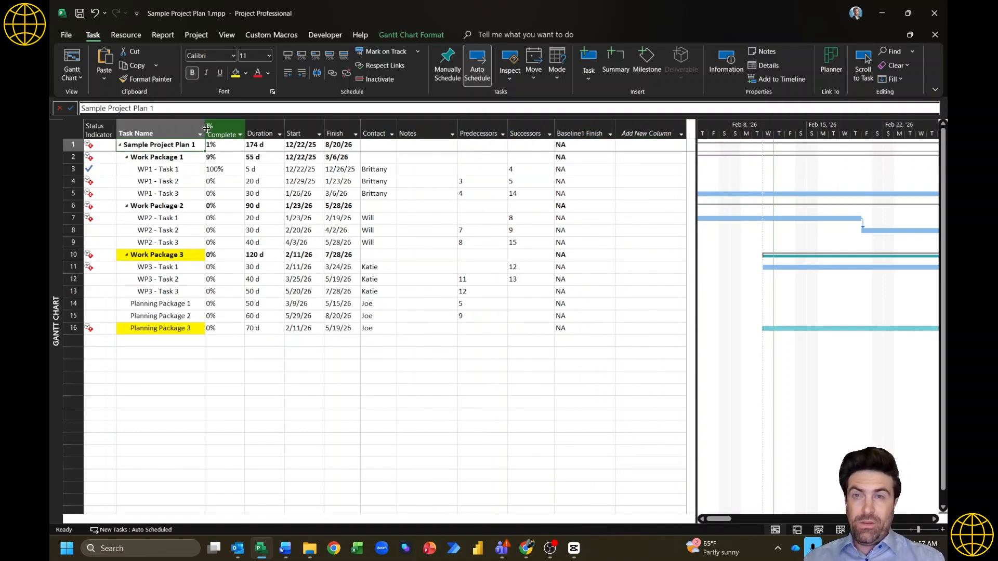
left_click_drag(206, 128, 243, 137)
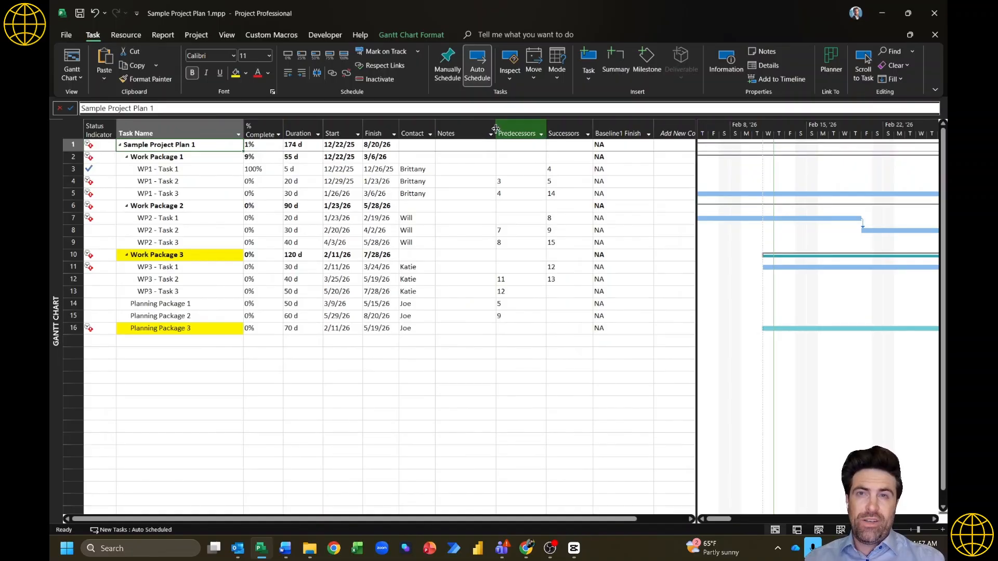
left_click_drag(496, 129, 544, 135)
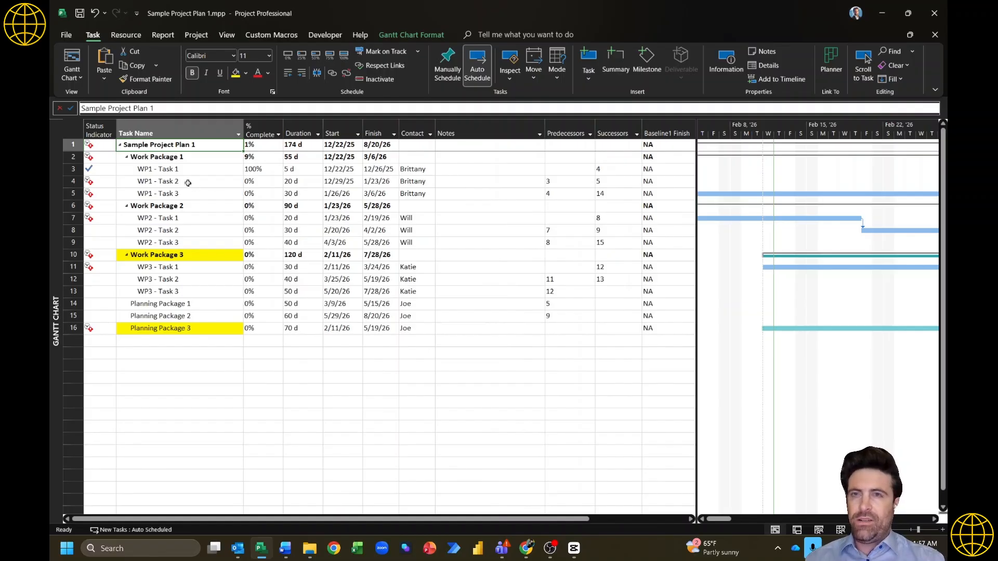
left_click(158, 167)
key("alt+Tab")
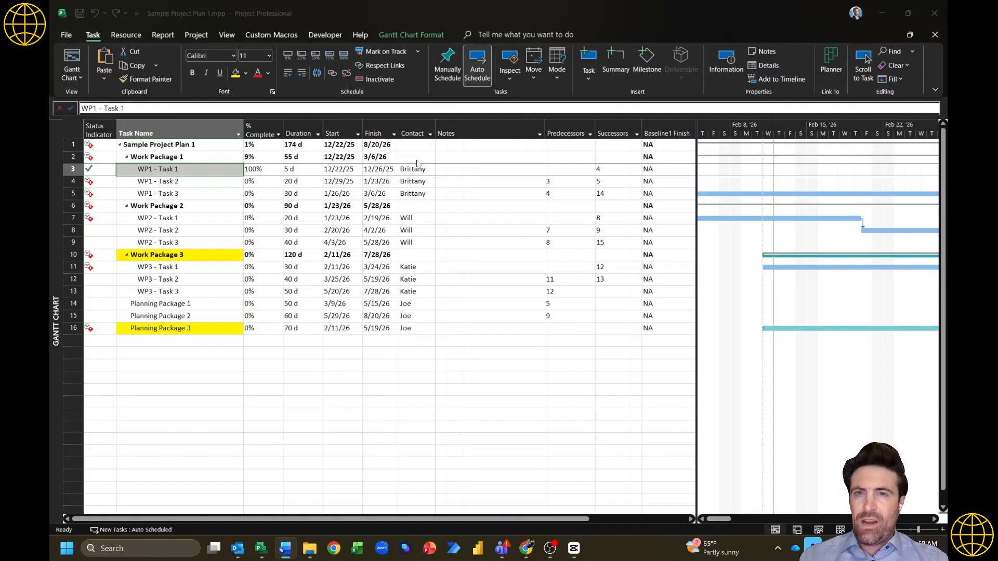
left_click(339, 144)
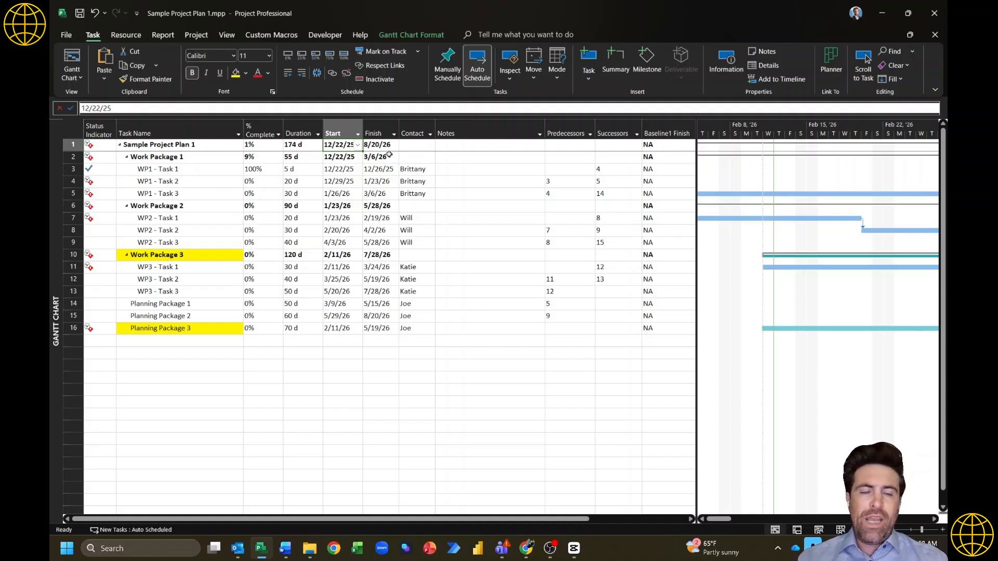
Step: In the Gantt chart's timescale settings, set the middle tier units to Months with the label format Jan '09
right_click(774, 129)
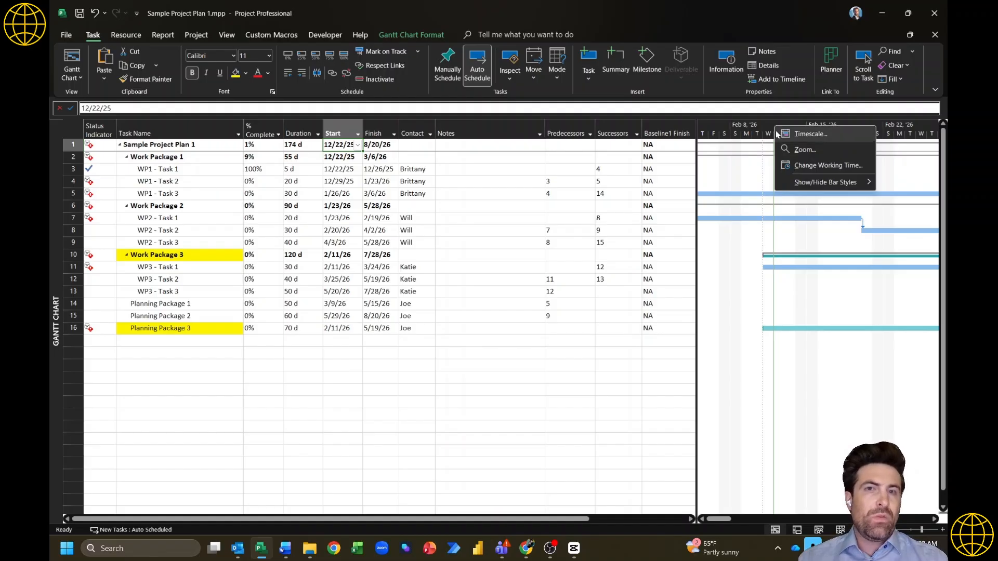
left_click(763, 123)
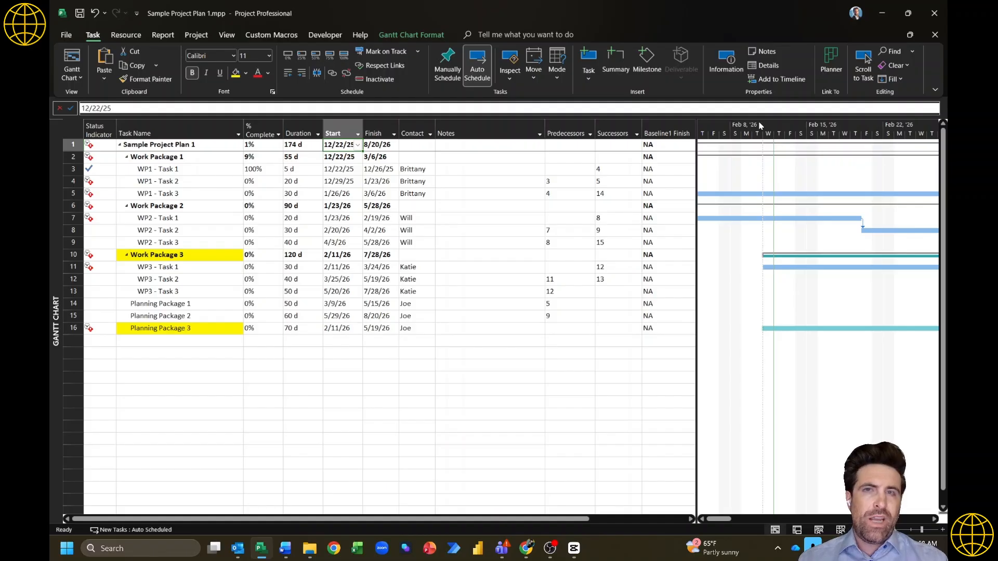
right_click(759, 126)
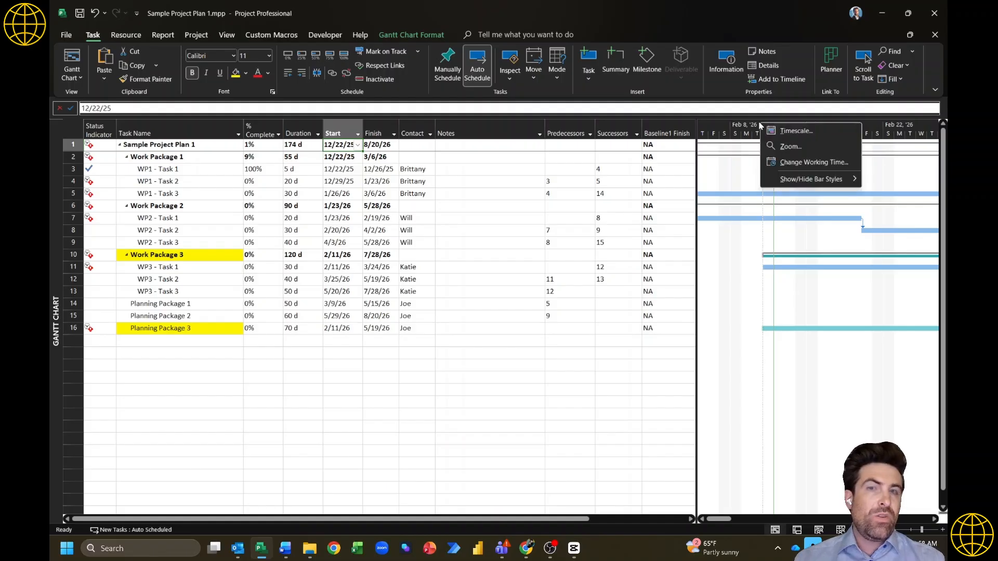
left_click(791, 133)
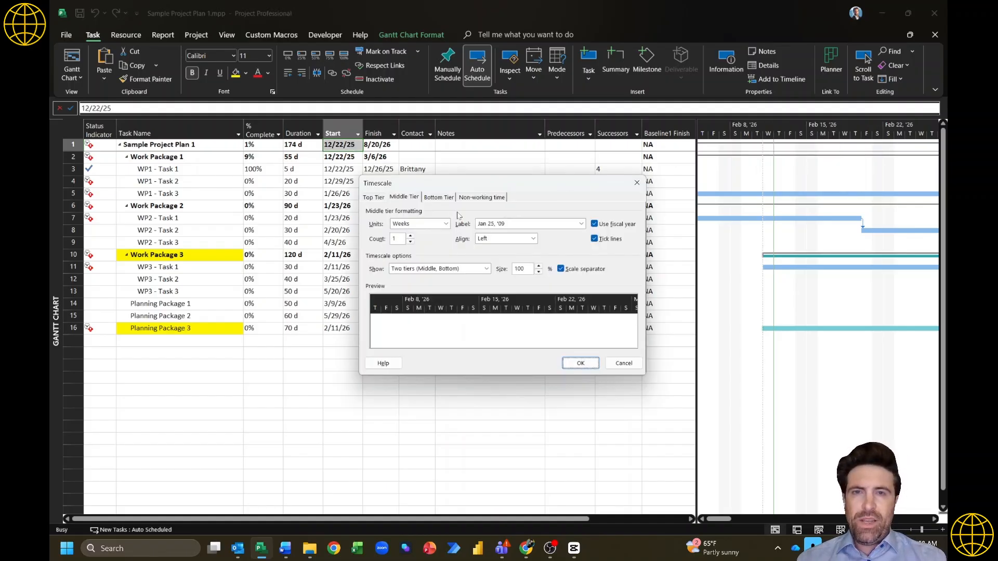
left_click(486, 268)
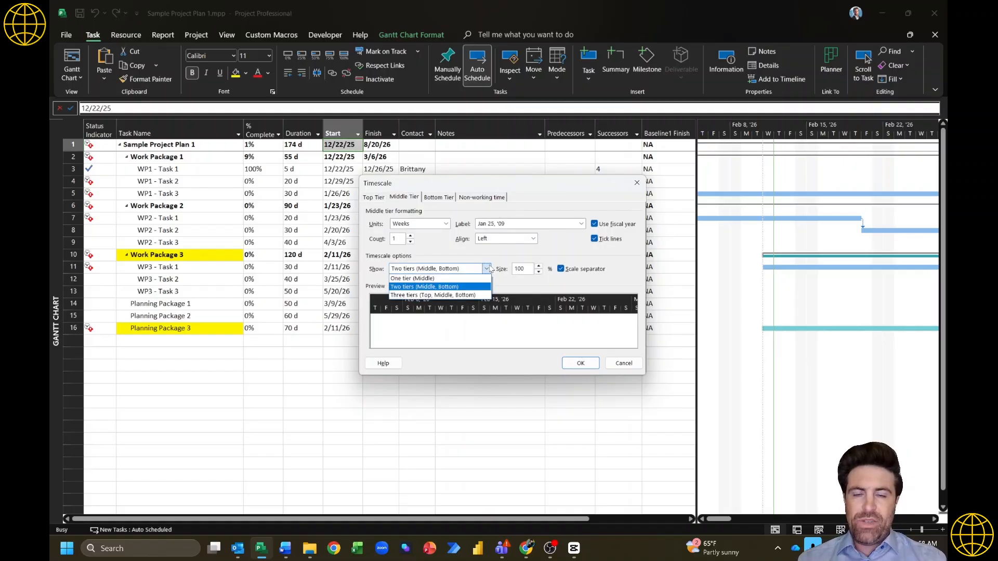
left_click(487, 268)
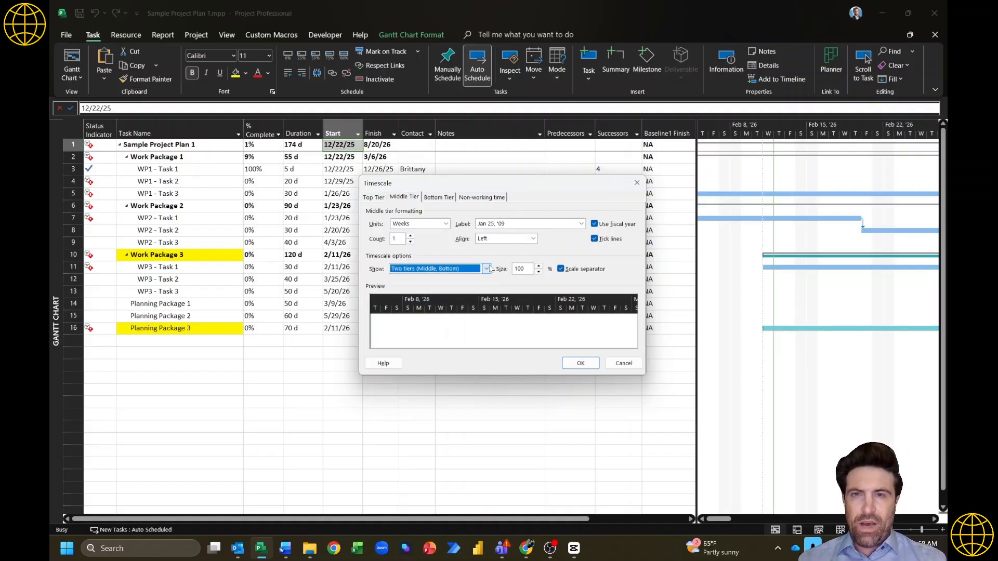
left_click(446, 225)
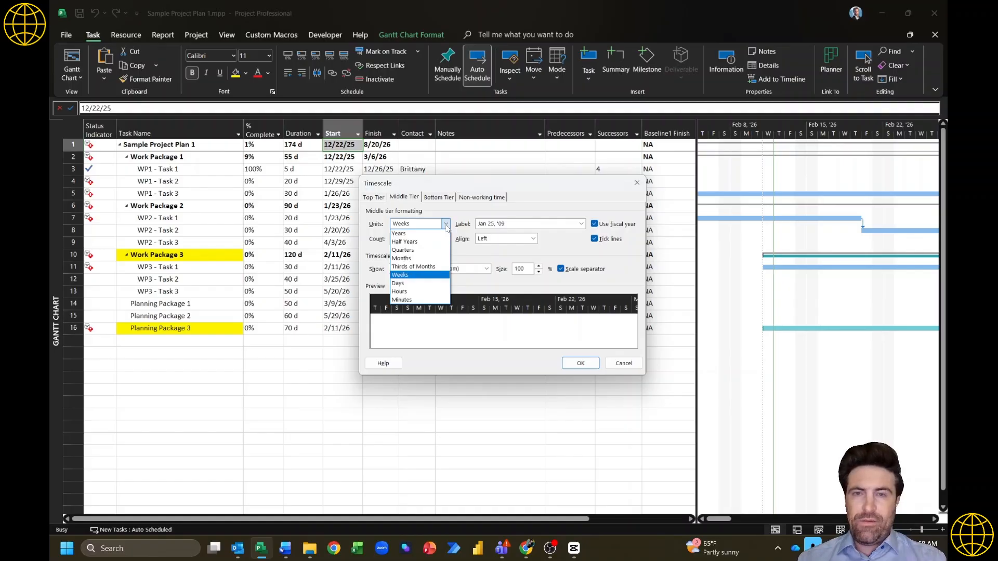
left_click(443, 258)
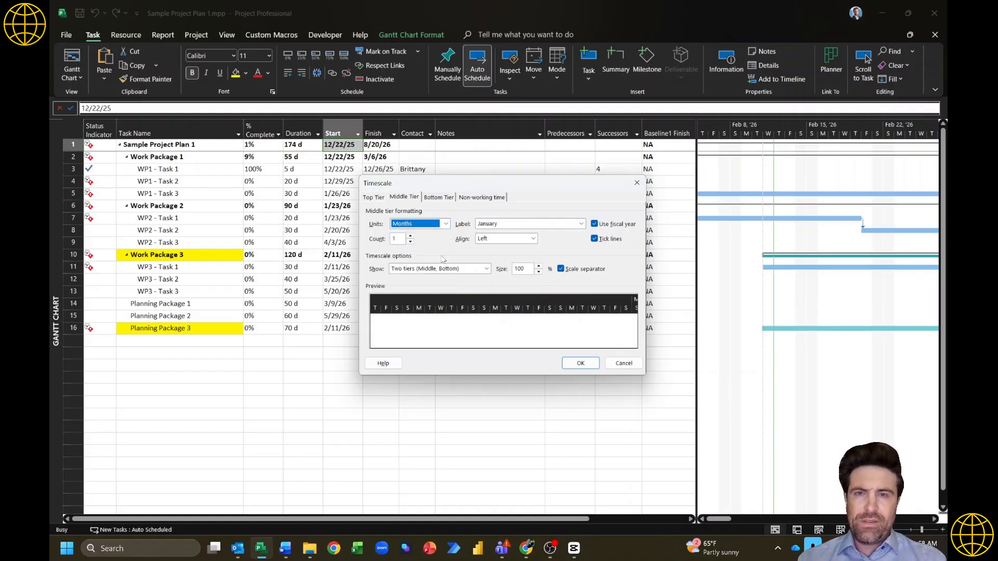
left_click(525, 225)
scroll(530, 239, "up", 1)
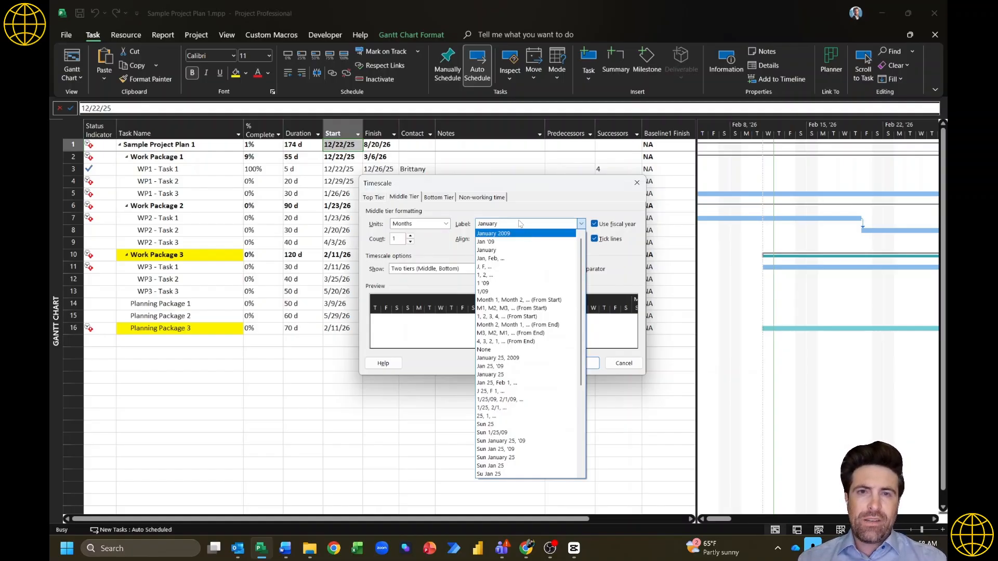
left_click(503, 242)
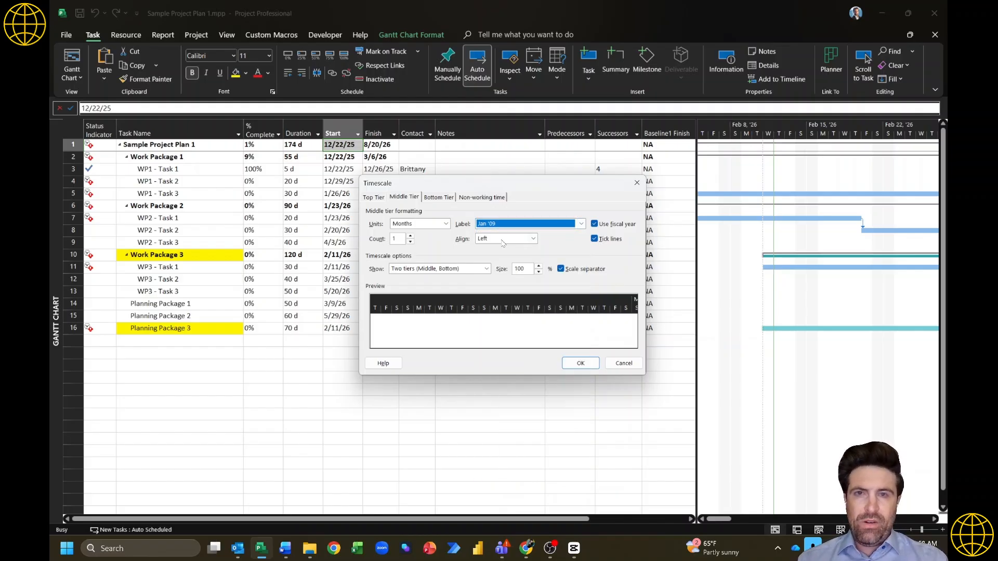
Step: Set the timescale's bottom tier units to Weeks with the label format 1/25, 2/1, ... and apply the settings
left_click(446, 199)
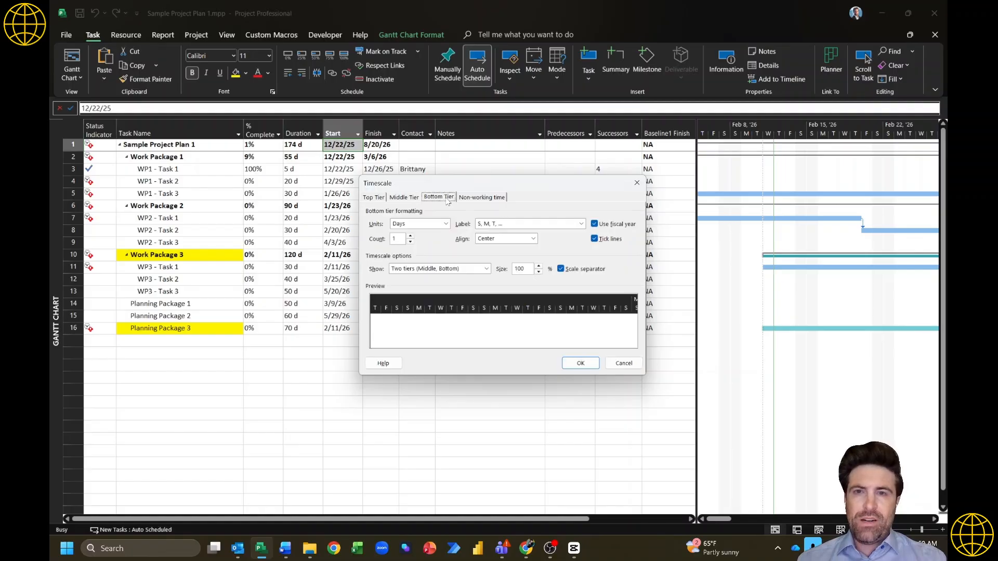
left_click(446, 224)
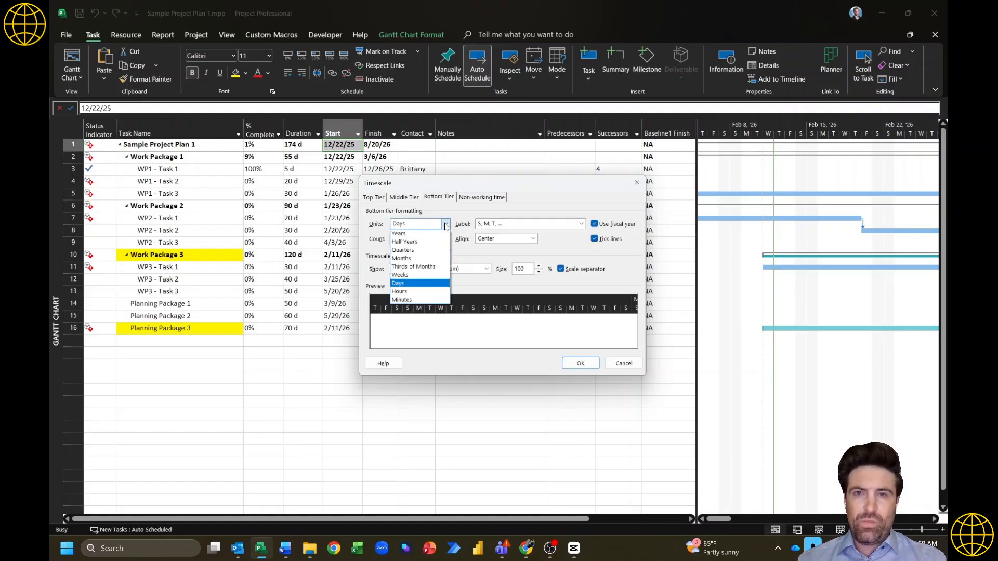
left_click(403, 274)
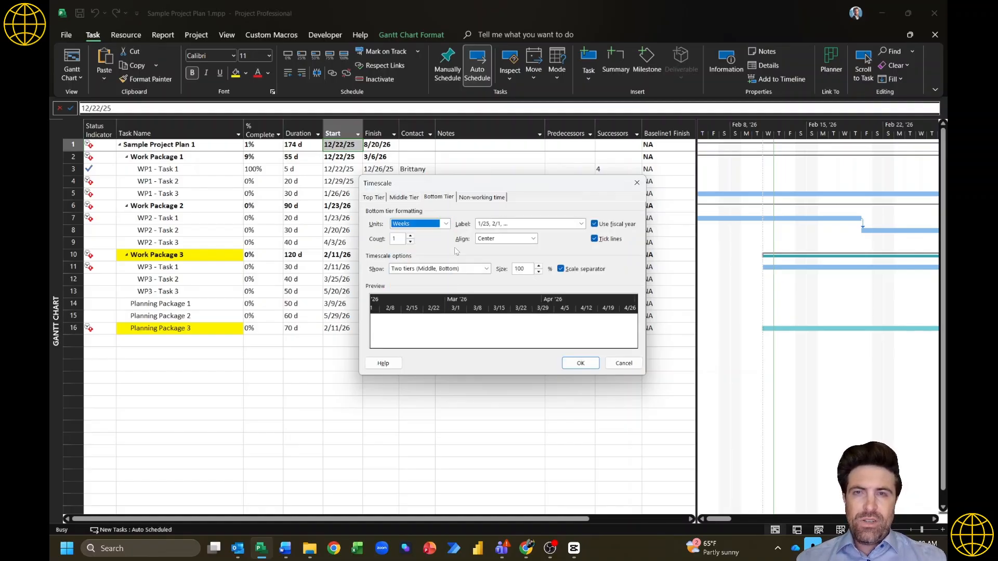
left_click(541, 225)
scroll(540, 224, "up", 2)
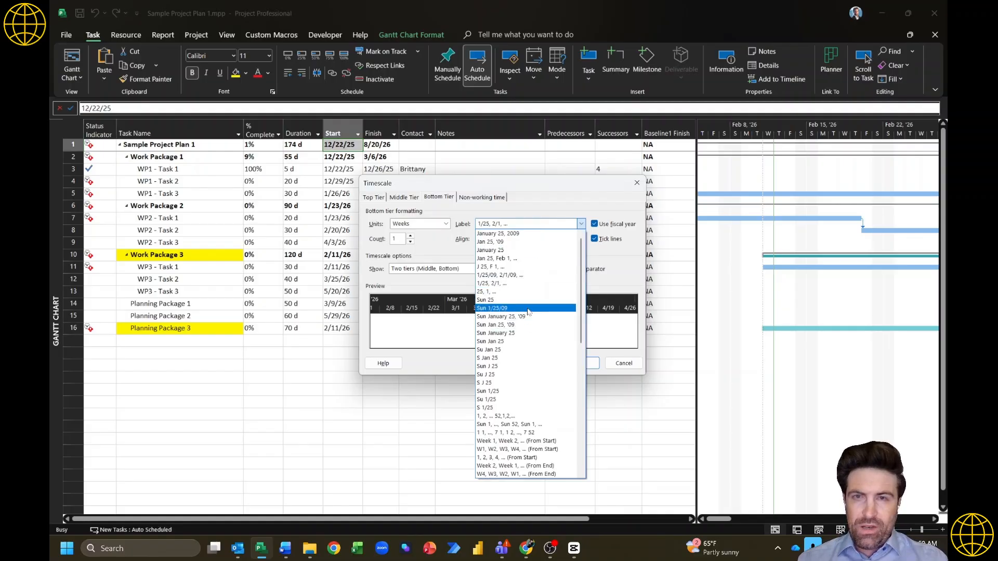
left_click(518, 284)
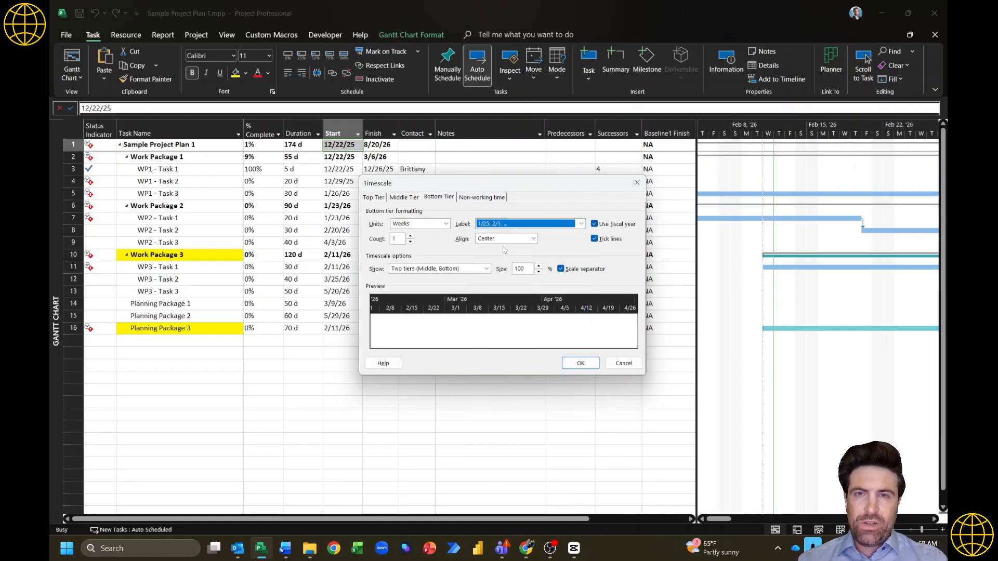
left_click(570, 365)
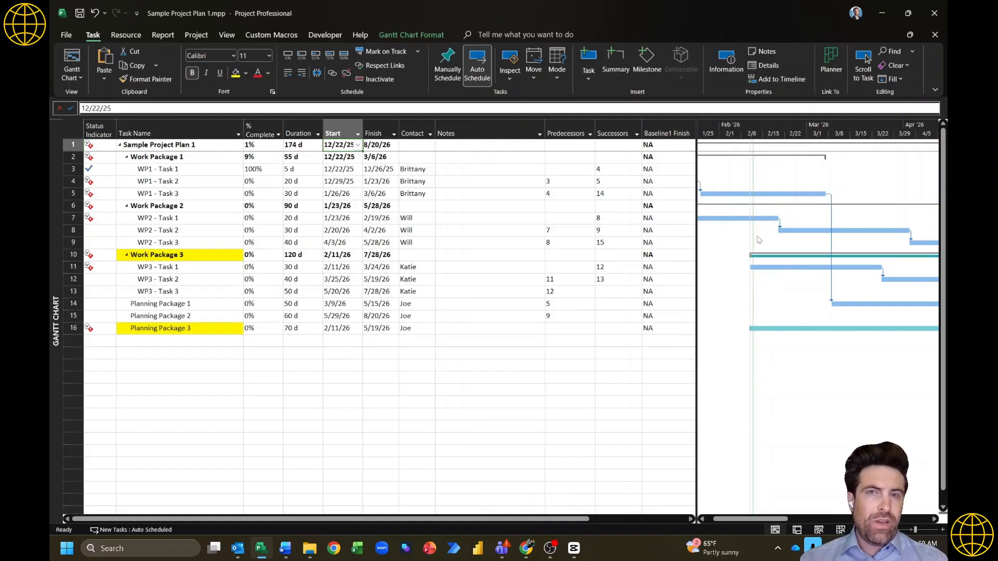
Step: Save the changes to Sample Project Plan 1.mpp
left_click_drag(768, 521, 771, 521)
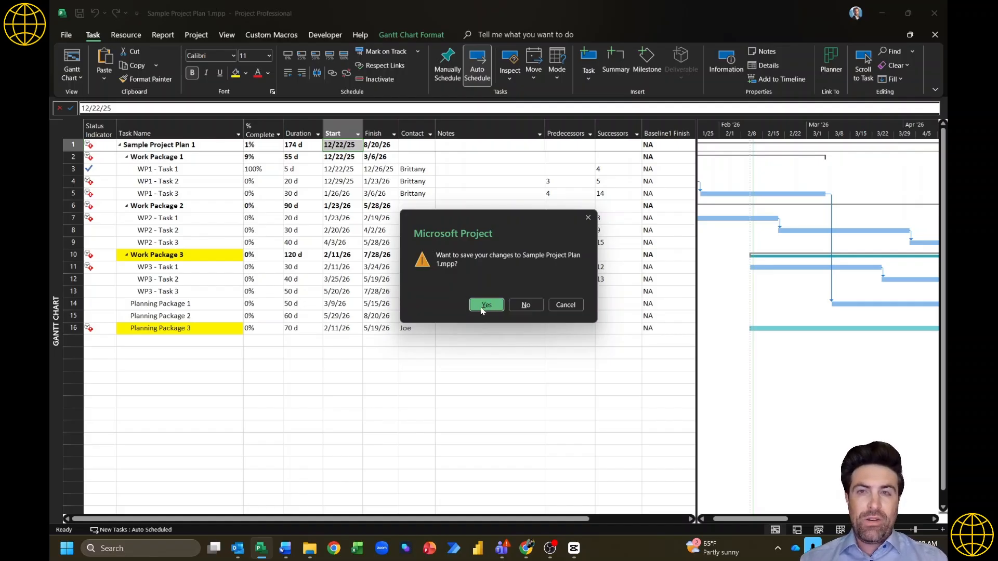
left_click(484, 307)
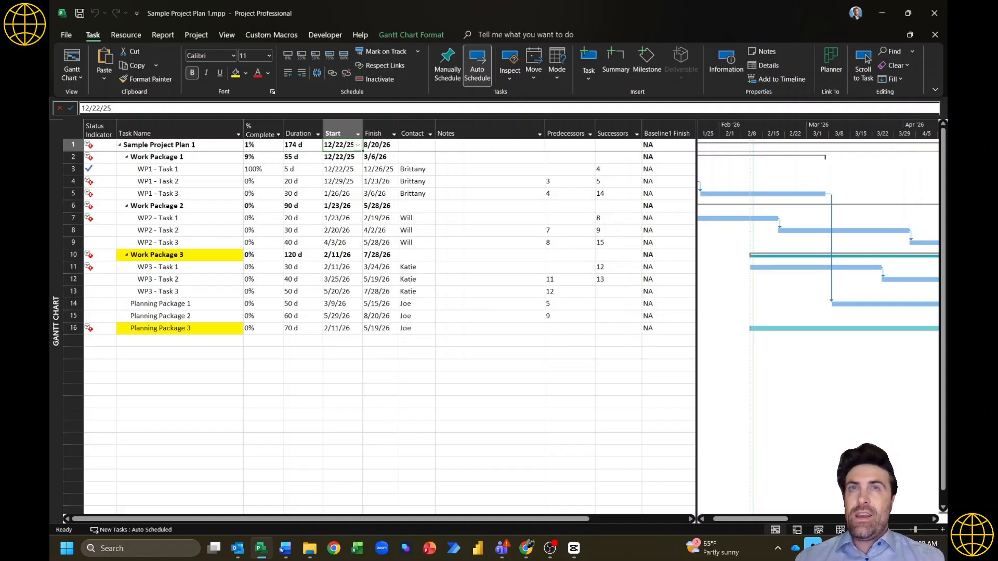
key("alt+Tab")
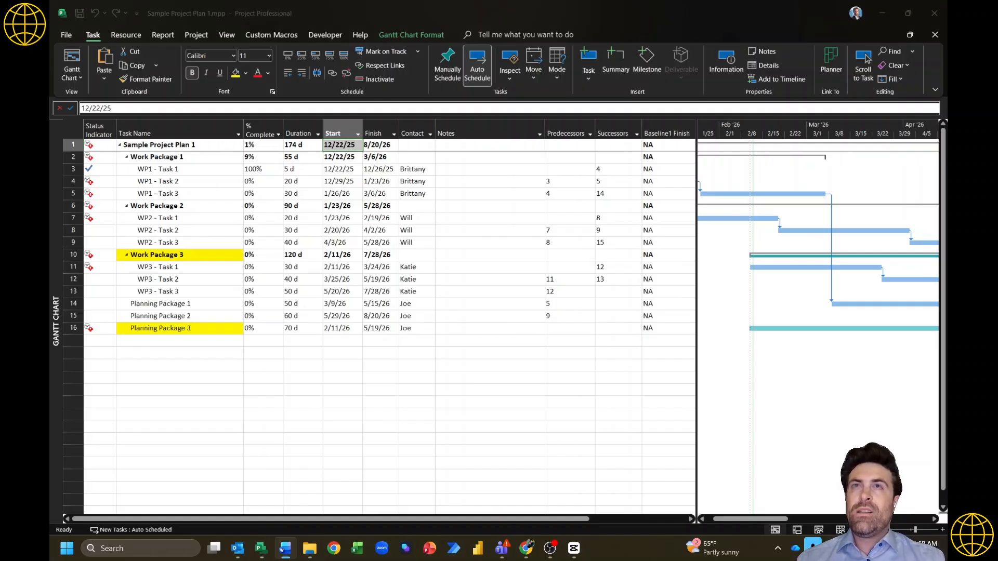
Step: Set the project's status date to 2/12/26
left_click(202, 147)
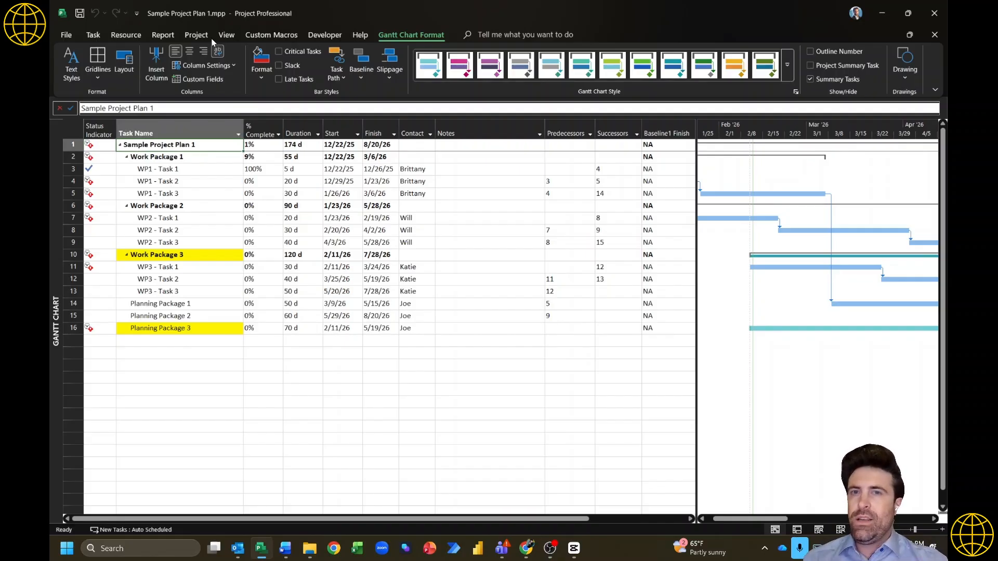
left_click(197, 35)
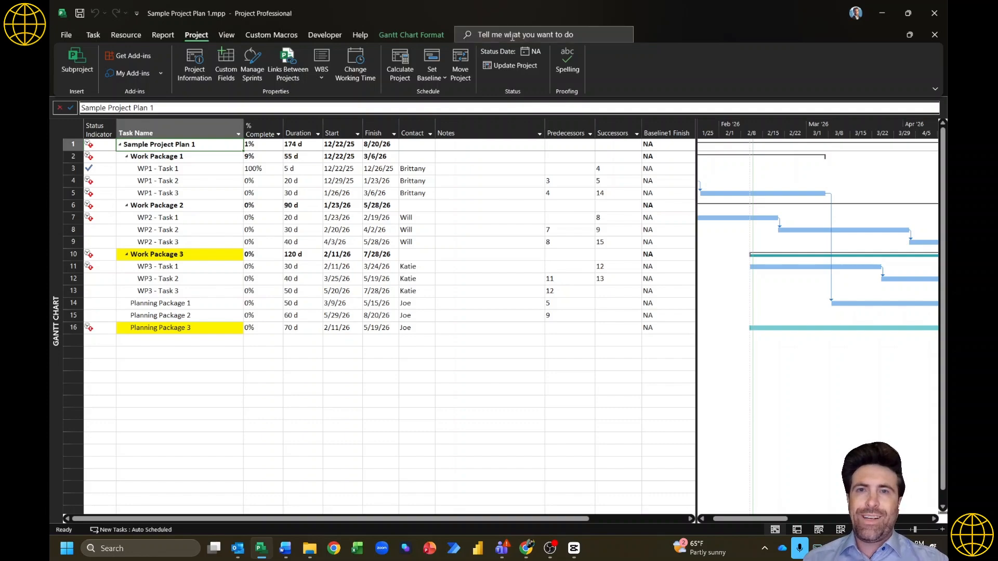
left_click(525, 52)
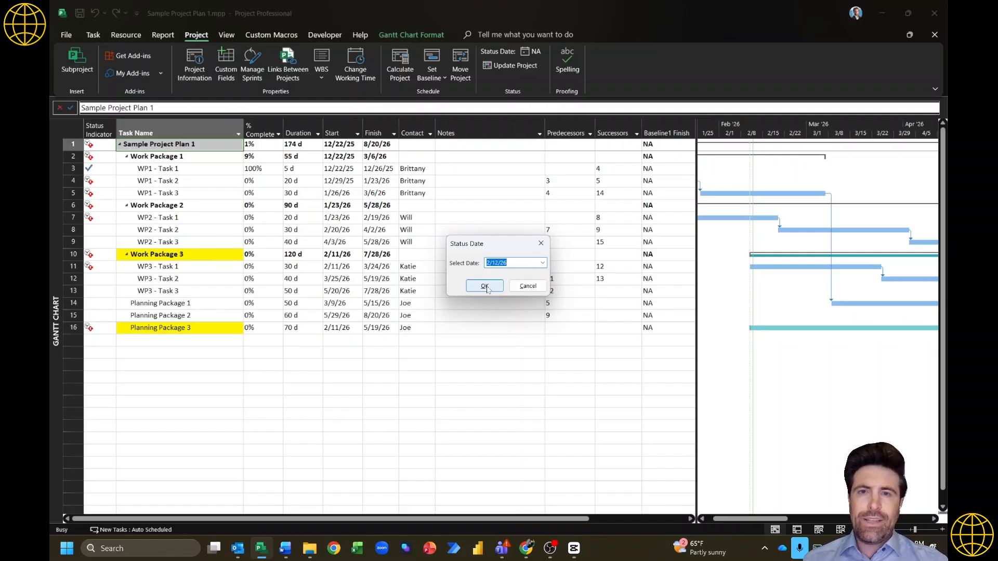
left_click(542, 263)
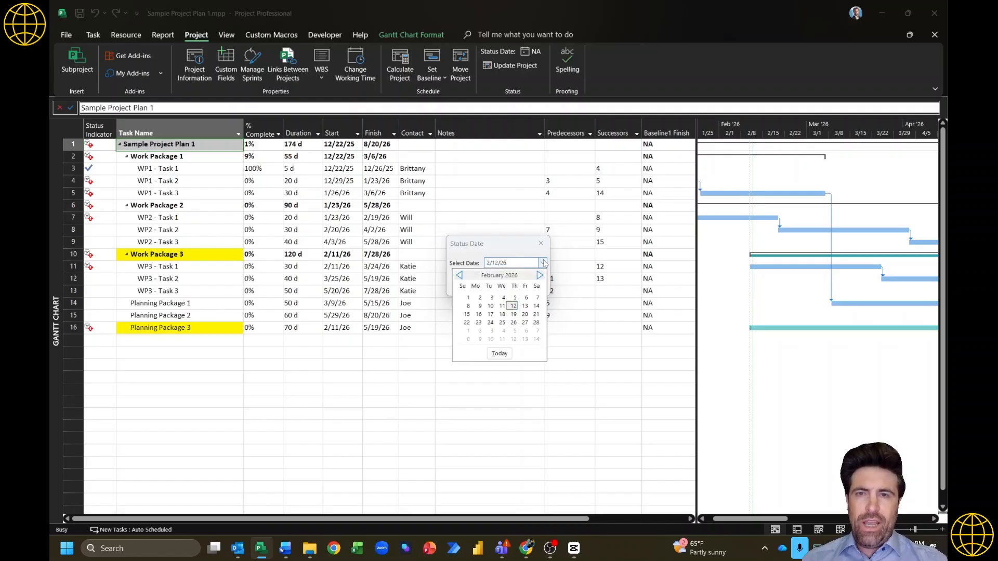
left_click(513, 307)
left_click(543, 264)
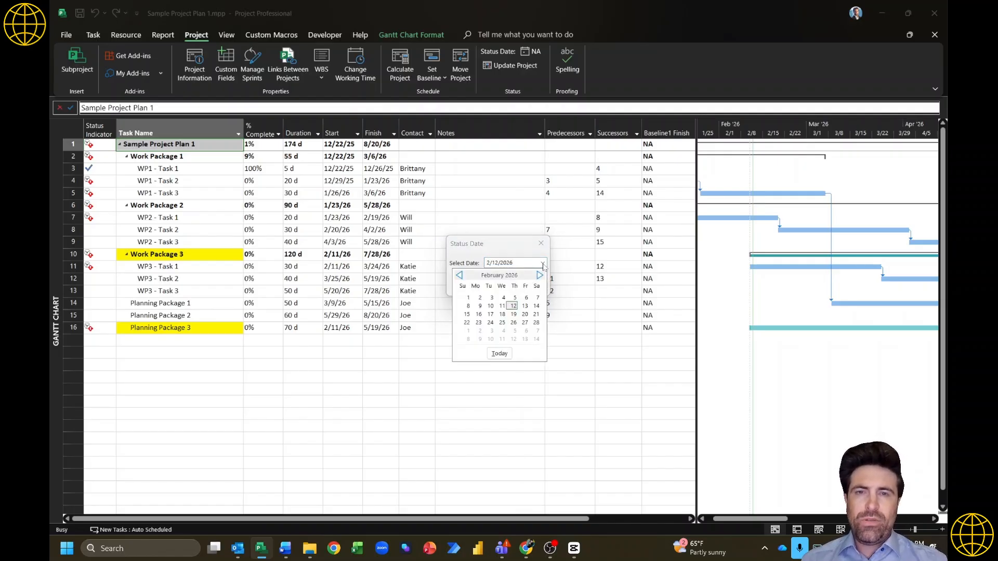
left_click(514, 307)
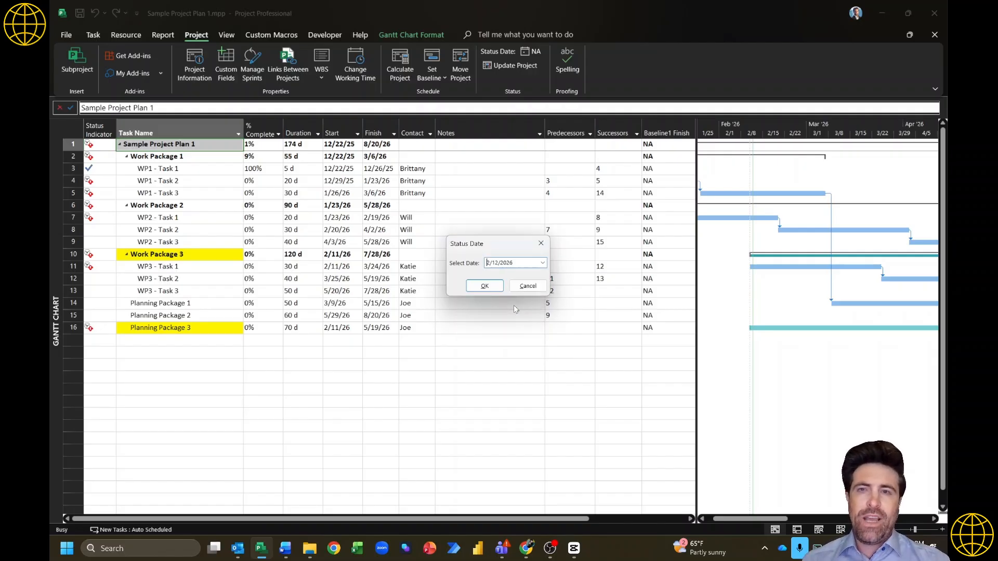
left_click(484, 286)
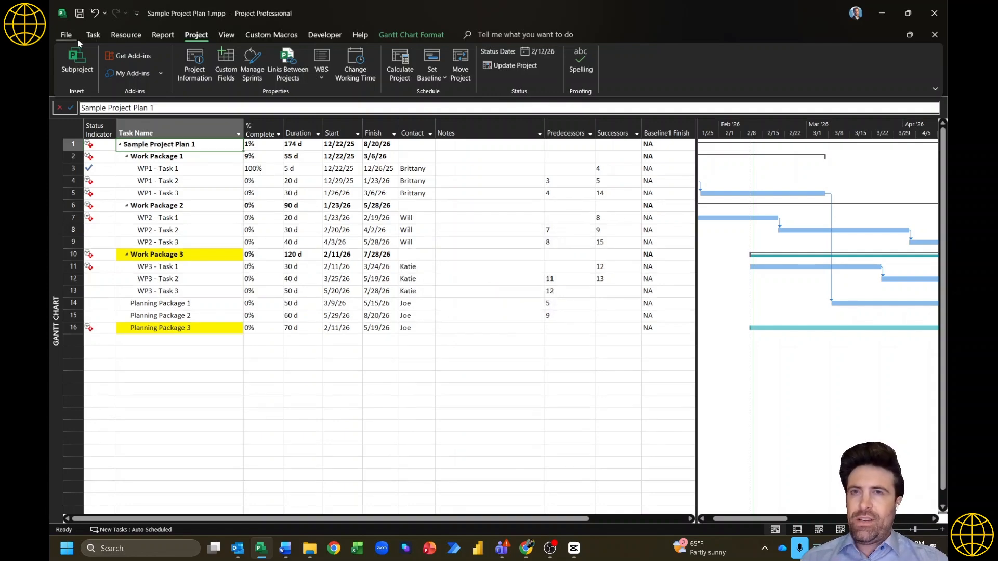
Step: Examine the status indicators and assigned contacts of the tasks in Work Package 1
left_click(91, 35)
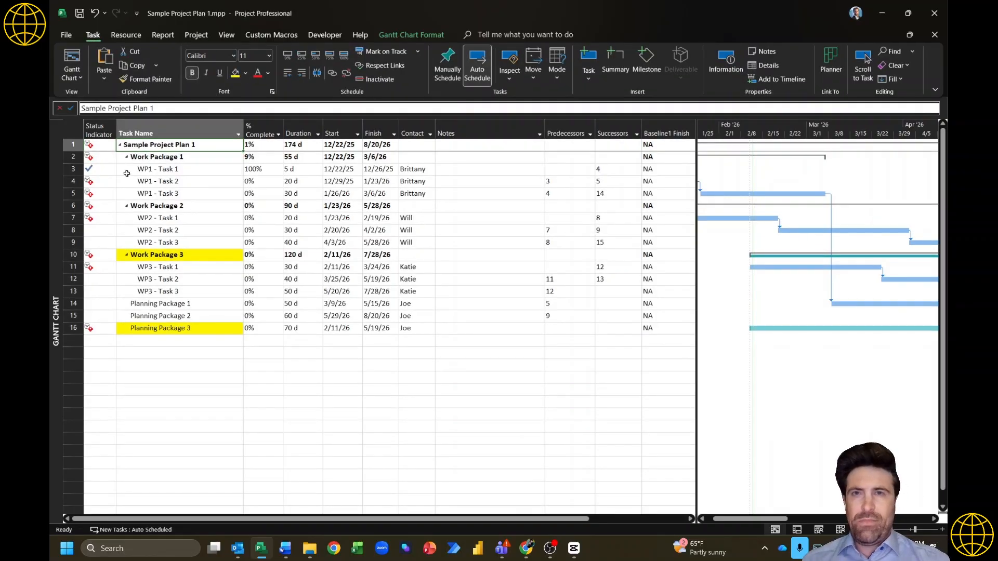
mouse_move(94, 159)
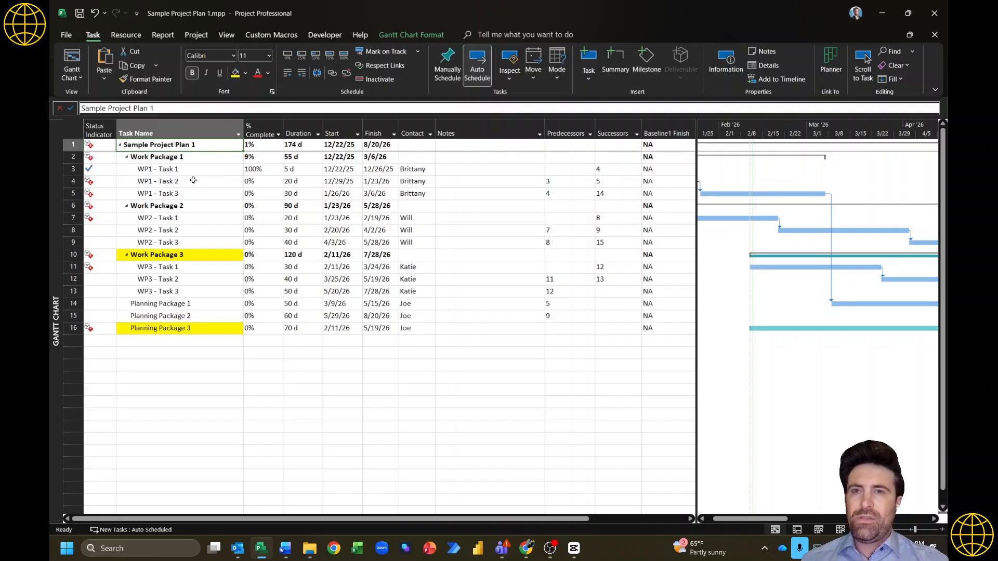
mouse_move(97, 181)
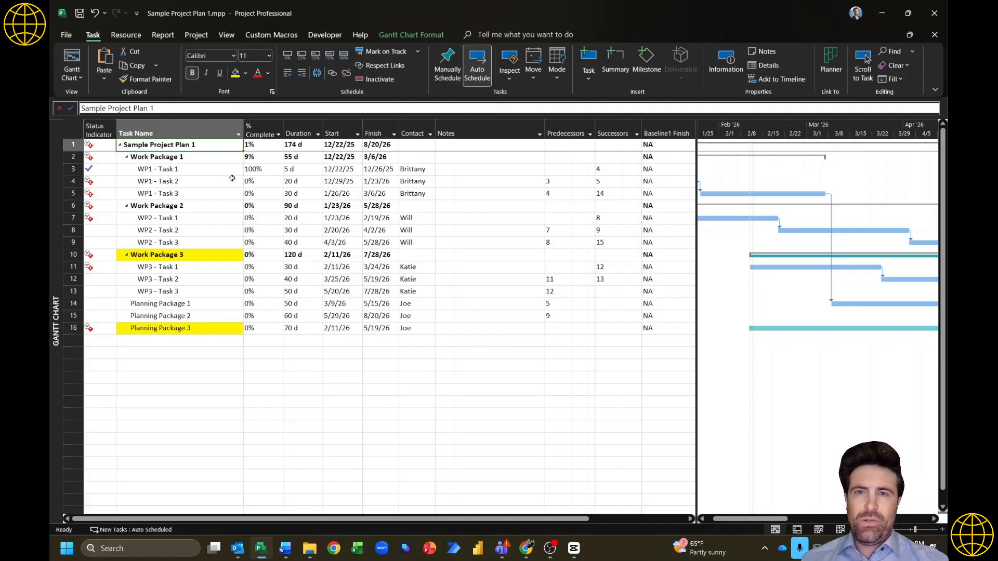
left_click_drag(423, 171, 431, 192)
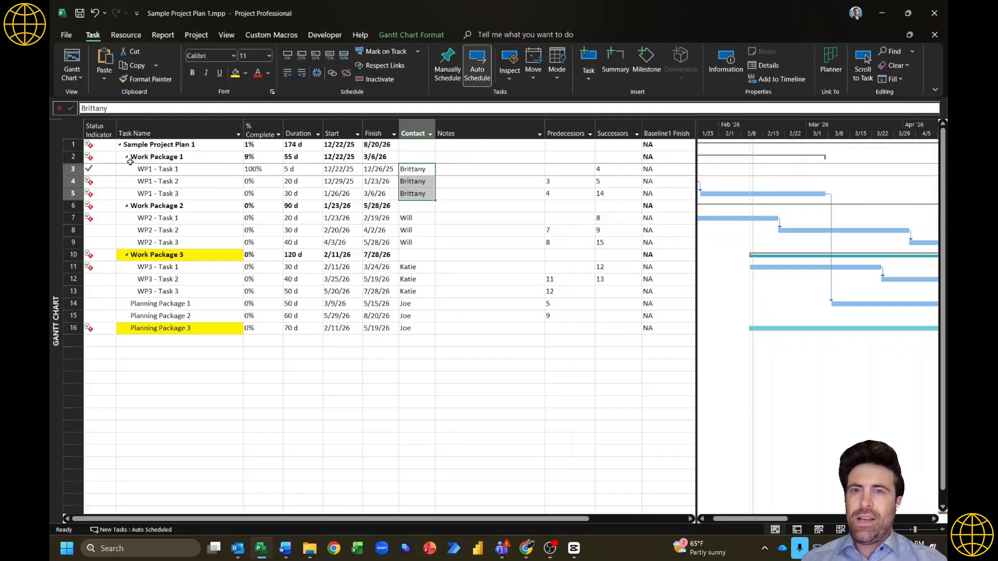
left_click(96, 169)
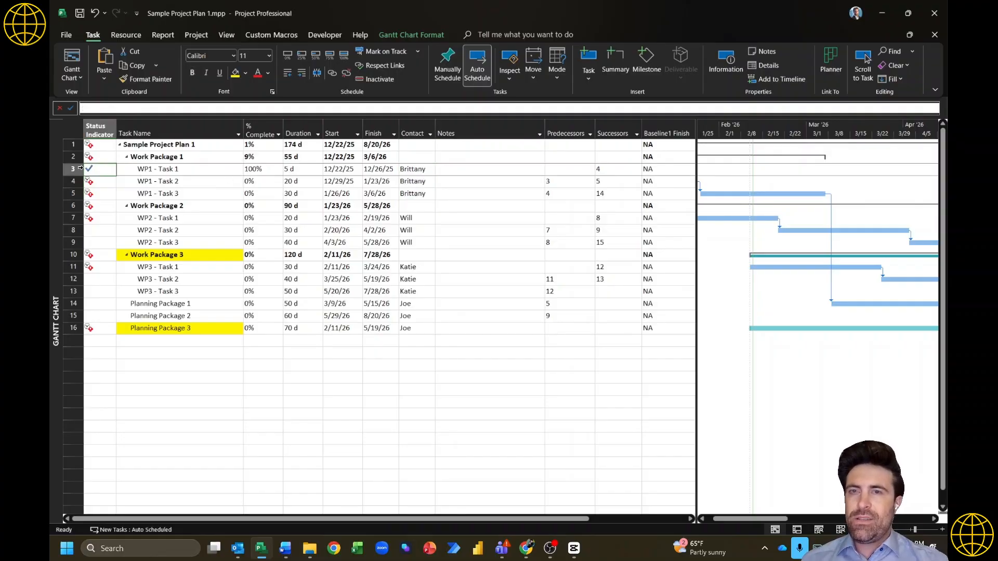
left_click(198, 172)
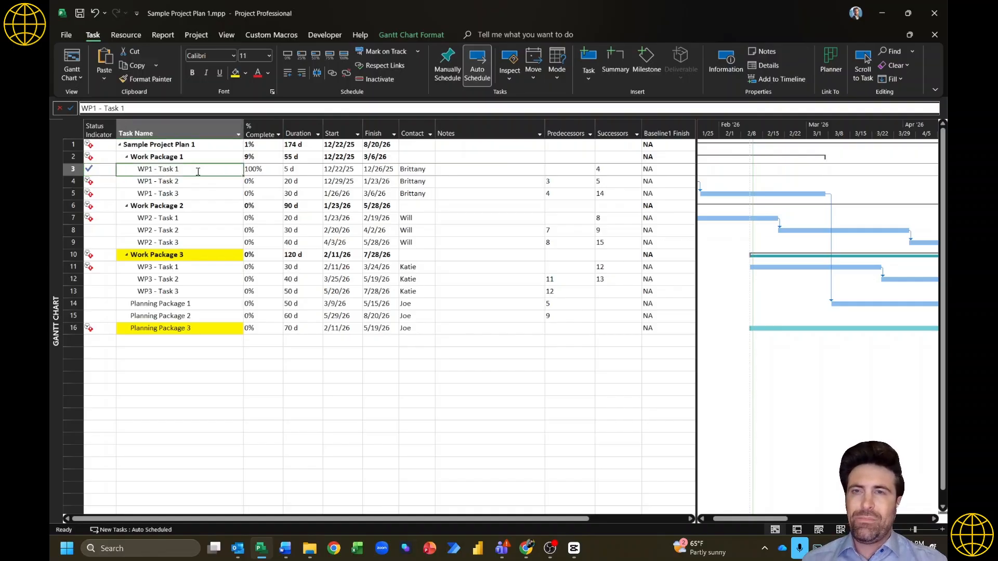
Step: Save the project changes and select the Finish date of WP1 - Task 2
left_click(490, 303)
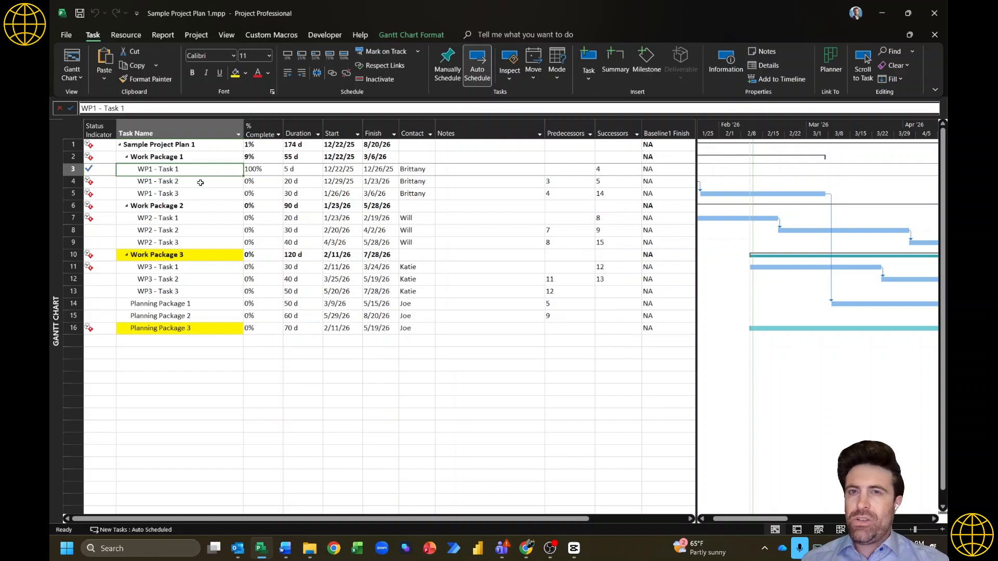
left_click(200, 183)
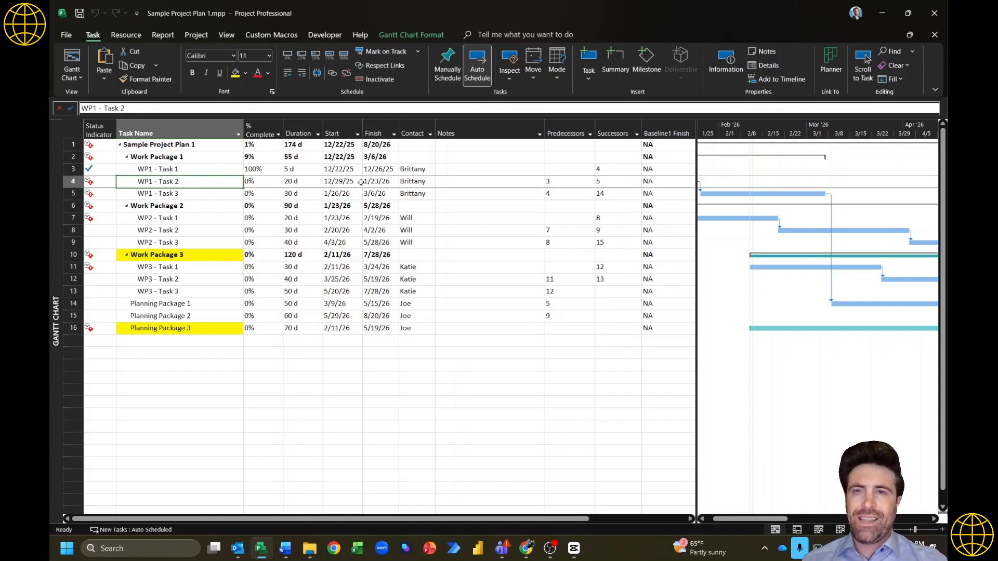
left_click(380, 182)
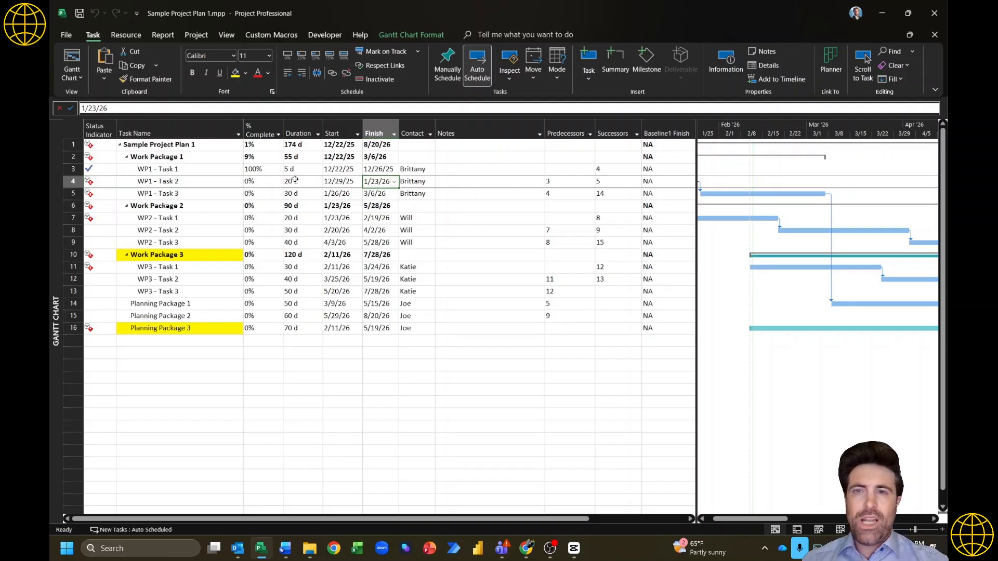
Step: Set the % Complete of WP1 - Task 2 to 100 and undo that entry
left_click(276, 182)
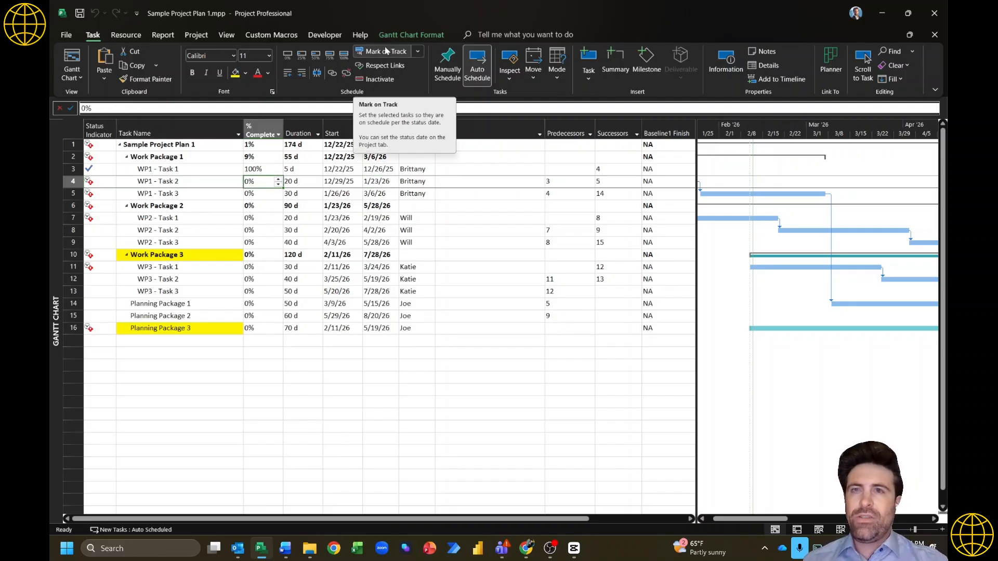
type("100")
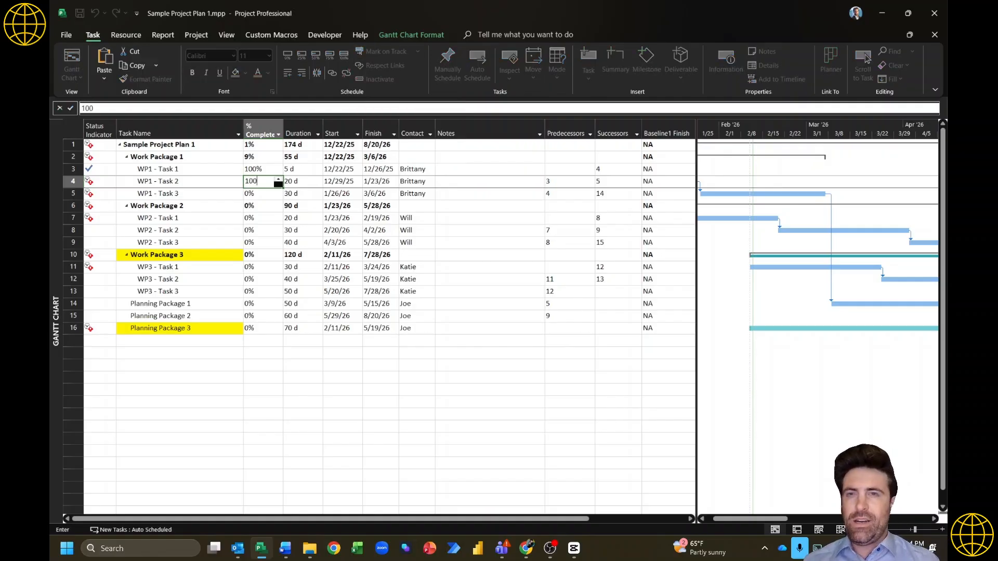
key("Return")
key("ctrl+z")
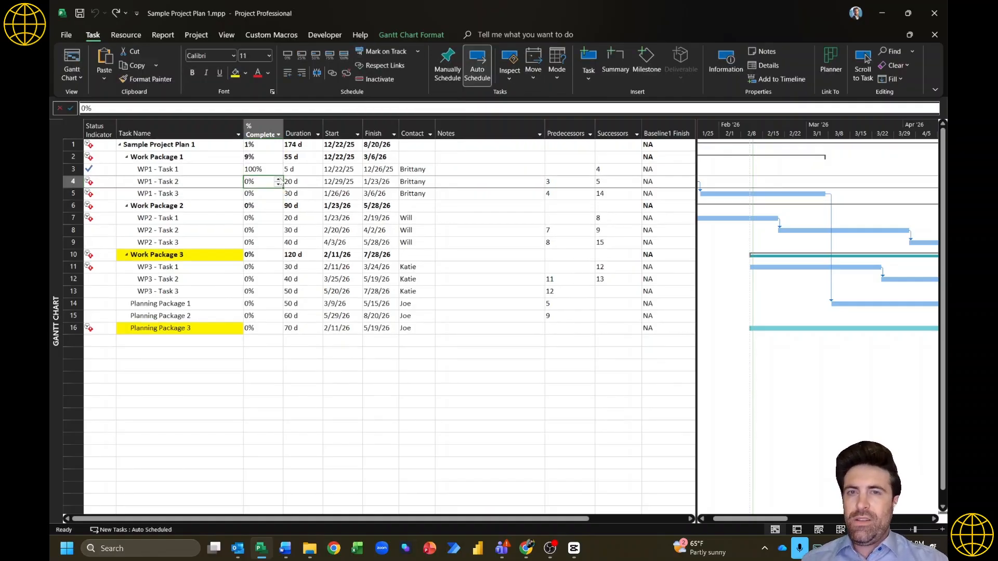
left_click(278, 179)
left_click(278, 179)
left_click(278, 179)
left_click(278, 179)
left_click(278, 180)
left_click(278, 179)
left_click(279, 179)
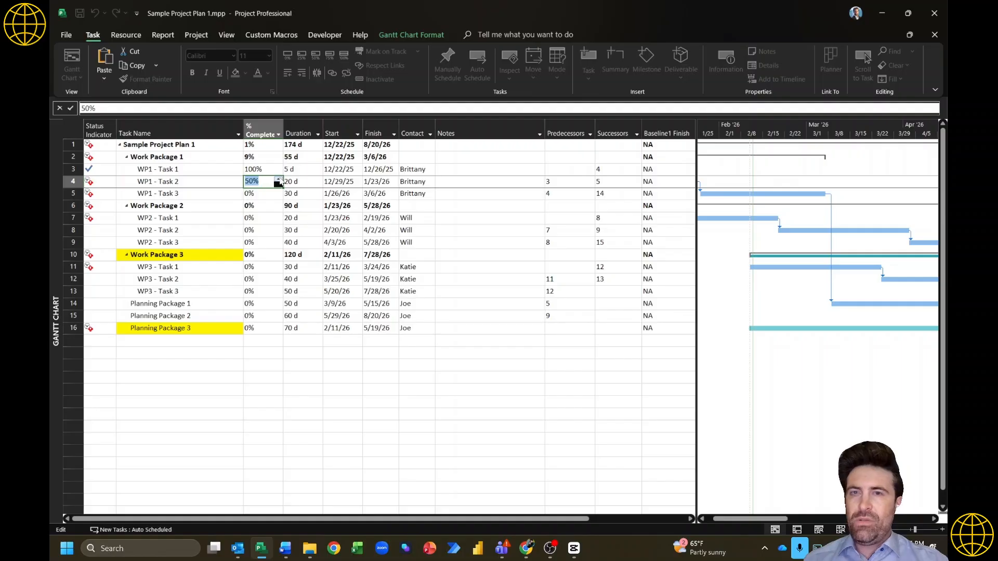
left_click(278, 179)
left_click(279, 179)
left_click(278, 179)
key("Escape")
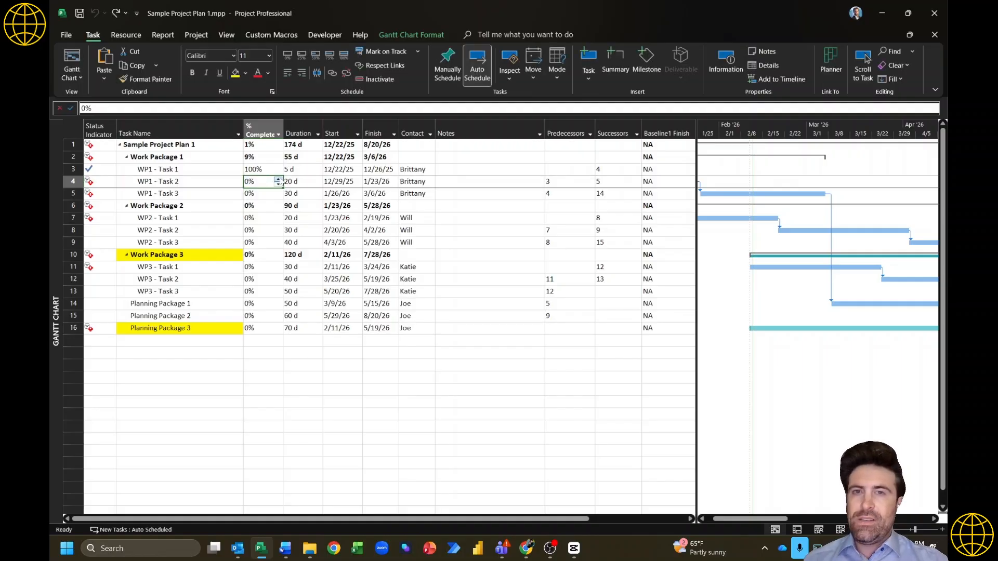
Step: Mark WP1 - Task 2 as on track, then check the dates and contact of WP1 - Task 3 and mark it on track too
left_click(381, 51)
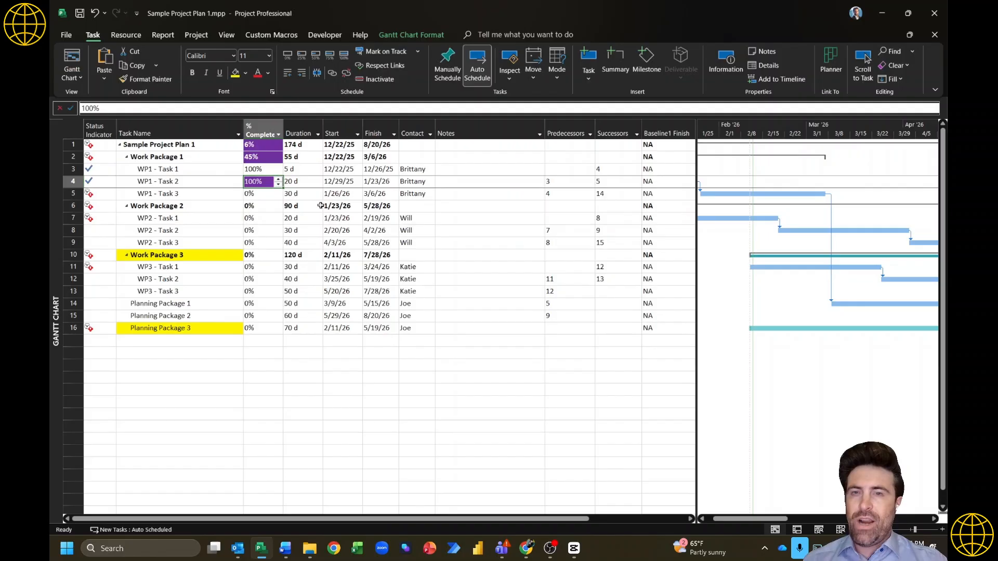
left_click(263, 195)
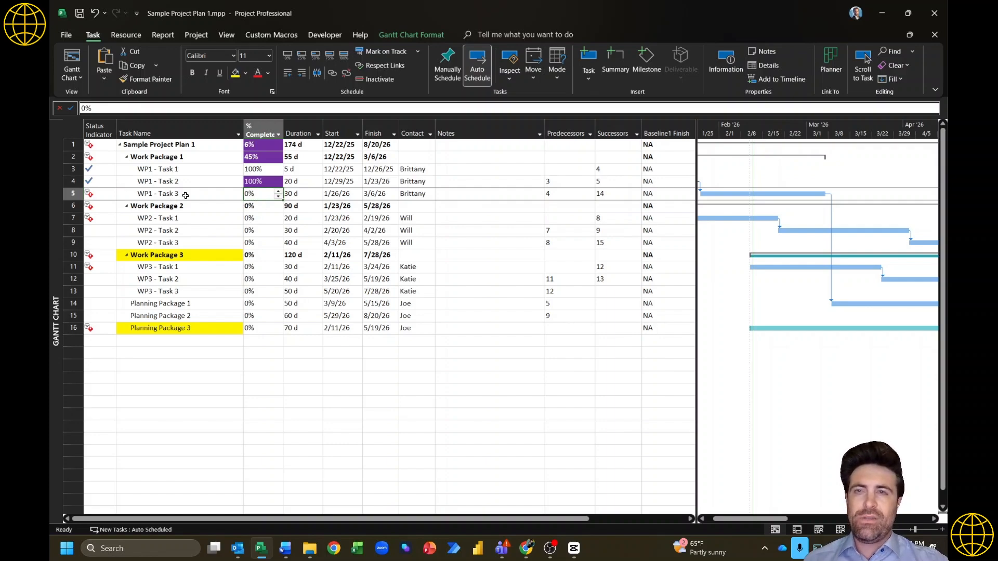
left_click(346, 193)
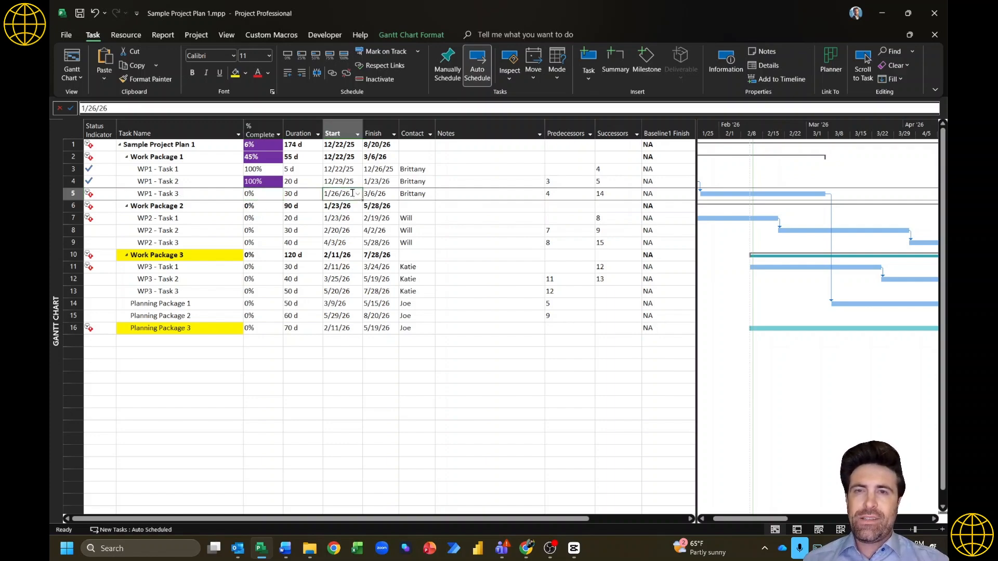
left_click(389, 193)
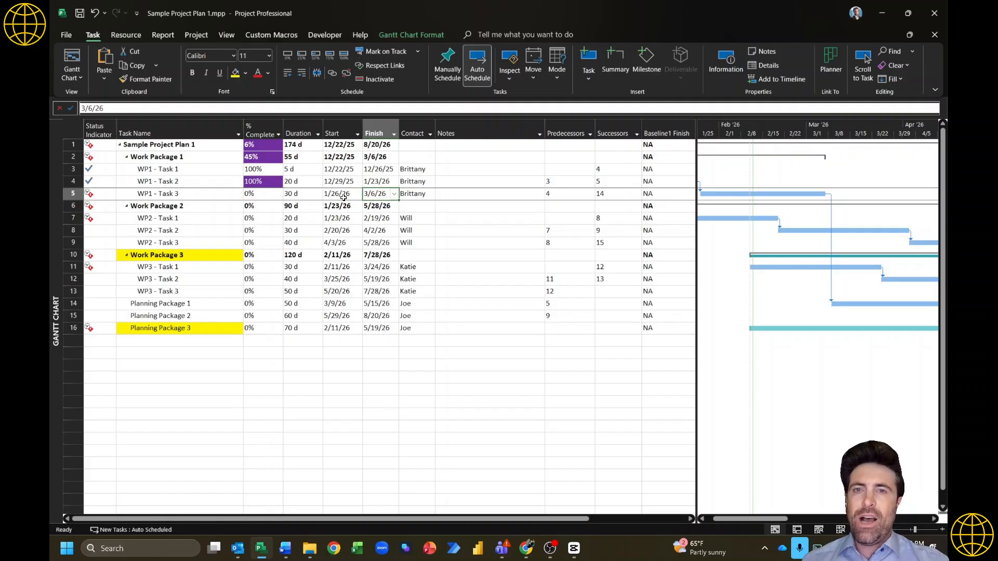
left_click(417, 196)
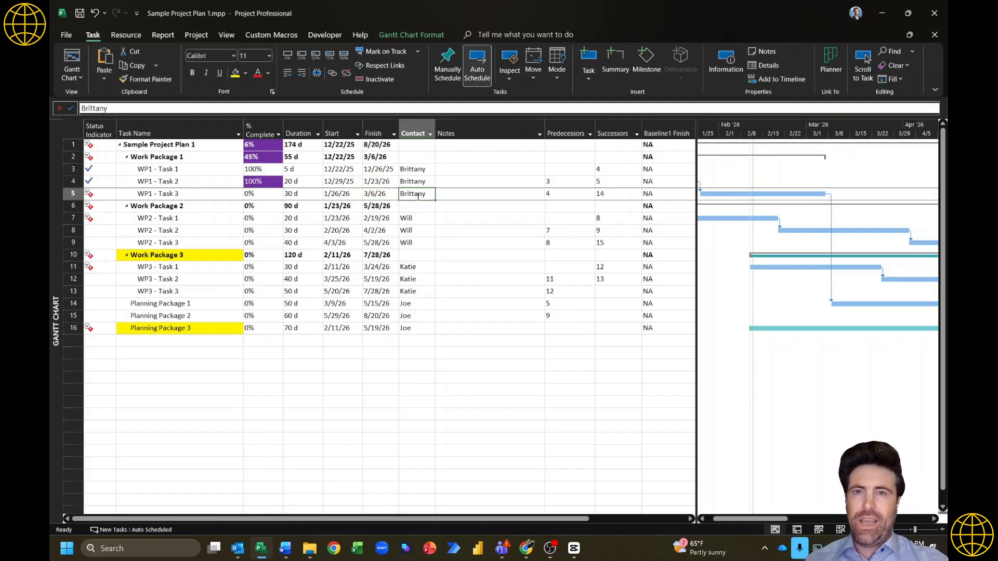
left_click(383, 193)
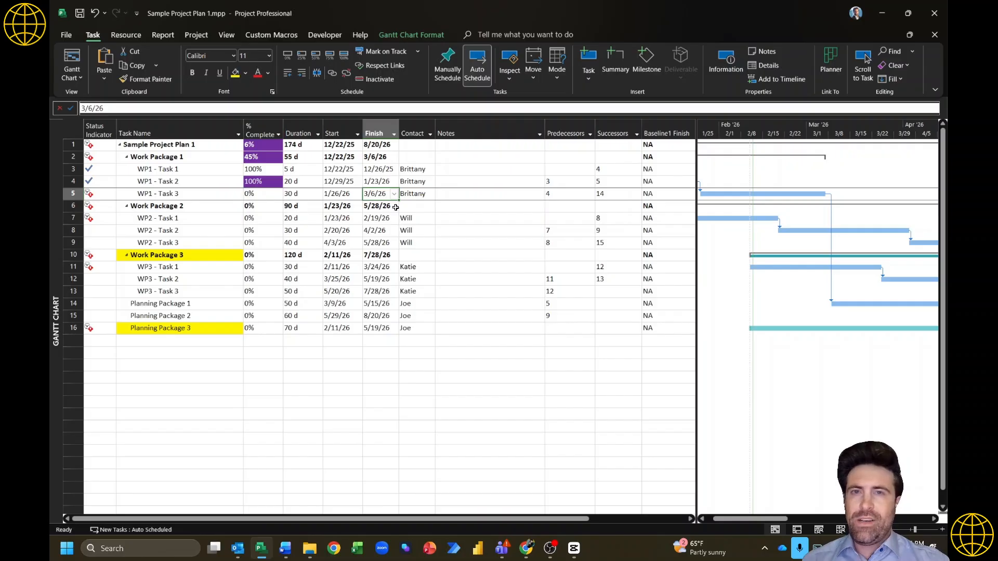
left_click(383, 52)
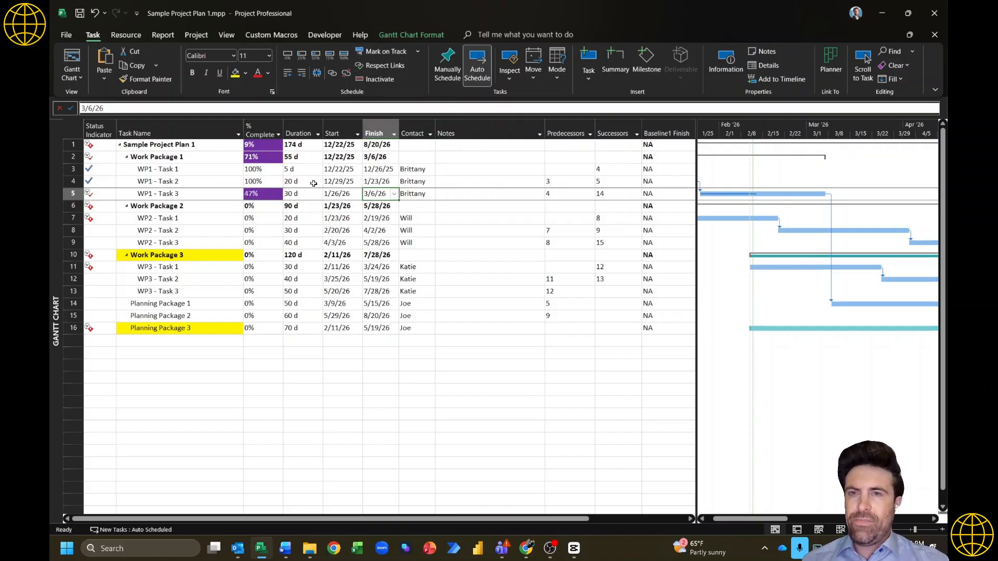
Step: Compare the % Complete, Finish and Start values of WP1 - Task 3 with the project's status date
left_click(271, 194)
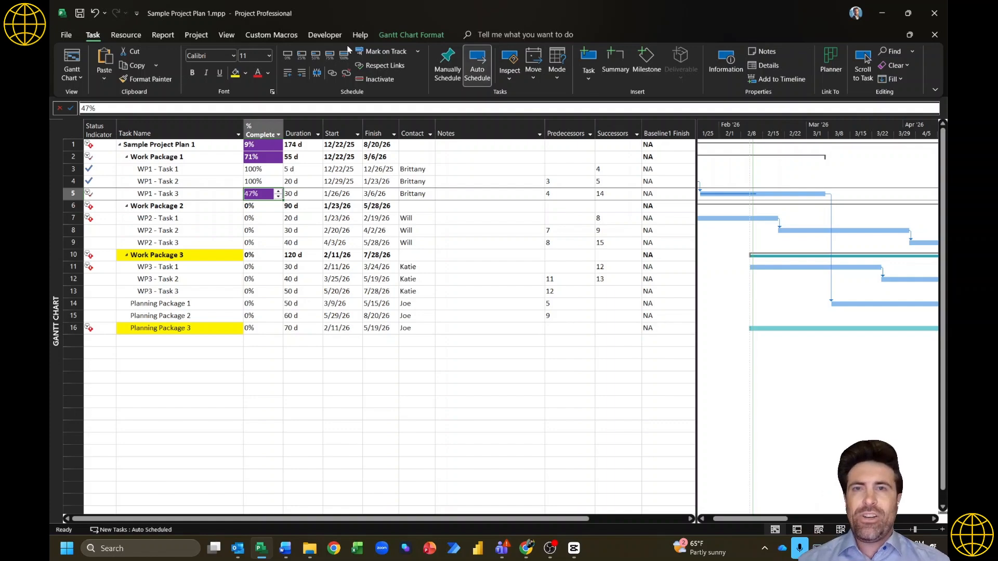
left_click(196, 35)
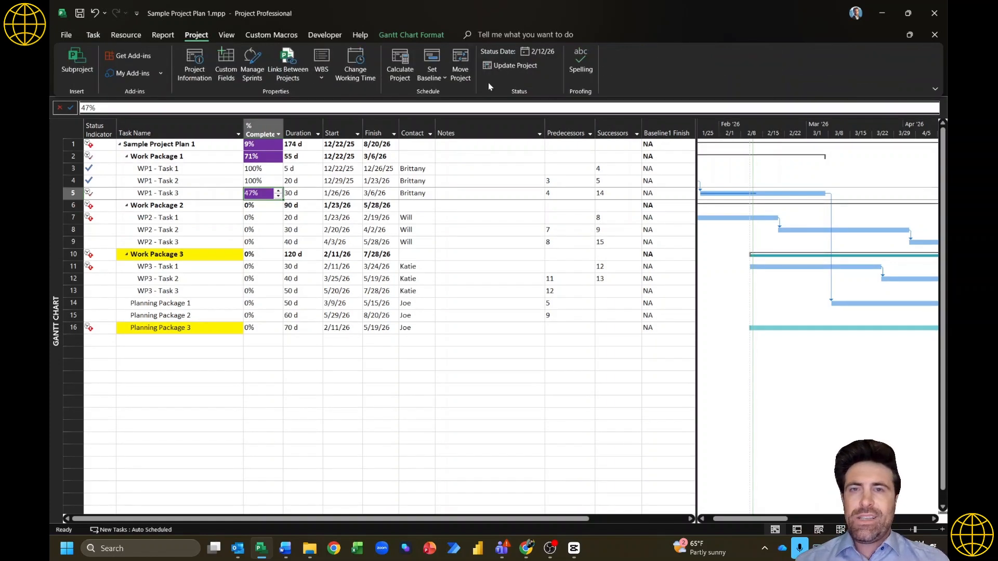
left_click(372, 193)
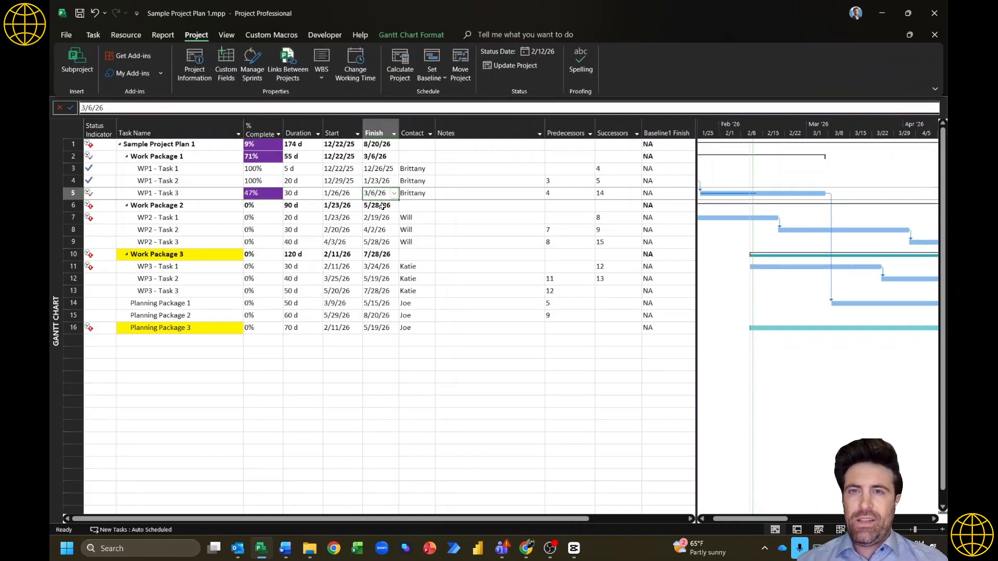
left_click(342, 193)
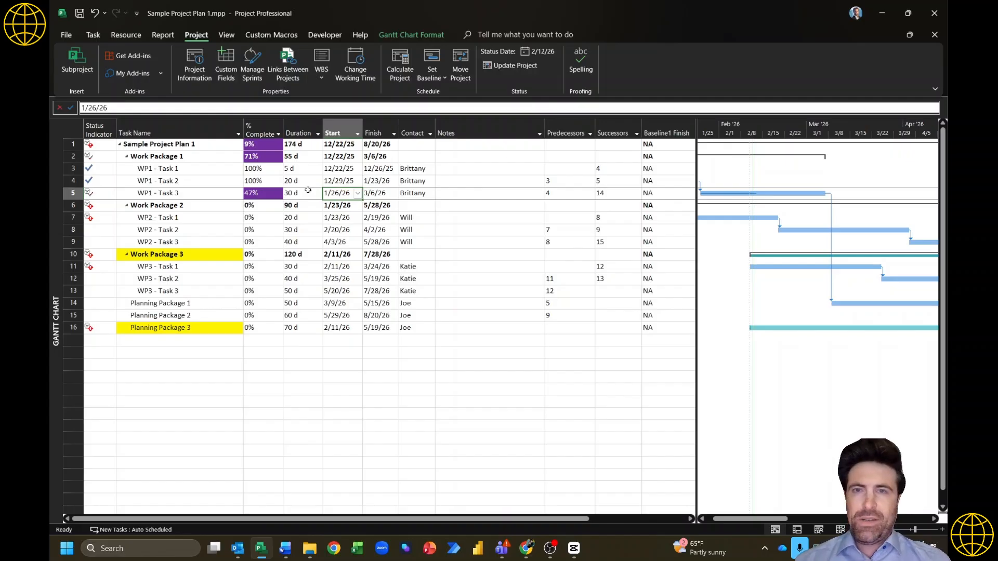
left_click(259, 191)
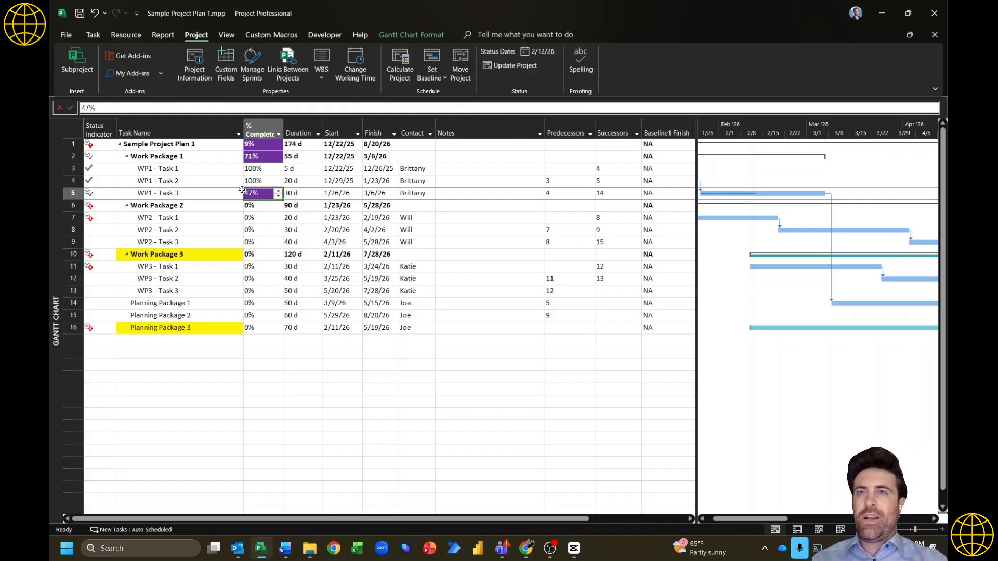
Step: Link Planning Package 2 to Planning Package 3 so that Planning Package 3 becomes its successor
left_click(90, 36)
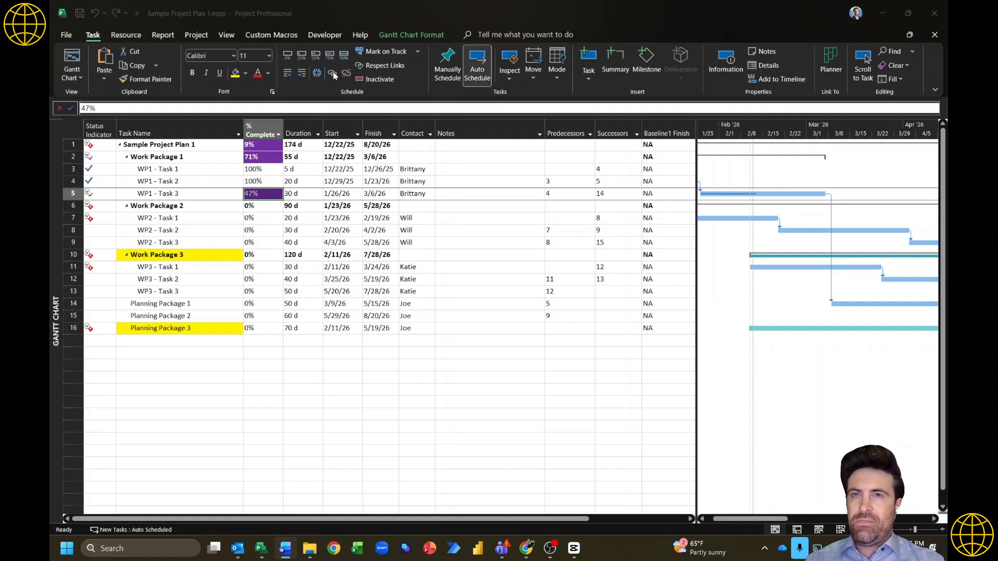
left_click(336, 95)
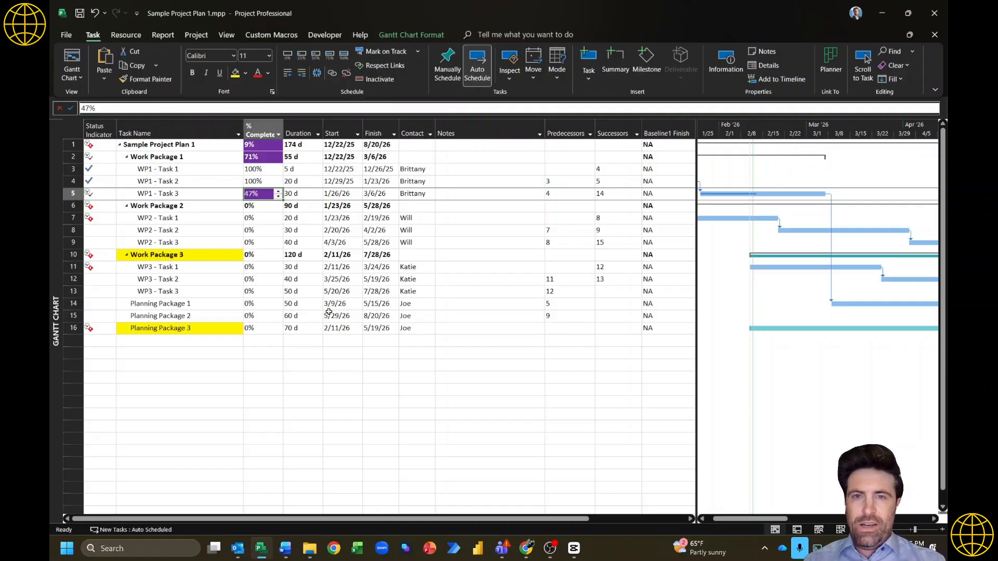
left_click(201, 316)
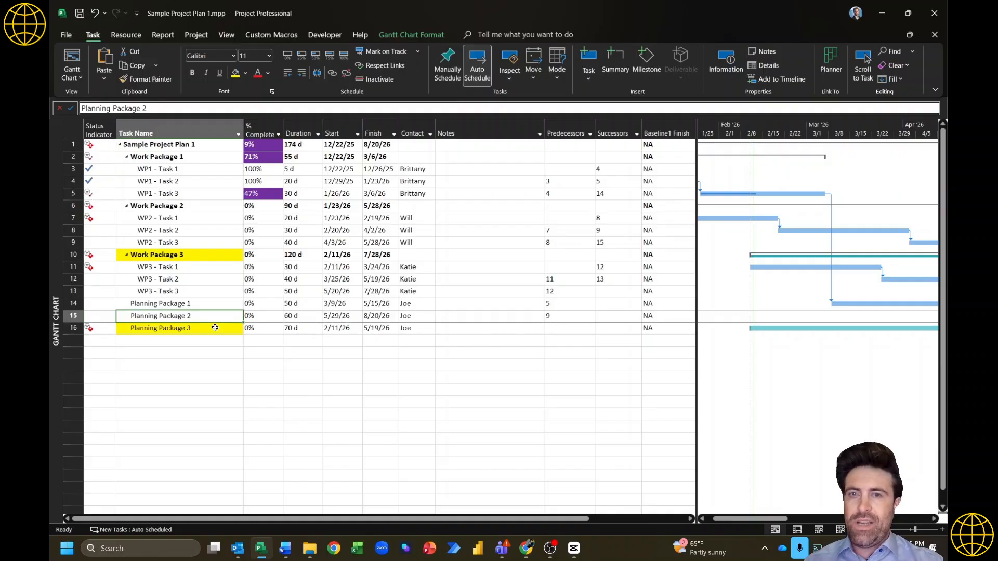
left_click(215, 328, "shift")
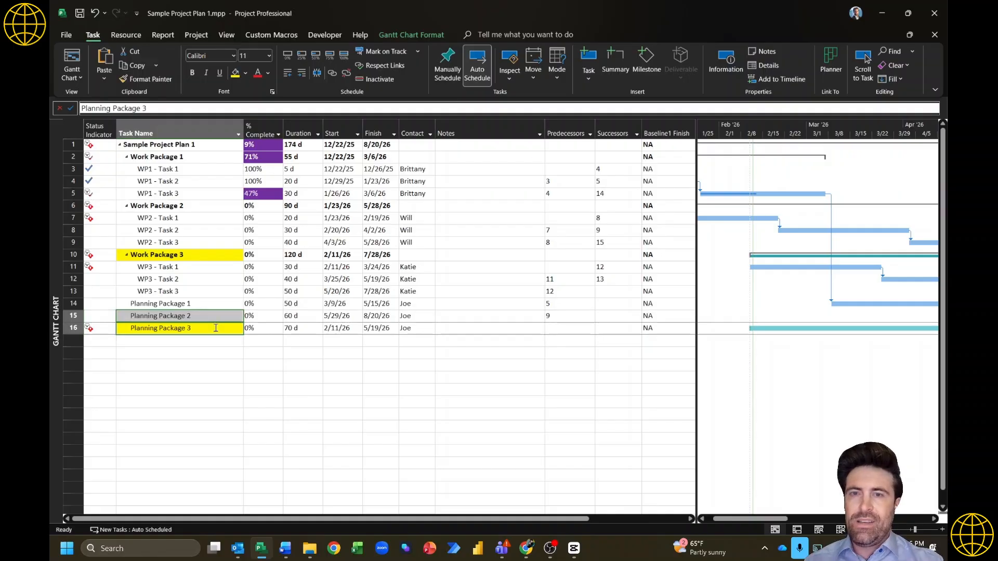
left_click(335, 71)
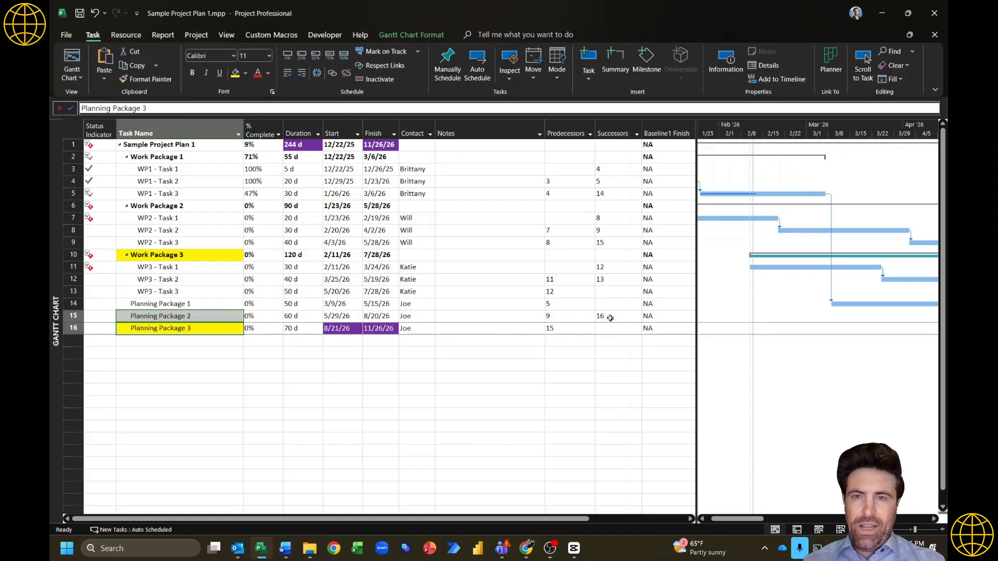
Step: Undo and redo the link between Planning Package 2 and Planning Package 3 to compare the schedules, ending with it undone
key("ctrl+z")
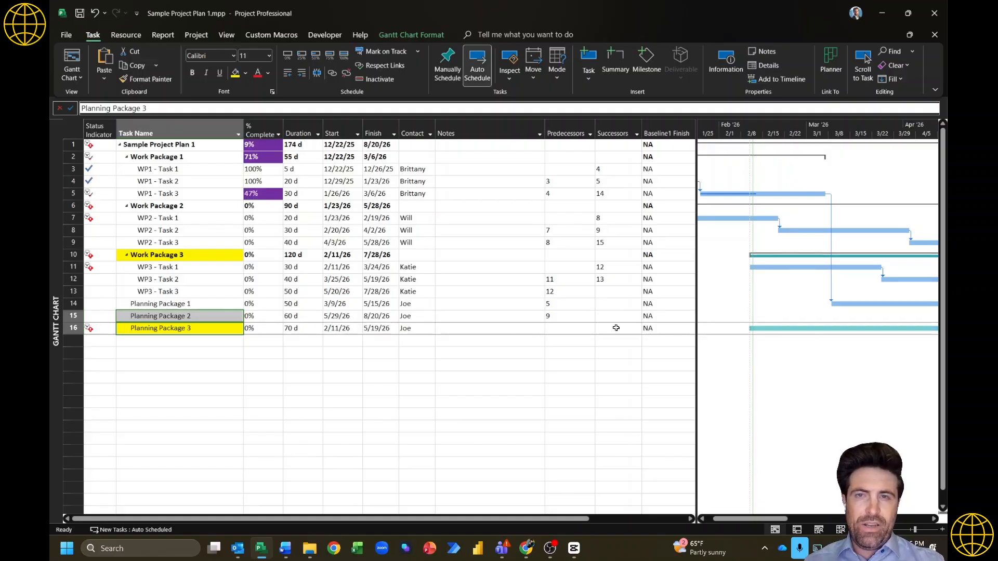
key("ctrl+y")
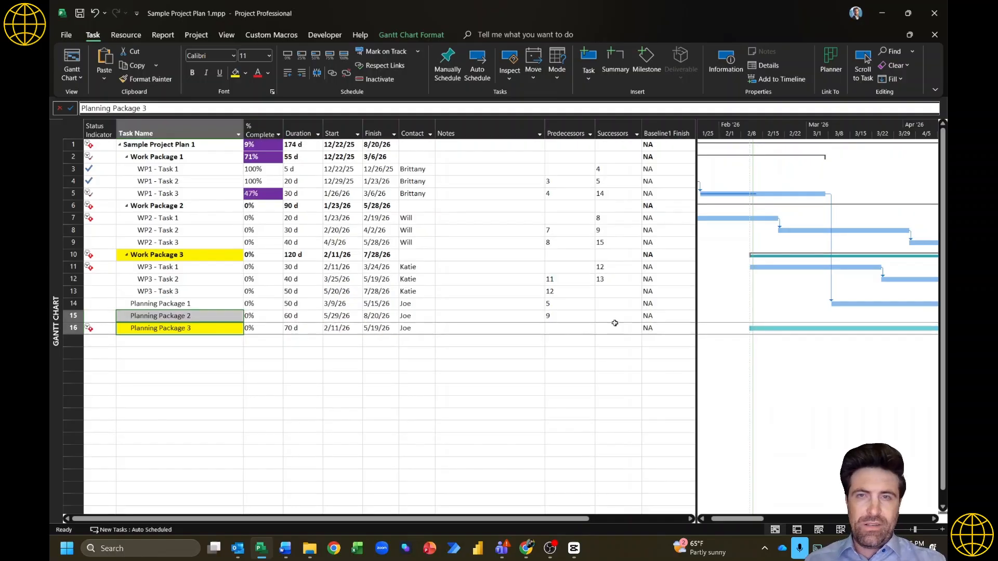
key("ctrl+z")
key("ctrl+y")
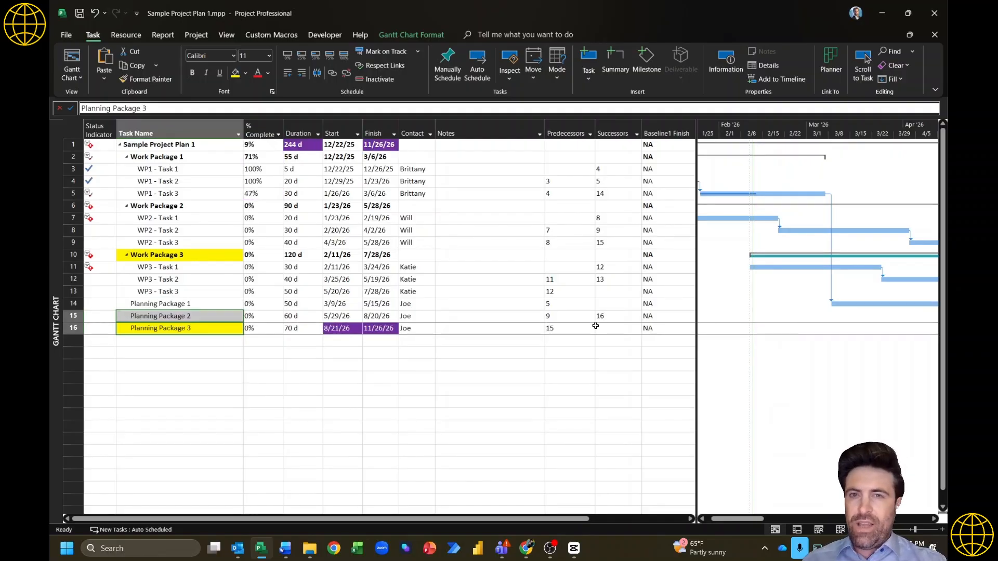
key("ctrl+z")
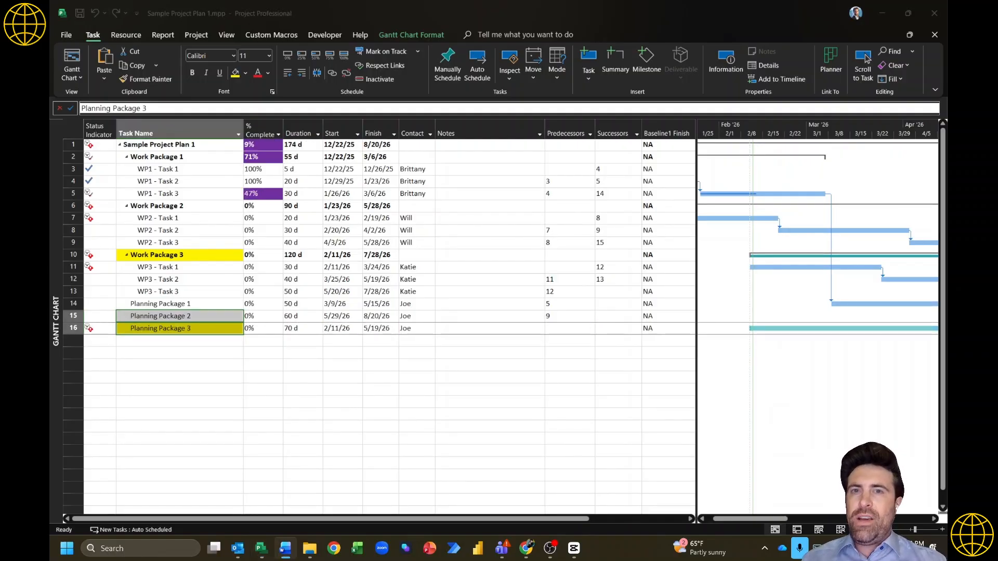
Step: Add the Font Color, Background Color and Format Painter commands to the Quick Access Toolbar
left_click(202, 168)
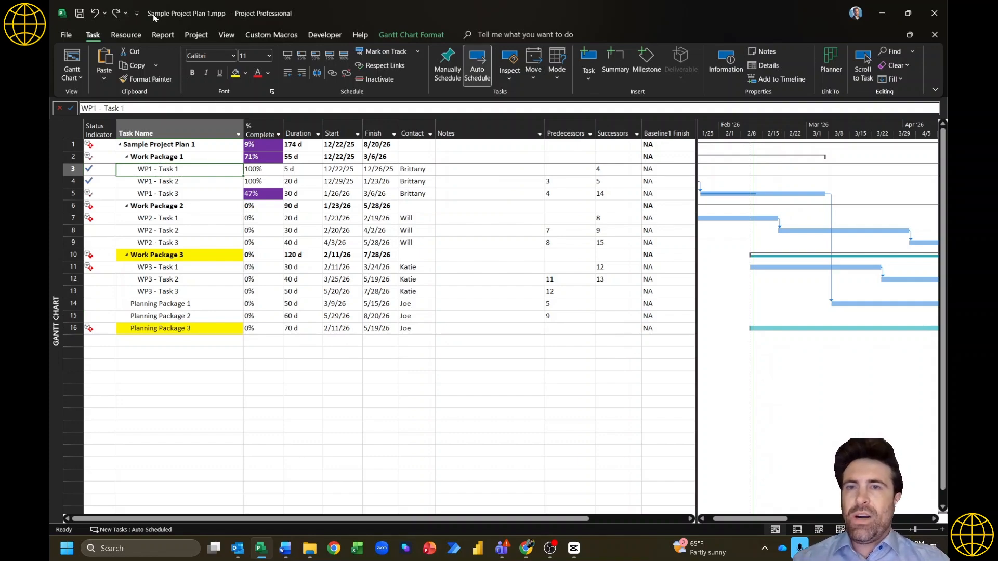
left_click(196, 34)
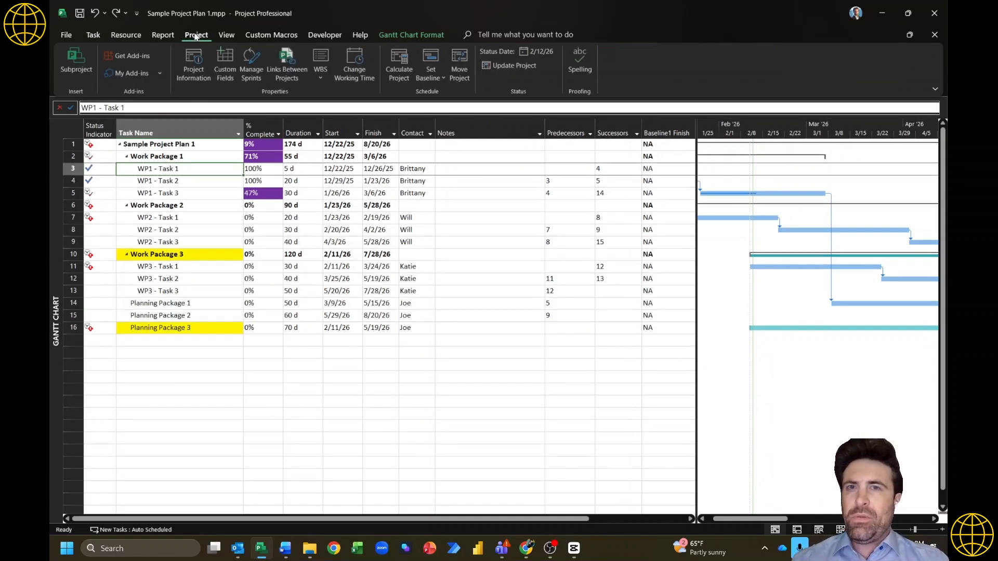
left_click(93, 35)
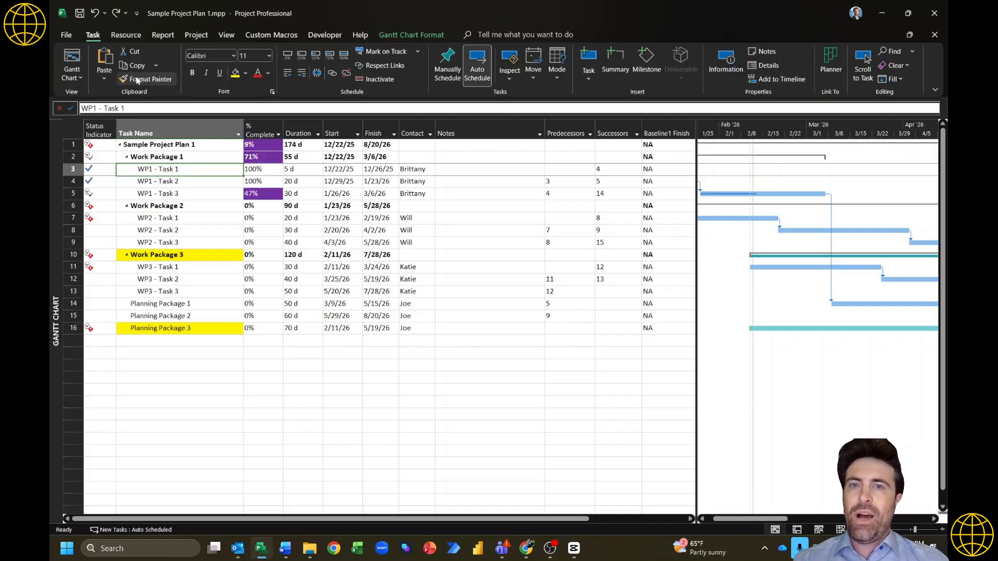
right_click(258, 77)
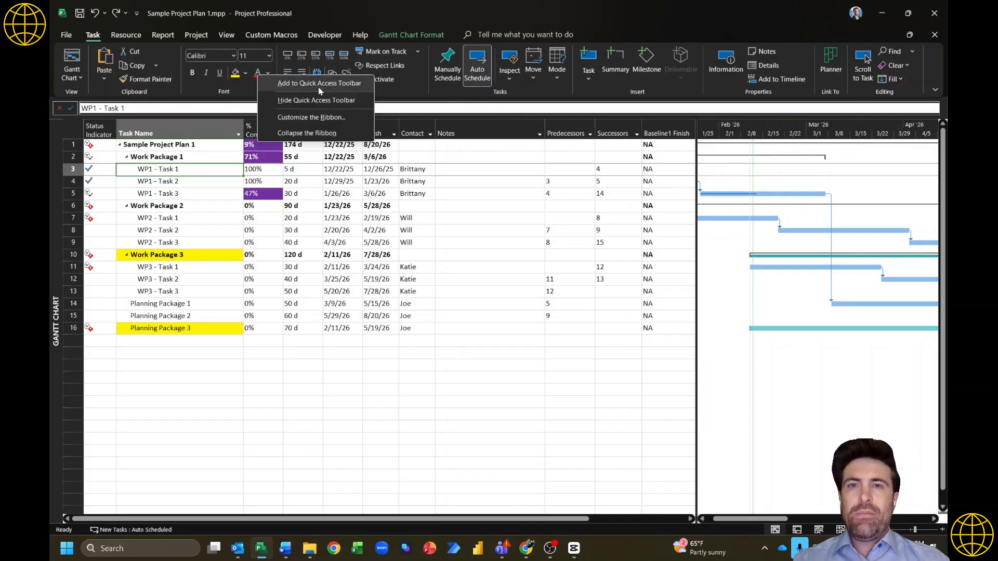
left_click(320, 83)
right_click(236, 74)
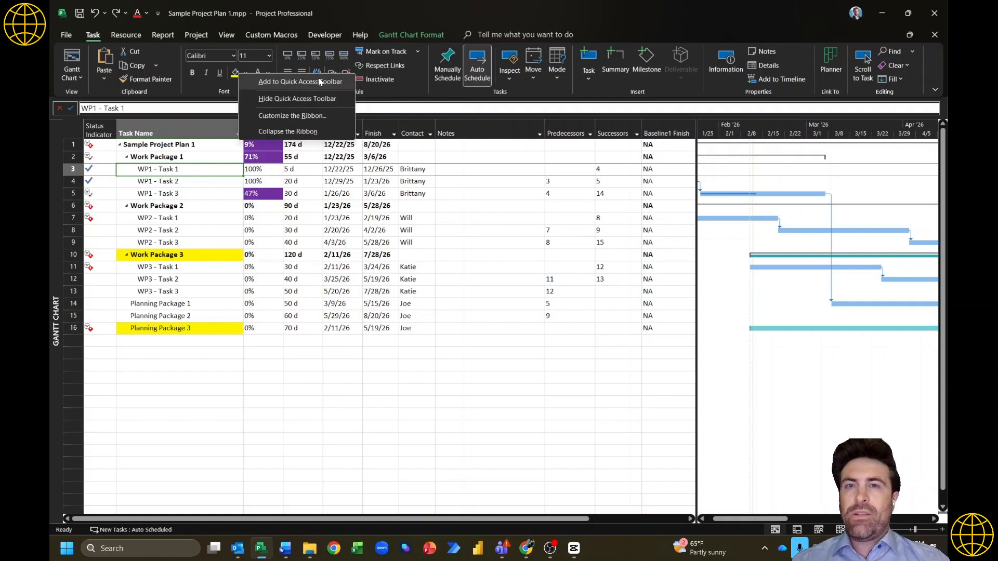
left_click(313, 81)
right_click(165, 82)
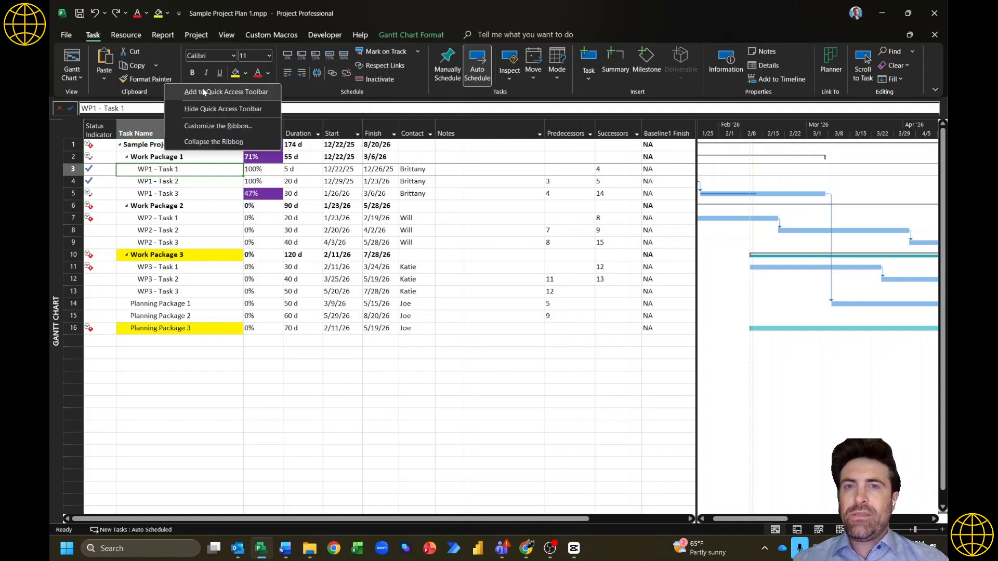
left_click(185, 92)
Step: Add the Mark on Track and link tasks commands to the Quick Access Toolbar
right_click(391, 58)
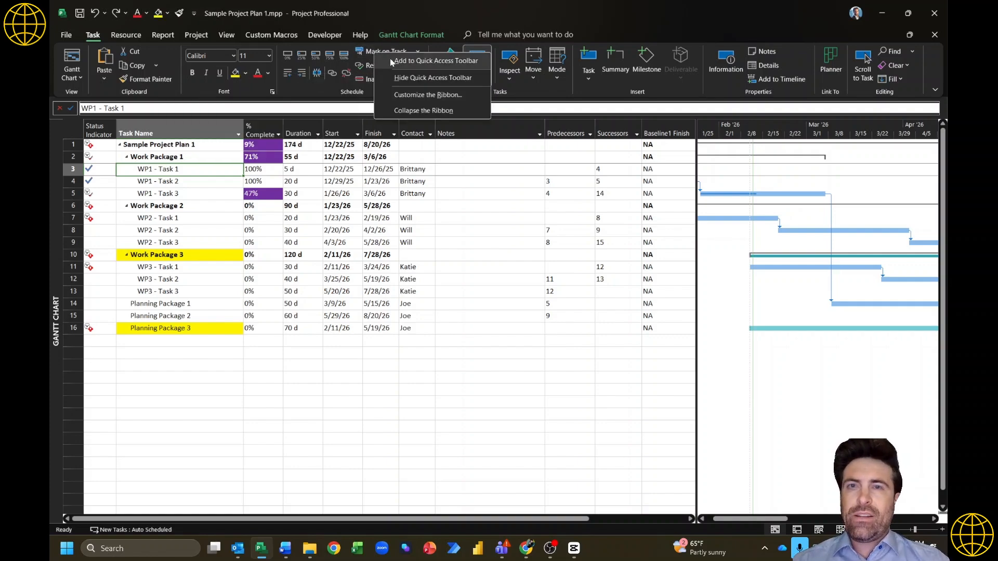
left_click(390, 60)
right_click(363, 67)
left_click(375, 81)
Step: Add the Outdent Task and Indent Task commands to the Quick Access Toolbar
right_click(309, 76)
right_click(288, 74)
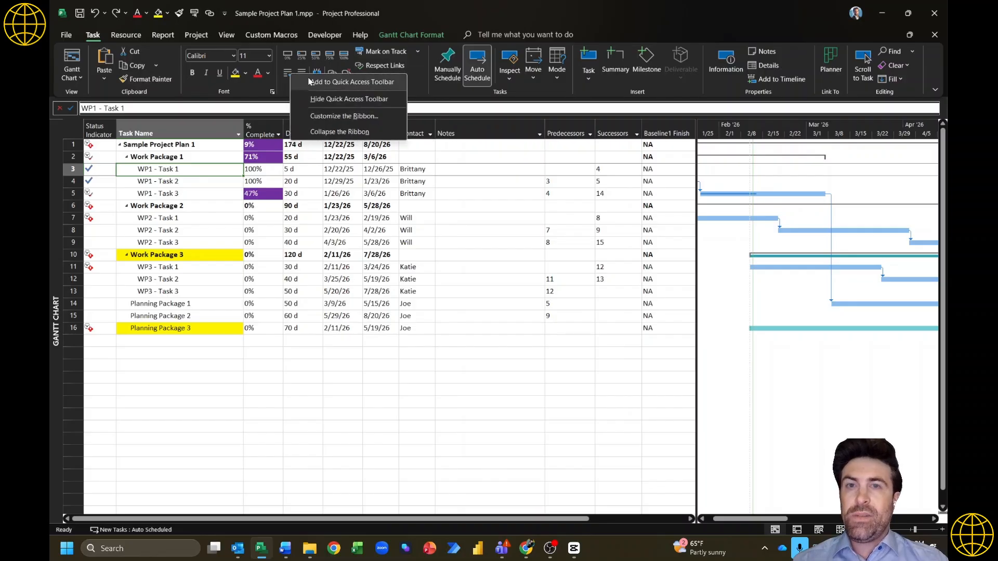
left_click(313, 81)
right_click(296, 68)
left_click(314, 76)
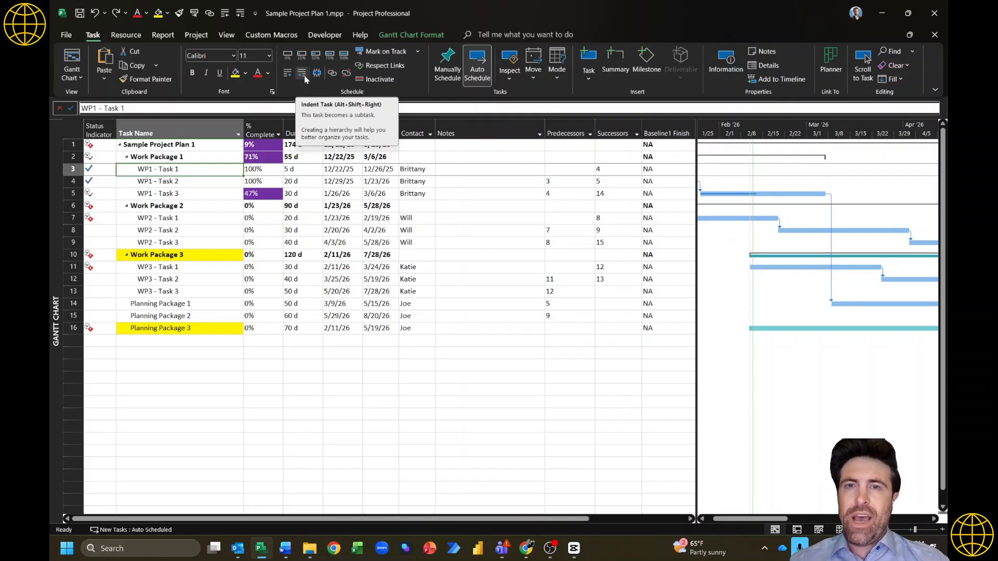
Step: Indent Planning Package 3 under Planning Package 2 and outdent it back to its original level
left_click(305, 79)
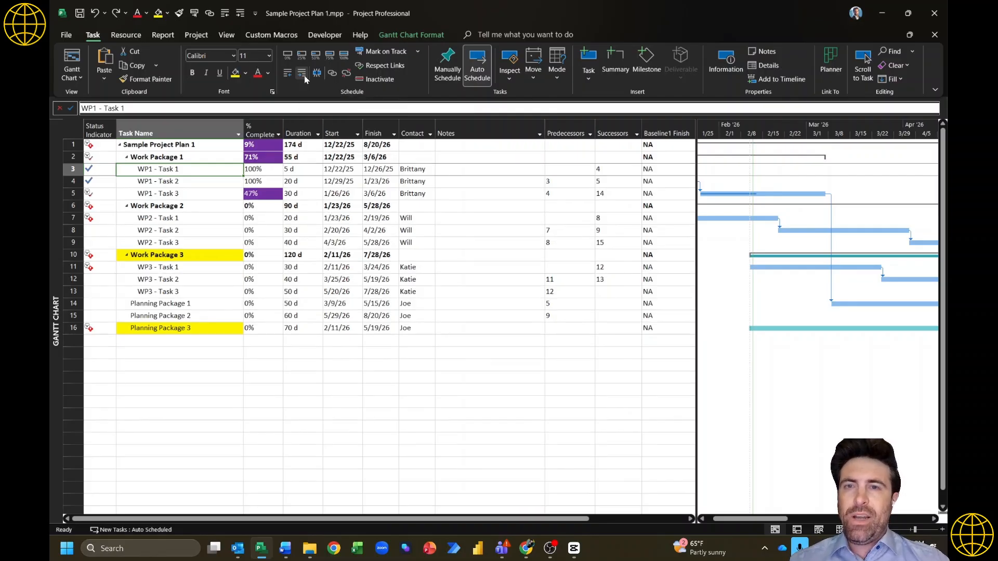
left_click(198, 327)
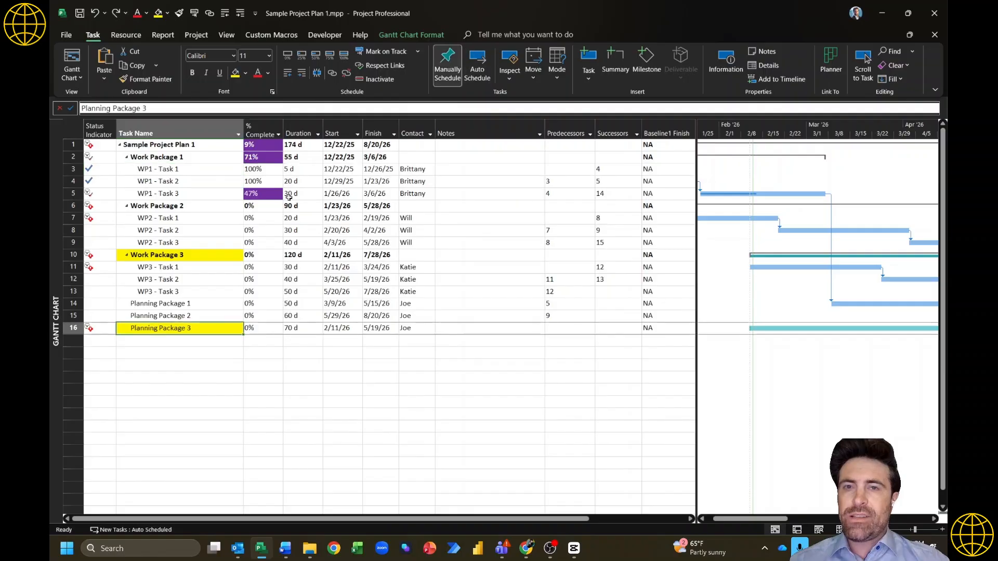
left_click(303, 73)
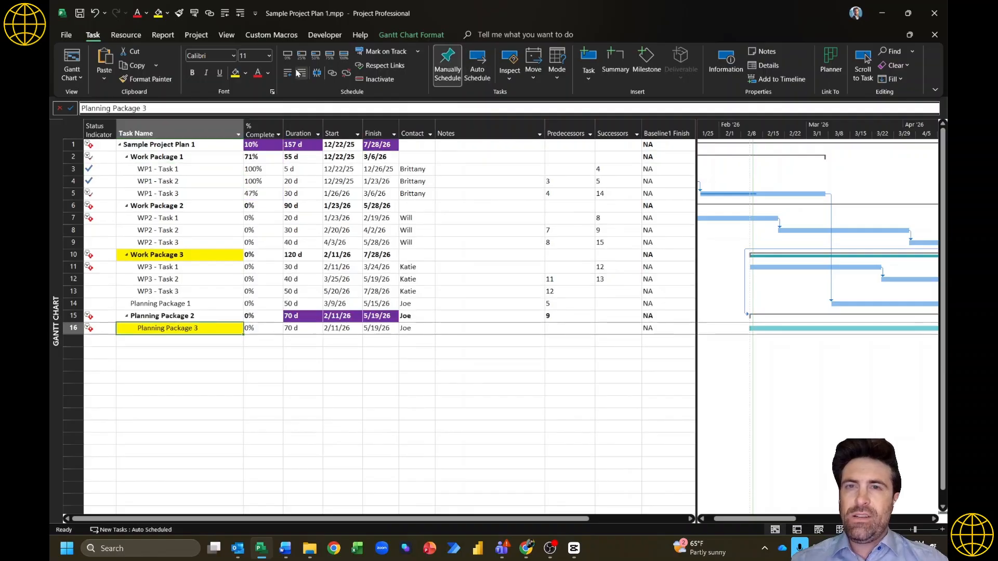
left_click(290, 73)
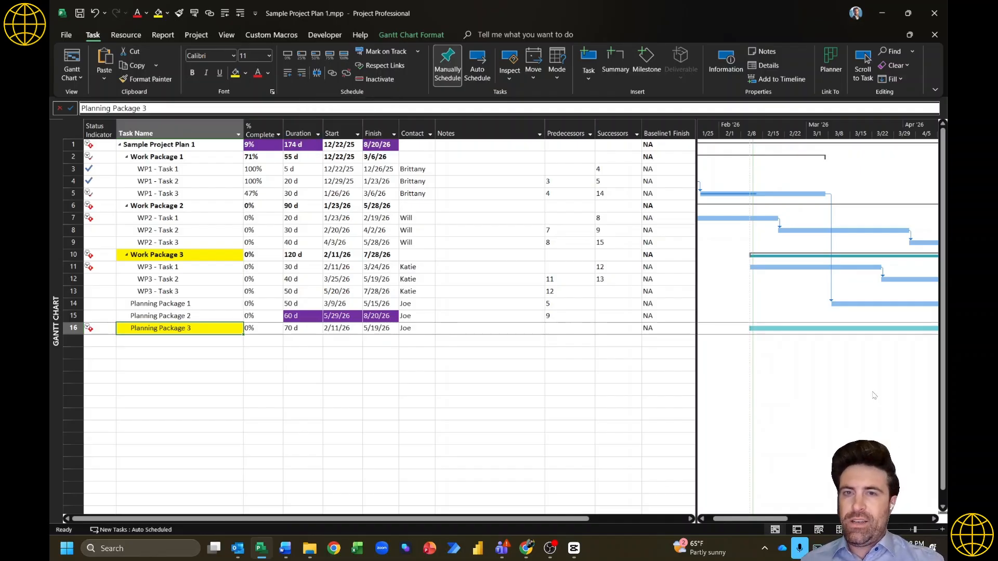
Step: Indent Planning Package 2 under Planning Package 1 and outdent it back to its original level
left_click(208, 316)
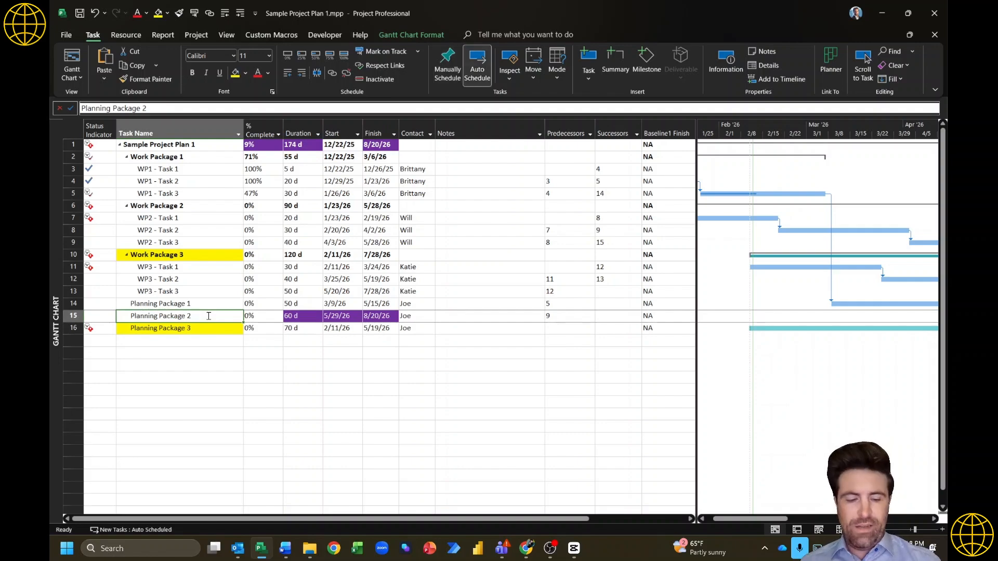
key("alt+shift+Right")
key("alt+shift+Left")
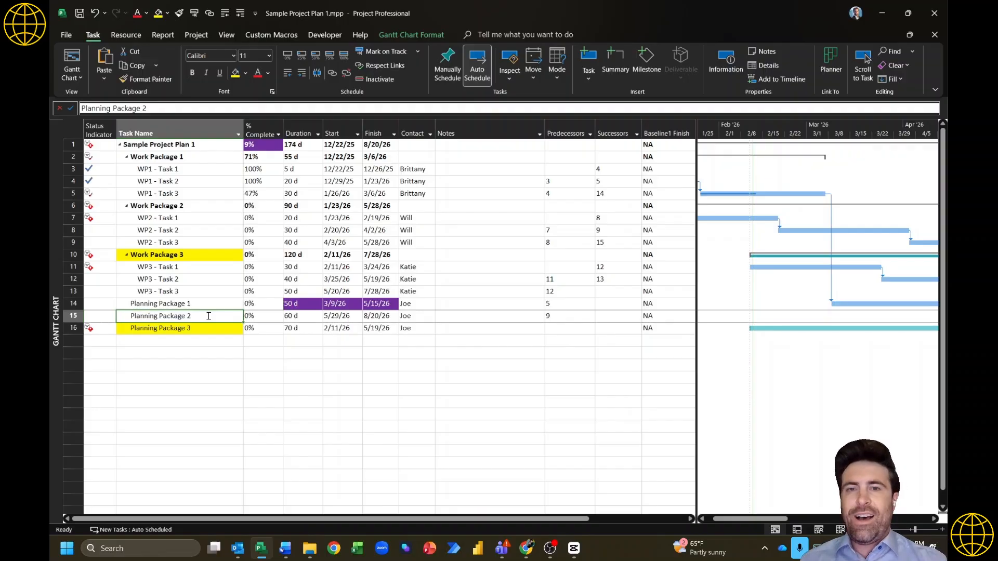
Step: Link Planning Package 2 to Planning Package 3 and undo the link
left_click(198, 328)
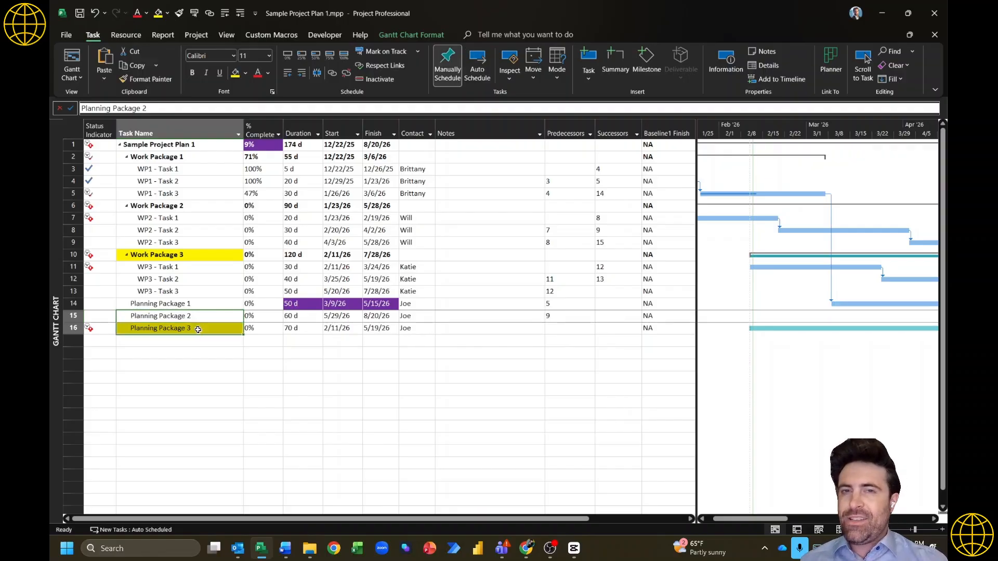
key("ctrl+F2")
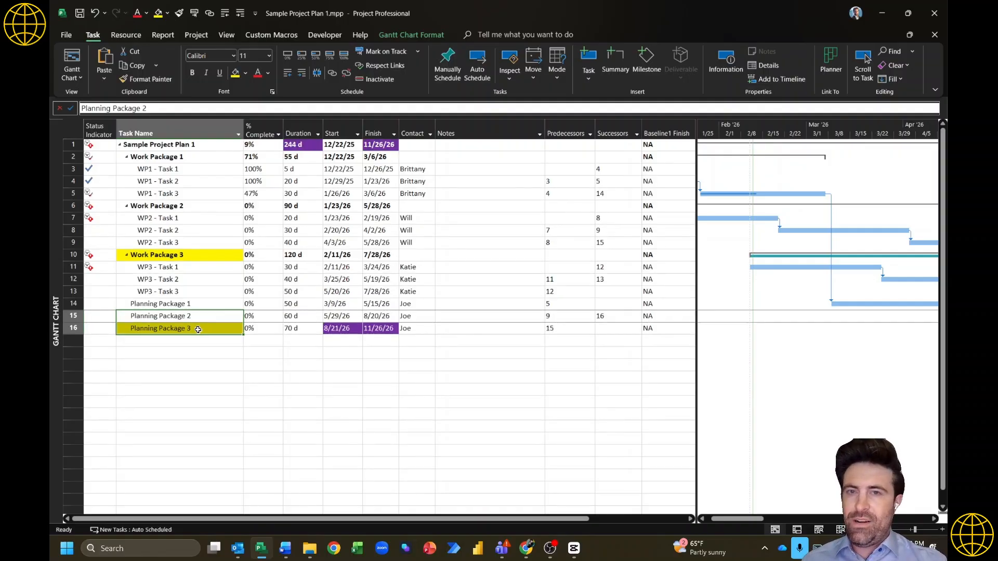
key("ctrl+z")
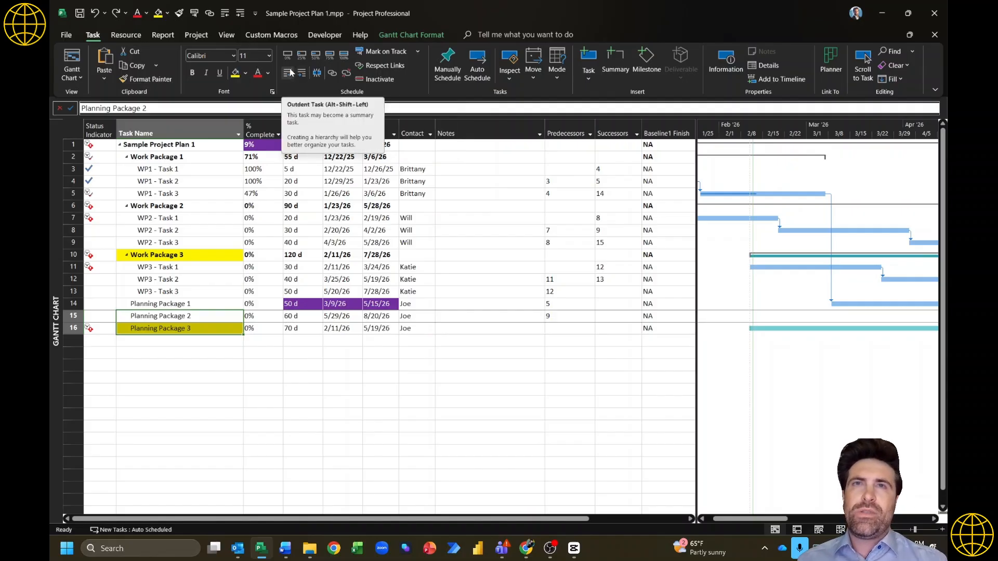
Step: Examine the Predecessors and Successors columns for the tasks in the work packages and planning packages
key("alt+Tab")
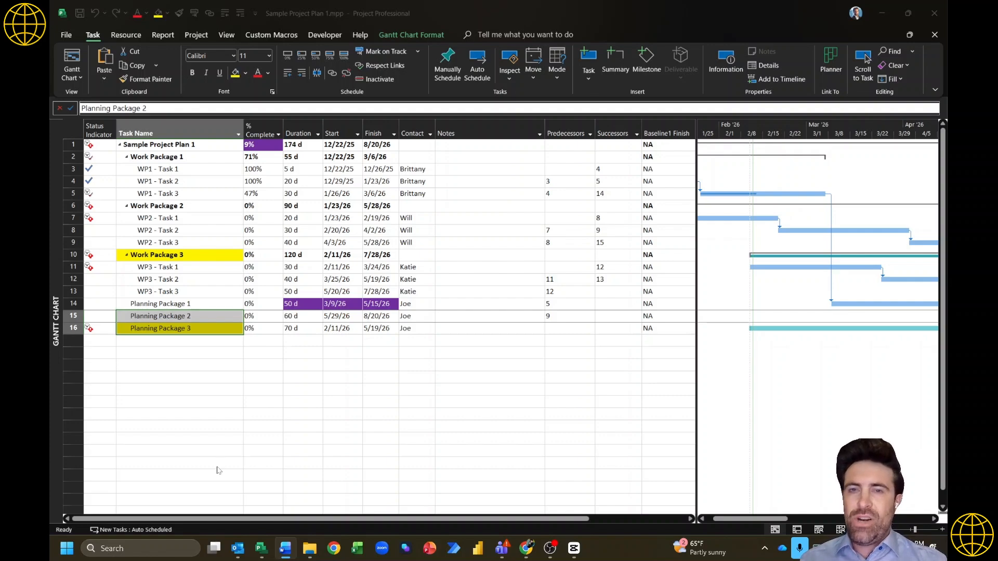
left_click(337, 230)
left_click_drag(565, 141, 616, 134)
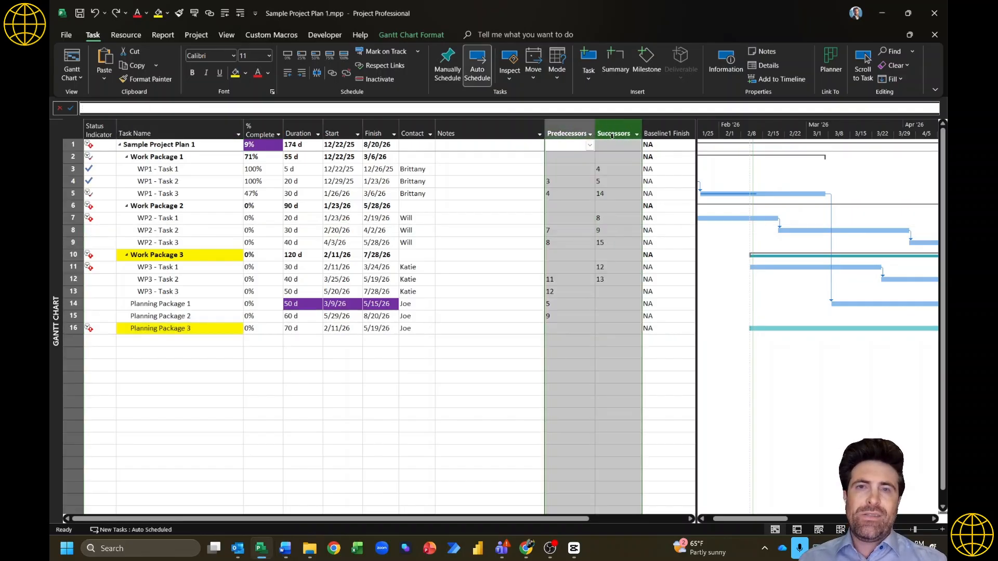
left_click(559, 181)
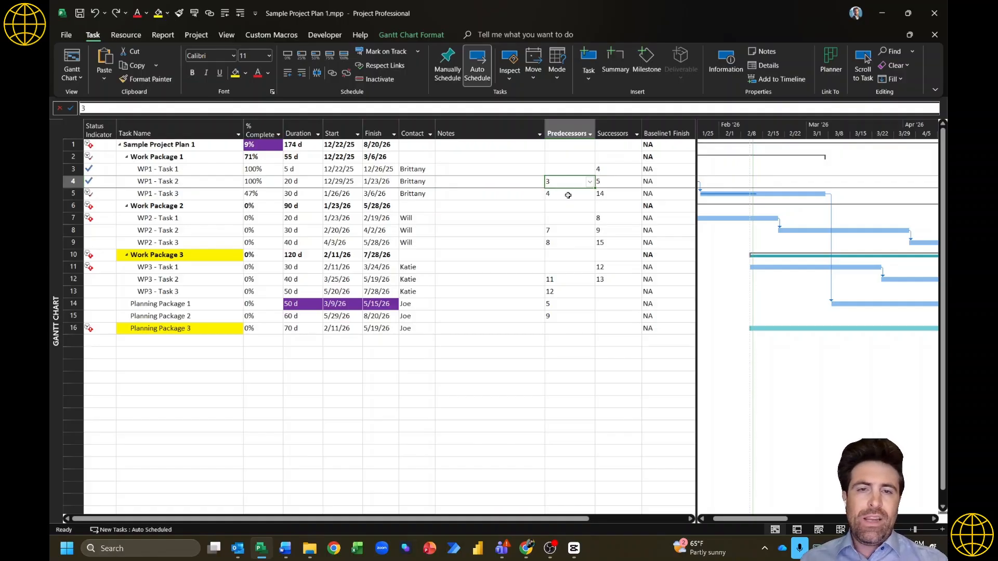
left_click_drag(572, 169, 606, 316)
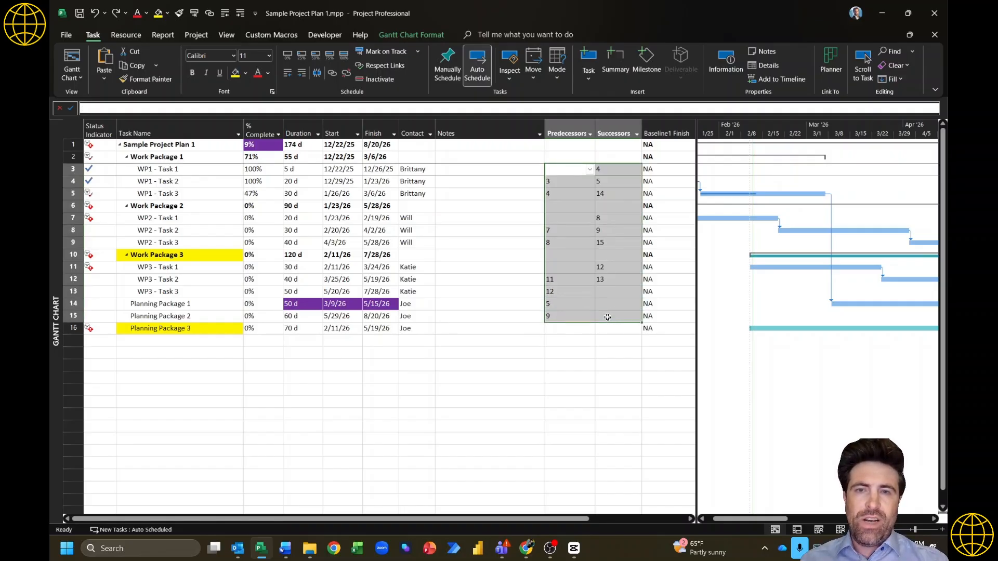
left_click(570, 183)
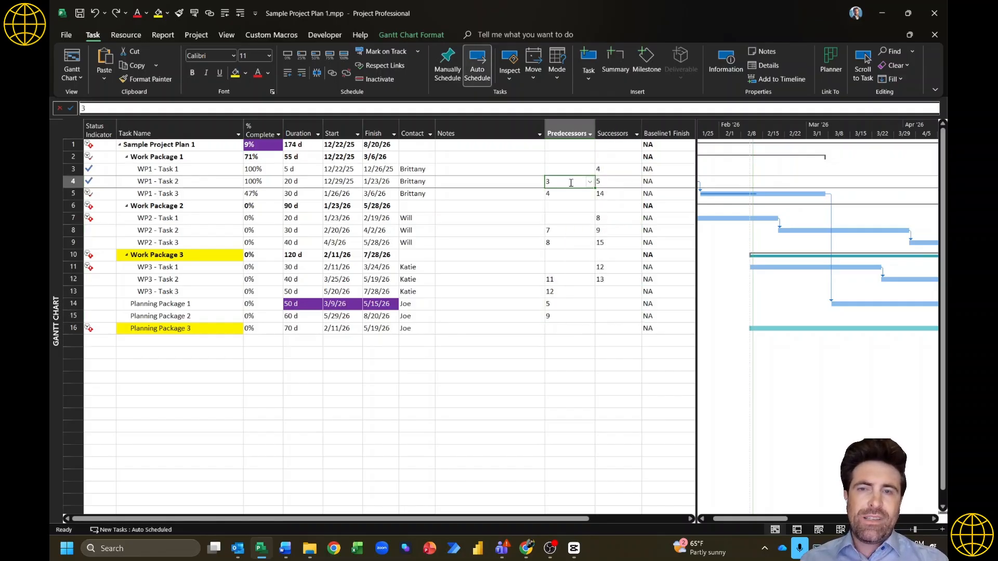
left_click(564, 230)
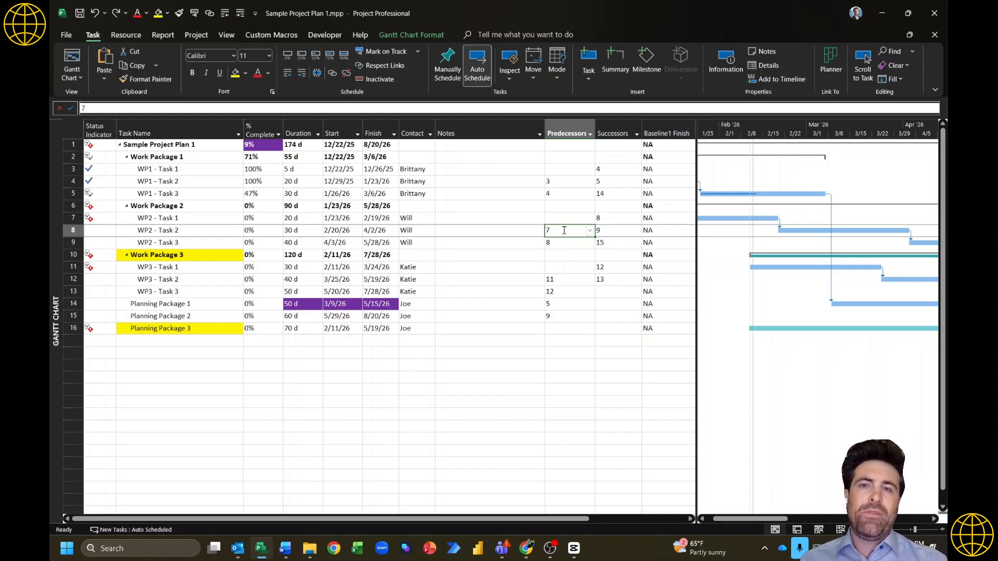
Step: Change the predecessor of WP2 - Task 3 to 8SS for a start-to-start link with WP2 - Task 2
left_click(177, 230)
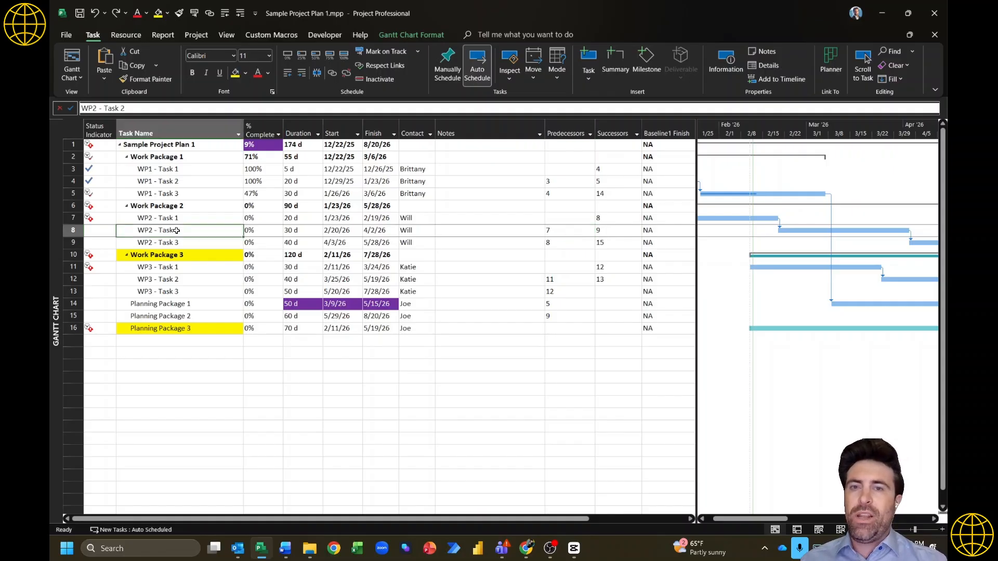
left_click(196, 245)
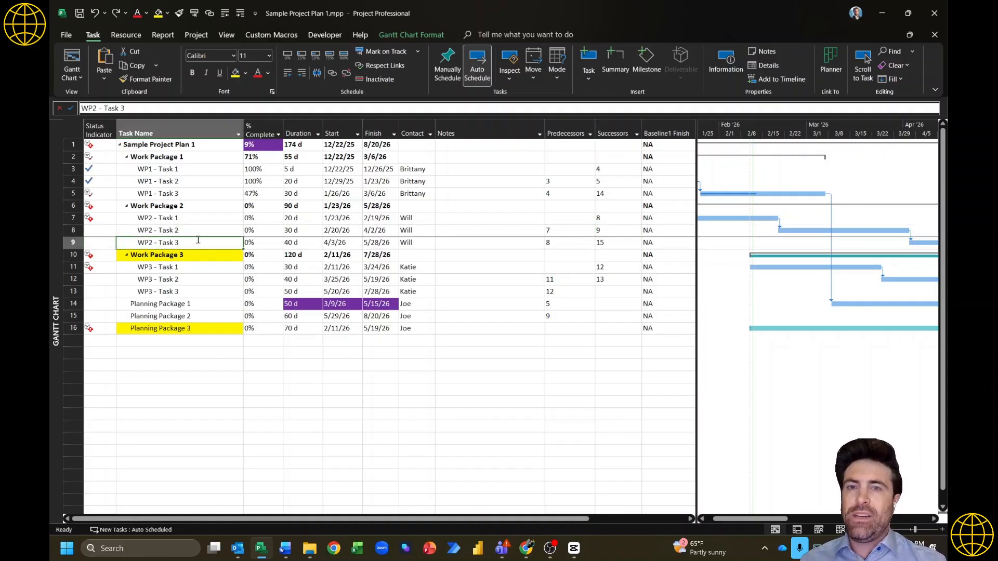
left_click(200, 232)
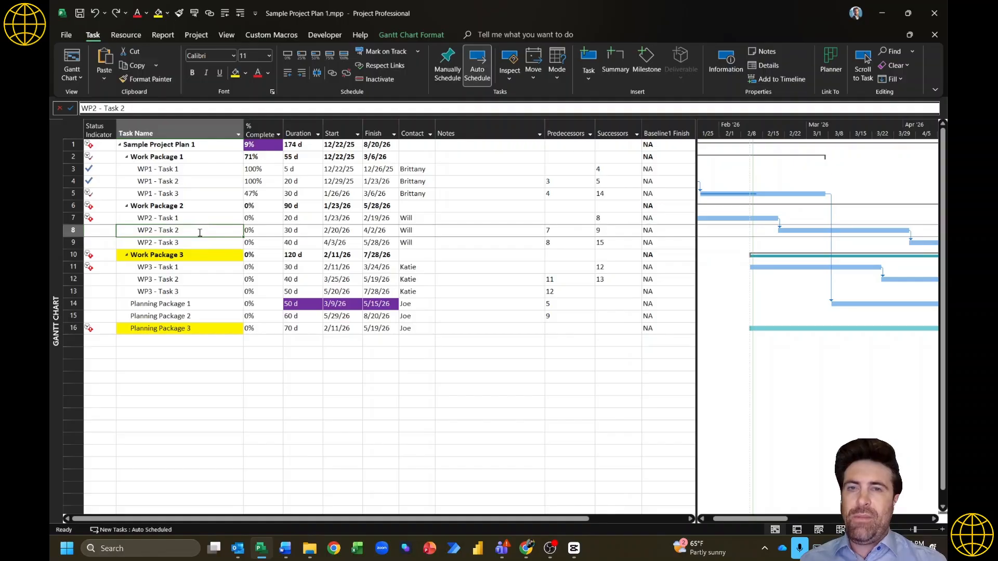
left_click(566, 243)
key("F2")
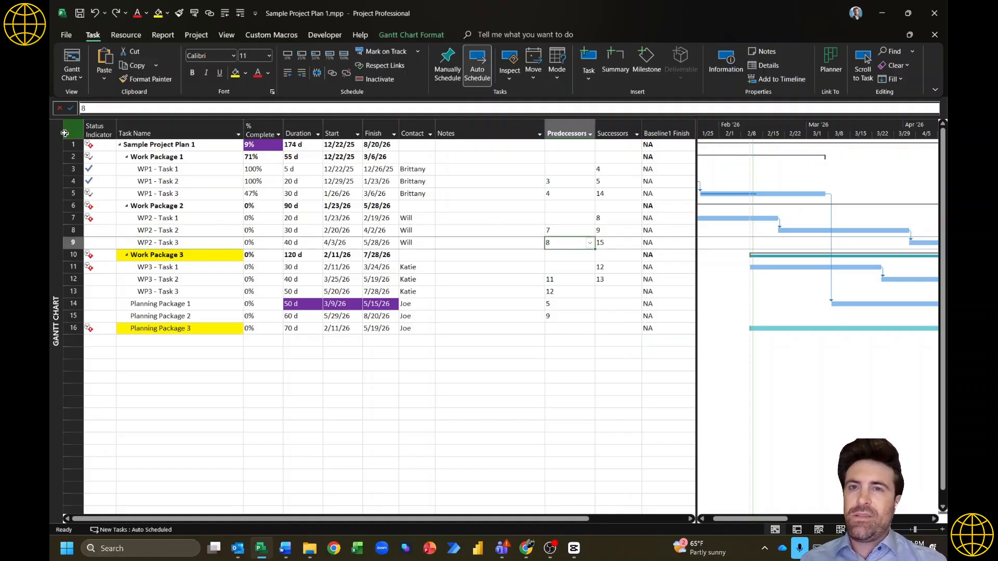
type("ss")
key("Return")
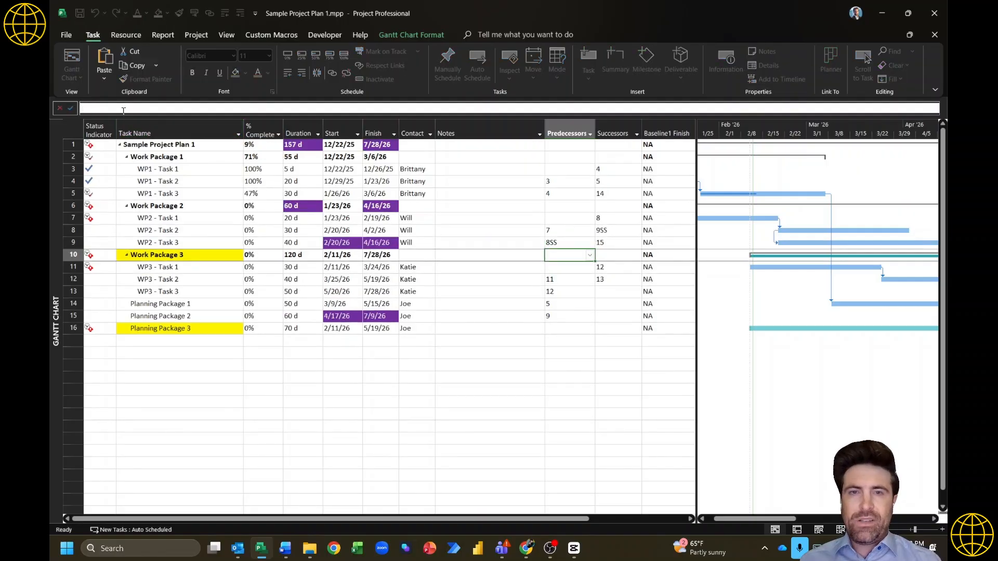
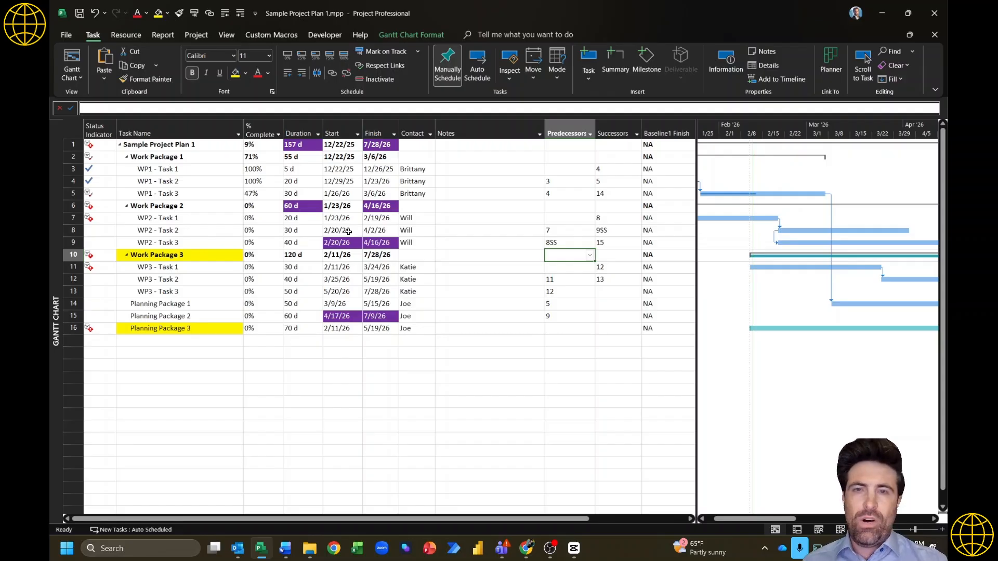
Step: Restore the finish-to-start link of WP2 - Task 3 by setting its predecessor to 8FS
left_click(571, 243)
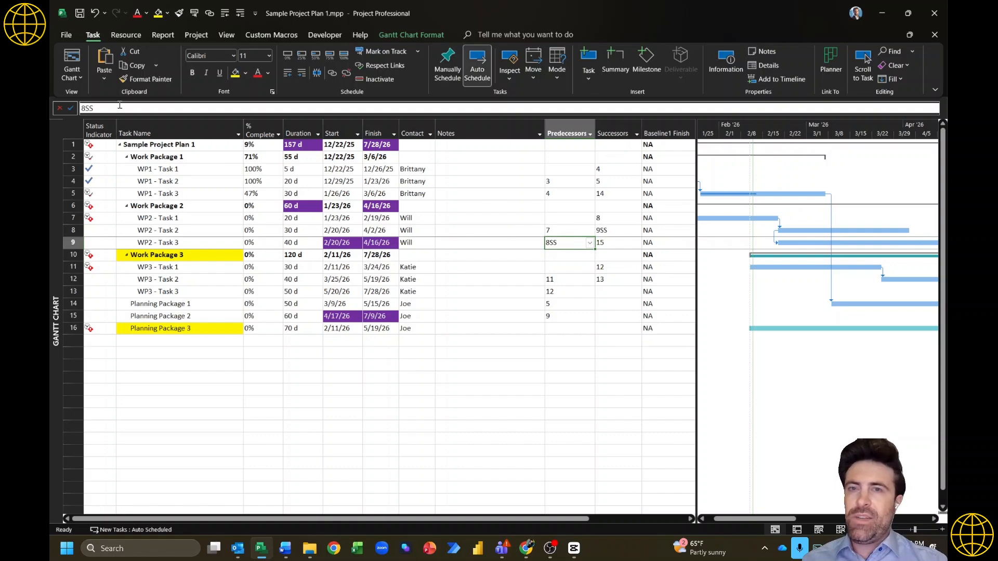
left_click_drag(120, 106, 84, 110)
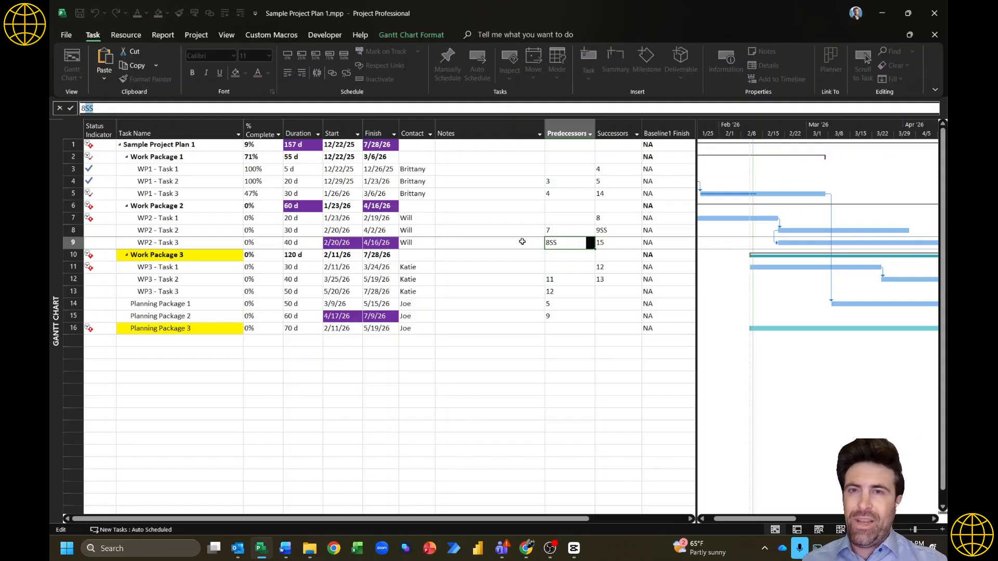
type("8fs")
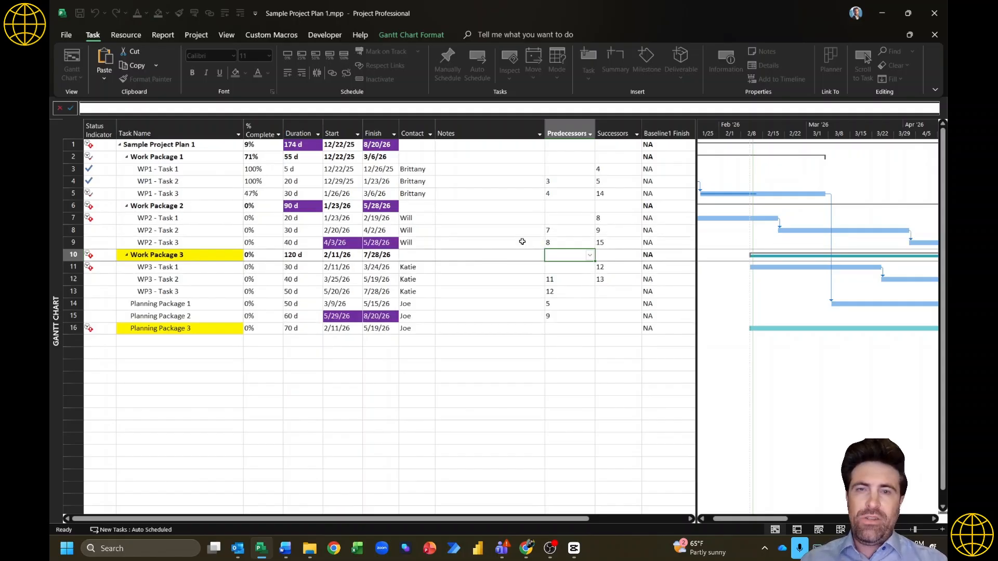
left_click(551, 242)
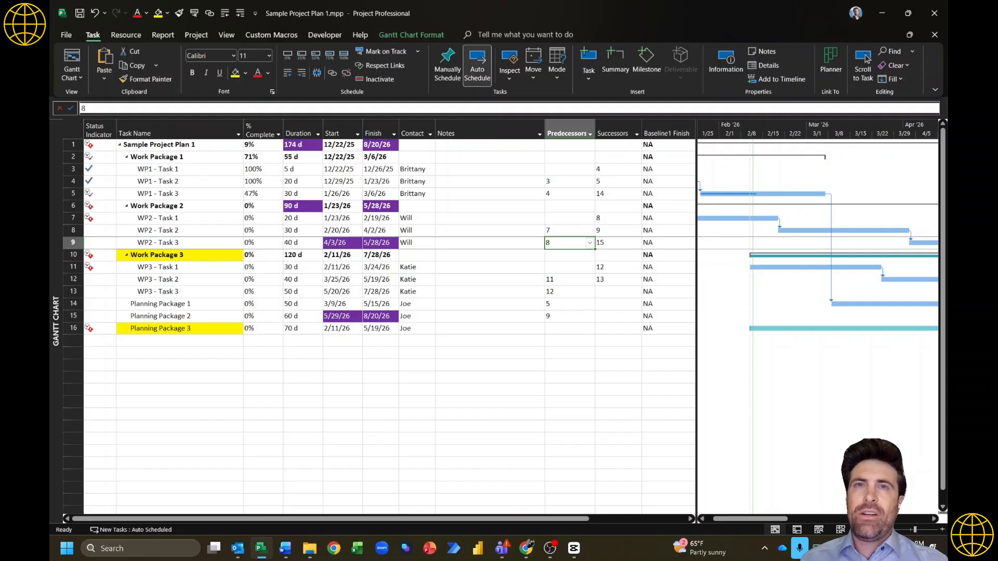
key("alt+Tab")
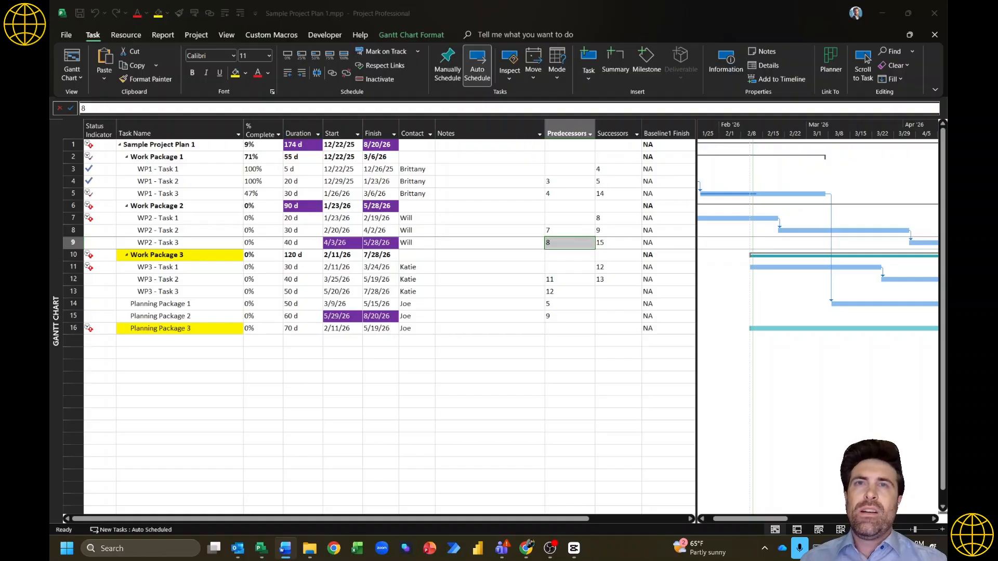
left_click(181, 242)
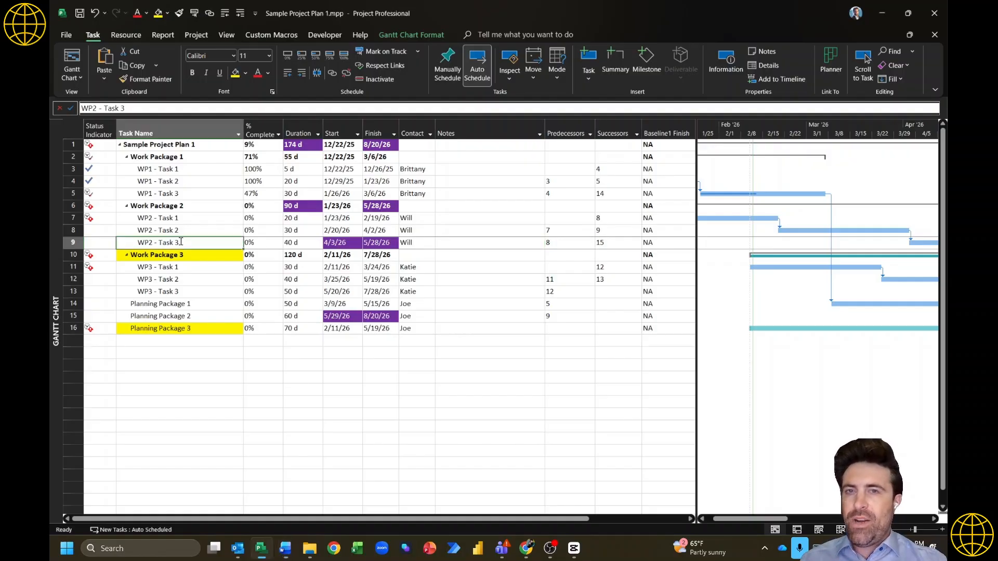
left_click(203, 229)
left_click(228, 221)
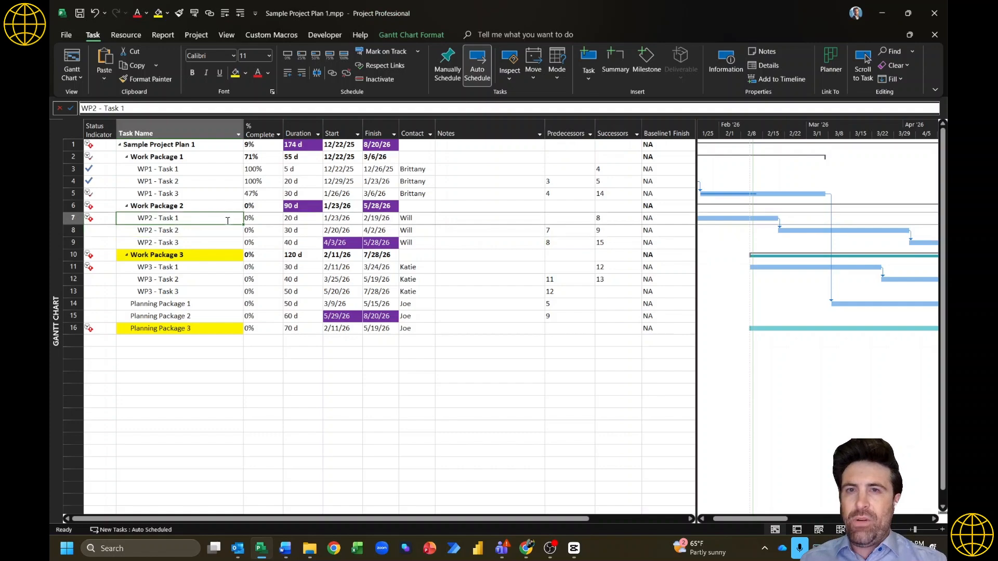
left_click(332, 231)
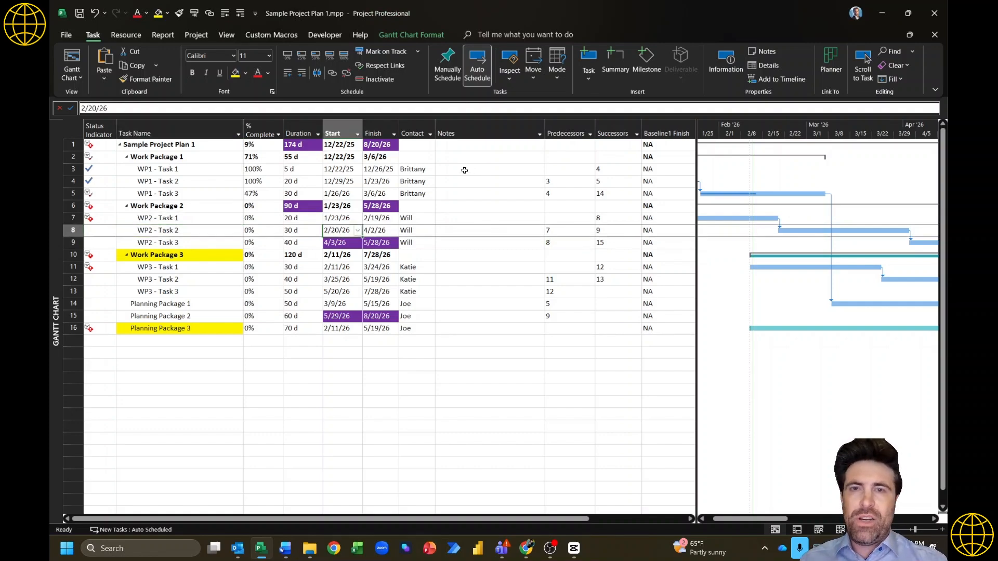
Step: Insert a Constraint Type column before the Start column and check the constraint of WP2 - Task 1
right_click(340, 133)
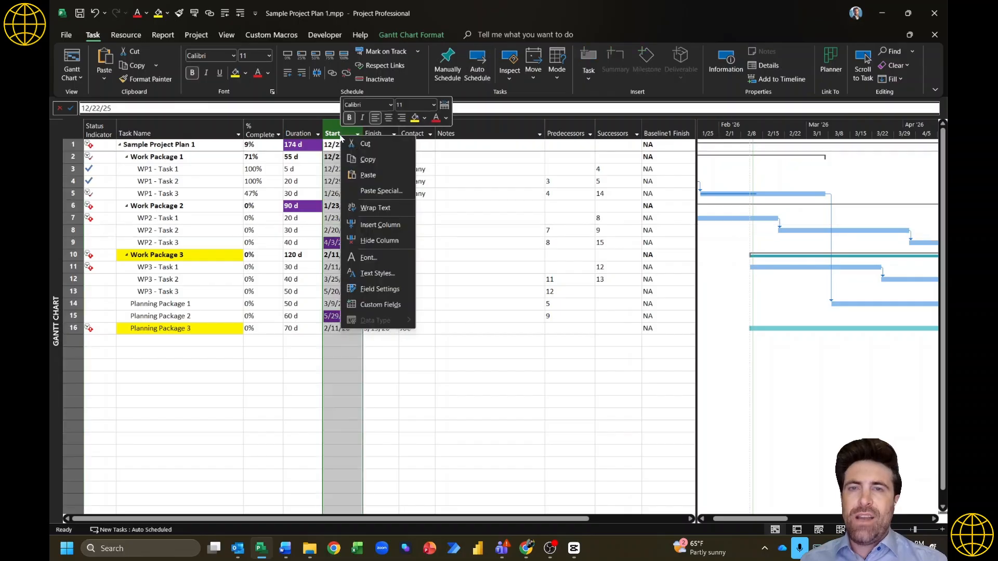
left_click(400, 225)
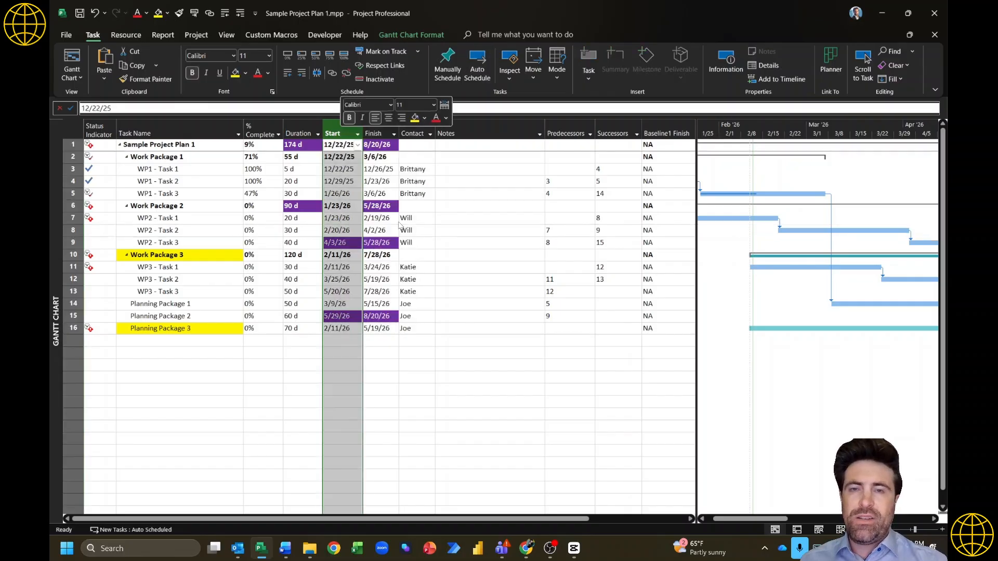
type("constraint Date")
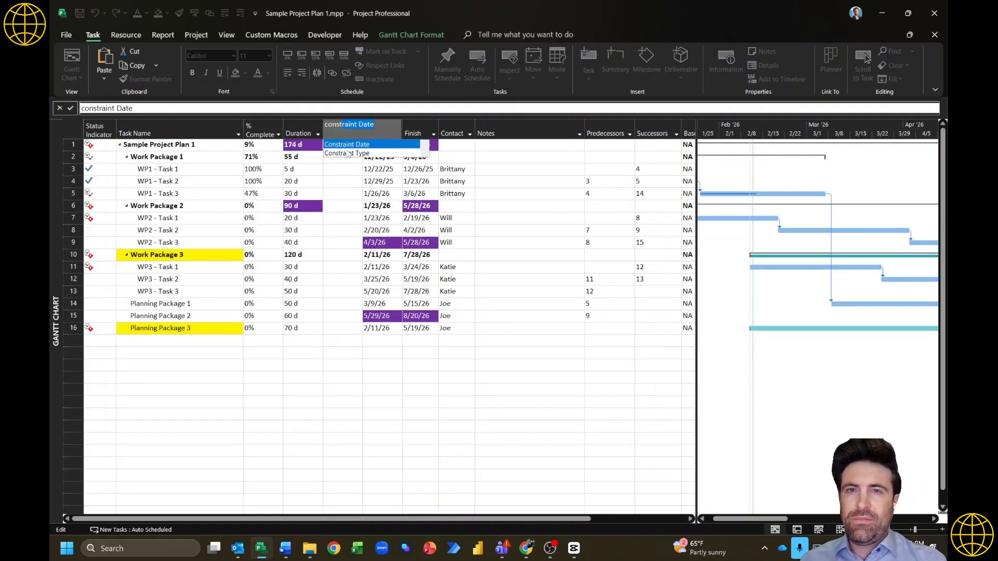
left_click(348, 153)
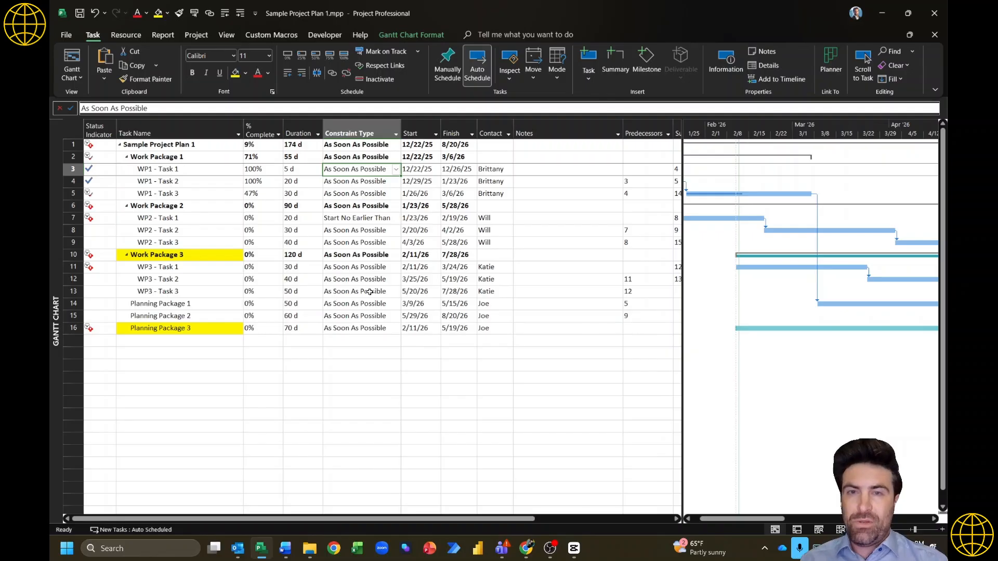
left_click(363, 219)
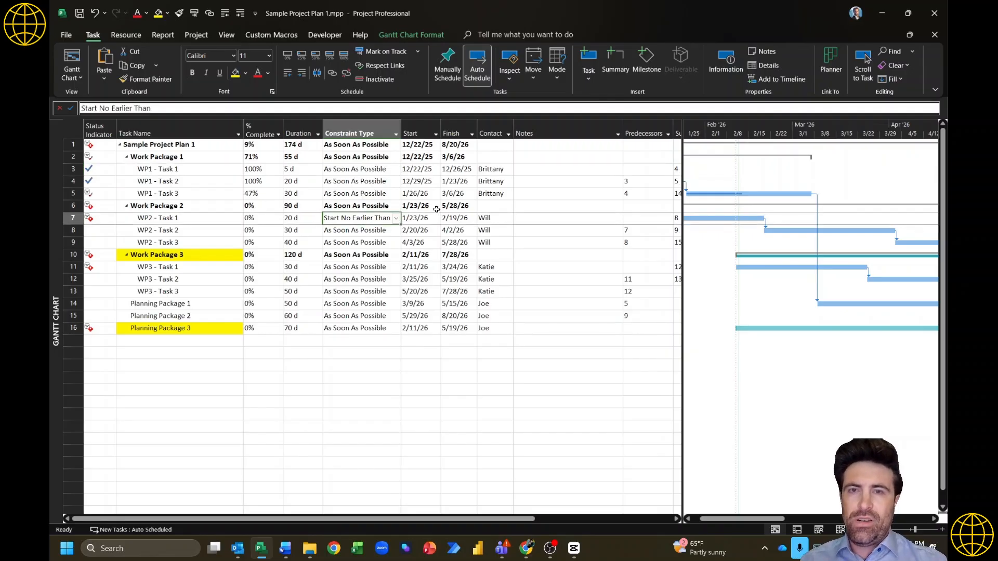
left_click(190, 222)
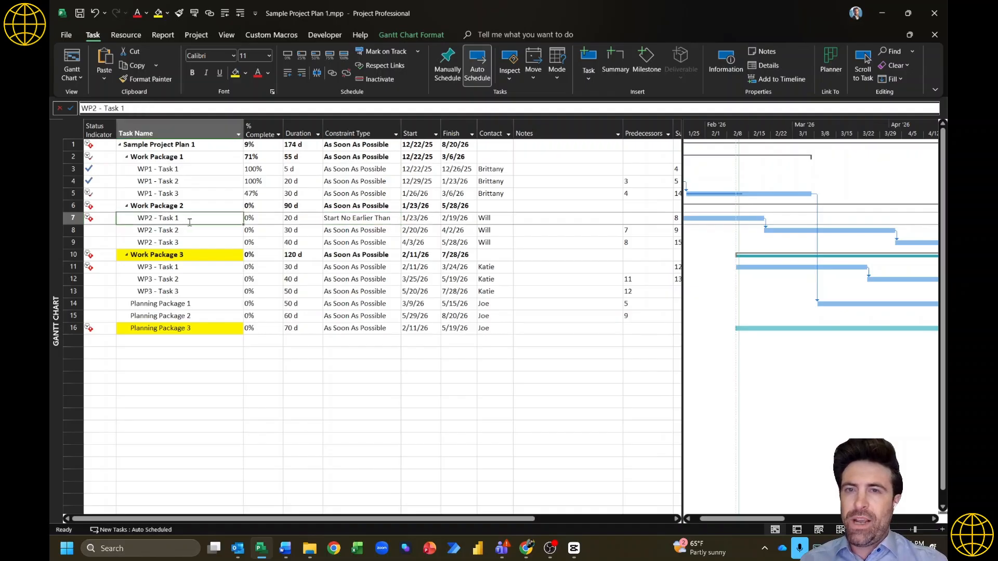
Step: Try the As Soon As Possible constraint type on WP2 - Task 1, and undo the change
left_click(421, 219)
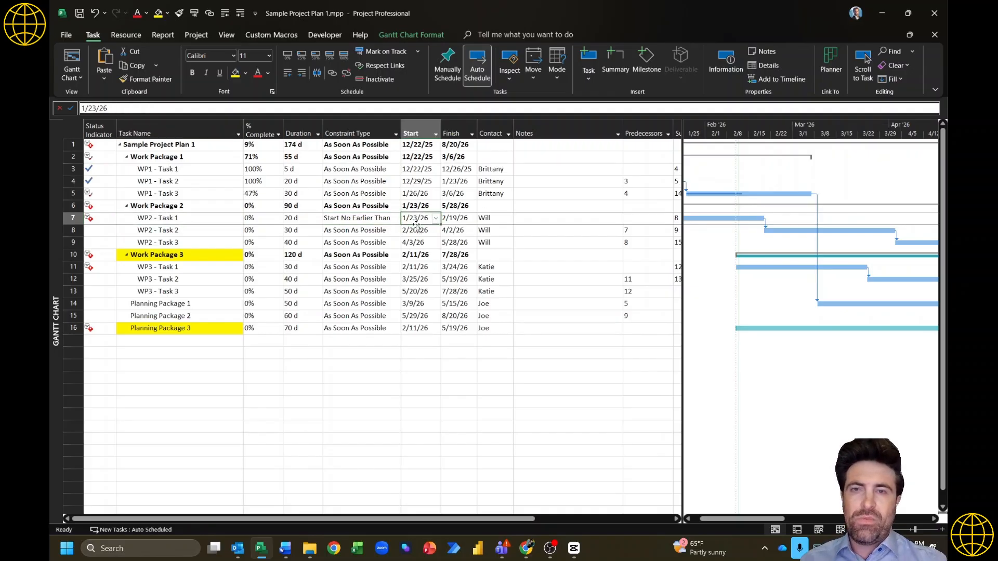
left_click(386, 218)
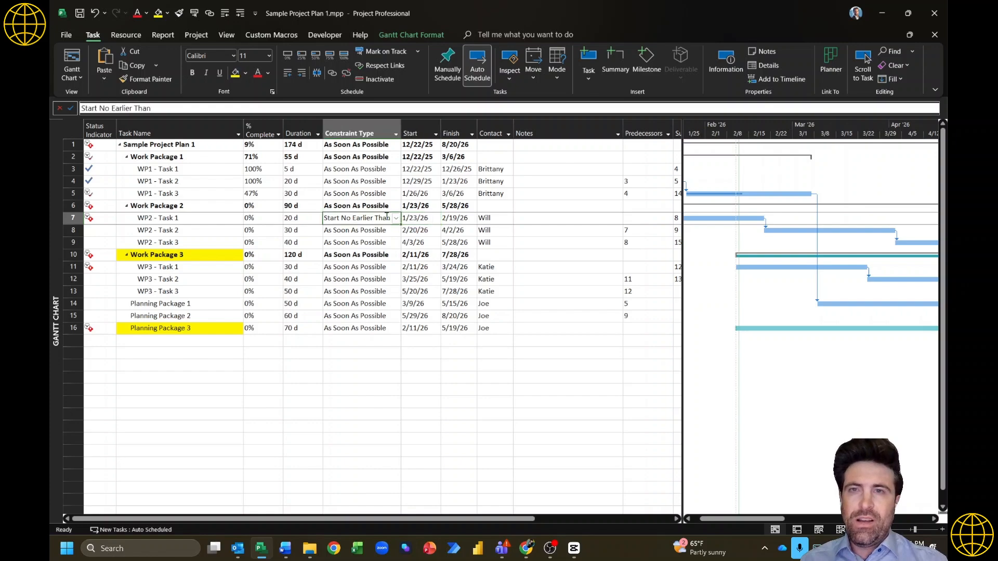
right_click(362, 132)
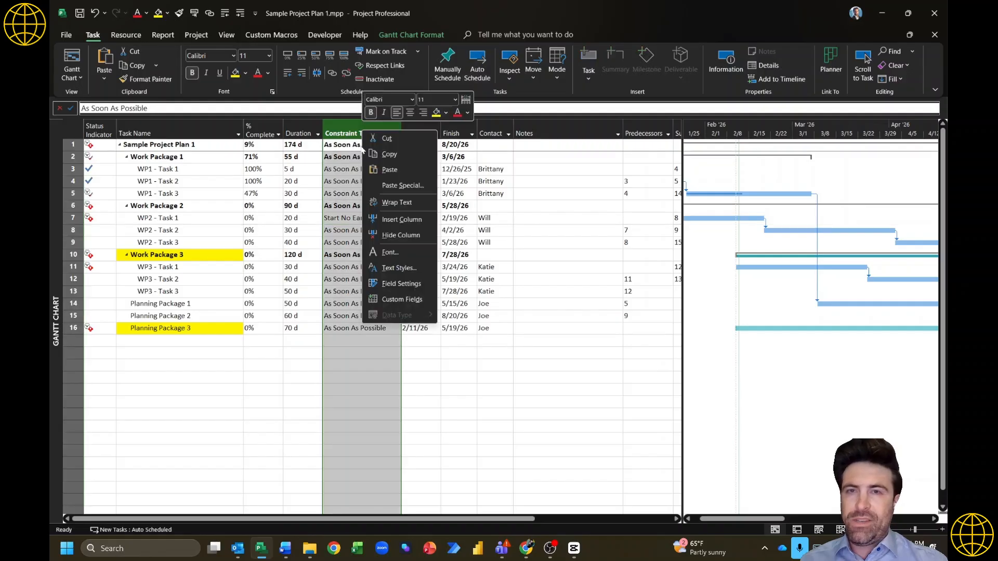
key("Escape")
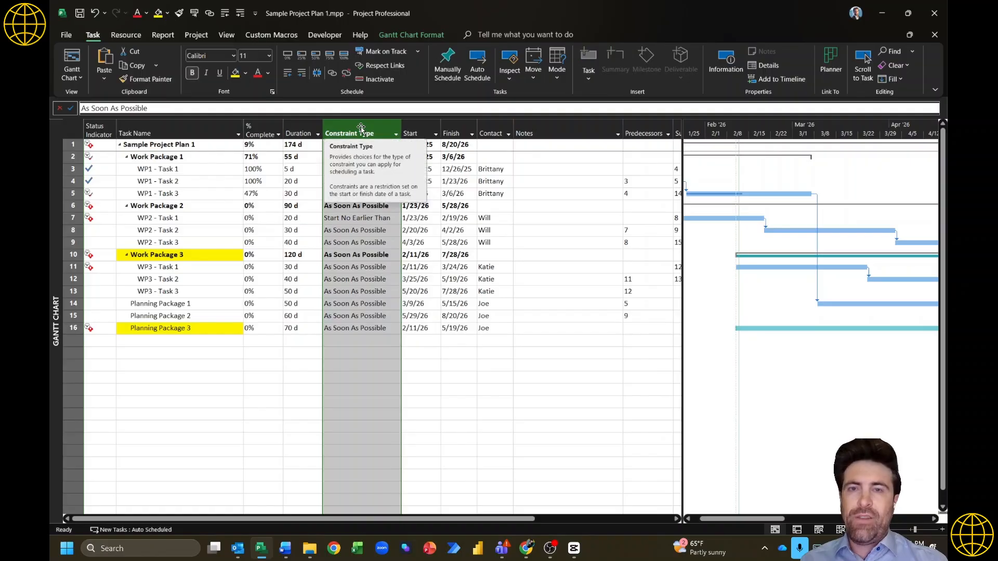
left_click(374, 233)
left_click(375, 219)
type("As Soon As Possible")
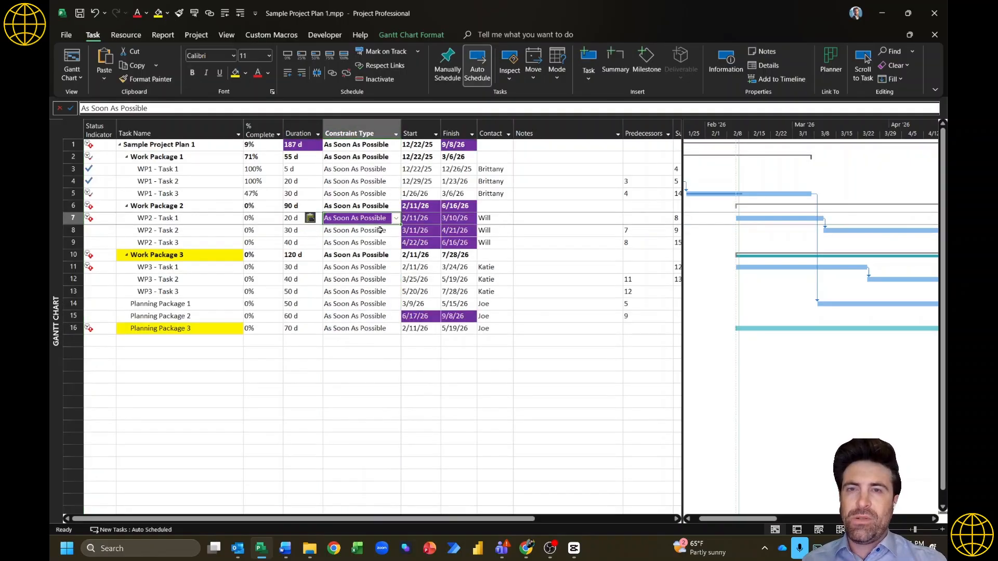
key("ctrl+z")
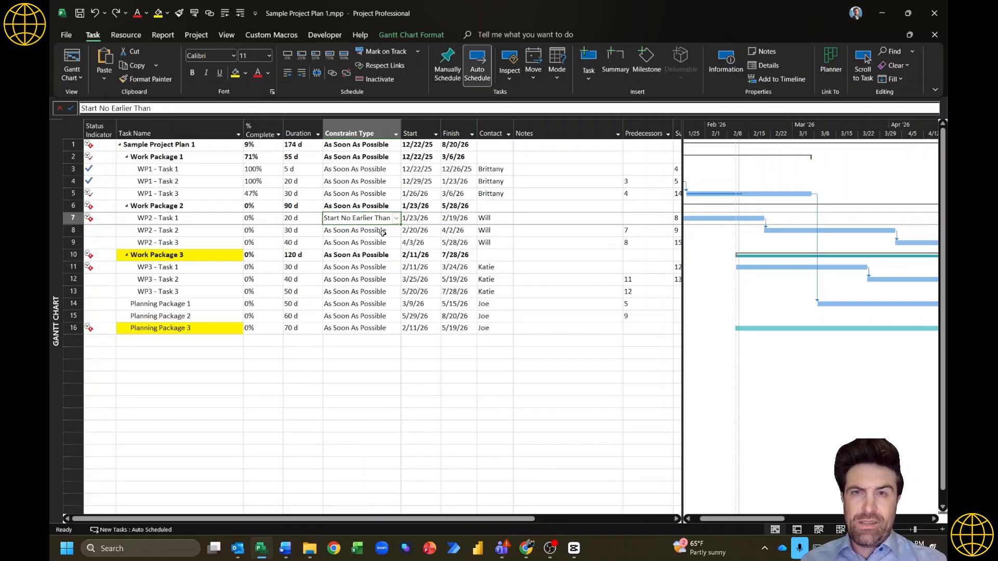
Step: Remove the Constraint Type column from the task table
left_click(368, 125)
key("Delete")
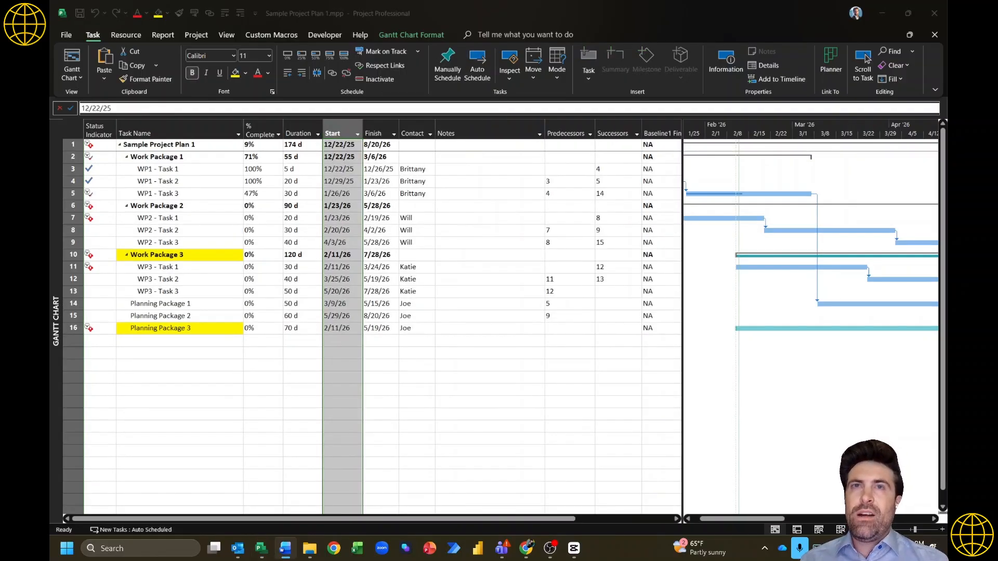
left_click(100, 146)
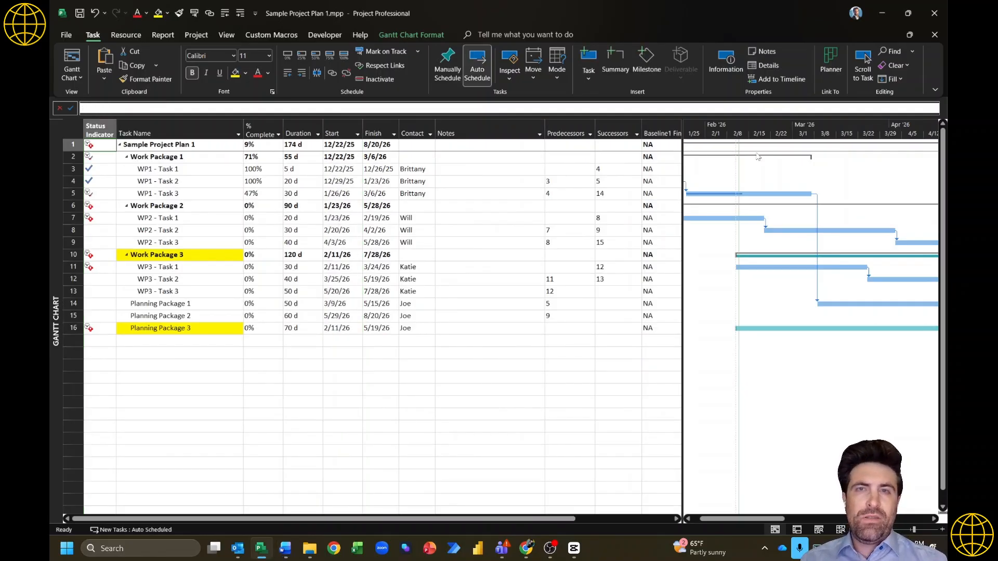
Step: Title the Baseline1 Finish column "Prev Finish" and widen the table area to fit the whole column
left_click_drag(680, 206, 701, 205)
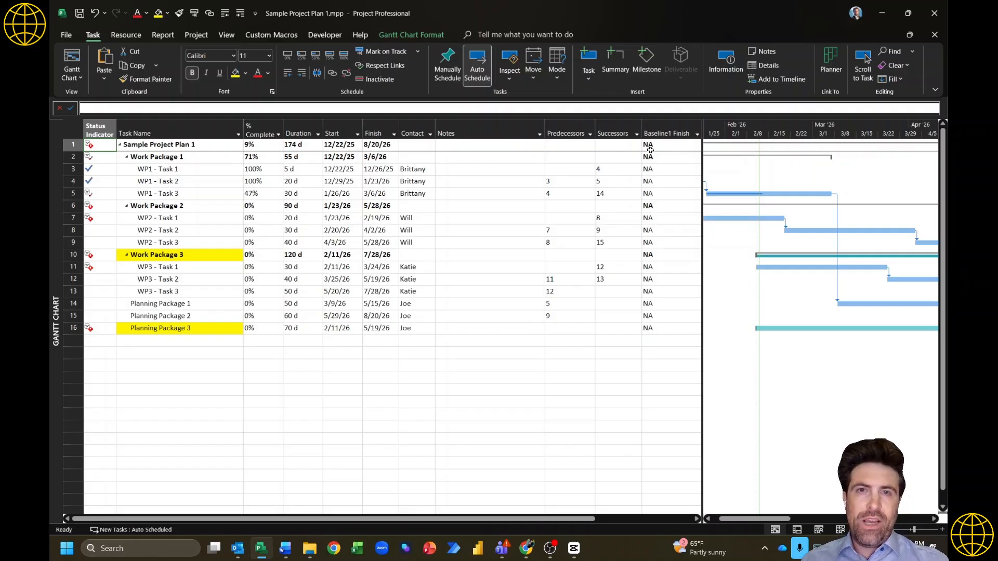
left_click(677, 126)
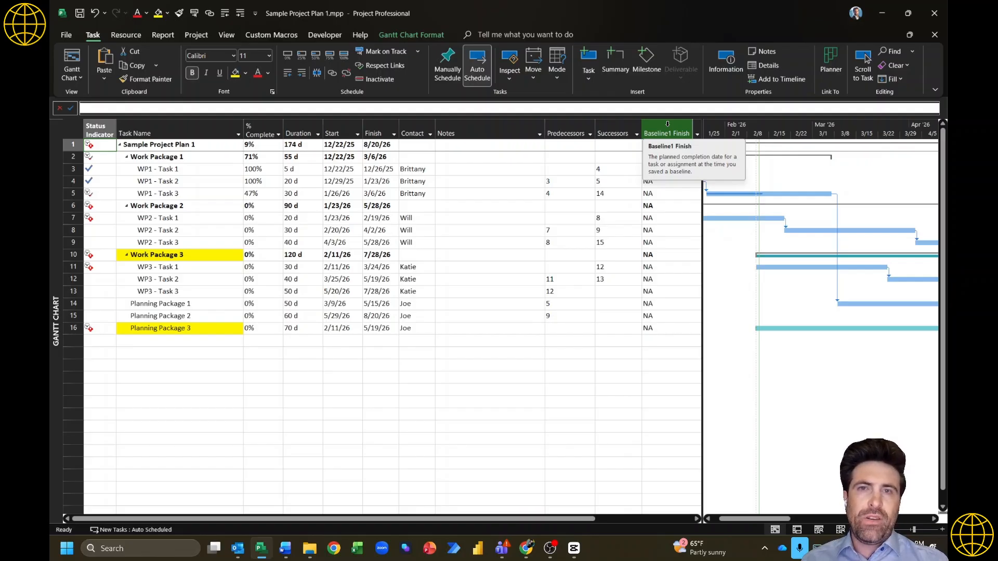
right_click(669, 127)
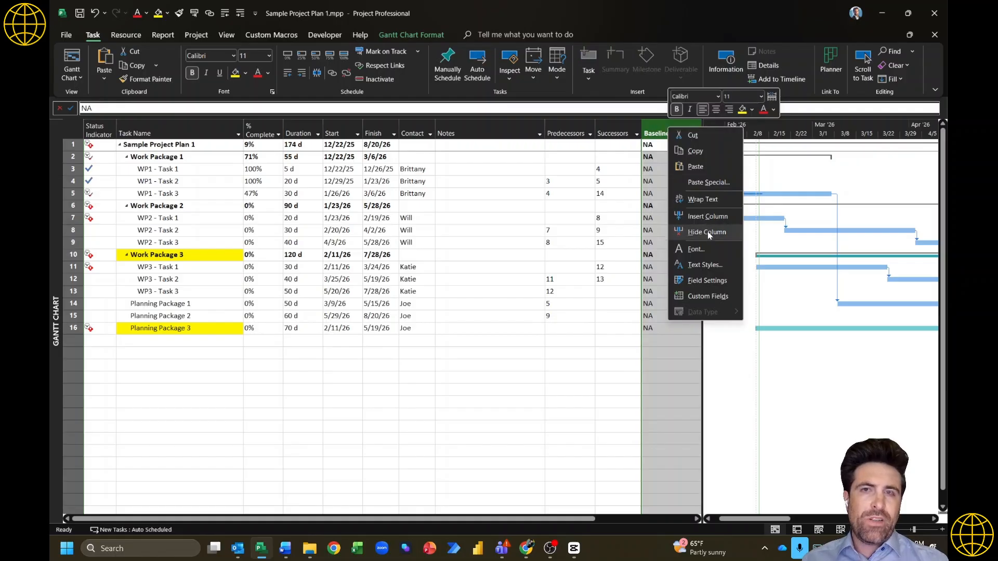
left_click(708, 281)
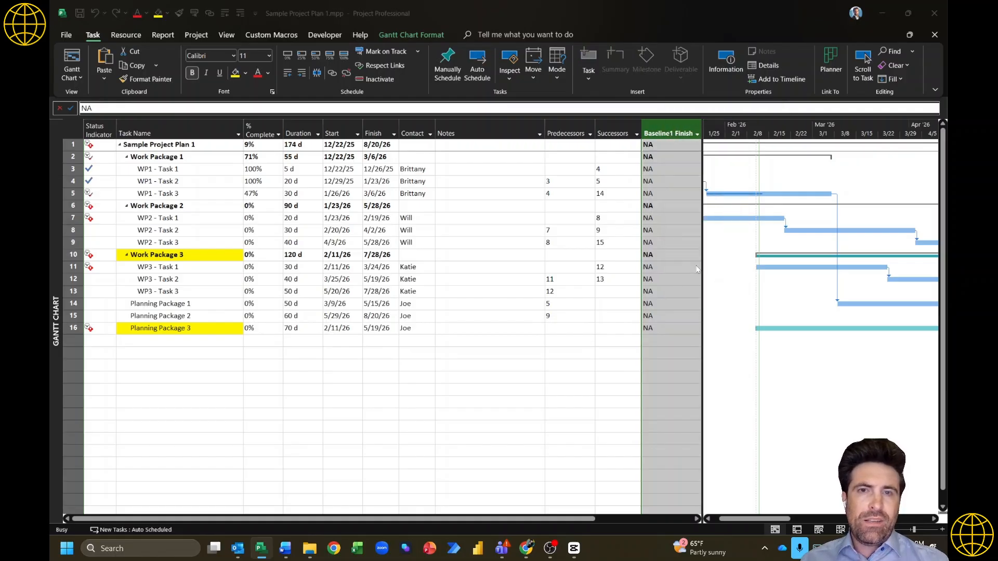
left_click(475, 251)
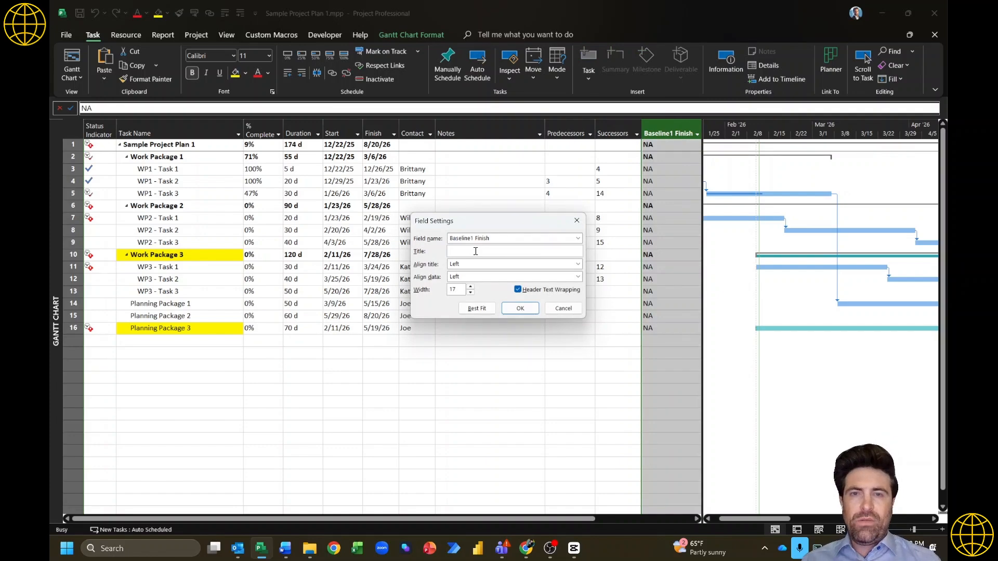
type("Prev")
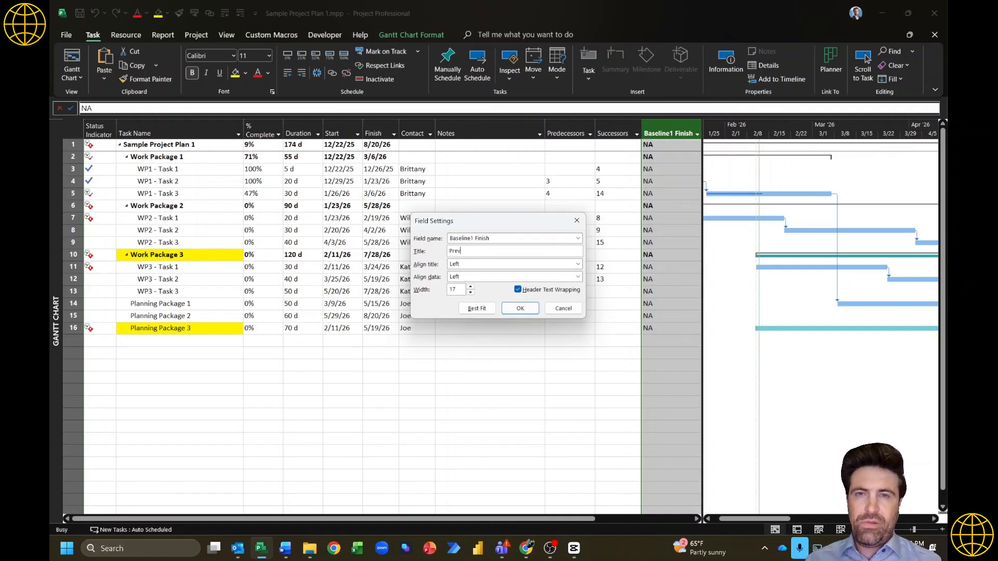
type(" Finish")
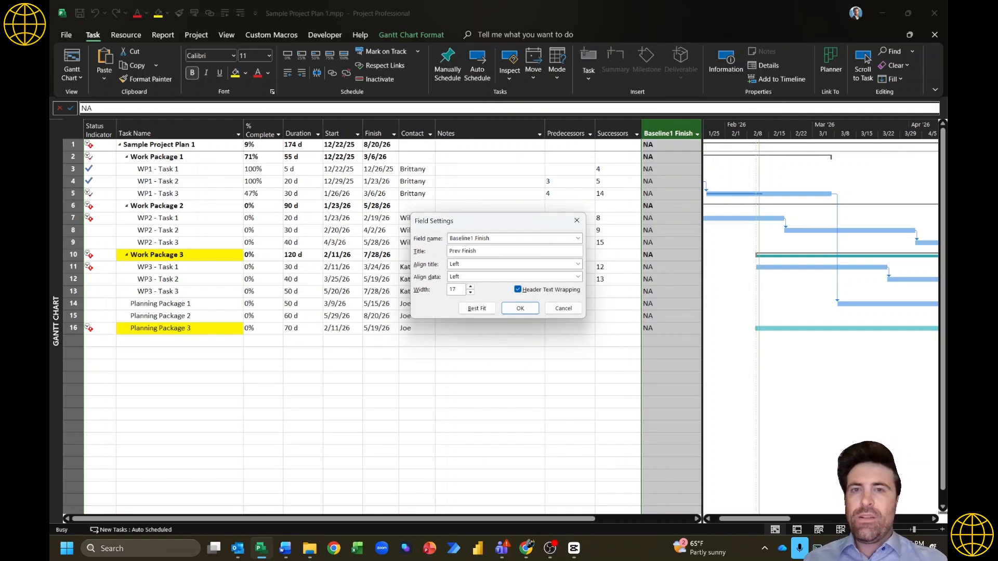
left_click(521, 305)
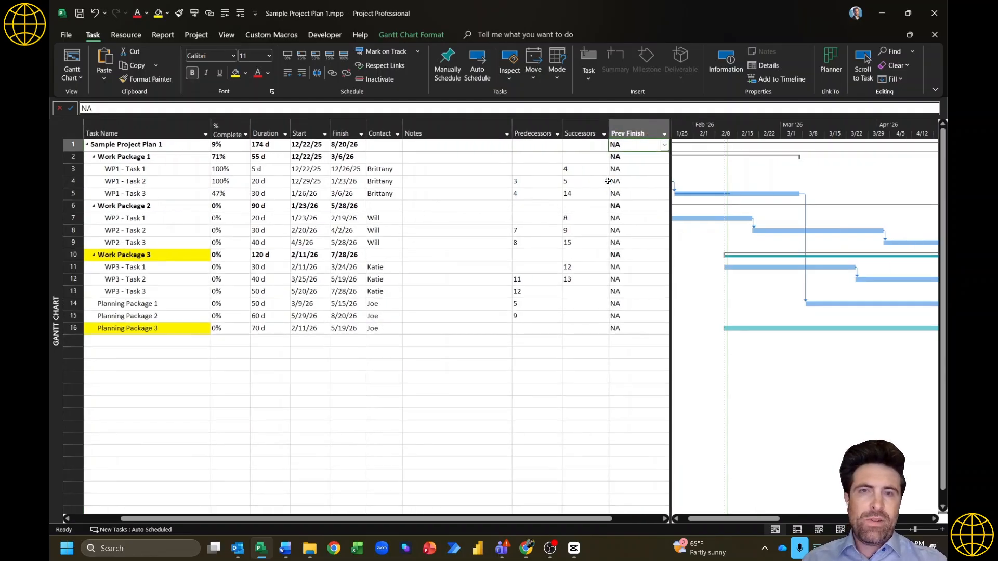
left_click_drag(540, 516, 492, 516)
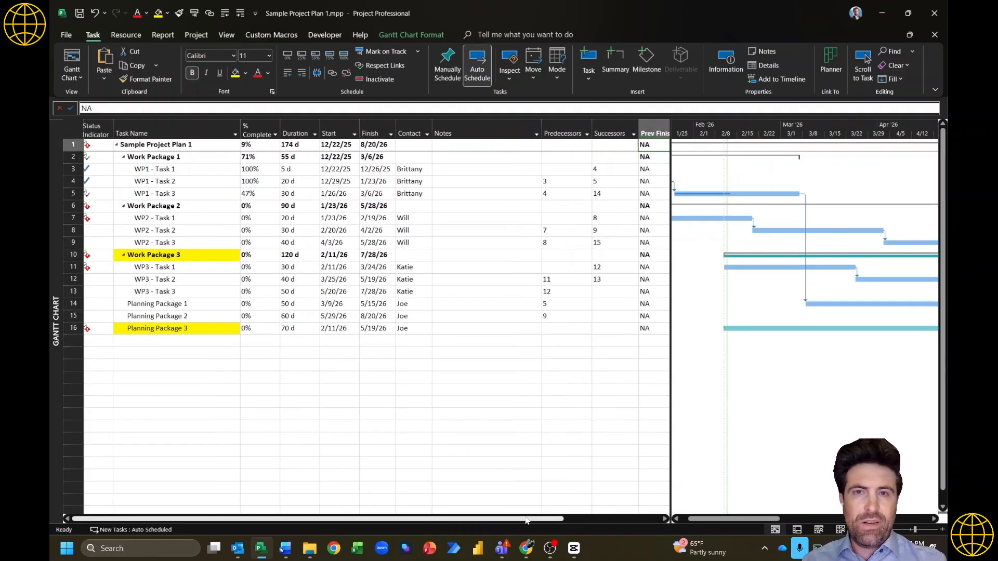
left_click_drag(670, 358, 702, 362)
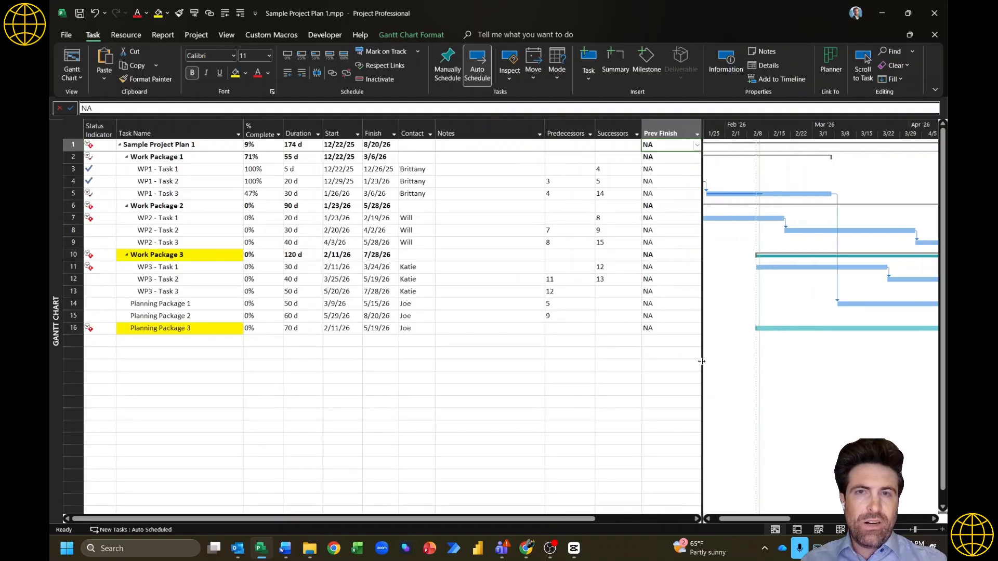
left_click(664, 158)
left_click(666, 144)
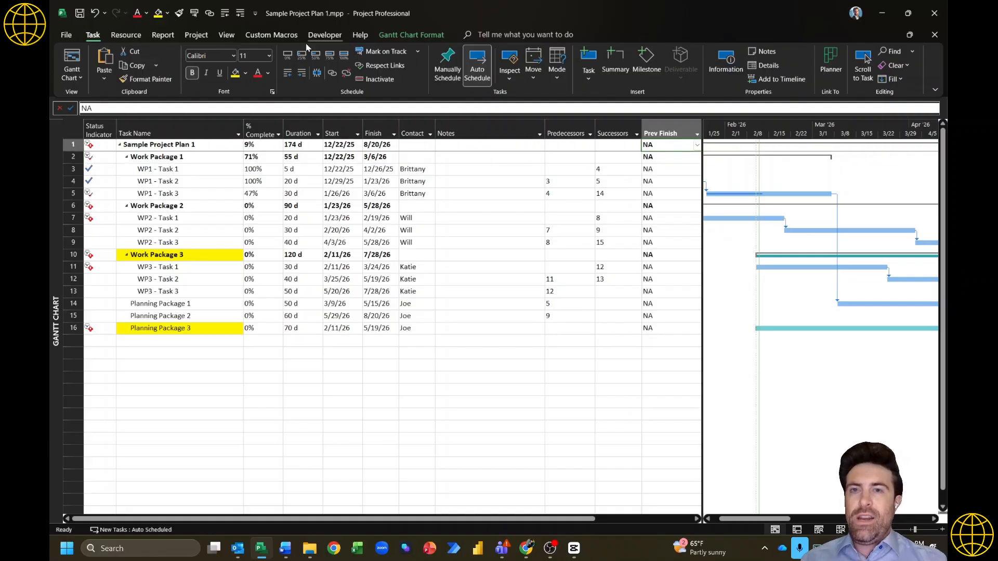
Step: Title the Status Indicator column "i", narrow it to fit its icons, and shrink the table area to end after Prev Finish
right_click(97, 128)
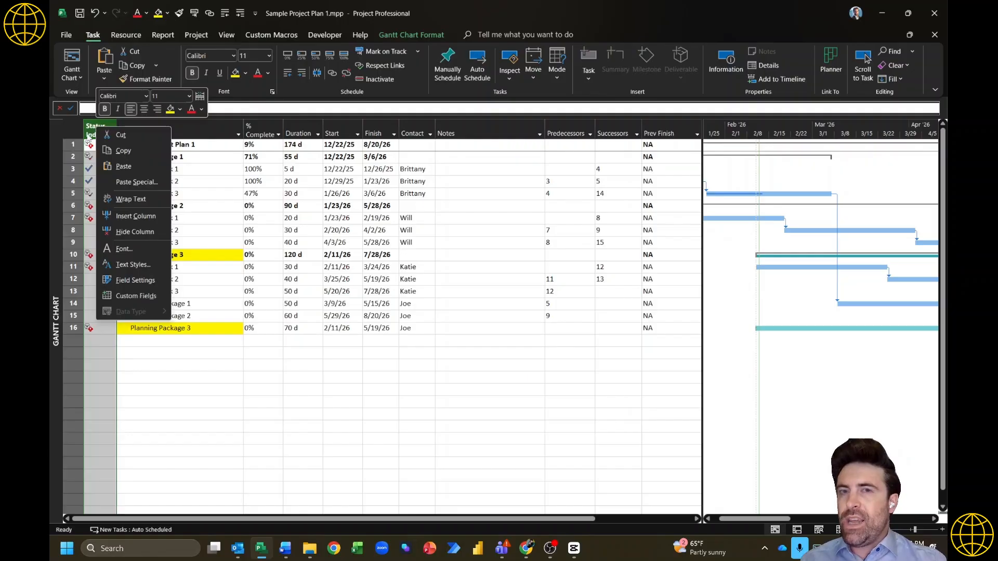
left_click(87, 136)
right_click(99, 131)
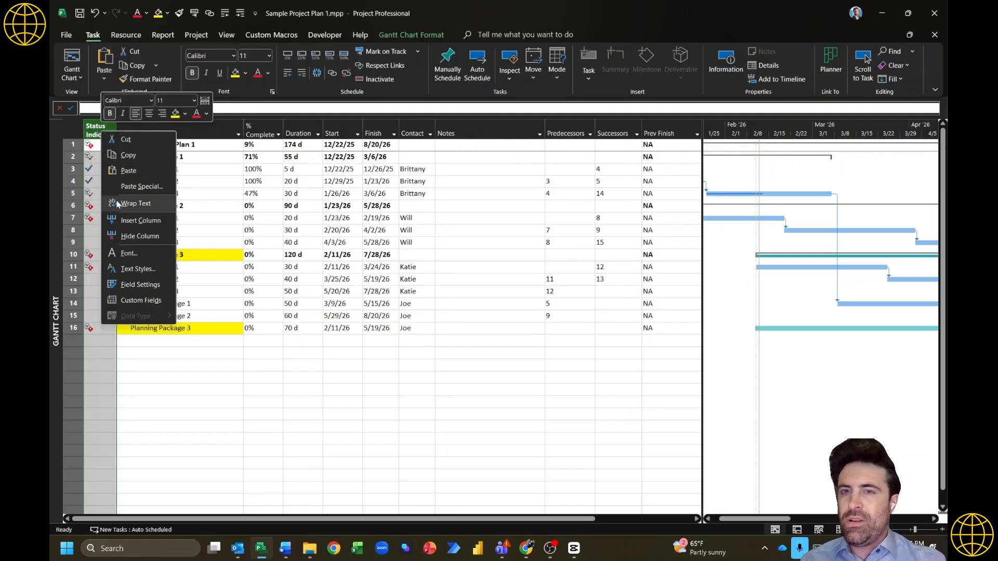
left_click(156, 286)
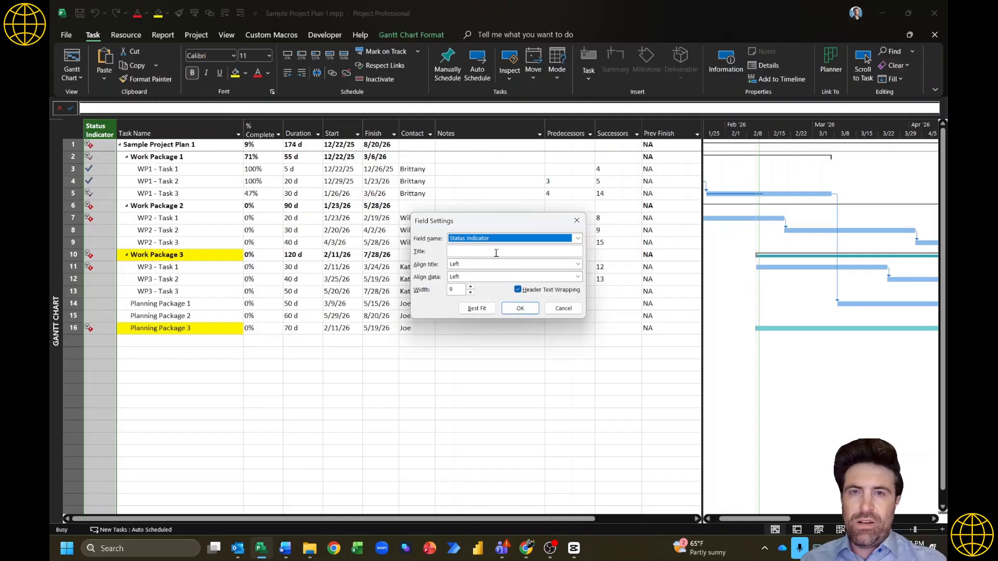
left_click(496, 252)
type("i")
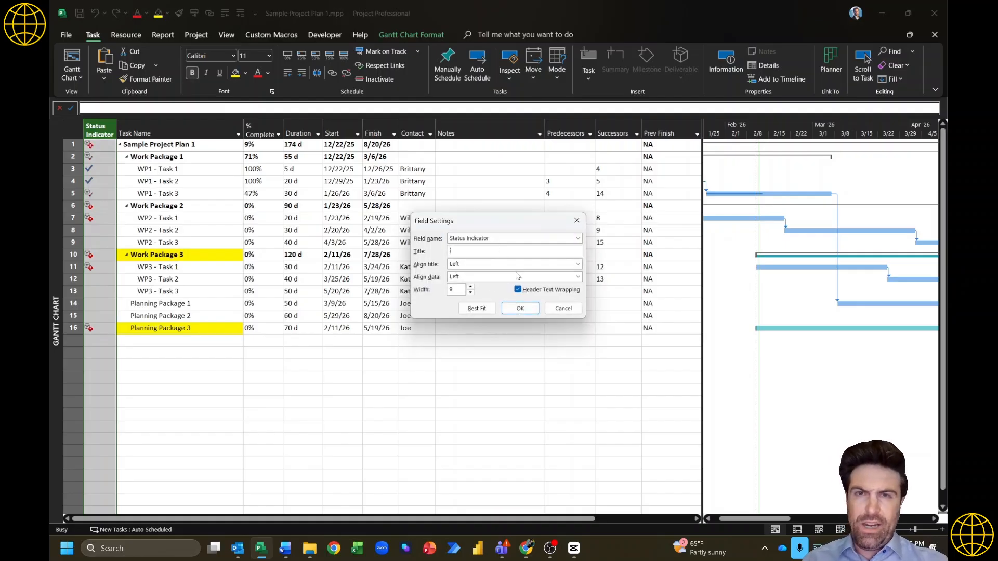
left_click(536, 310)
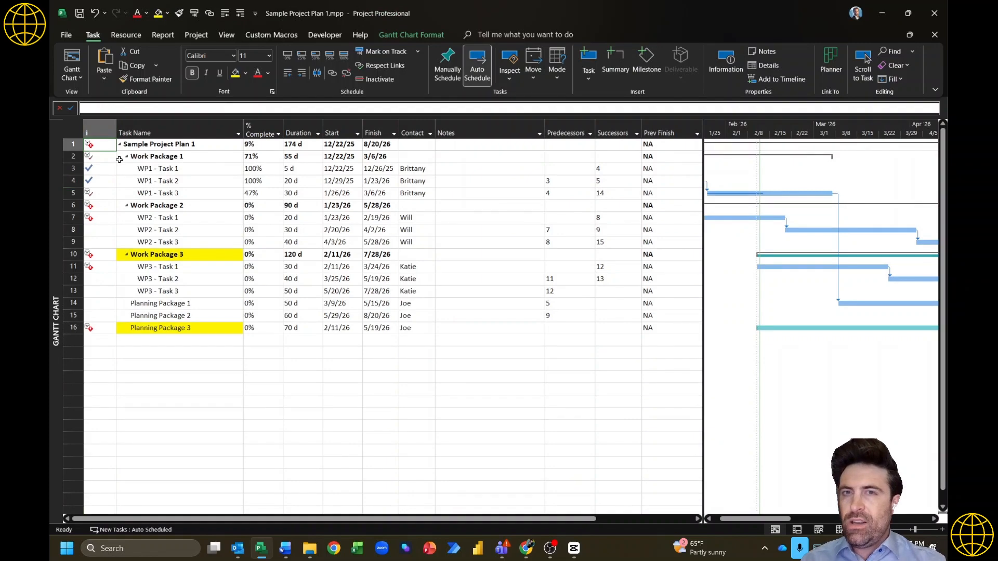
left_click_drag(117, 132, 99, 132)
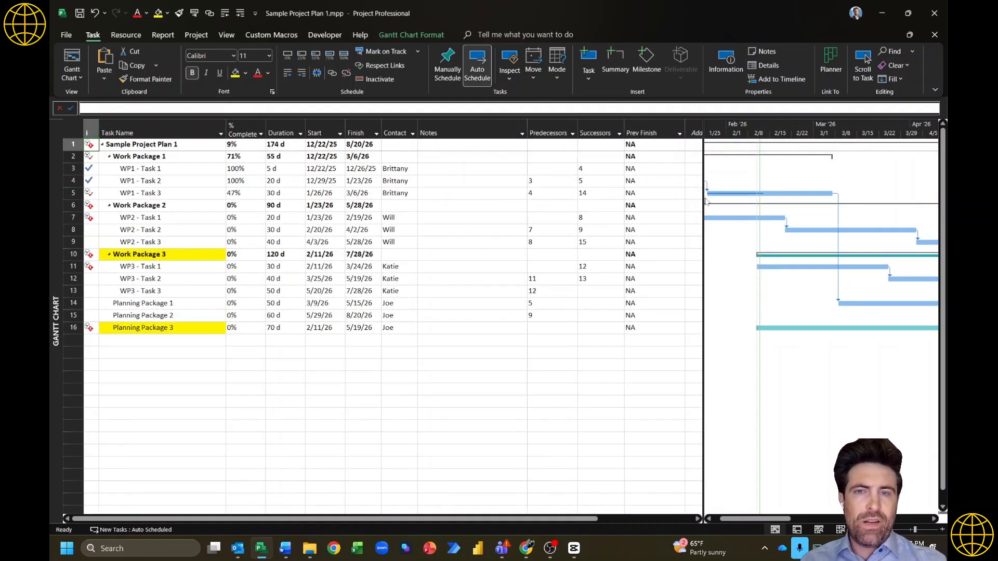
left_click_drag(705, 201, 690, 202)
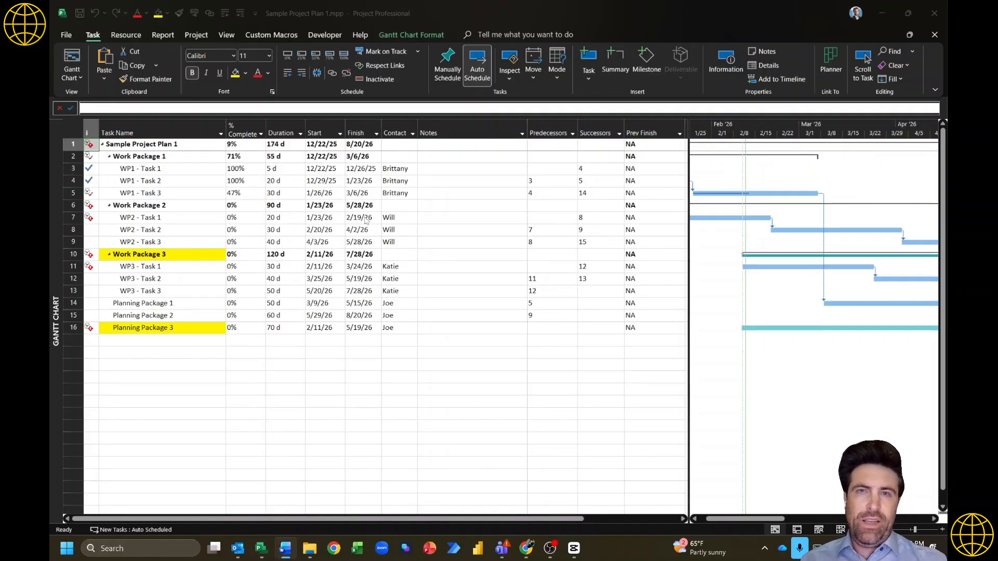
left_click(635, 147)
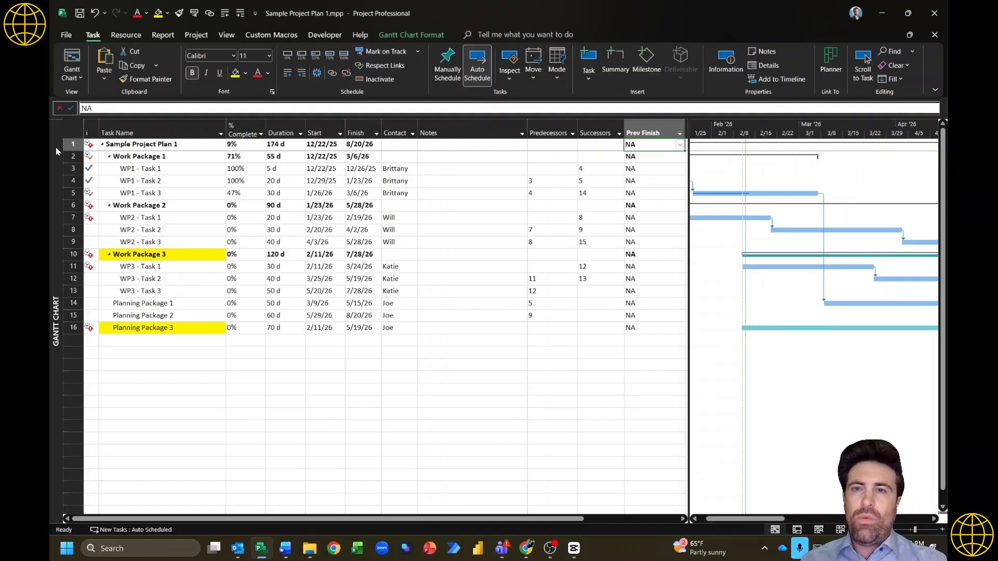
left_click(183, 143)
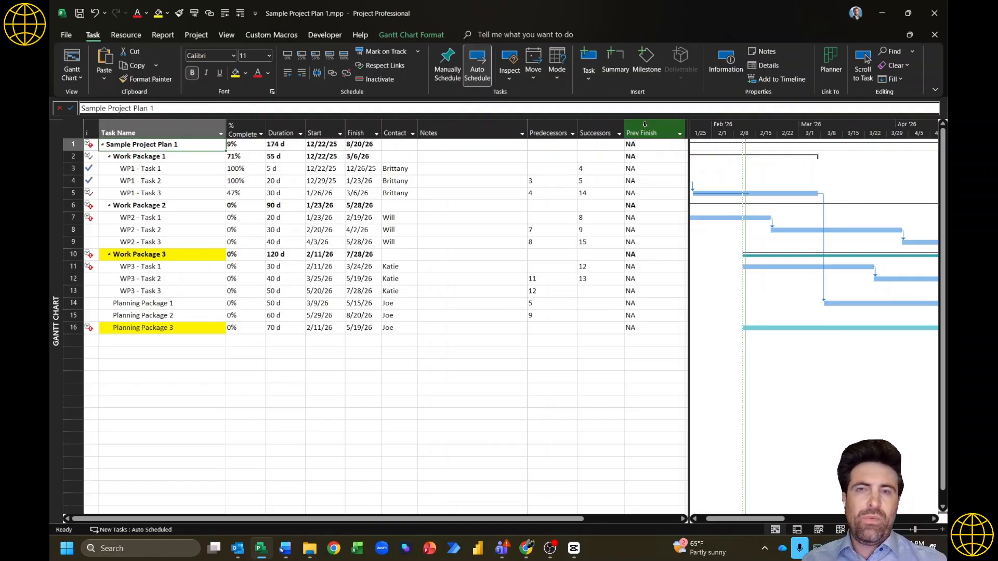
left_click(640, 147)
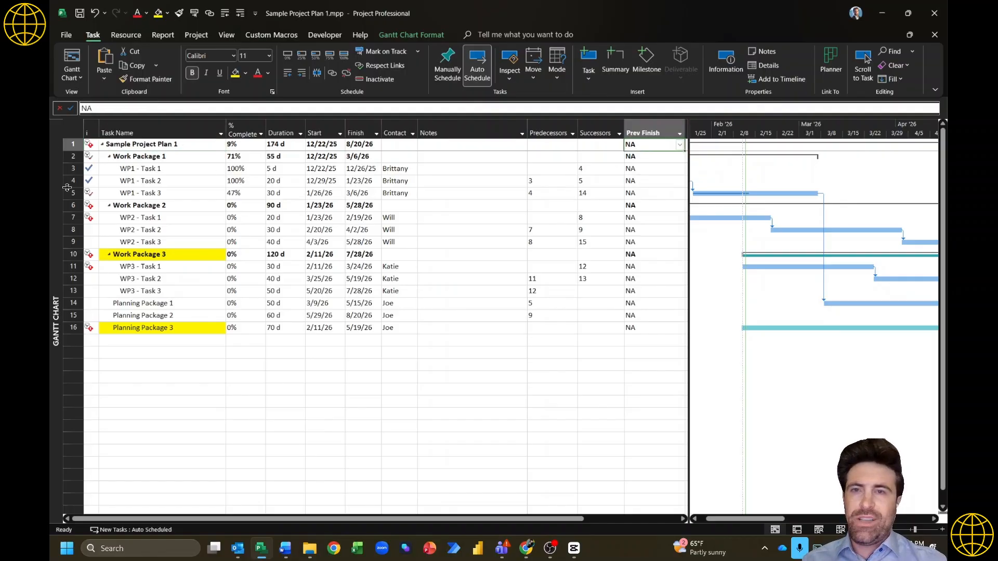
left_click(163, 217)
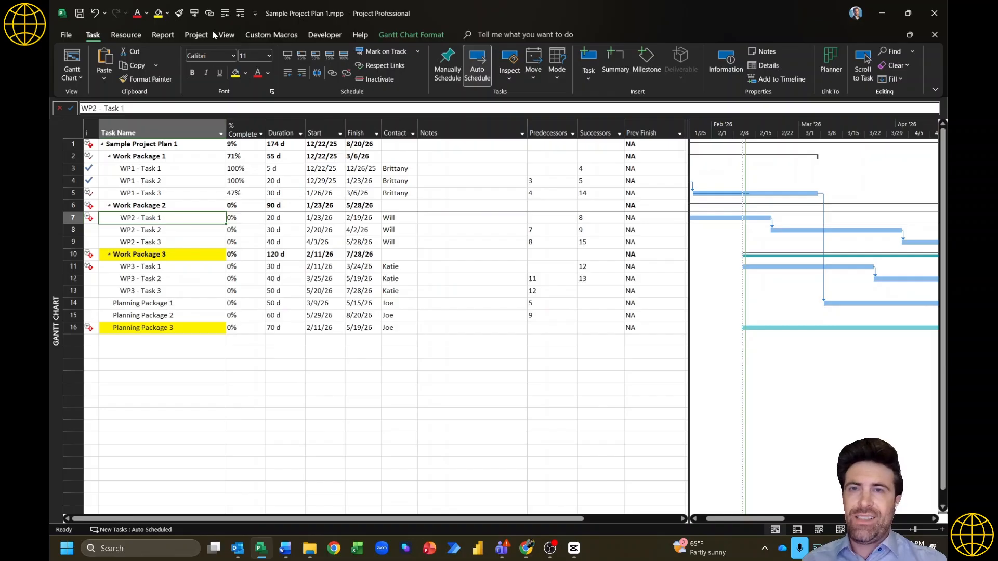
Step: Set Baseline 1 for the entire project
left_click(196, 35)
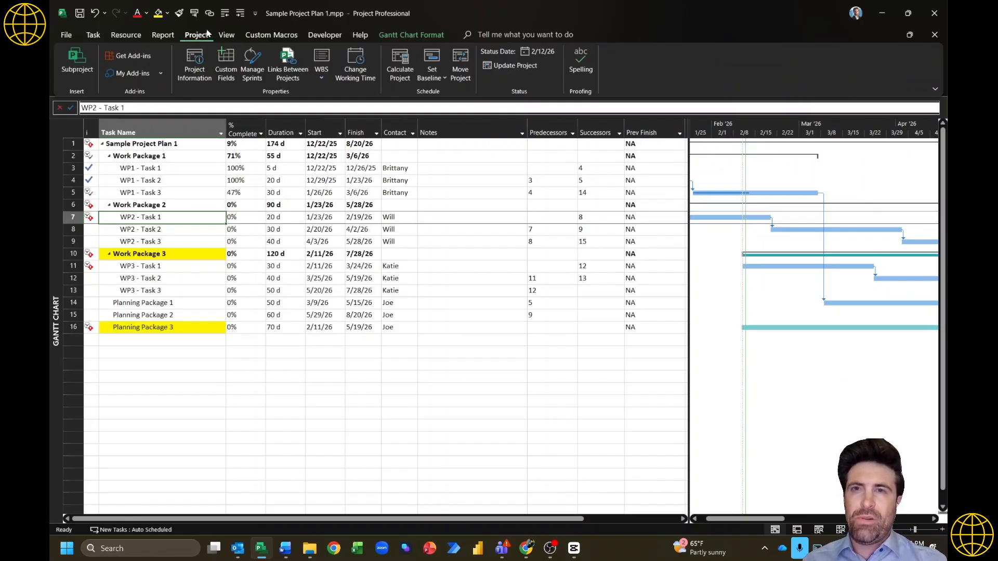
left_click(431, 73)
left_click(439, 95)
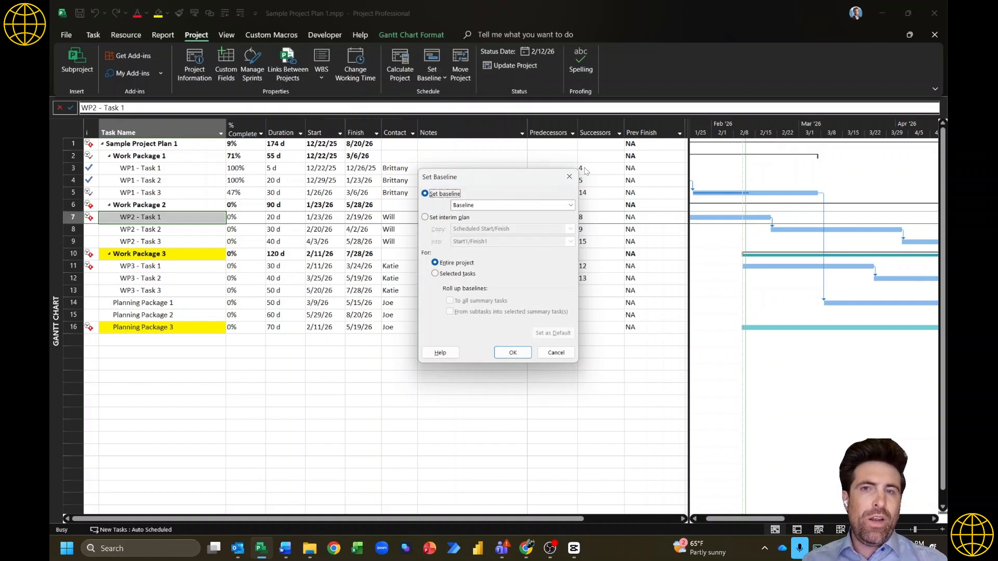
left_click(481, 207)
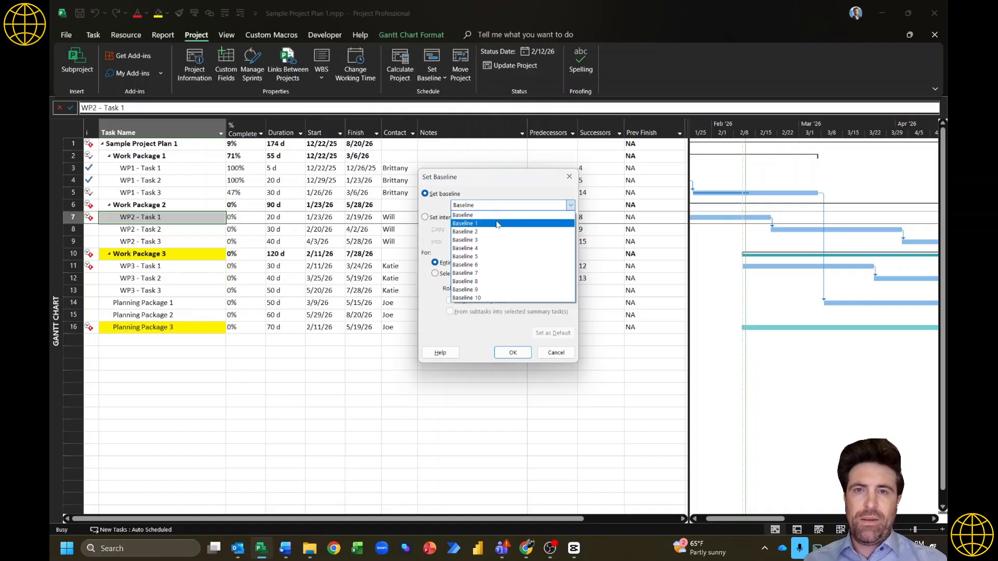
left_click(494, 223)
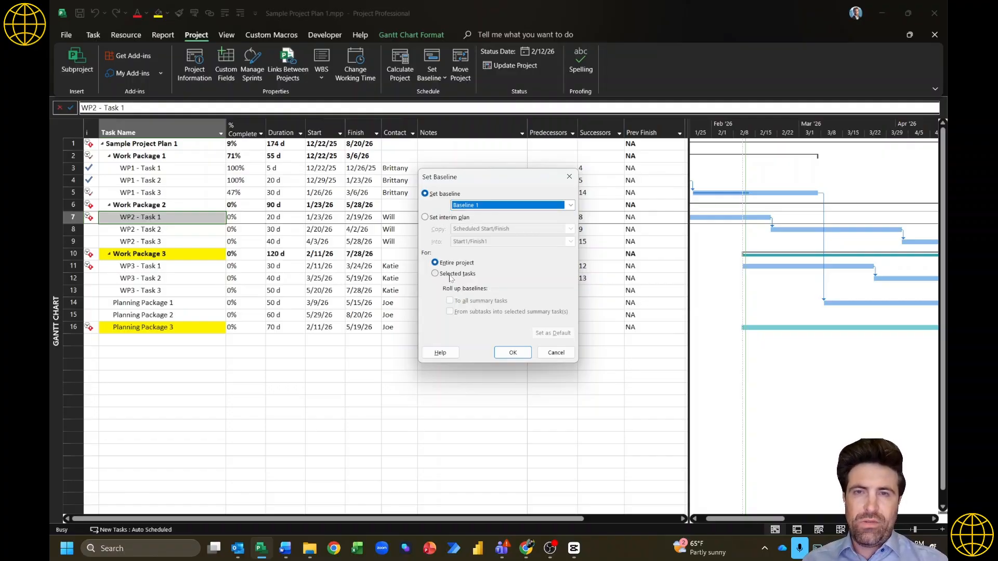
left_click(523, 353)
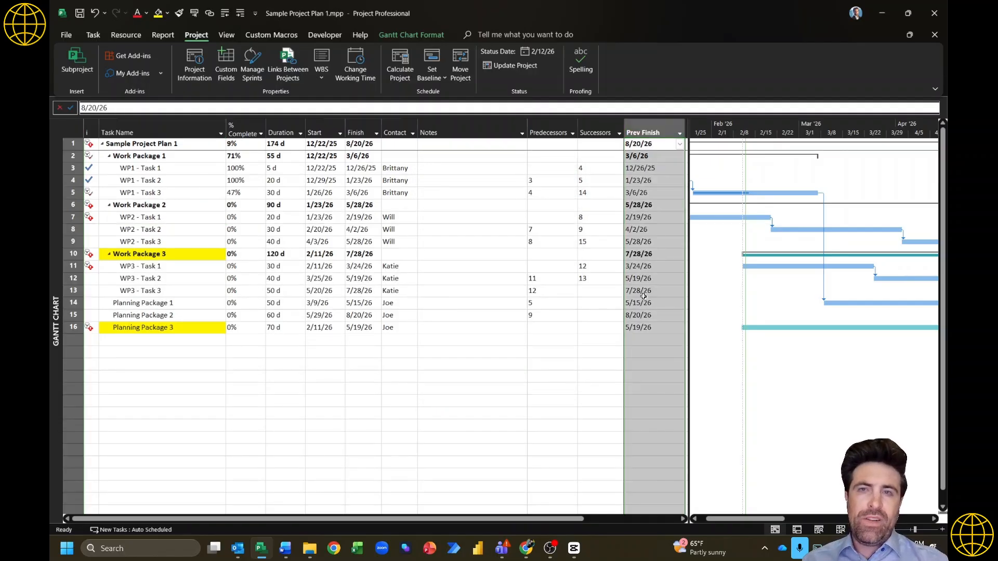
type("s")
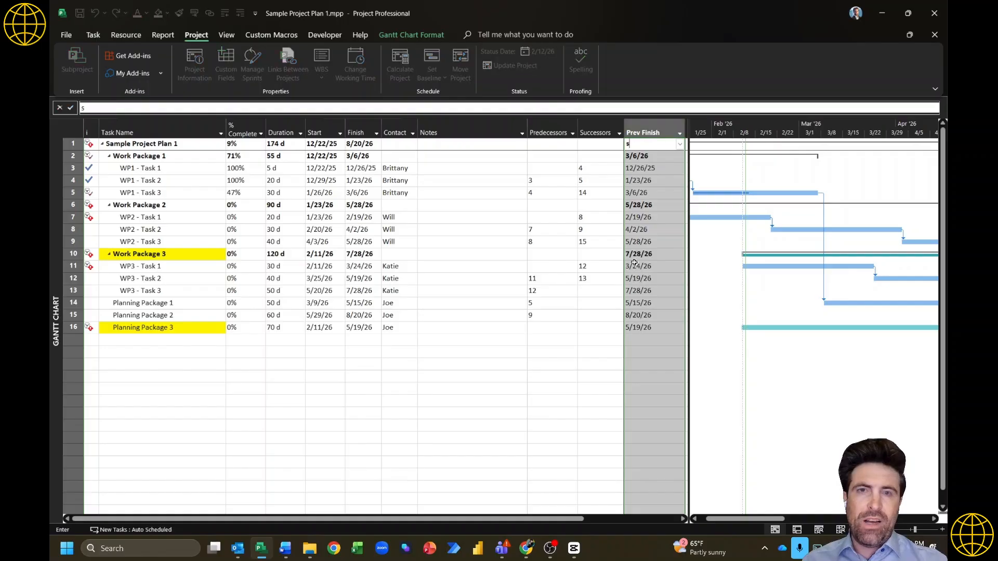
key("Escape")
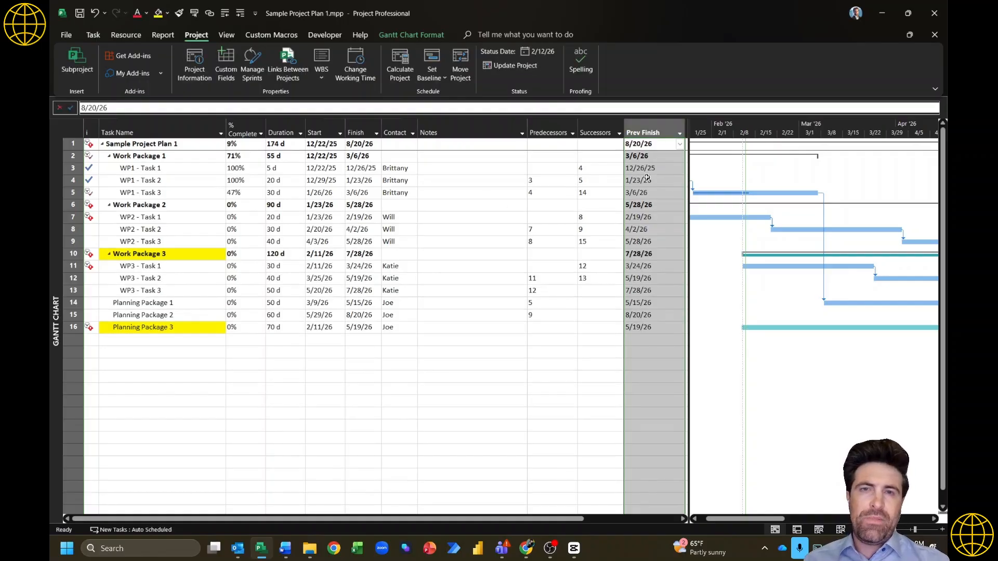
left_click(183, 218)
key("Up")
key("Up")
key("Up")
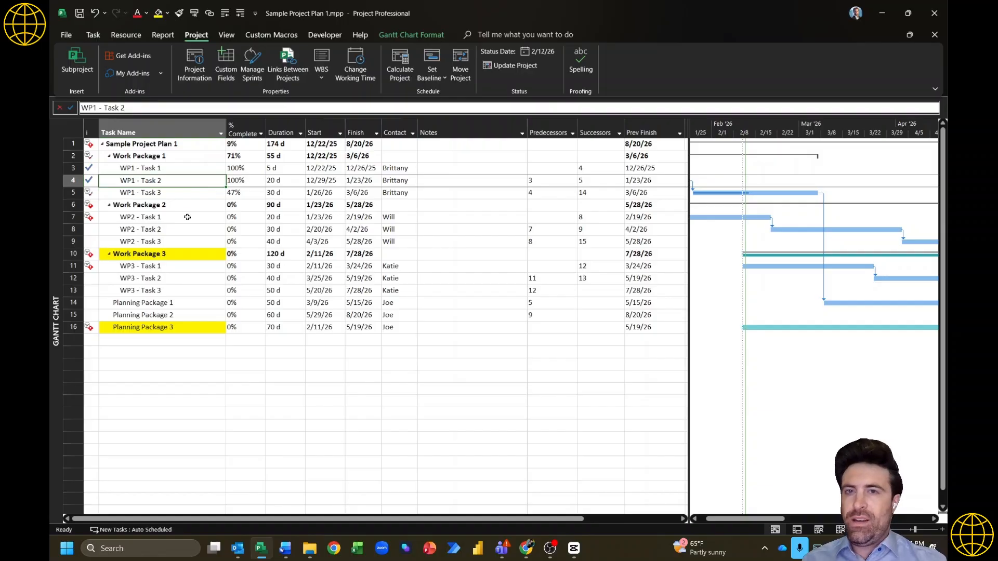
left_click(187, 217)
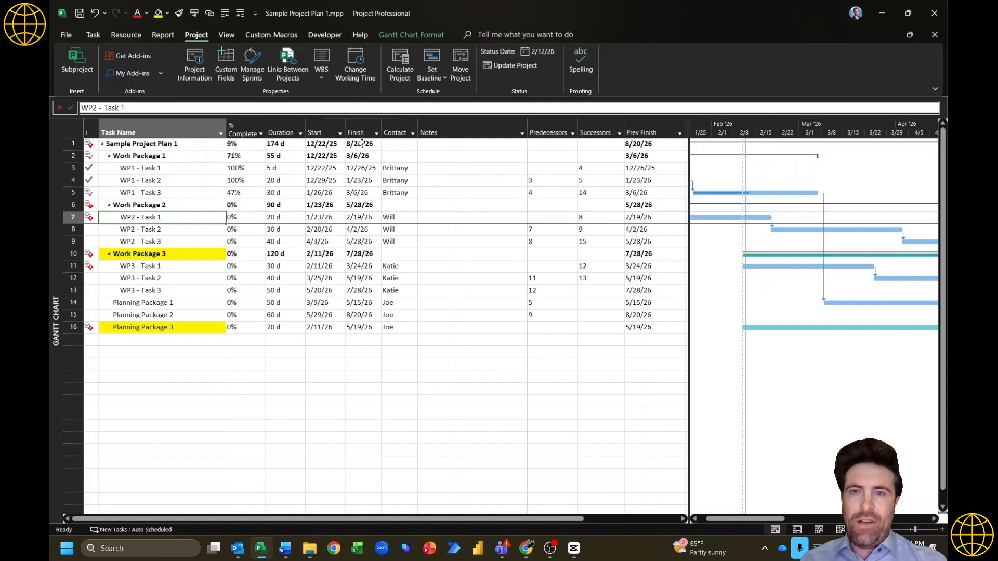
left_click_drag(196, 167, 216, 191)
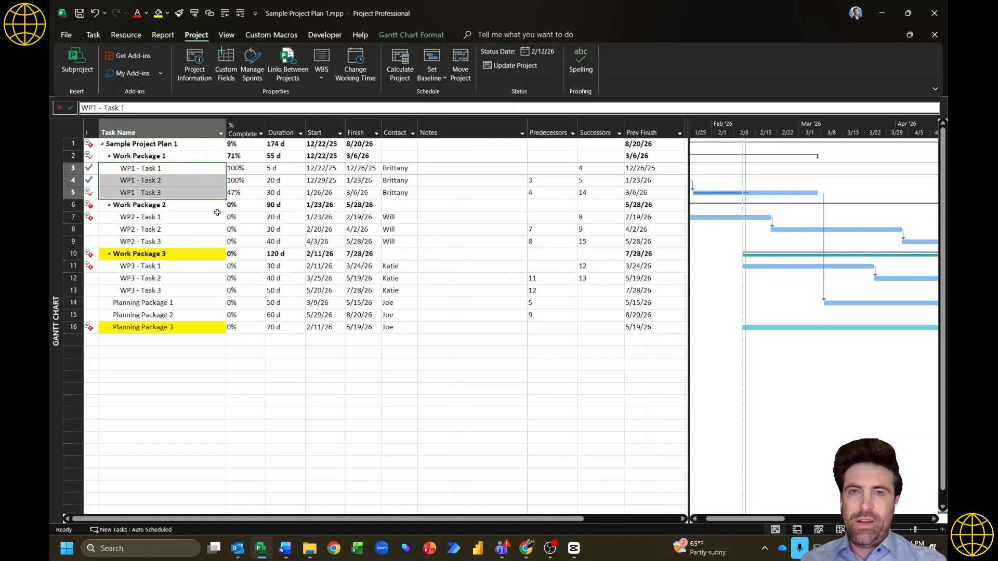
Step: Mark the three Work Package 2 tasks as on track, WP2 - Task 1 through WP2 - Task 3
left_click(186, 217)
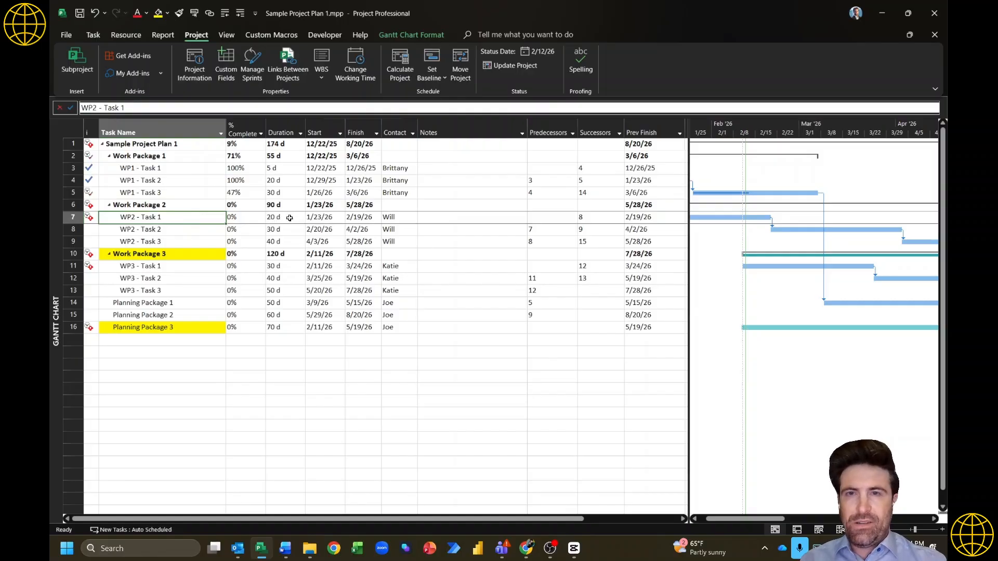
left_click(250, 217)
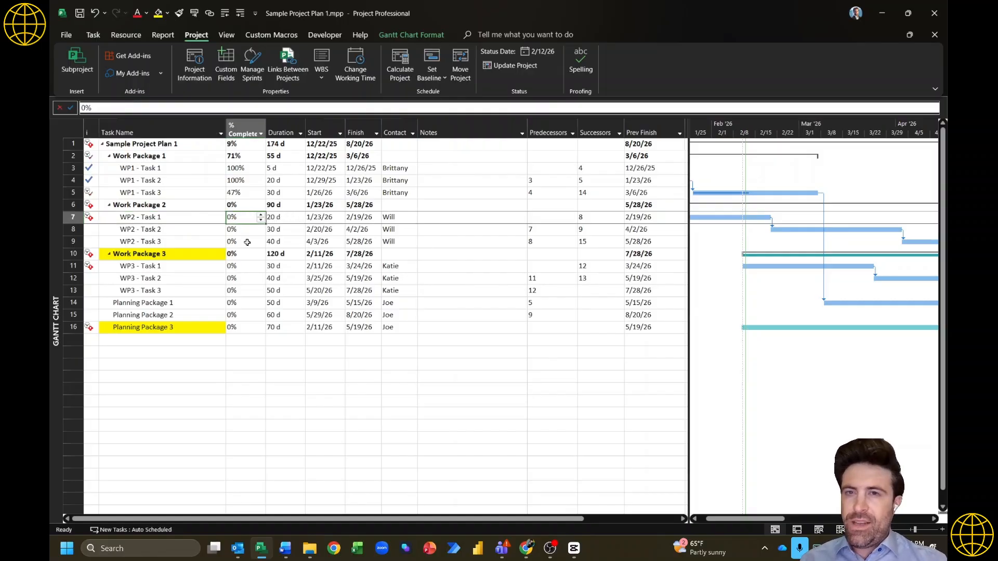
left_click_drag(249, 217, 248, 243)
left_click(194, 14)
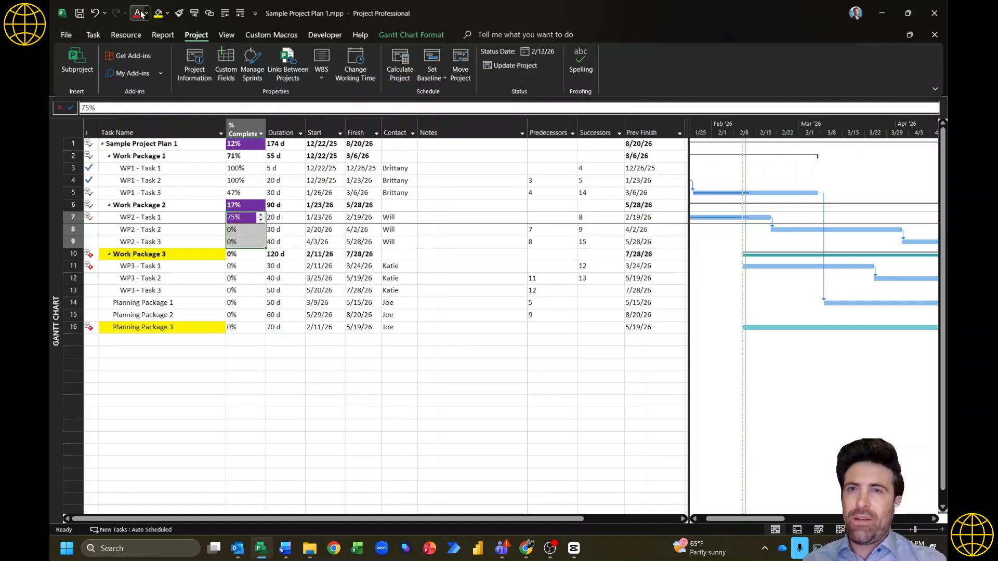
Step: Move the start of WP2 - Task 2 to 2/24/26, keeping its link to WP2 - Task 1 and suppressing further prompts about this
left_click(251, 230)
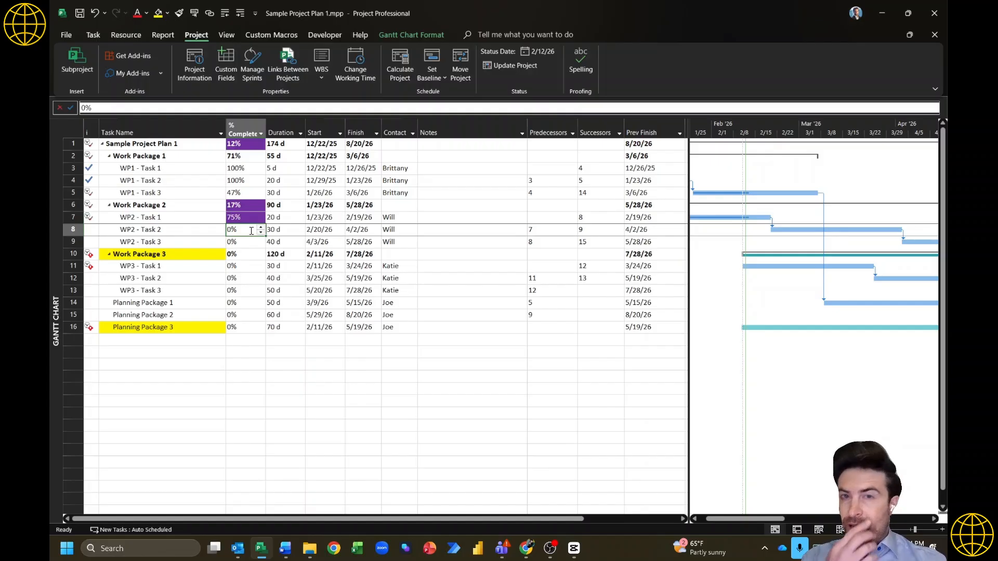
left_click(329, 232)
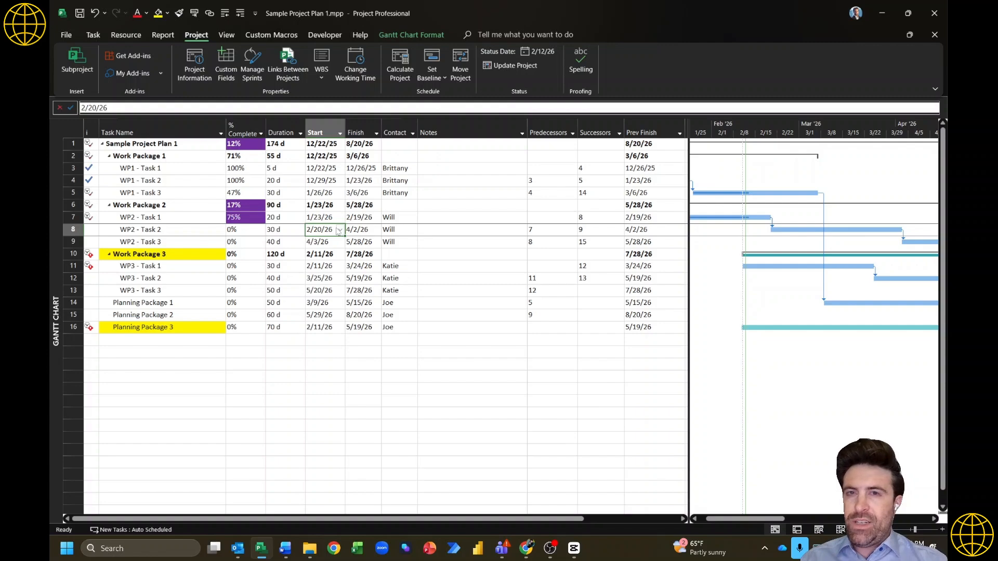
left_click(339, 231)
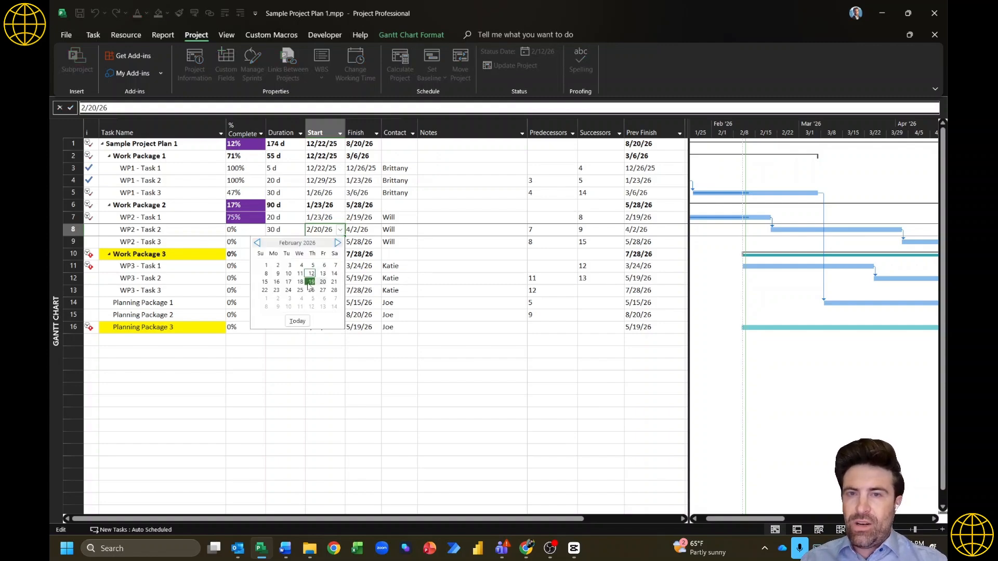
left_click(287, 290)
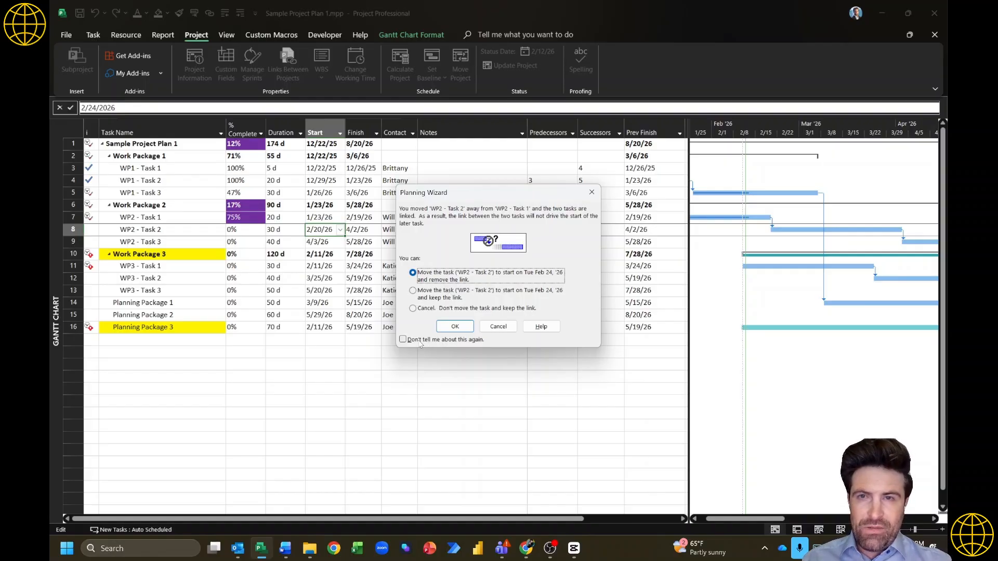
left_click(412, 291)
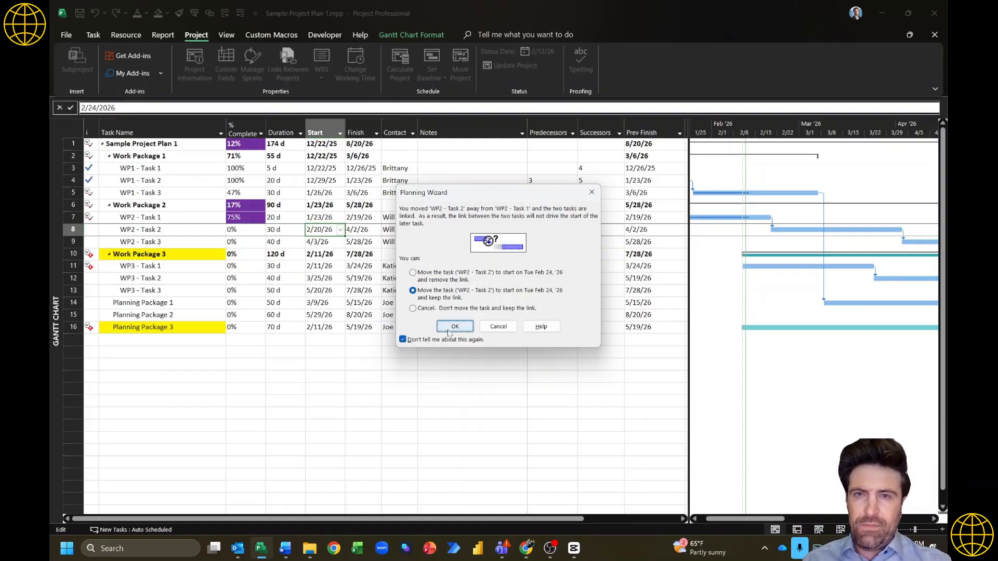
left_click(455, 327)
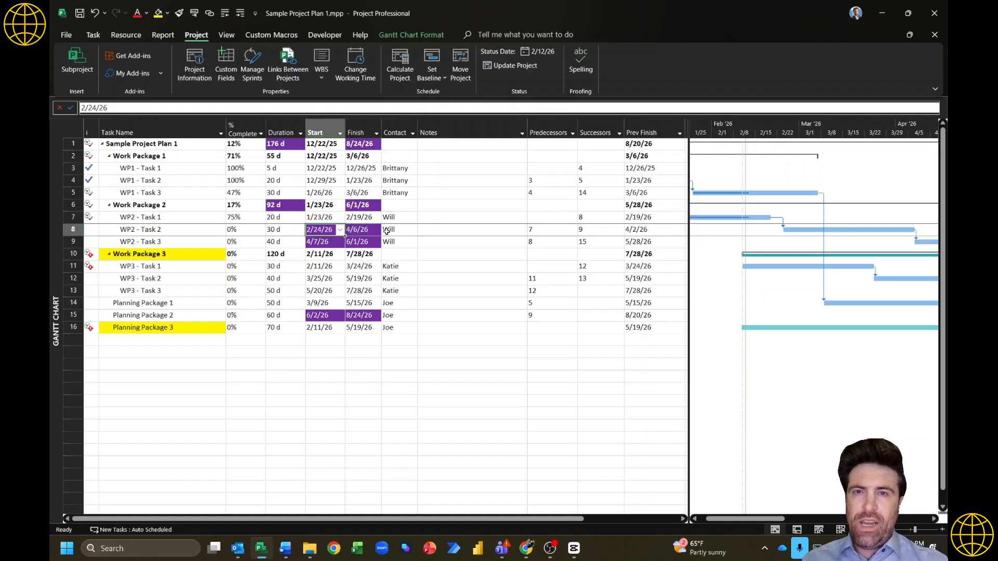
Step: Compare the Finish and Prev Finish columns, focusing on the Work Package 2 finish dates
left_click(358, 133)
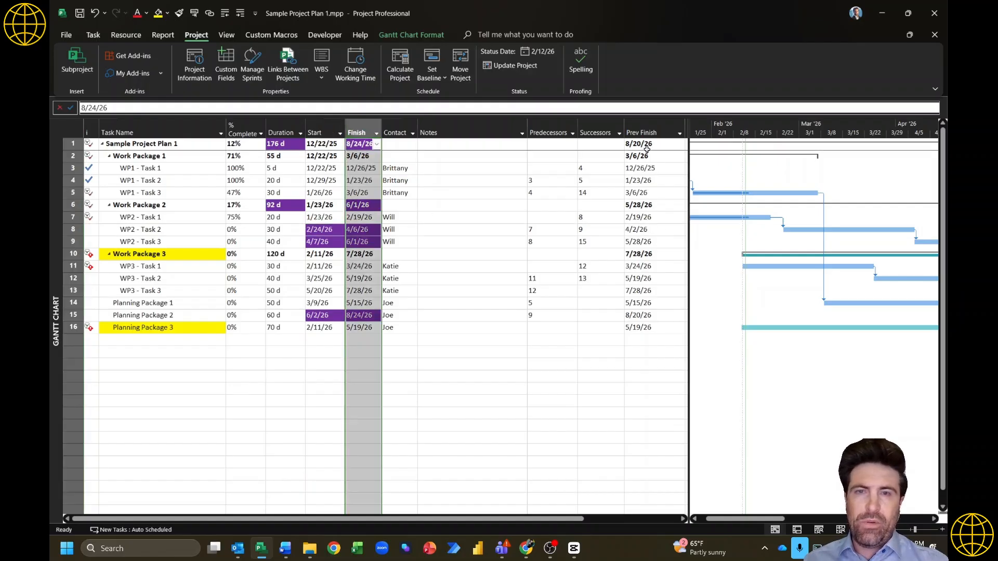
left_click(643, 133, "ctrl")
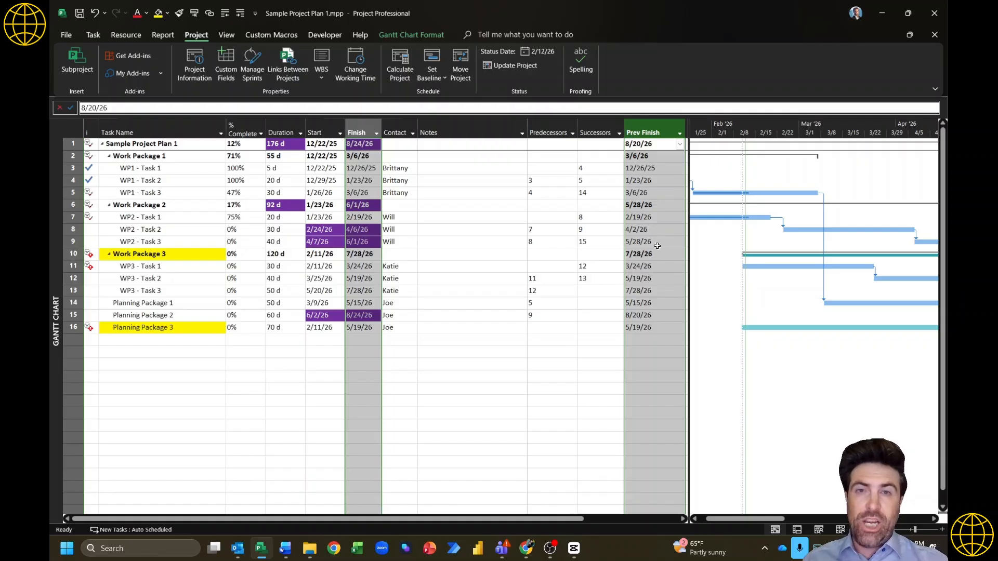
left_click(366, 206)
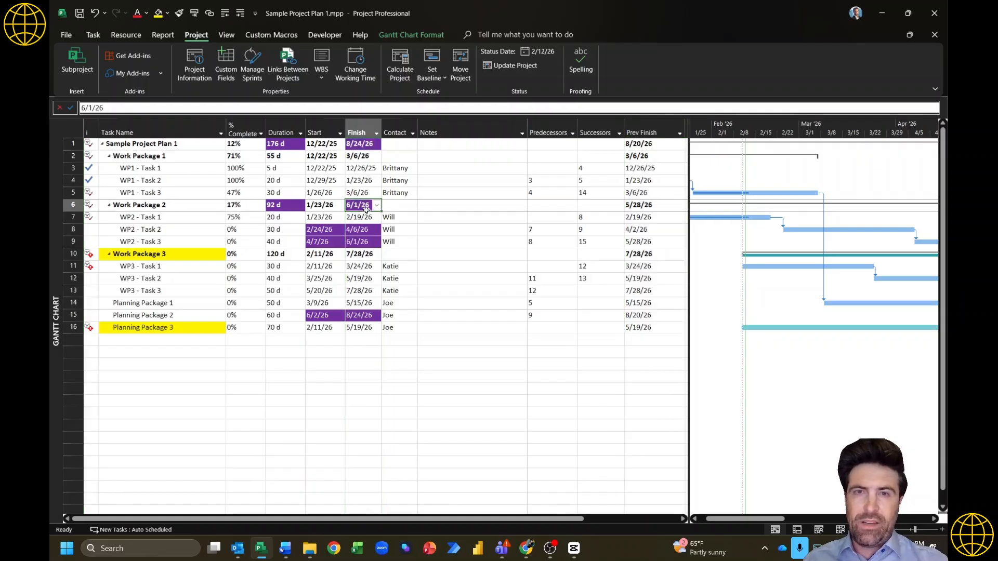
left_click_drag(366, 209, 363, 243)
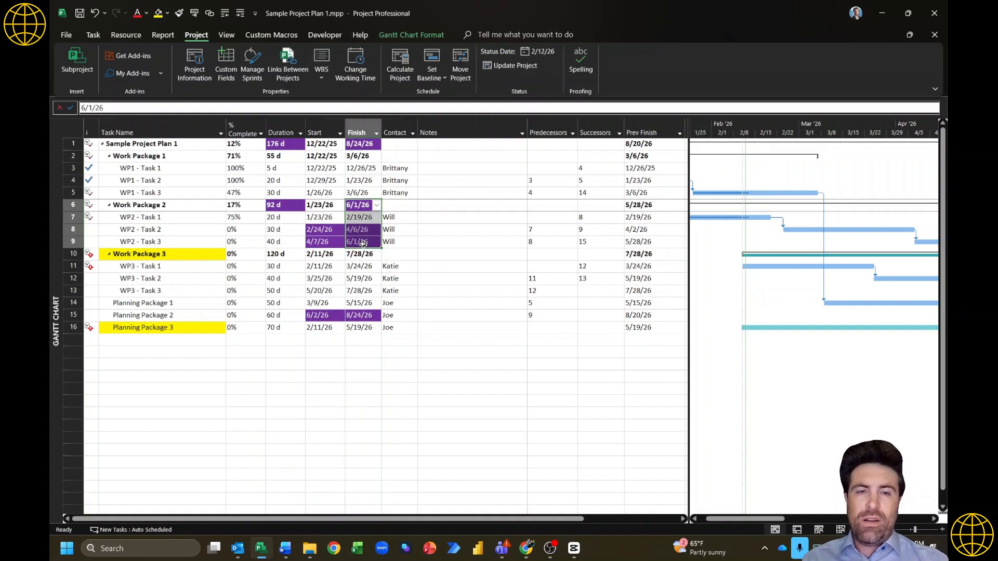
left_click(643, 132)
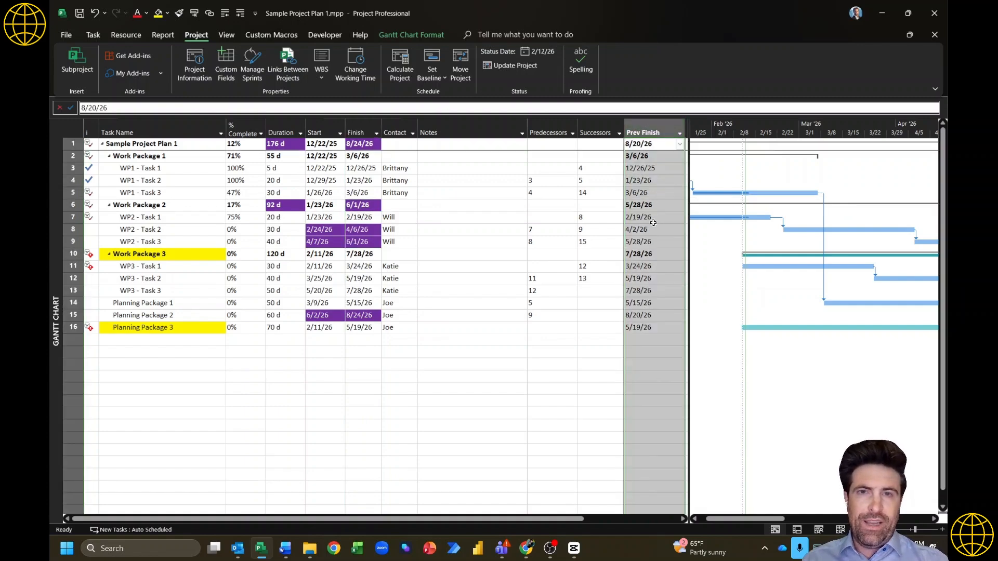
Step: Mark all tasks from WP3 - Task 1 through Planning Package 3 as on track
left_click(187, 264)
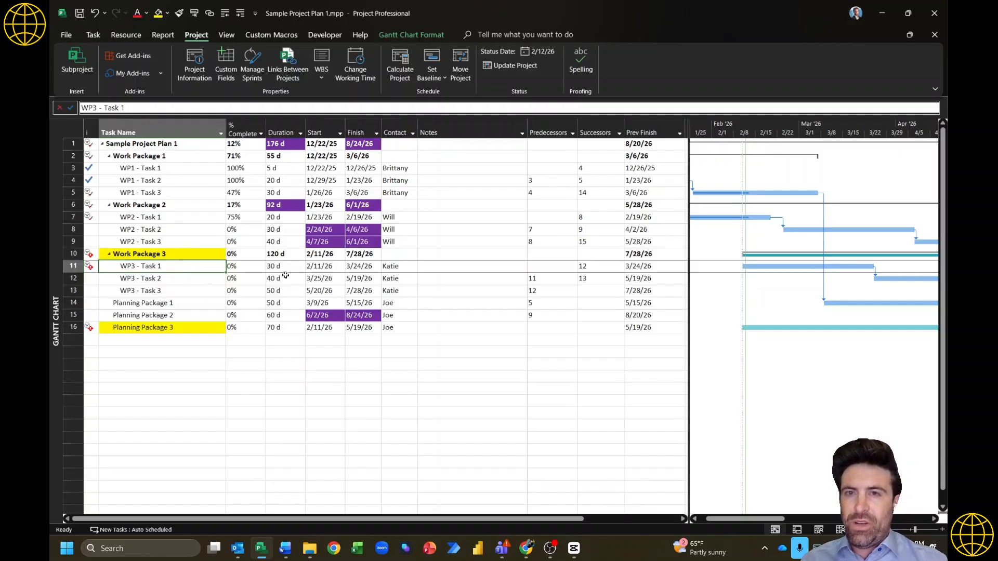
left_click(196, 291, "shift")
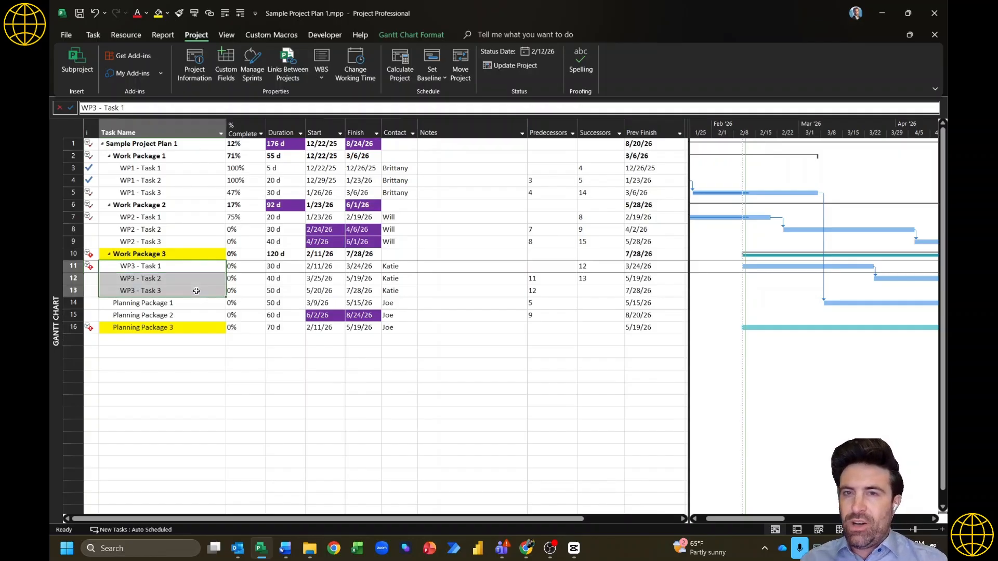
left_click(200, 325, "shift")
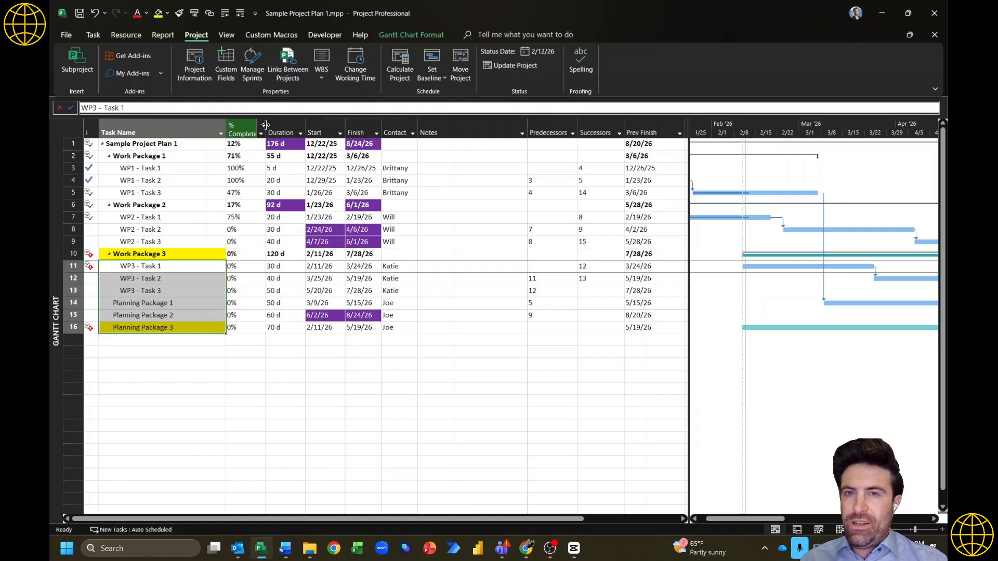
left_click(192, 15)
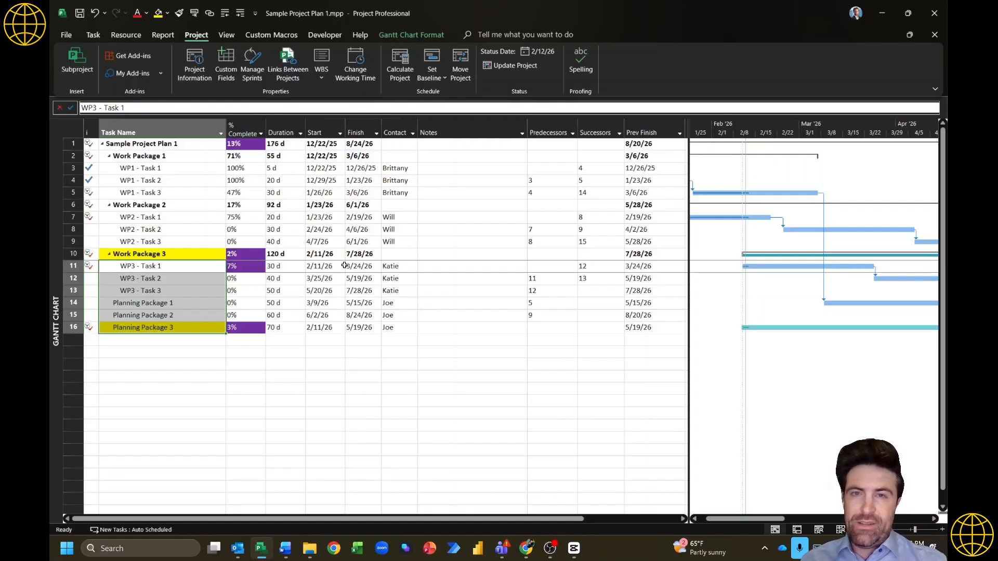
Step: Set the duration of WP3 - Task 1 to 40 days
left_click(395, 265)
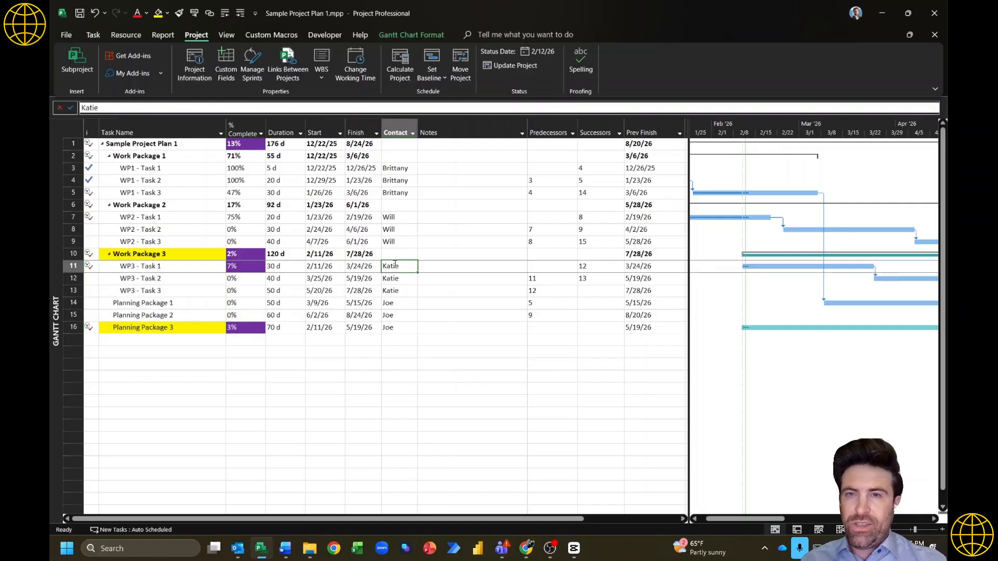
left_click(316, 266)
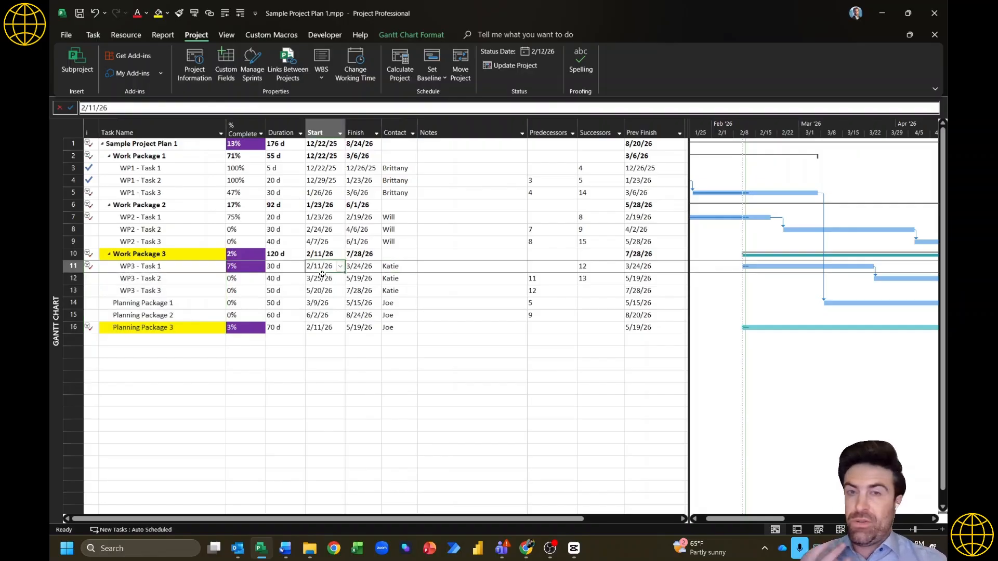
left_click(248, 268)
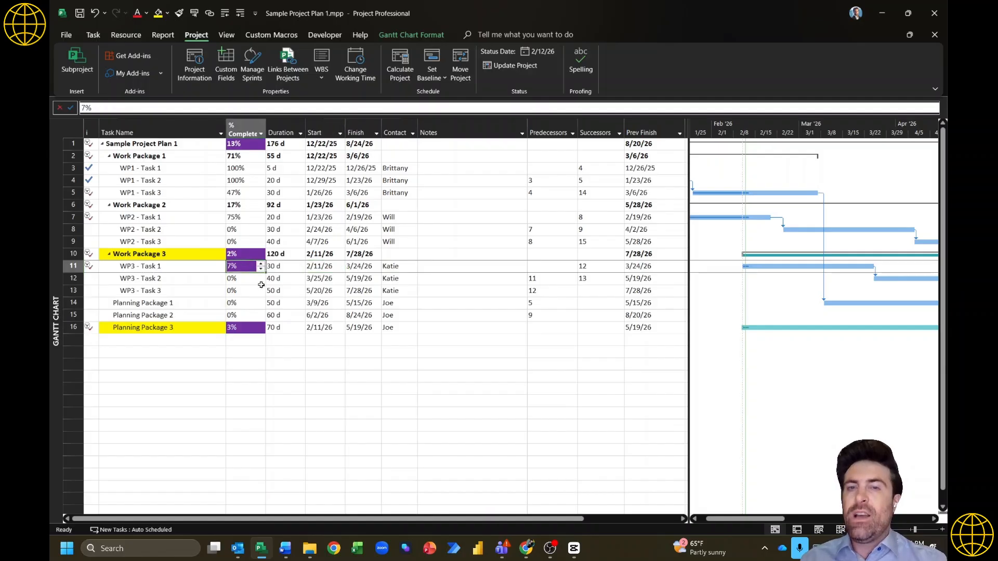
left_click(289, 267)
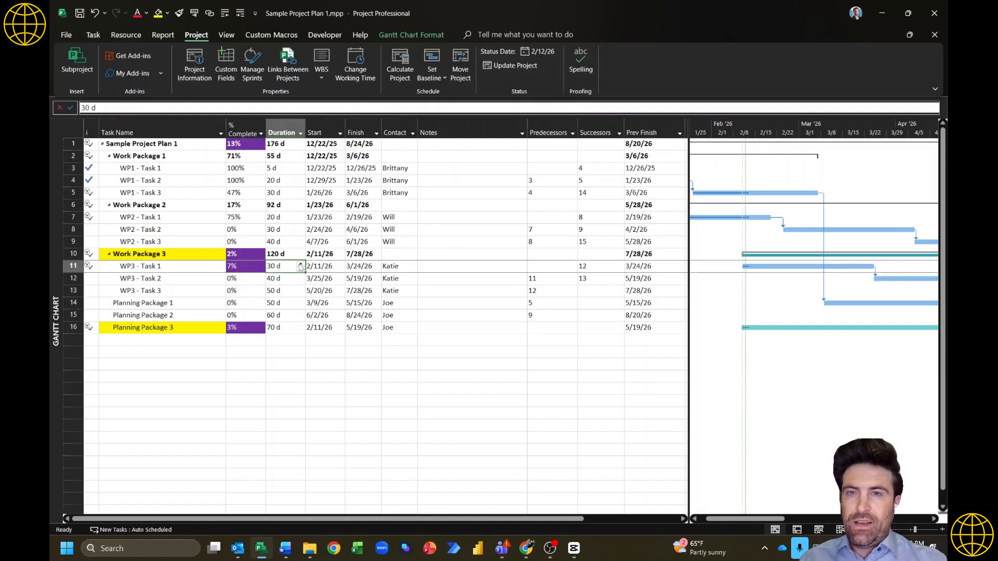
type("40")
key("Return")
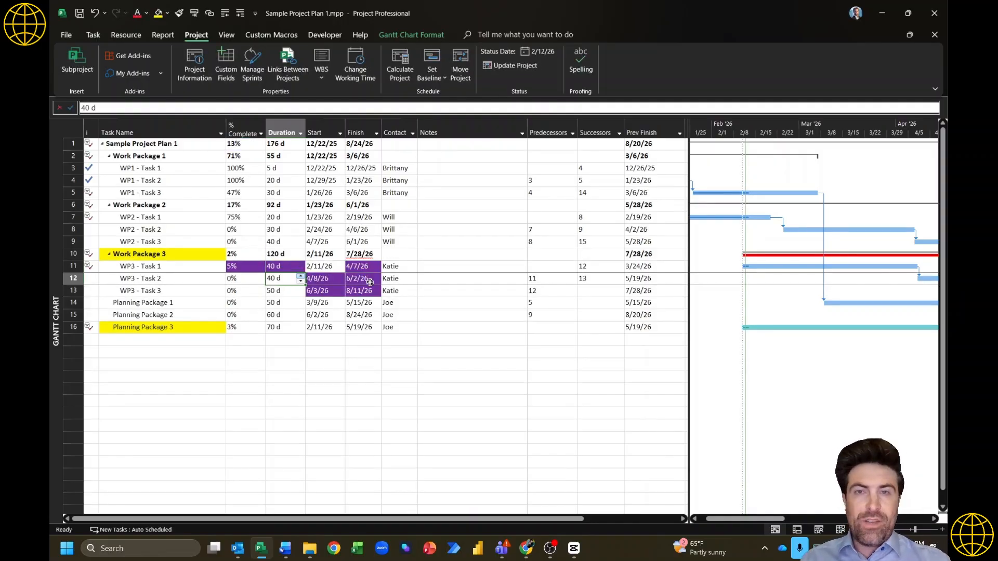
Step: Compare Finish with Prev Finish, then check Work Package 3's finish against WP3 - Task 3 and inspect the two highlighted rows
left_click(364, 131)
left_click(646, 130, "ctrl")
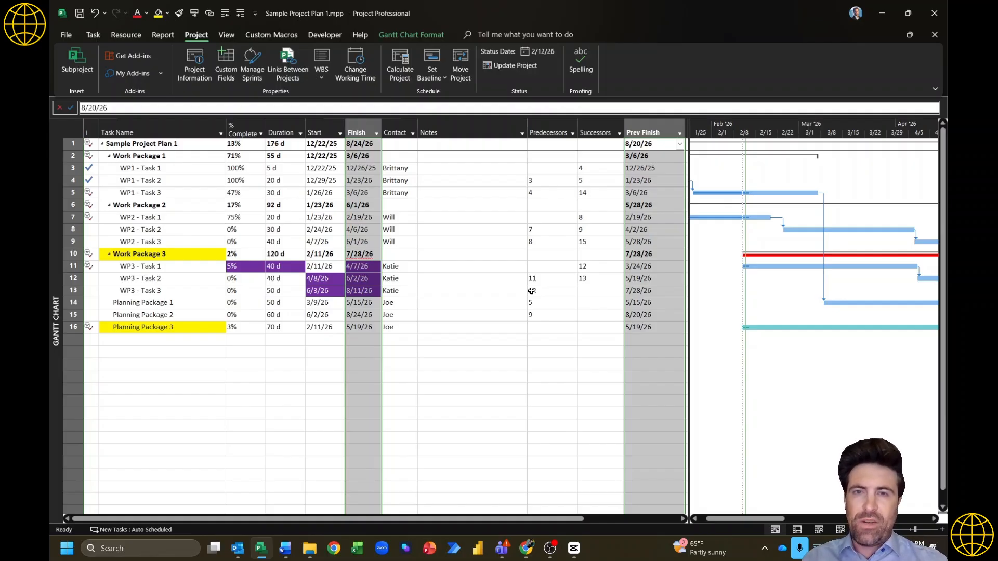
left_click(367, 253)
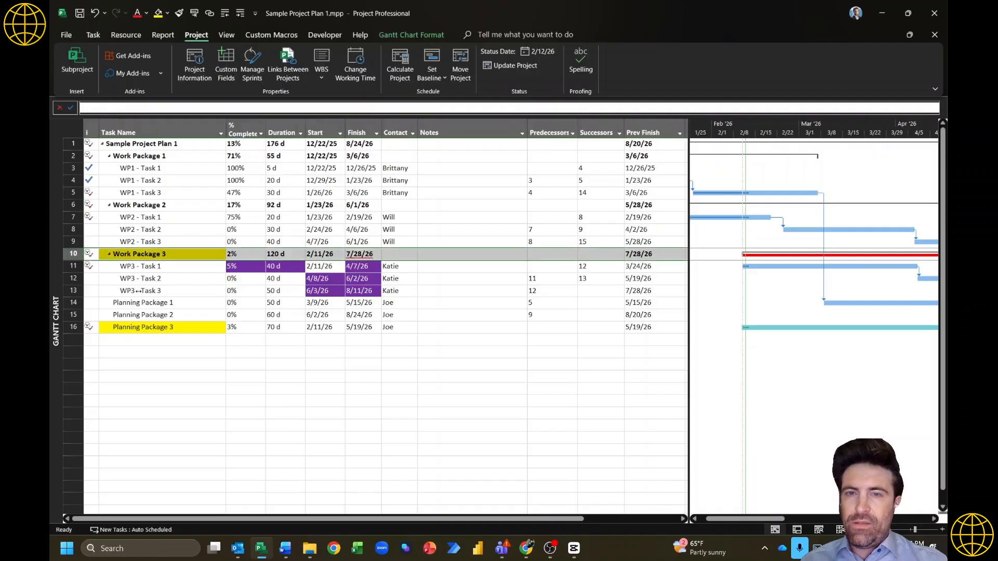
left_click(370, 292)
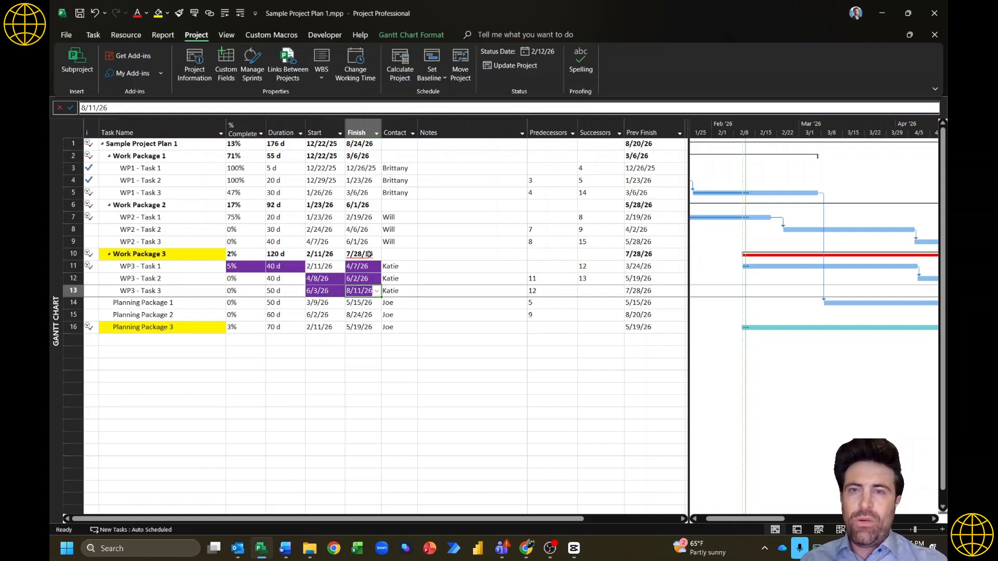
left_click(185, 255)
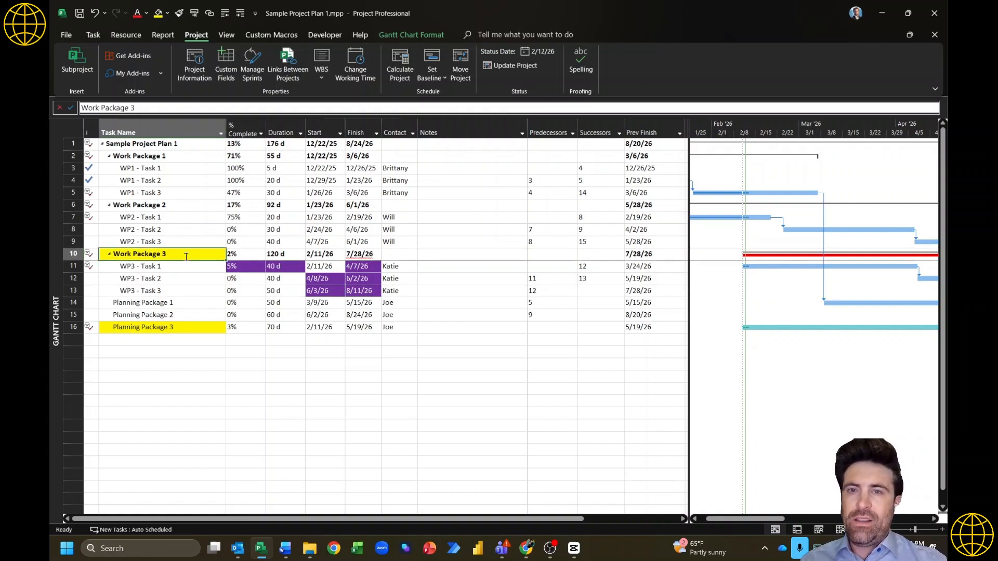
left_click(204, 329)
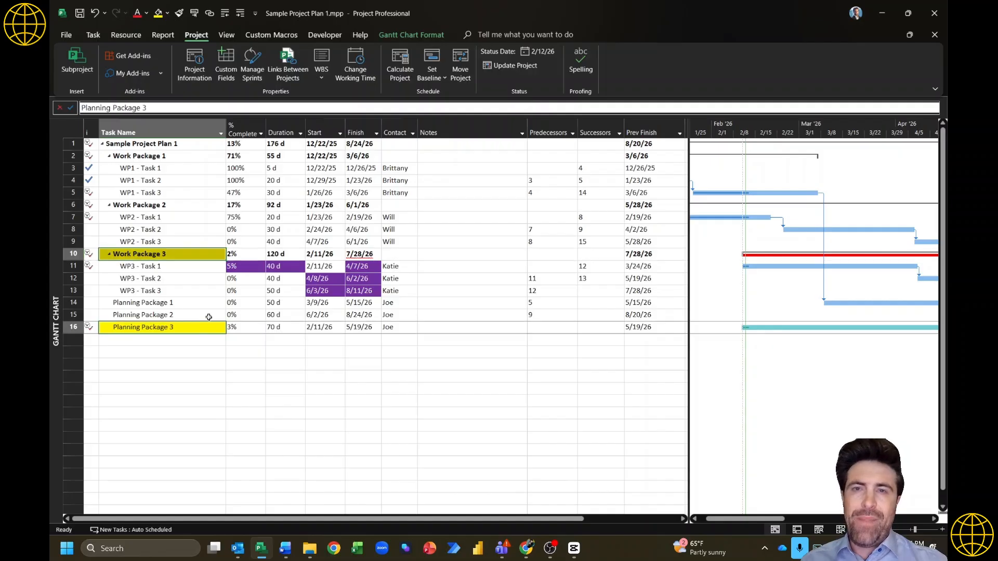
Step: Switch Work Package 3 to Auto Schedule and compare its finish date with that of WP3 - Task 3
left_click(363, 255)
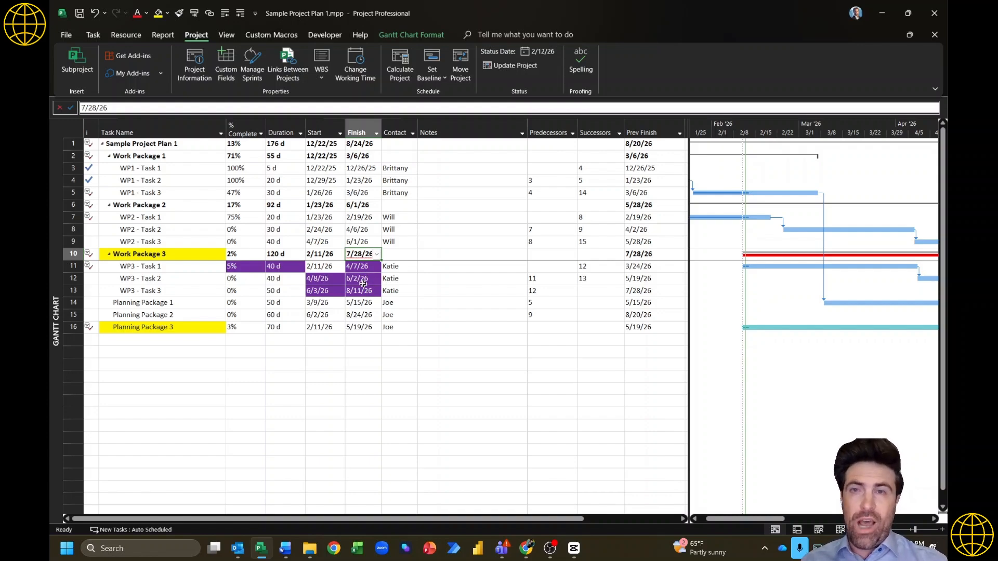
left_click(92, 35)
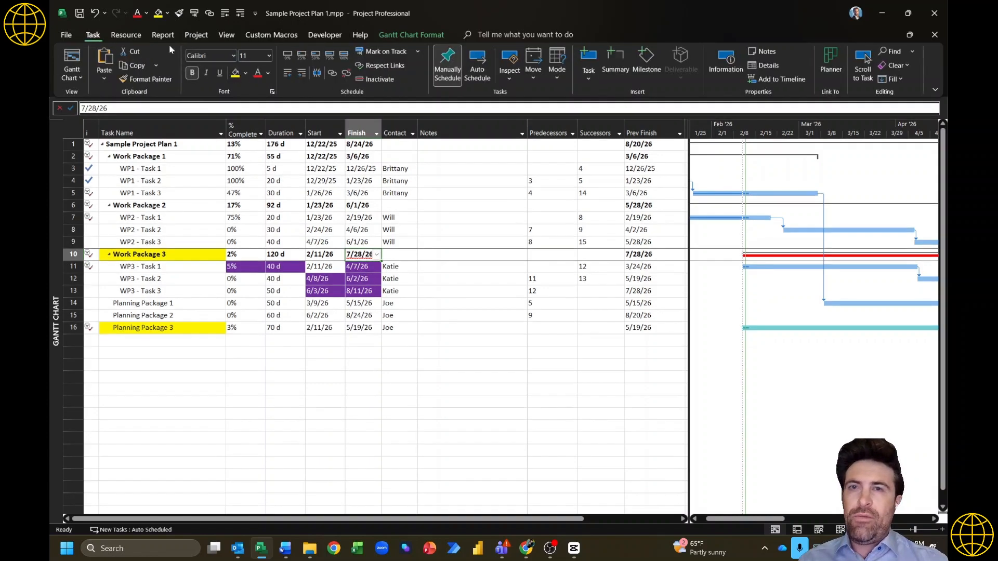
left_click(477, 63)
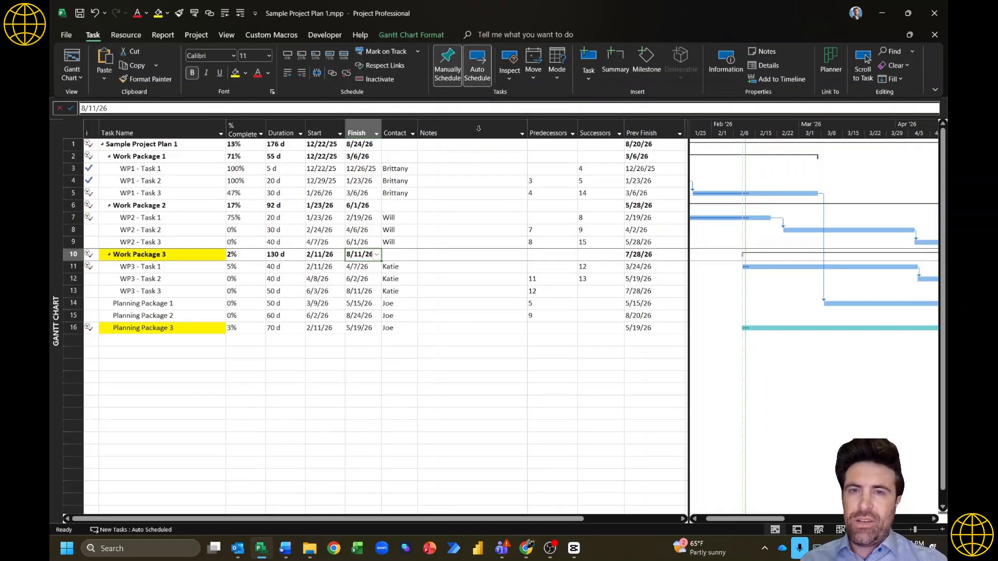
left_click(371, 291)
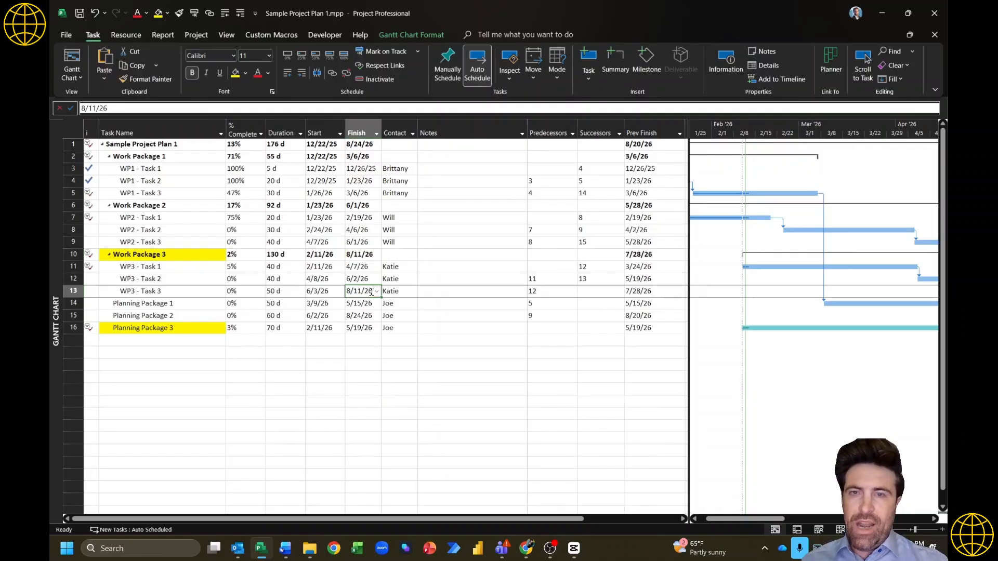
left_click(367, 255, "ctrl")
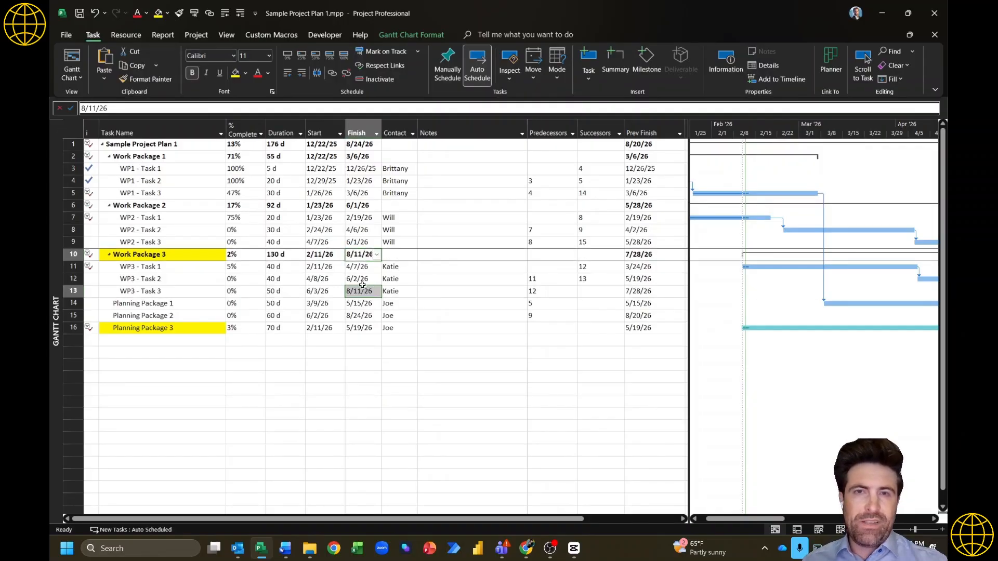
Step: Undo the Auto Schedule change on Work Package 3 to review the difference, and redo it
key("ctrl+z")
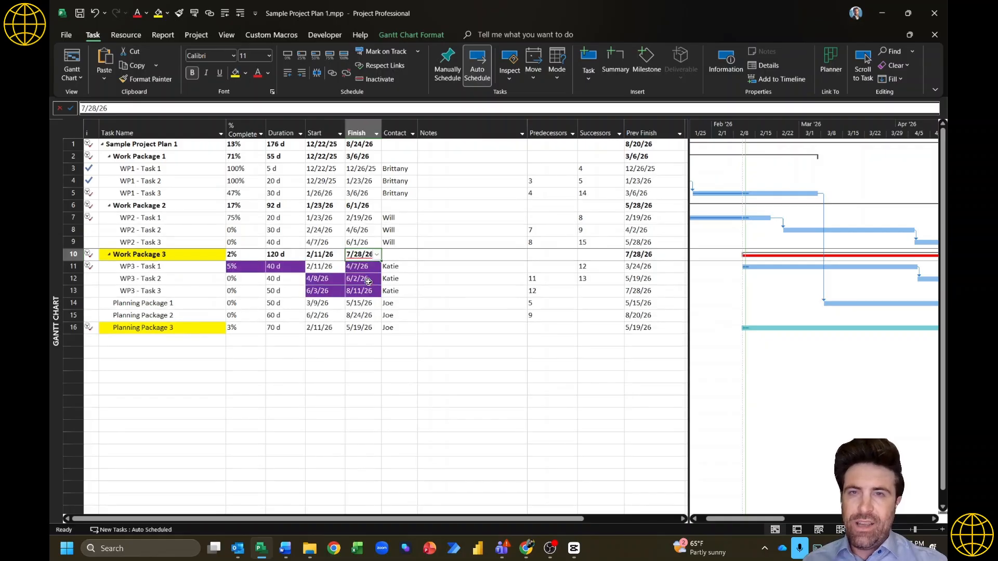
left_click(362, 256)
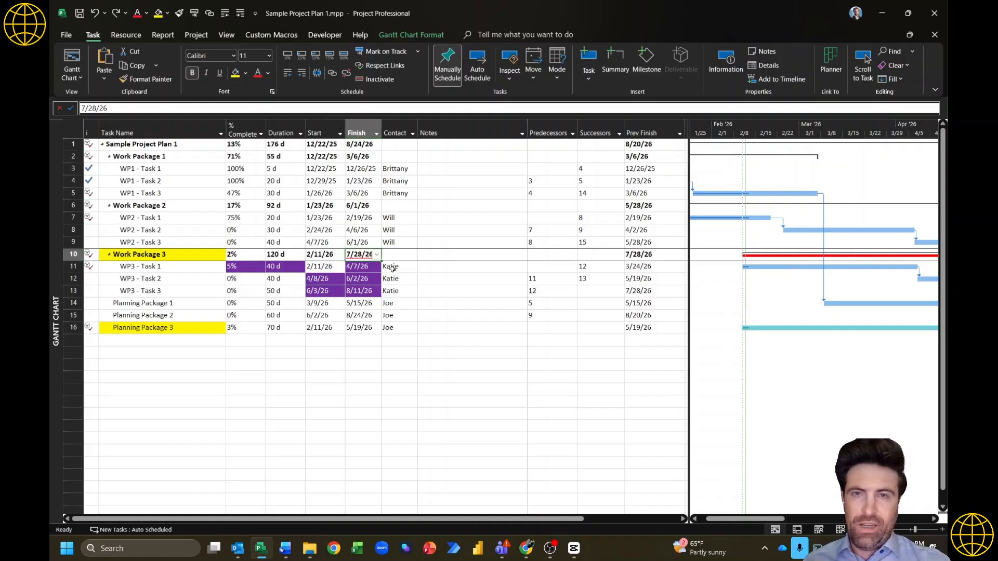
key("ctrl+y")
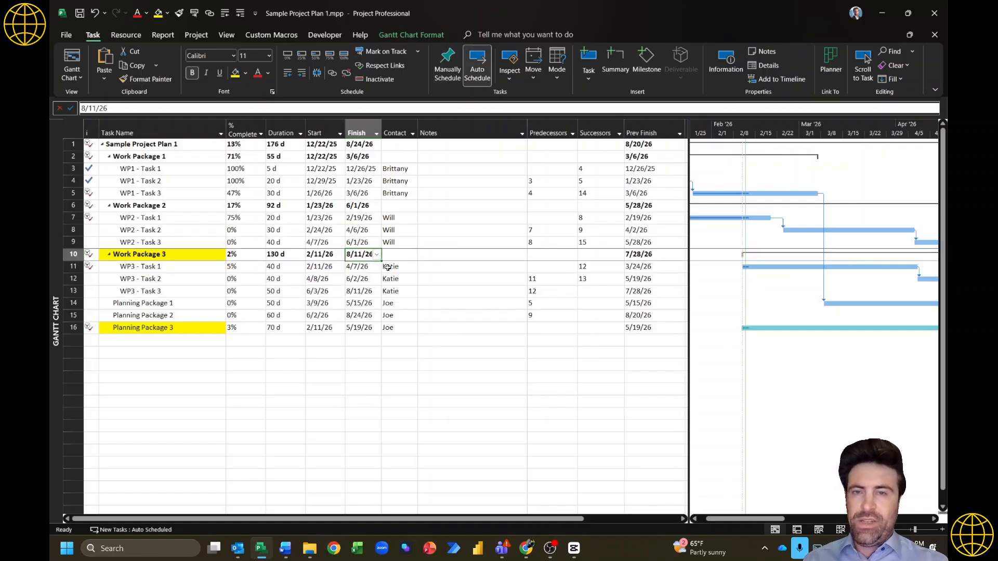
Step: Replace the yellow highlight on the Work Package 3 task name with a white background
left_click(212, 256)
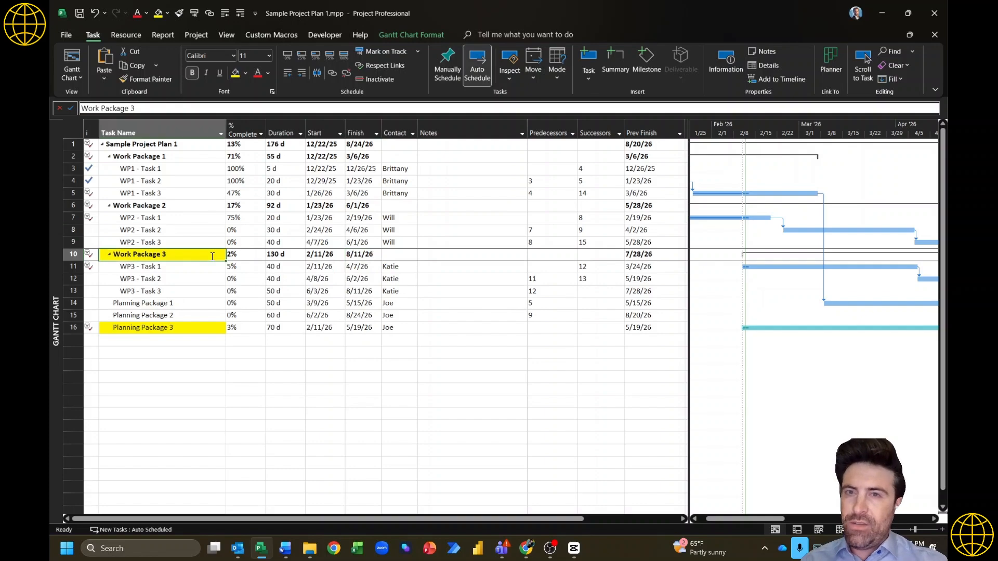
left_click(168, 14)
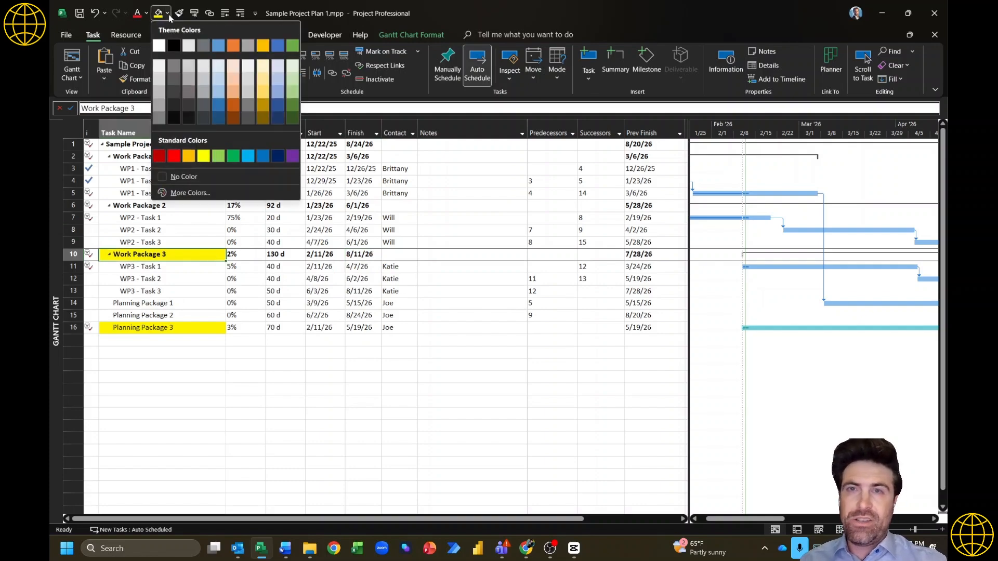
left_click(169, 15)
left_click(168, 14)
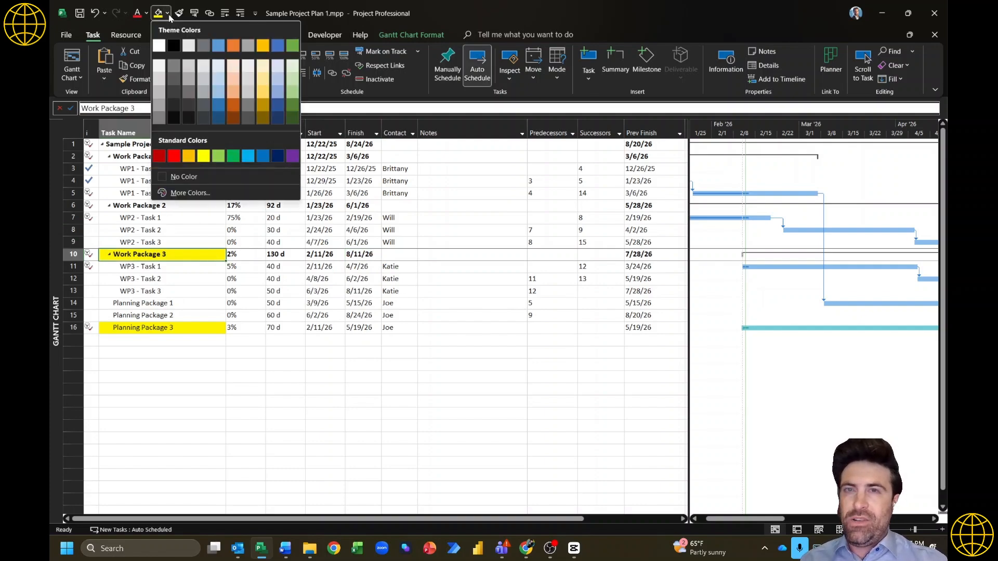
left_click(159, 44)
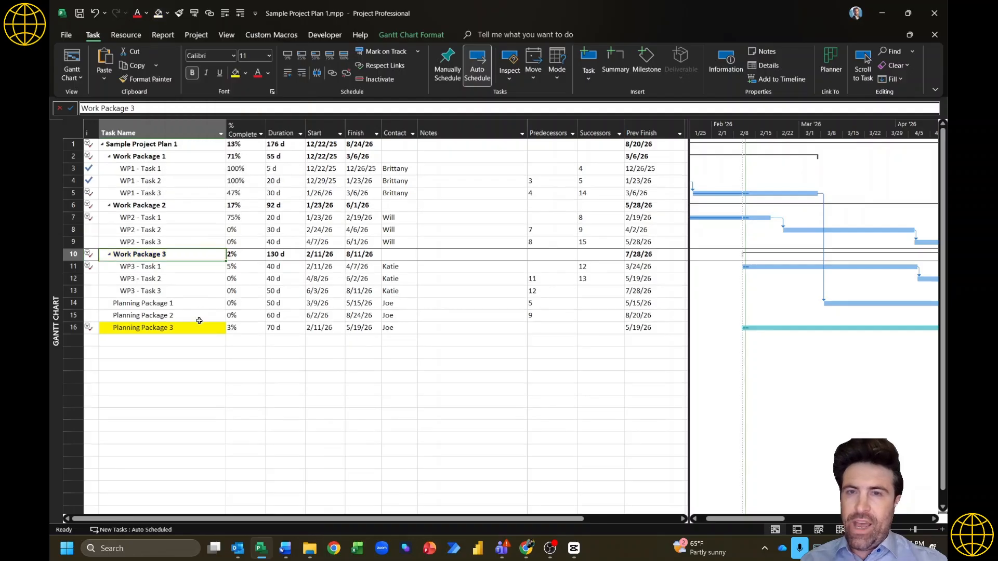
Step: Review Planning Package 3's start date and set its % Complete to 0%
left_click(193, 316)
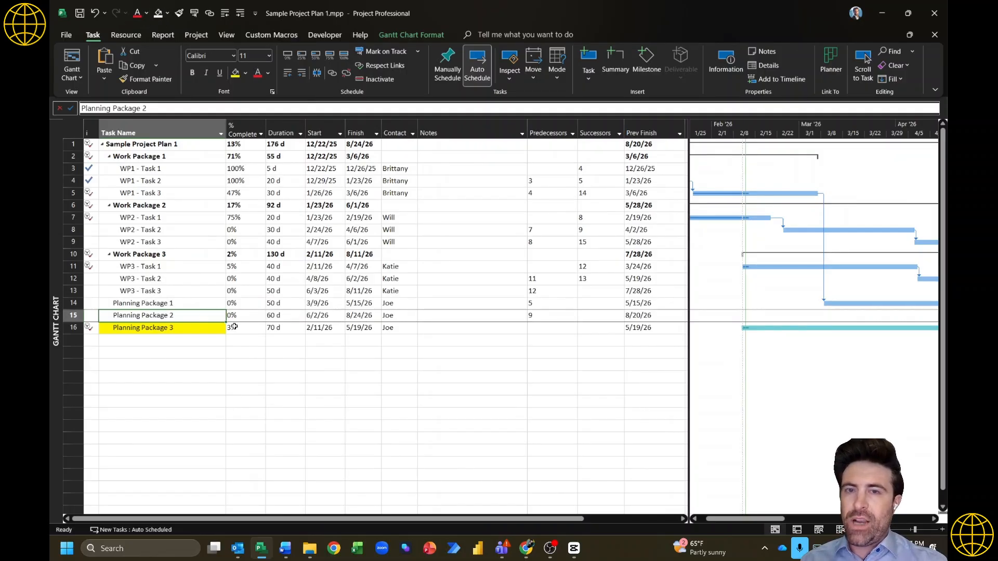
left_click(322, 328)
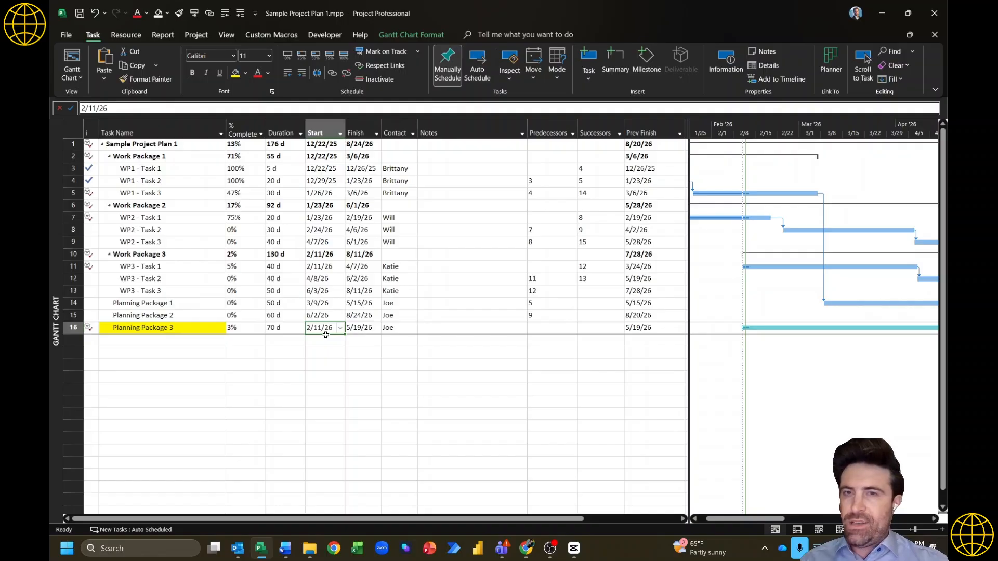
left_click(190, 328)
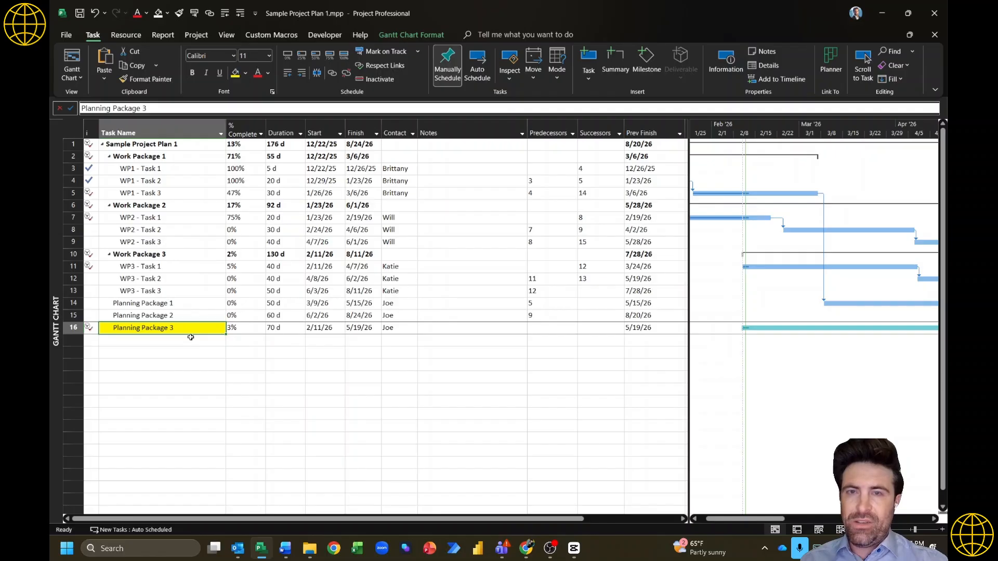
left_click(329, 330)
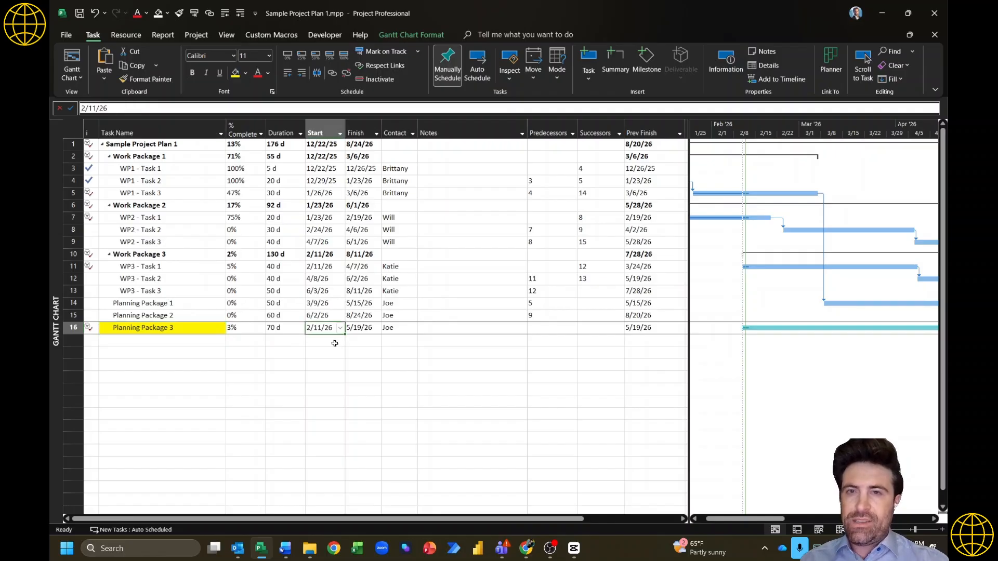
left_click(251, 326)
type("0")
key("Return")
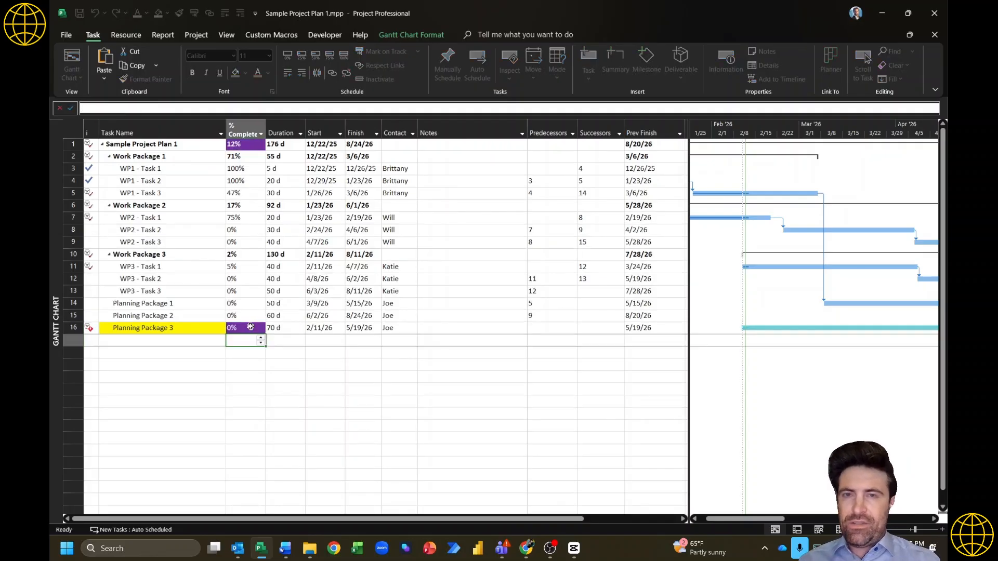
Step: Link Planning Package 2 to Planning Package 3, check the effect on the start date, and undo the link
left_click(319, 328)
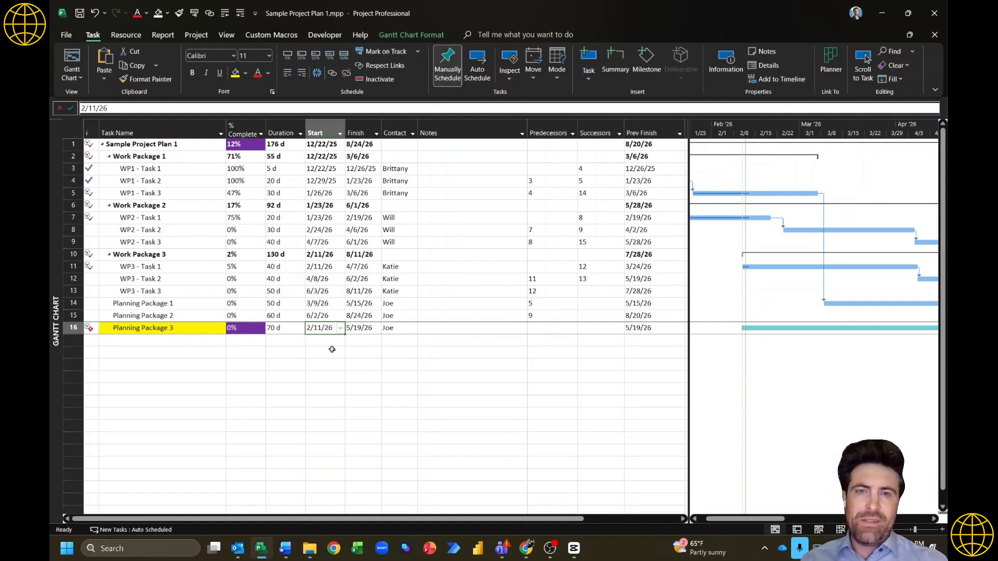
left_click(174, 320)
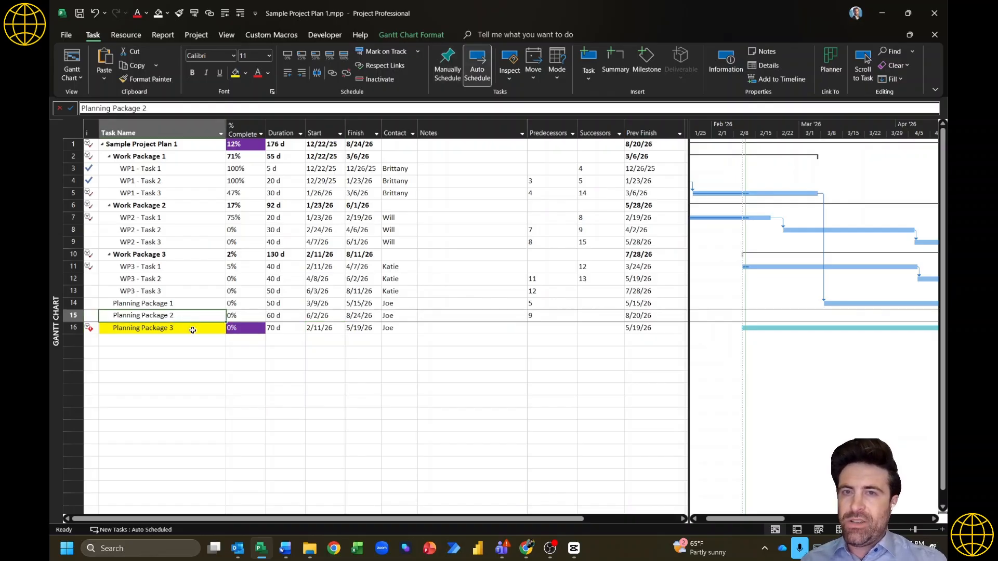
left_click(193, 331, "shift")
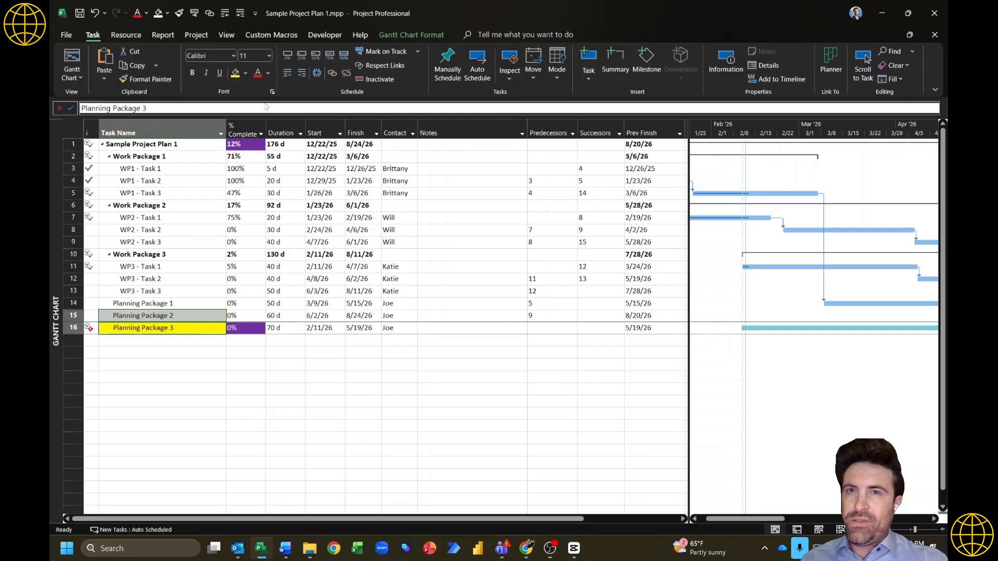
left_click(210, 14)
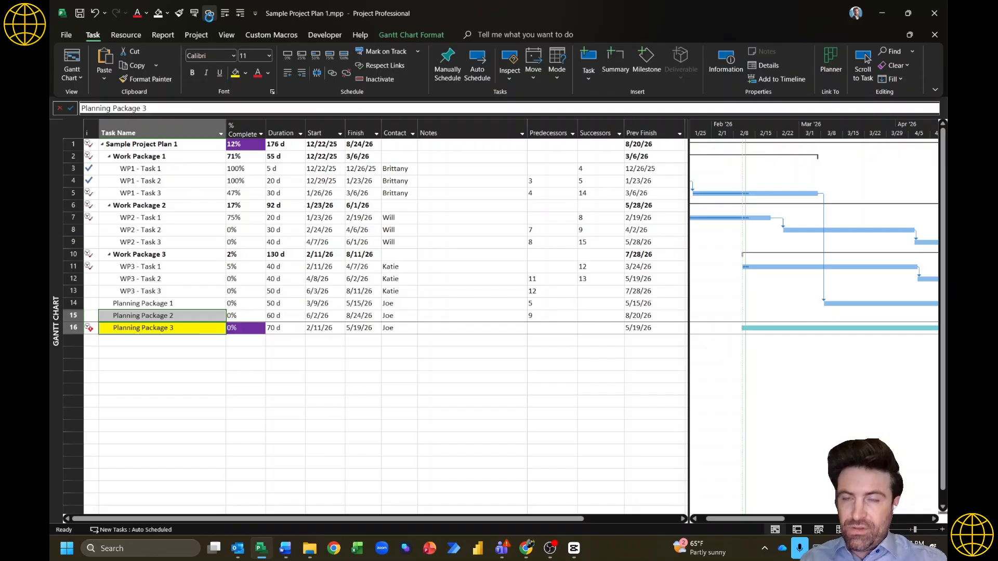
left_click(328, 328)
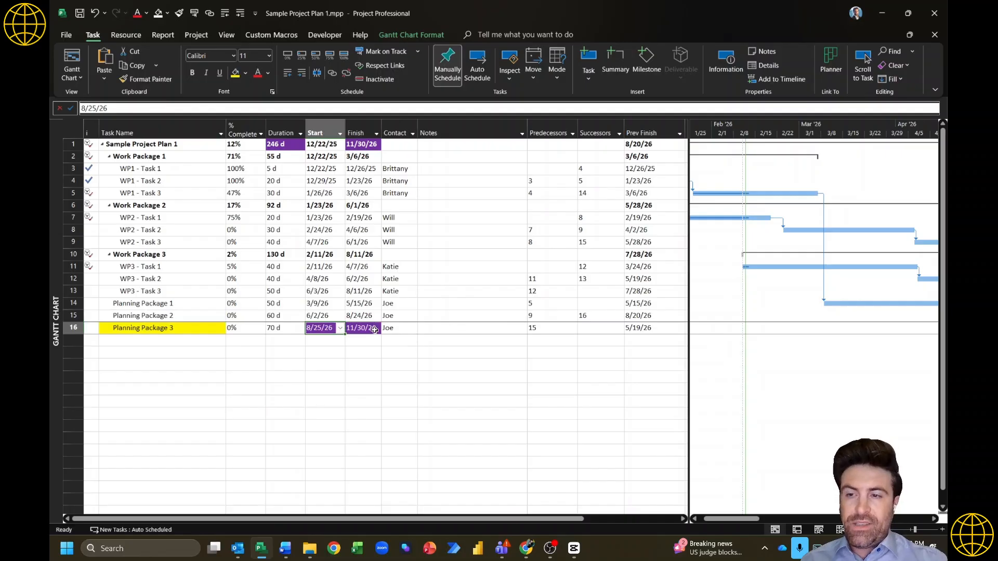
key("ctrl+z")
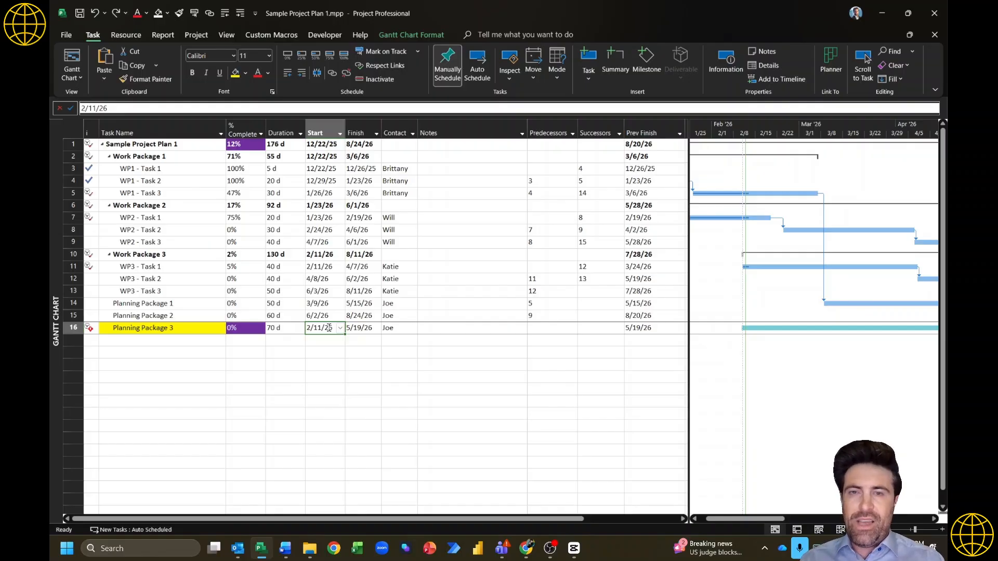
Step: Enter FAKE DATE as the start of Planning Package 3, check its finish, and undo the entry
type("FAKE DATE")
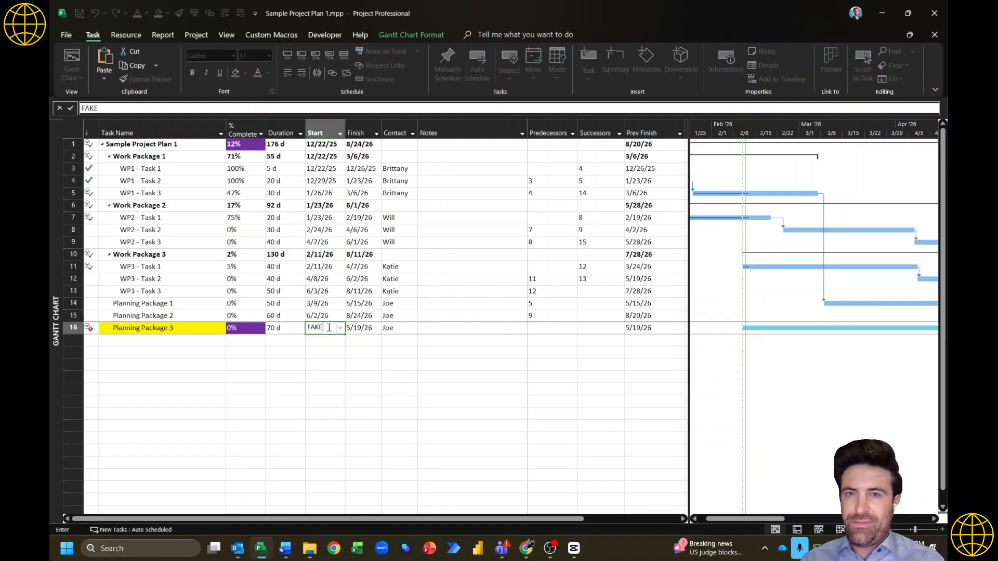
key("Return")
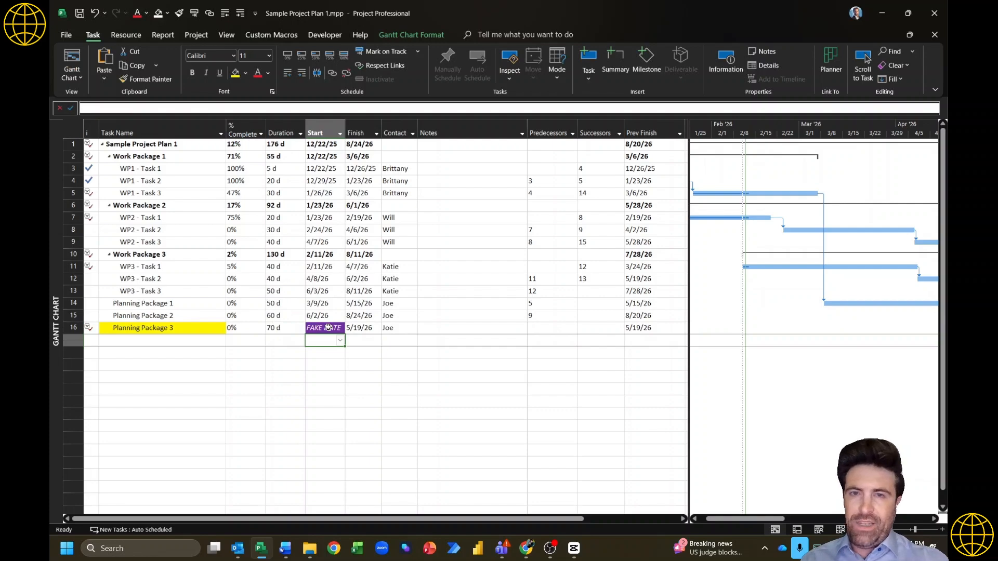
left_click(371, 327)
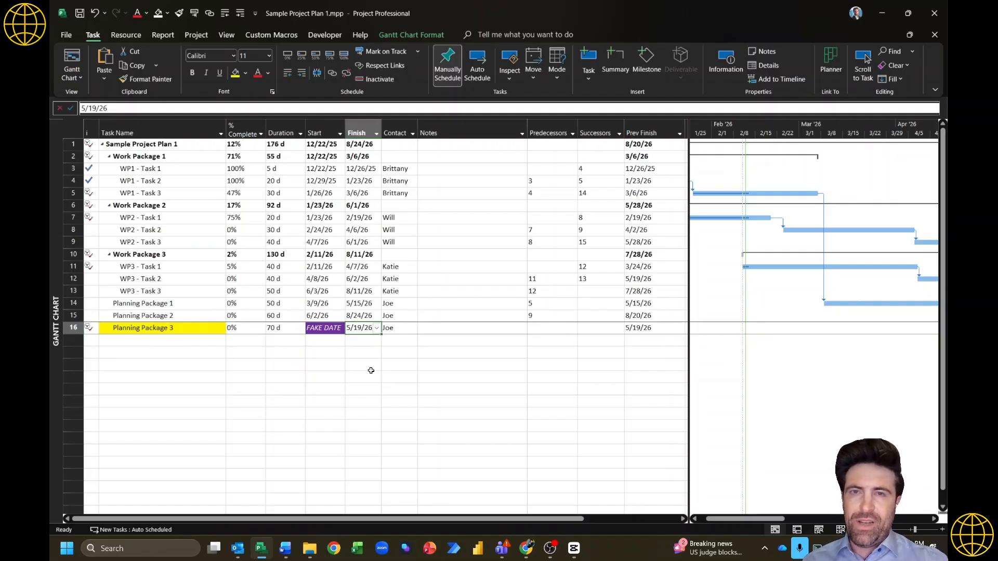
key("ctrl+z")
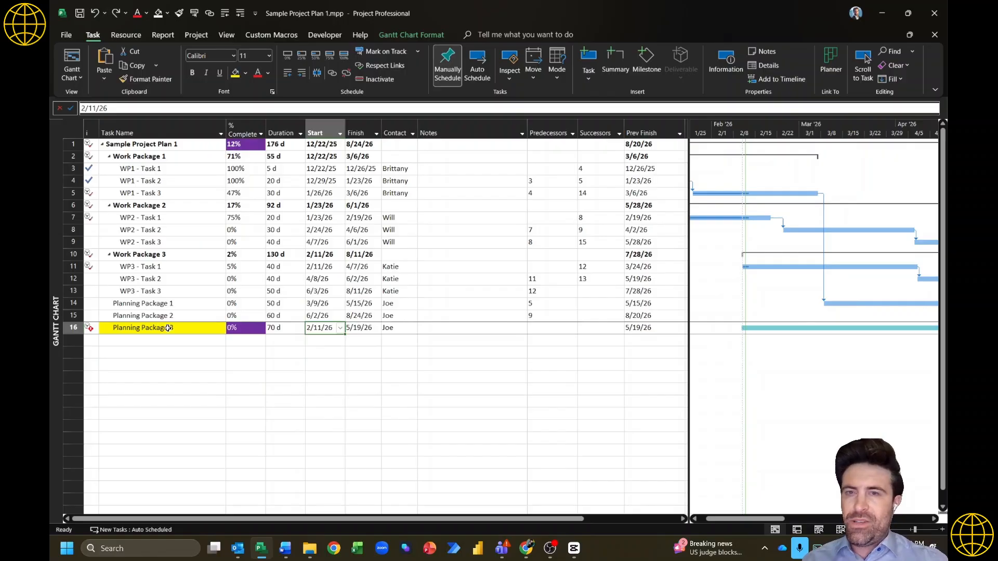
Step: Set all tasks in the plan to Auto Schedule and clear the yellow highlight from Planning Package 3
left_click(169, 328)
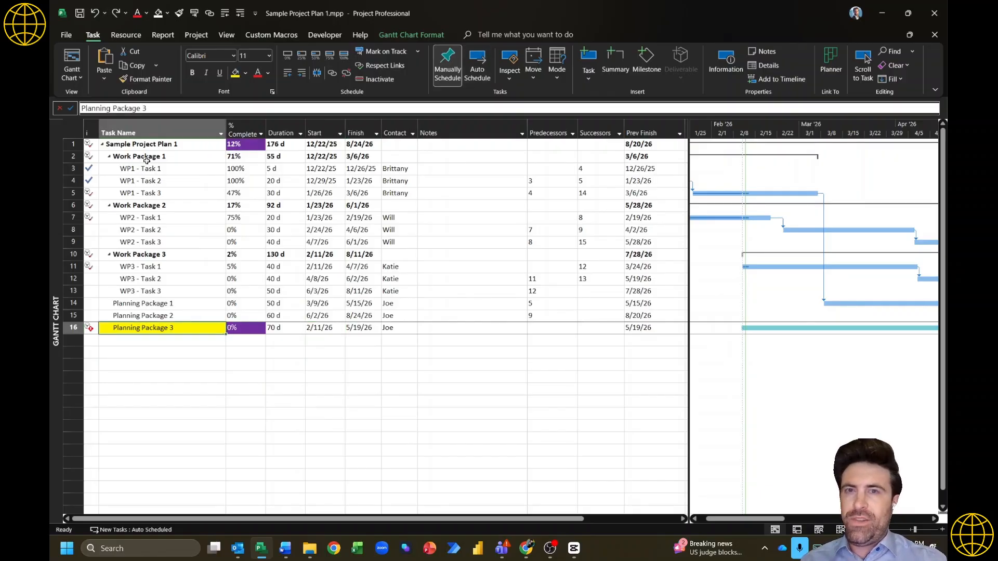
left_click(172, 125)
left_click(477, 67)
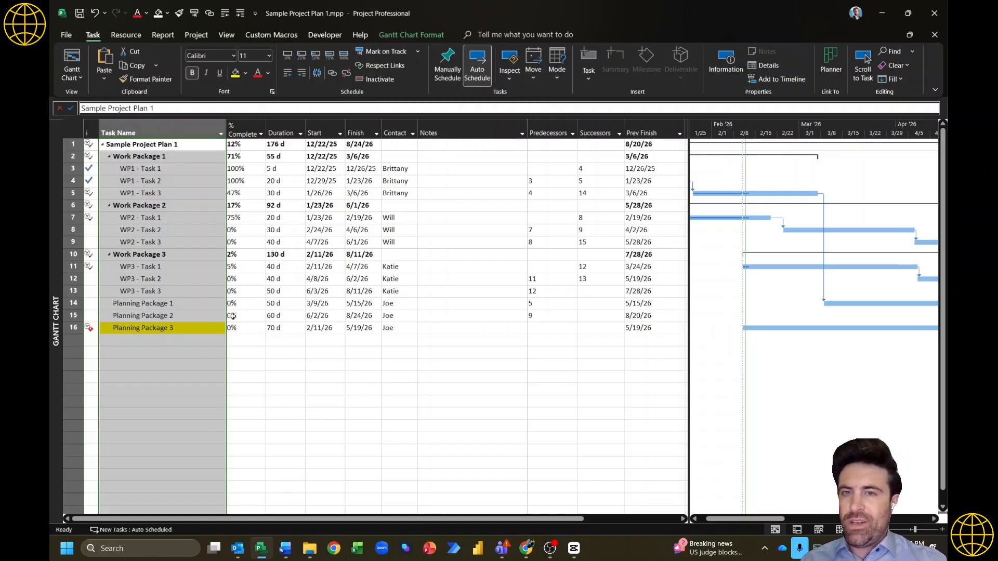
left_click(190, 328)
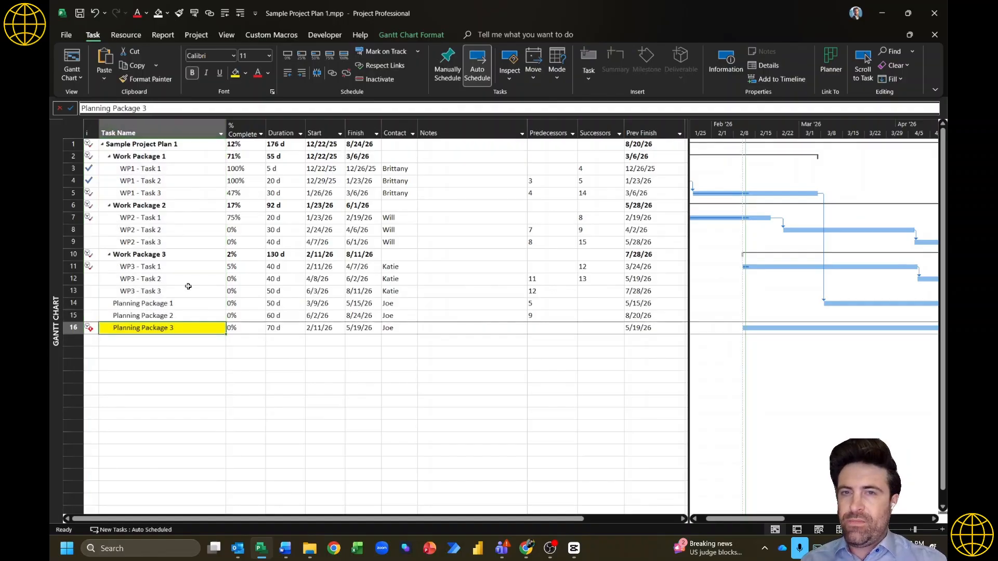
left_click(157, 13)
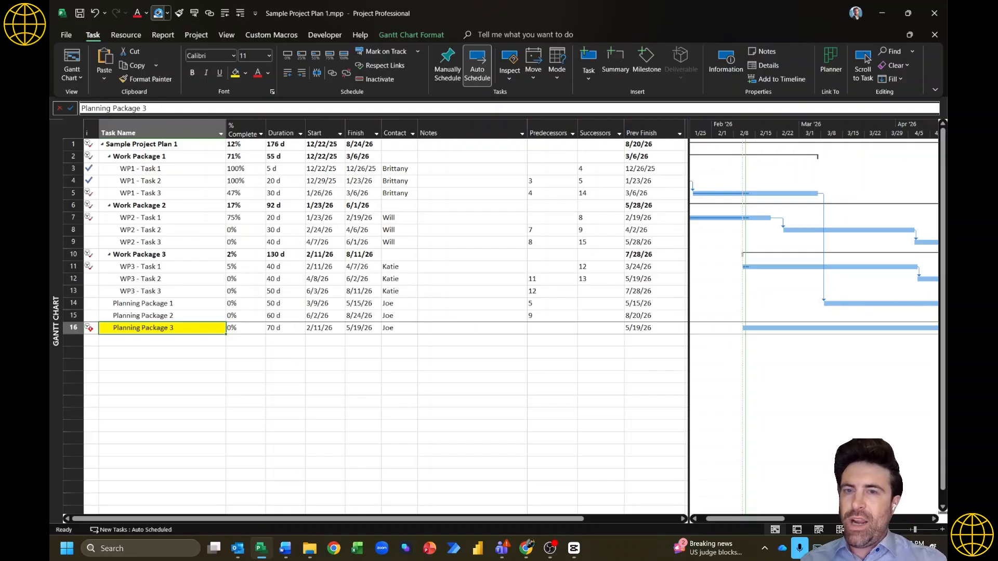
Step: Link Planning Package 3 to Planning Package 2 by entering task 15 as its predecessor
left_click(201, 315)
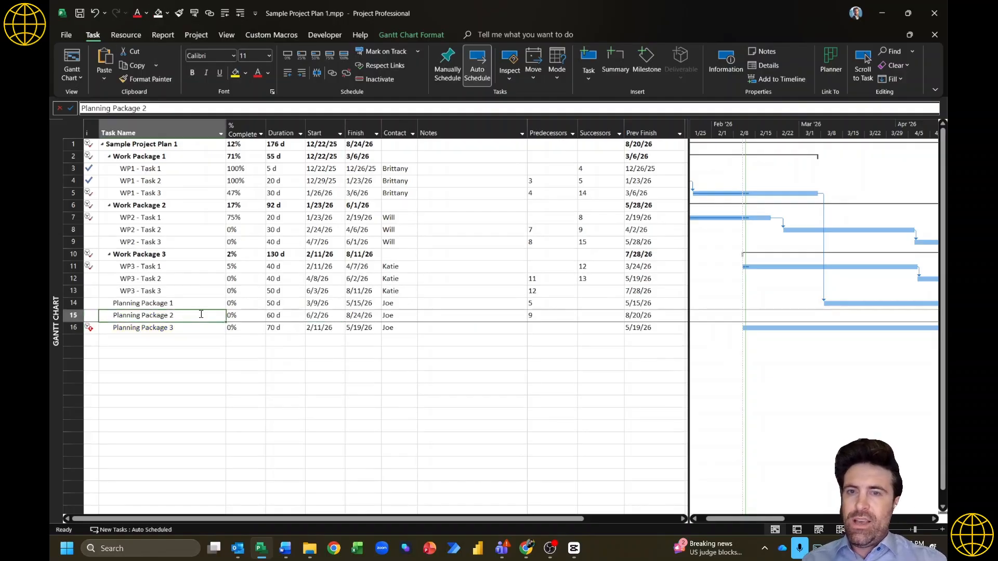
left_click(194, 326, "shift")
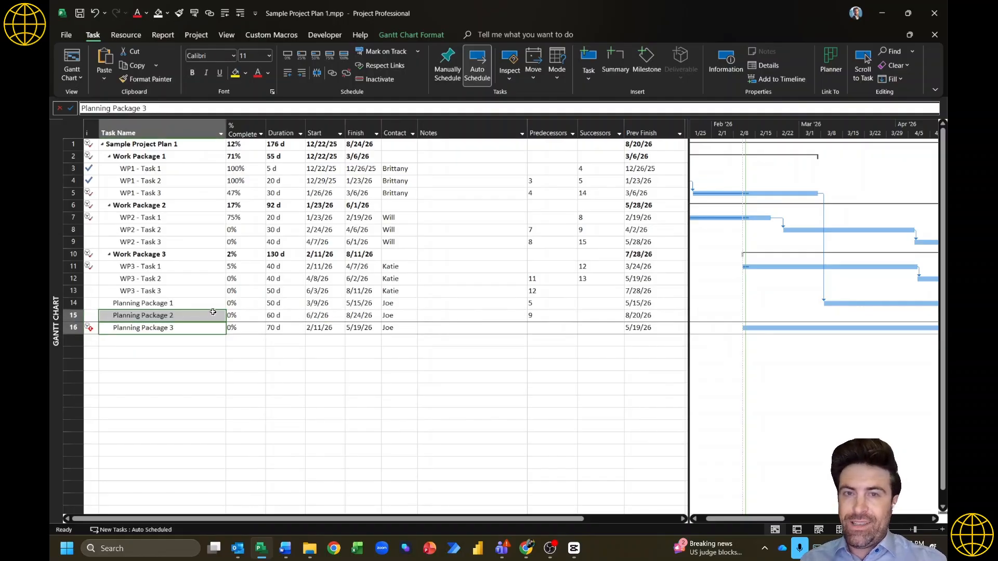
left_click(291, 328)
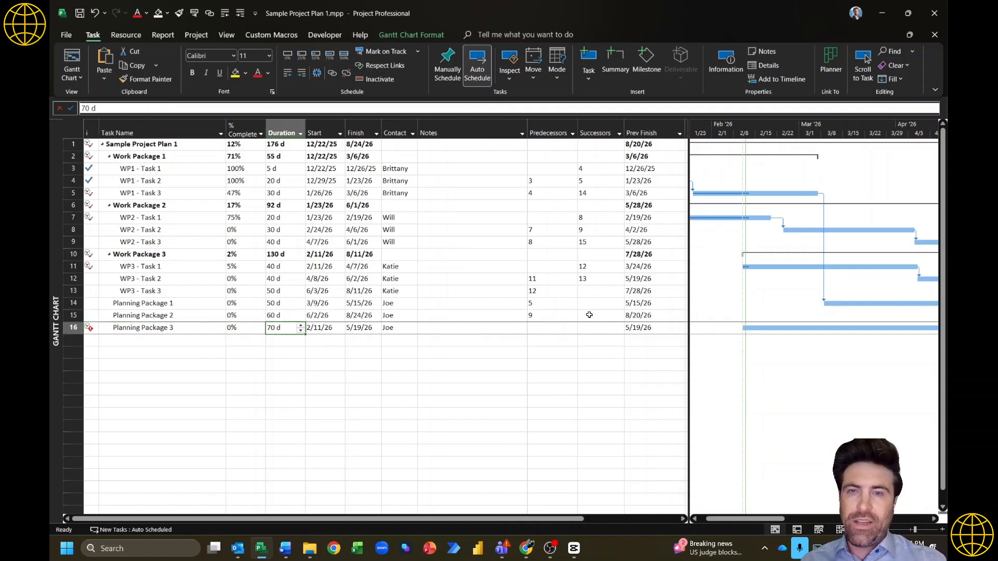
left_click(538, 328)
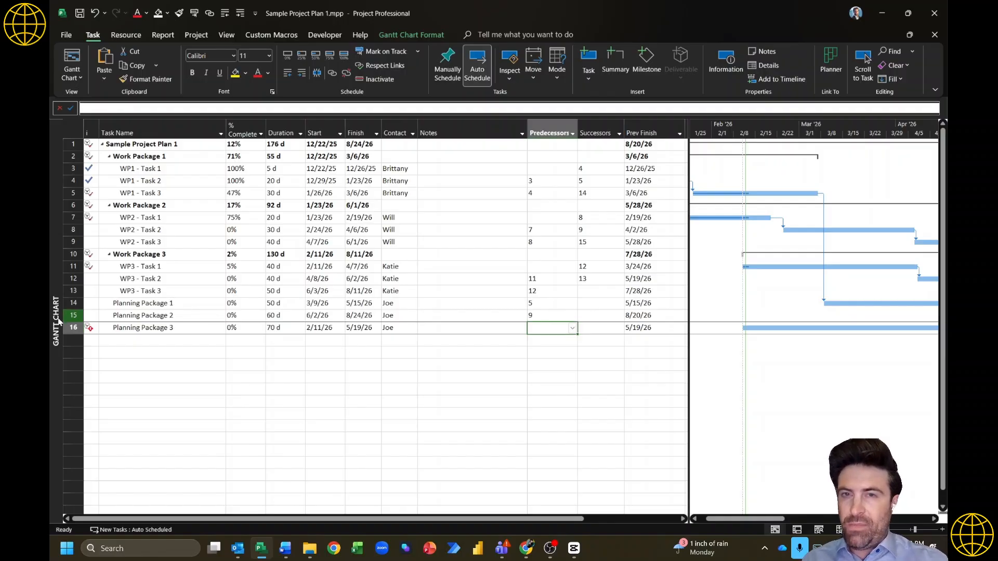
type("15")
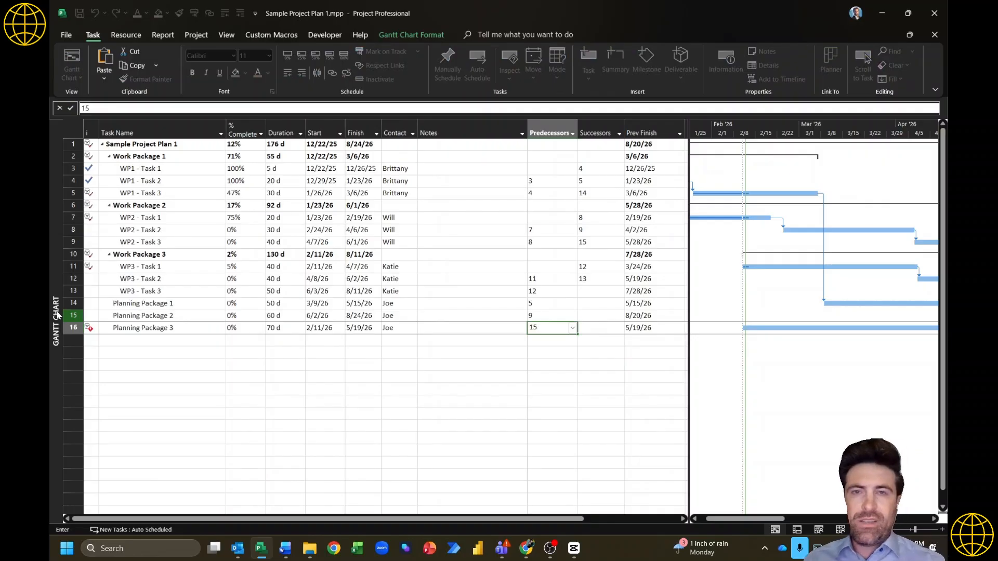
key("Return")
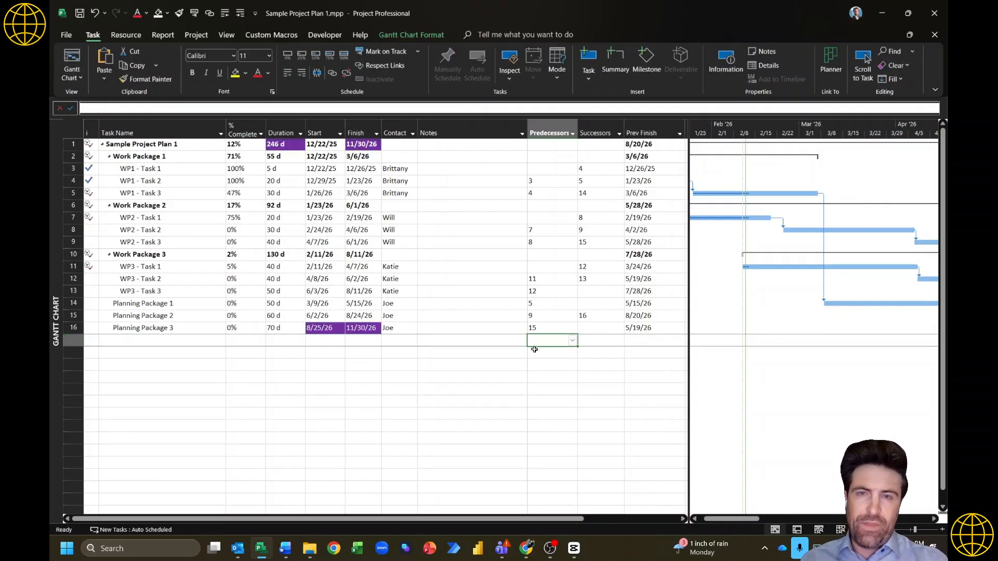
left_click(589, 327)
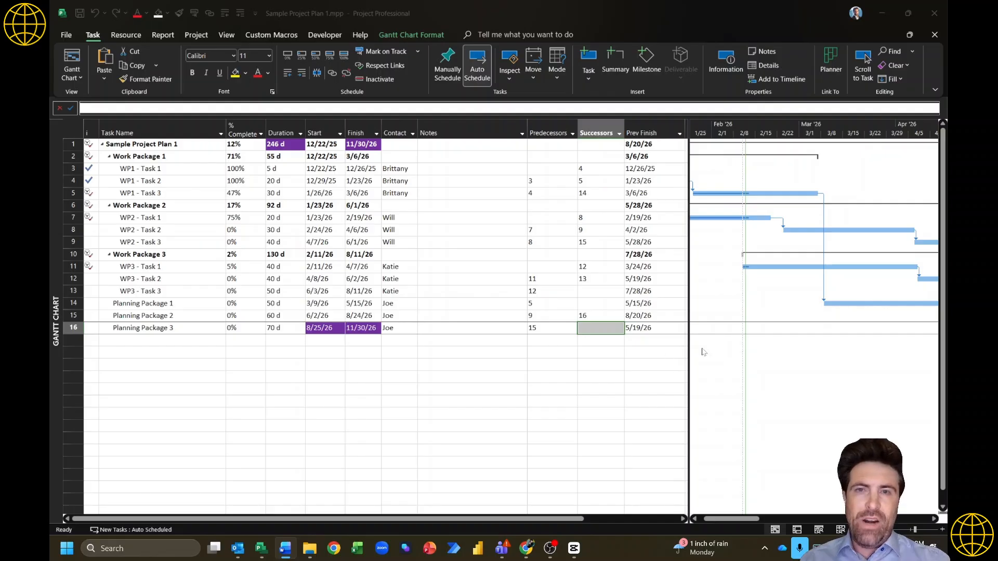
Step: Compare the Finish dates with the Prev Finish dates for the tasks in the plan
left_click(657, 302)
key("alt+F4")
left_click(487, 309)
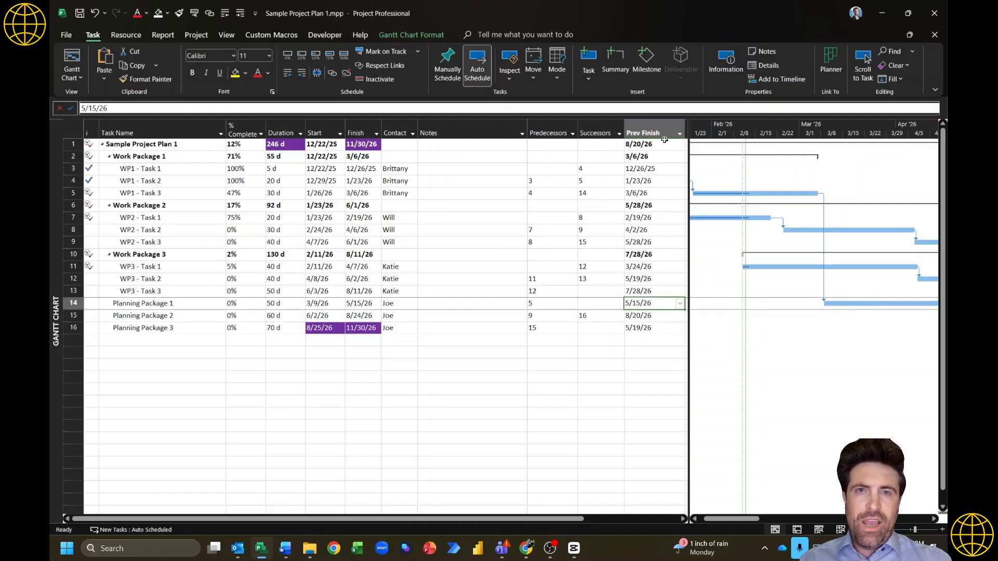
left_click(657, 124)
left_click(358, 120, "ctrl")
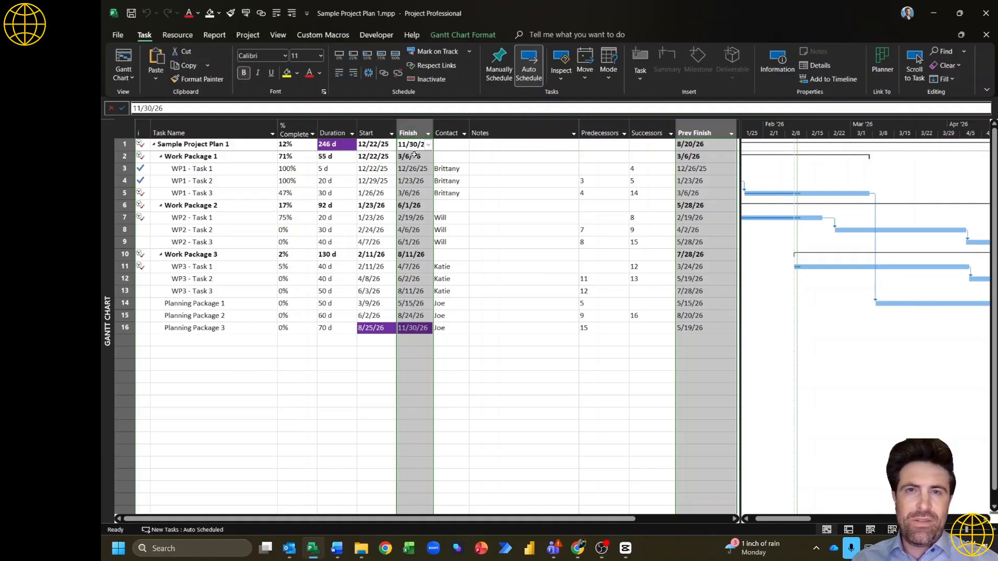
left_click(415, 181)
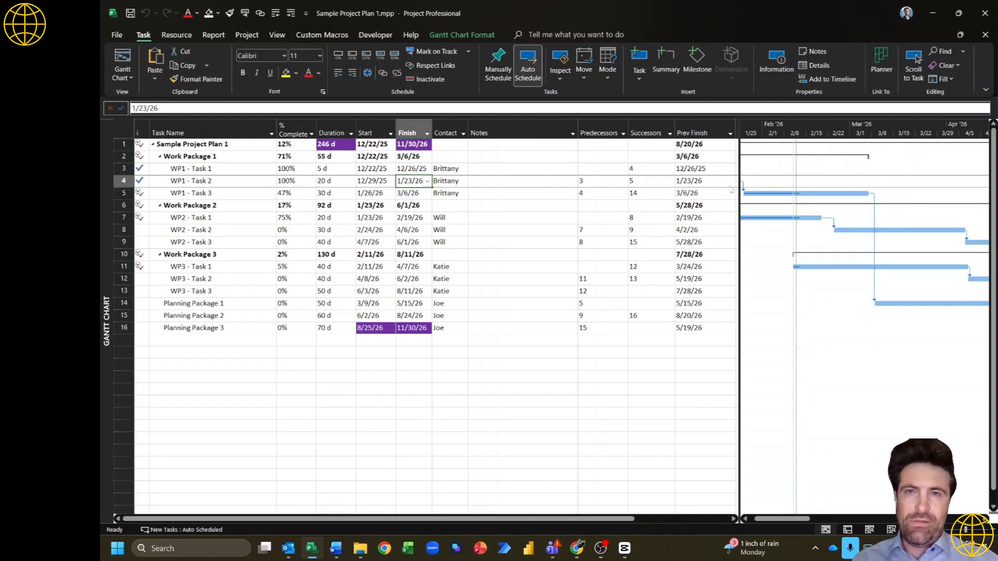
left_click(697, 171)
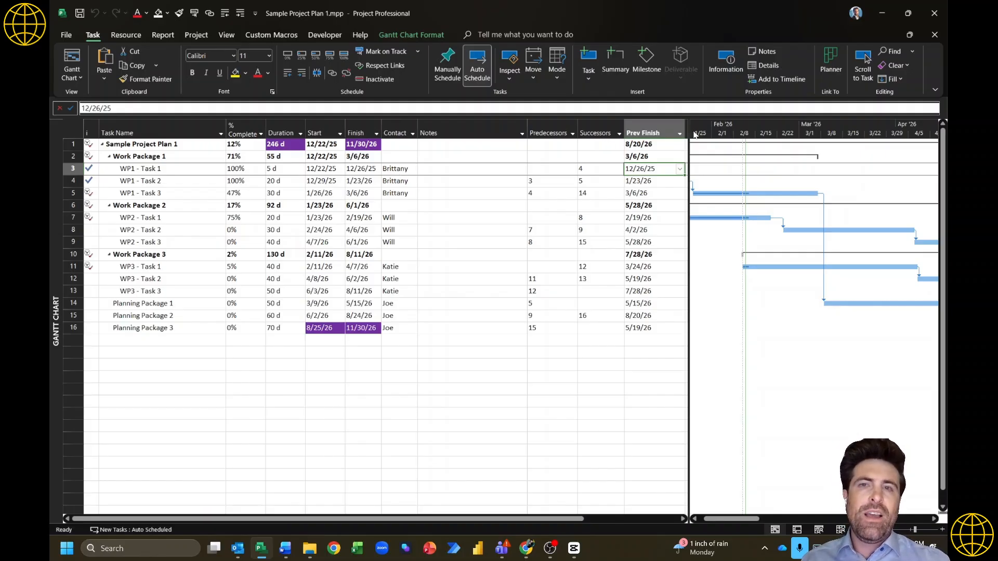
left_click(654, 130)
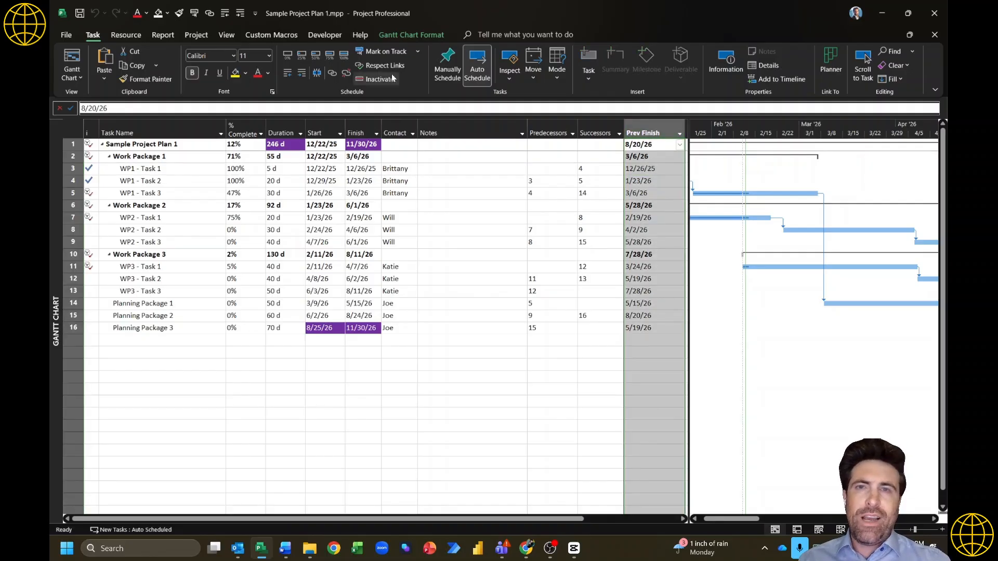
Step: Set the default Baseline for the entire project
left_click(197, 34)
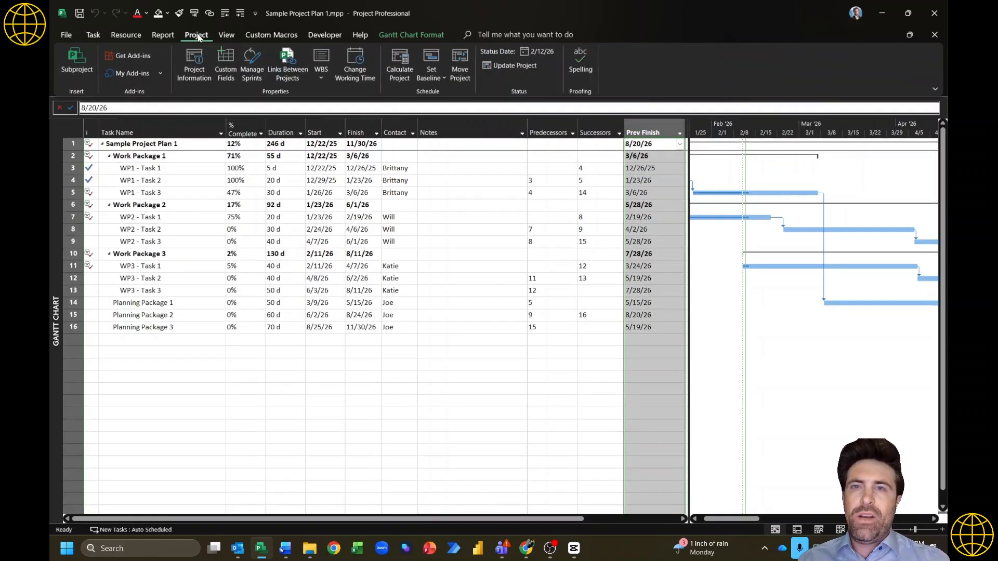
left_click(439, 73)
left_click(453, 94)
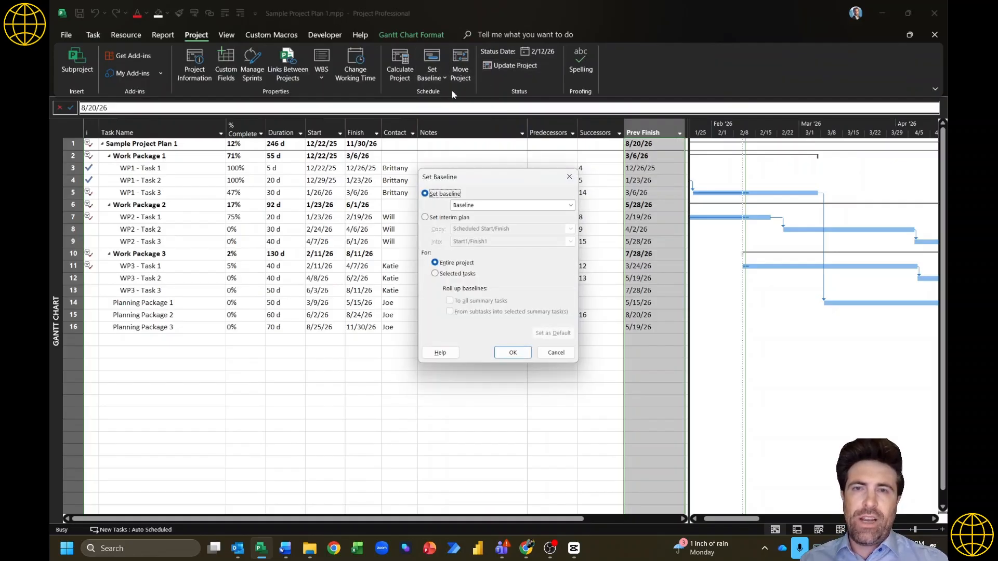
left_click(505, 207)
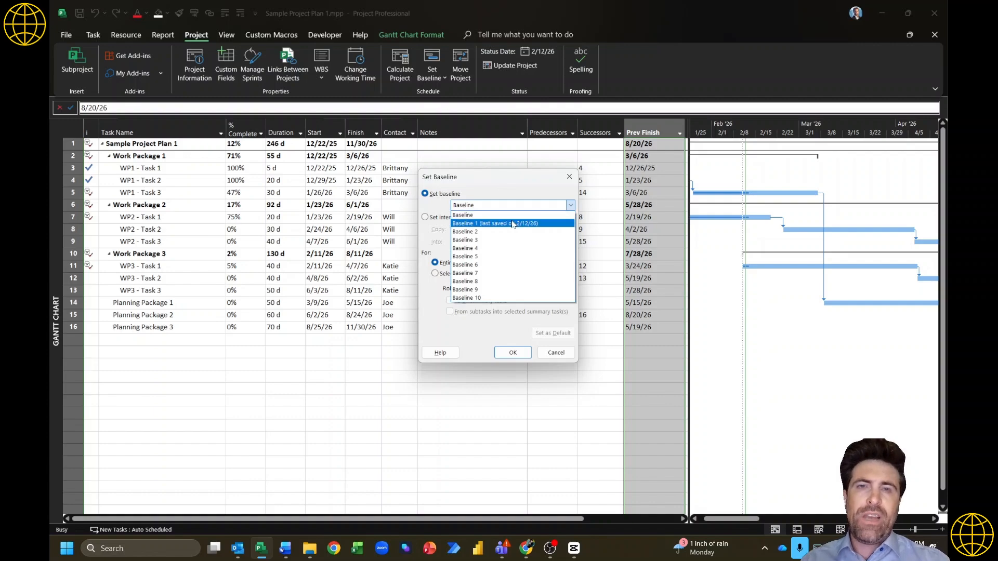
left_click(538, 216)
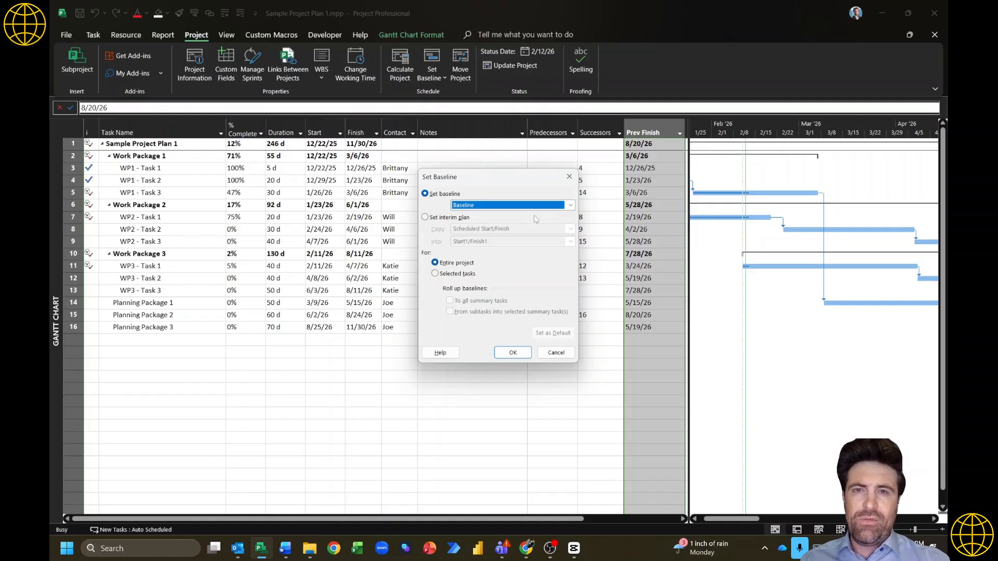
left_click(513, 352)
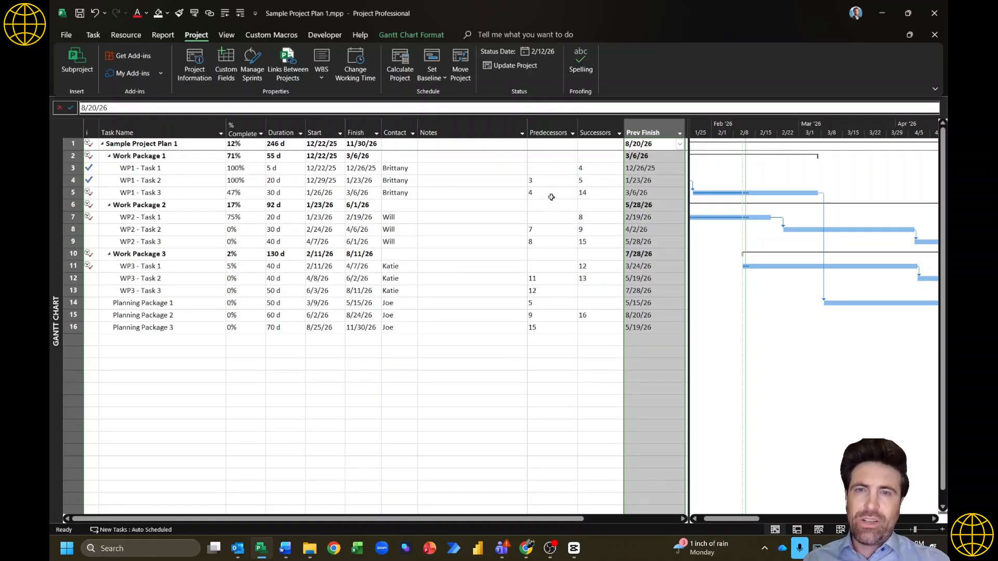
Step: Insert a Baseline Start column before the Predecessors column
left_click(508, 150)
left_click(554, 126)
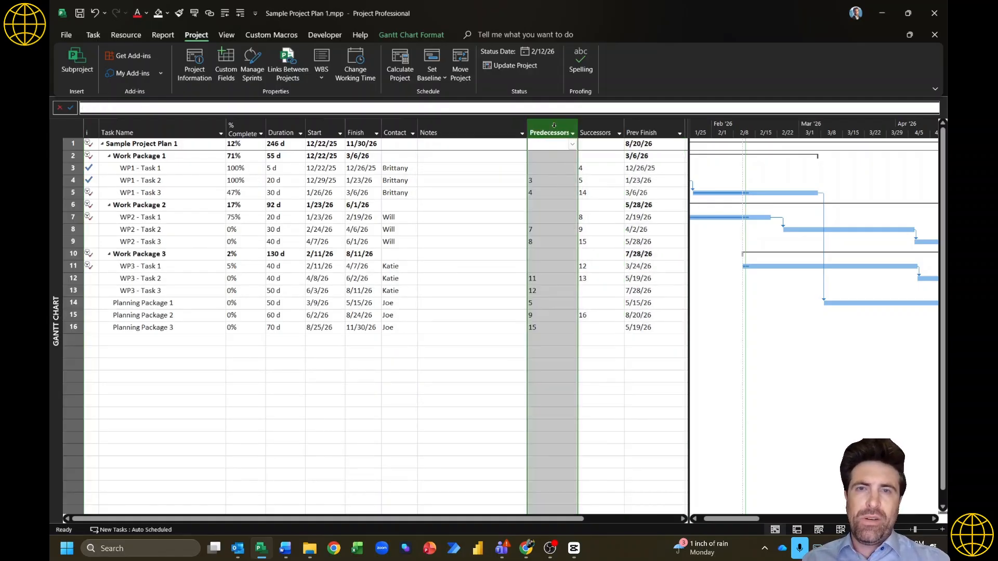
right_click(569, 128)
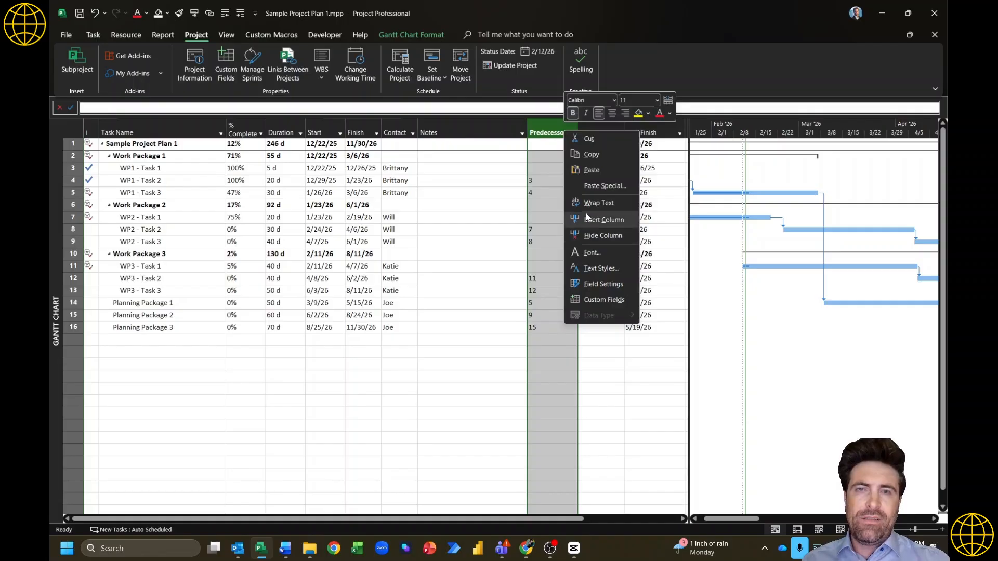
left_click(597, 219)
type("baseline Budget Cost")
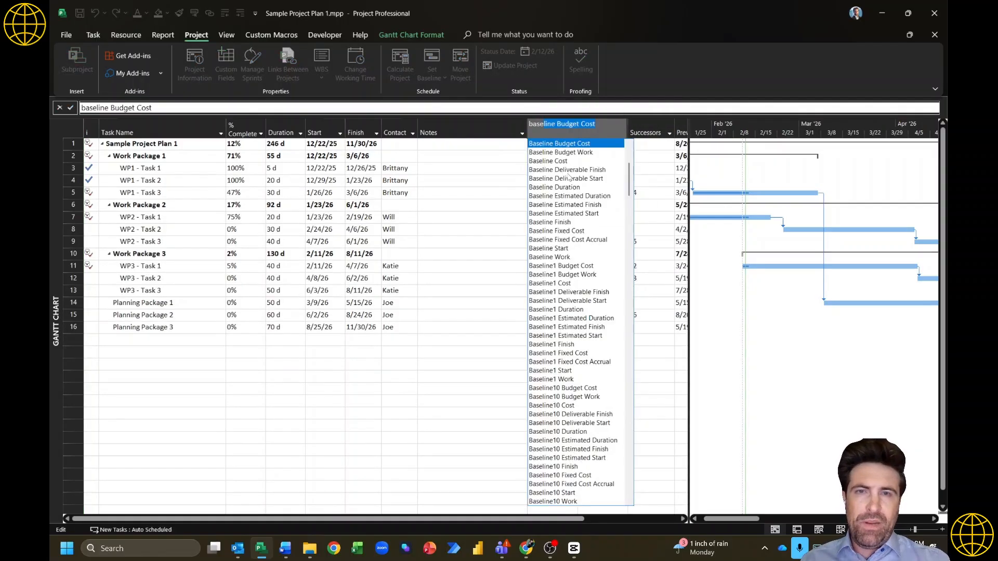
left_click(564, 248)
Step: Insert a Baseline Finish column between Baseline Start and Predecessors
left_click(596, 132)
right_click(598, 132)
left_click(616, 204)
type("baseline Budget Cost")
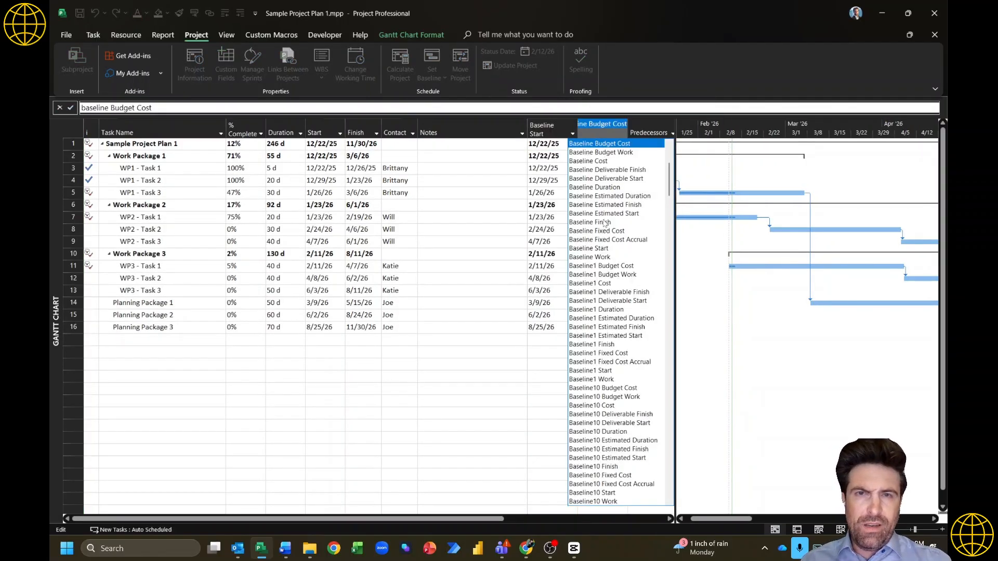
left_click(606, 225)
Step: Insert a Baseline Duration column between Baseline Finish and Predecessors
left_click(649, 132)
right_click(650, 132)
left_click(668, 205)
type("baseline Budget Cost")
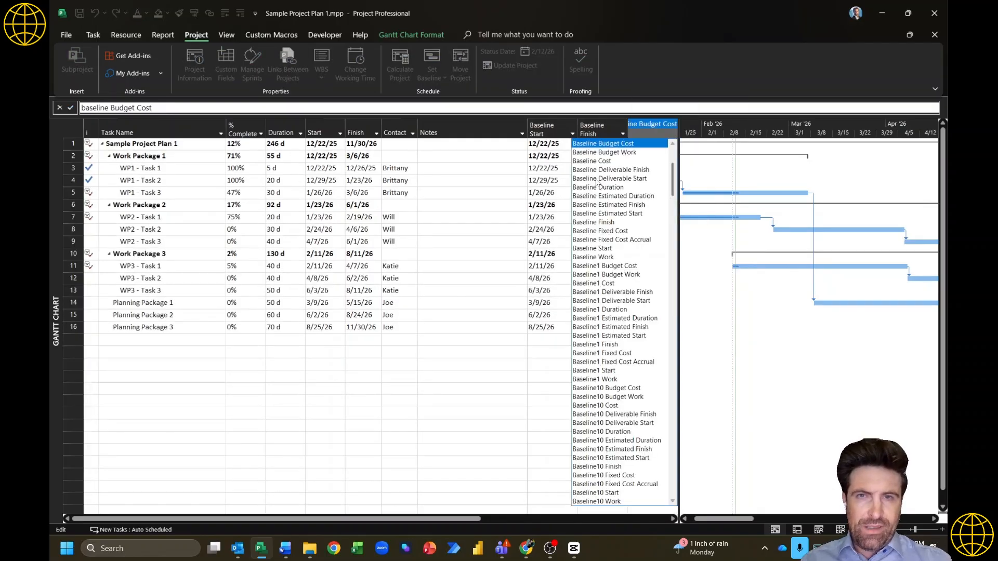
left_click(611, 188)
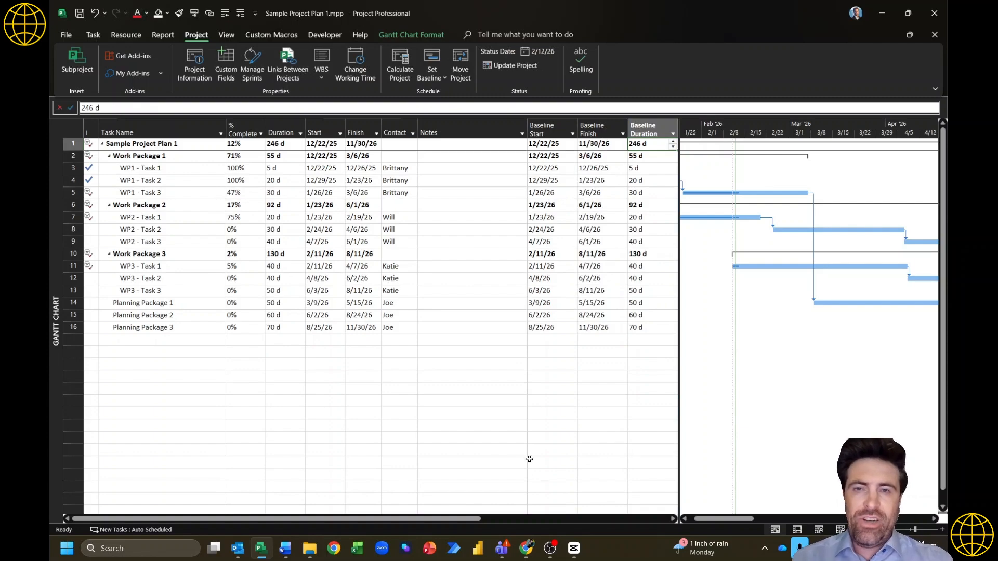
Step: Review the Baseline Start, Baseline Finish and Baseline Duration values alongside the Prev Finish column
left_click_drag(470, 518, 621, 518)
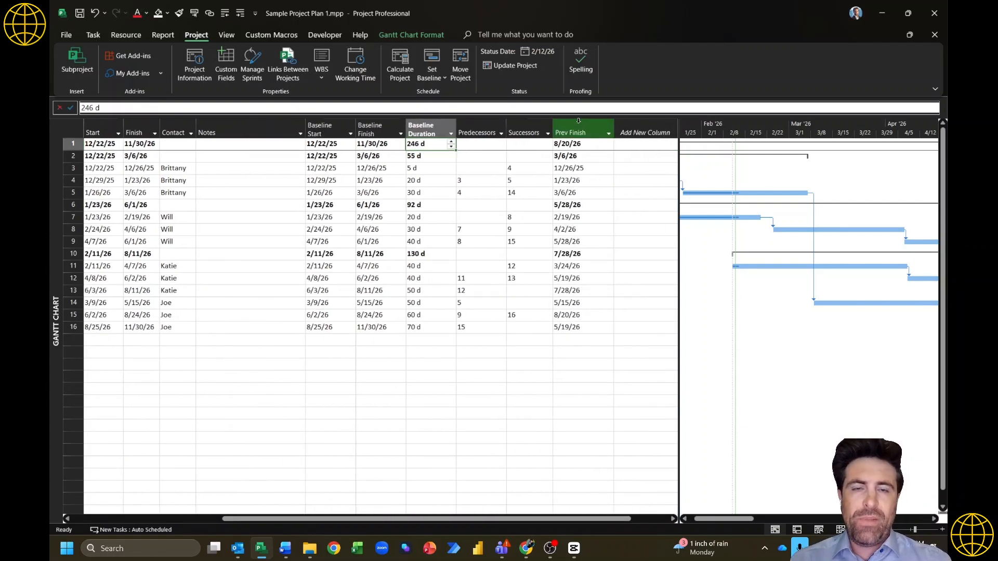
left_click(299, 183)
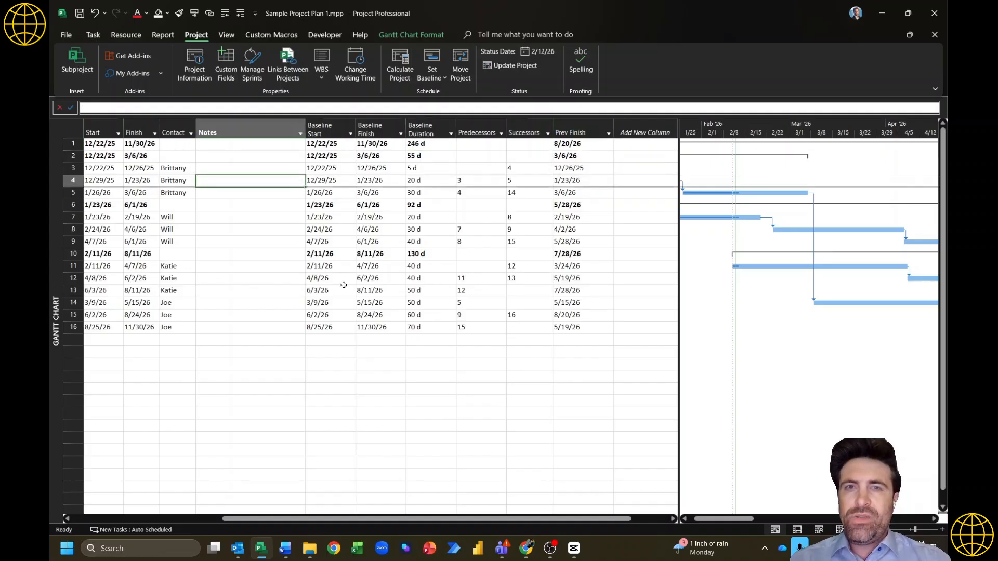
left_click_drag(322, 130, 416, 134)
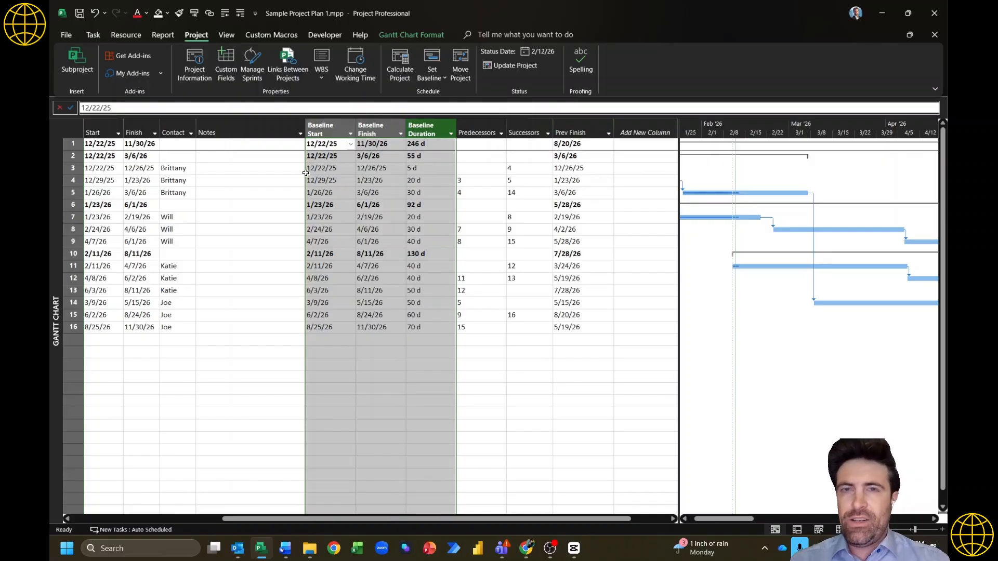
left_click(428, 166)
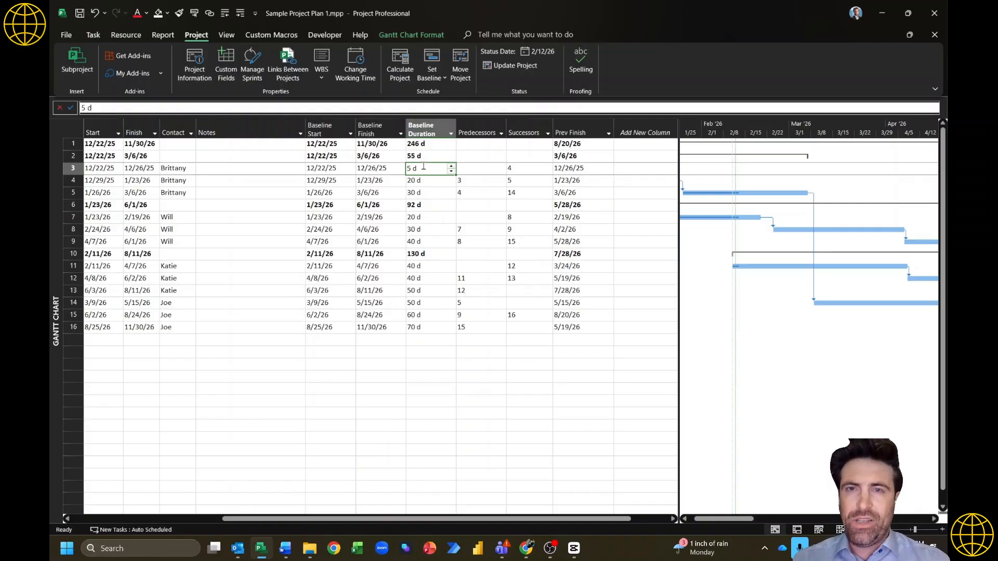
left_click_drag(547, 518, 474, 508)
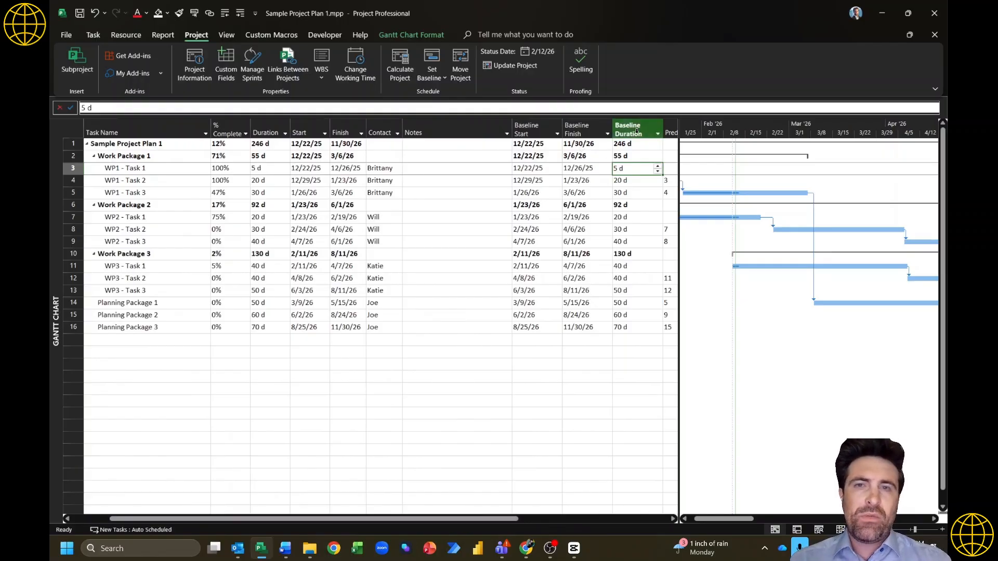
Step: Hide the Baseline Start, Baseline Finish and Baseline Duration columns
left_click_drag(634, 128, 531, 129)
right_click(530, 132)
left_click(568, 237)
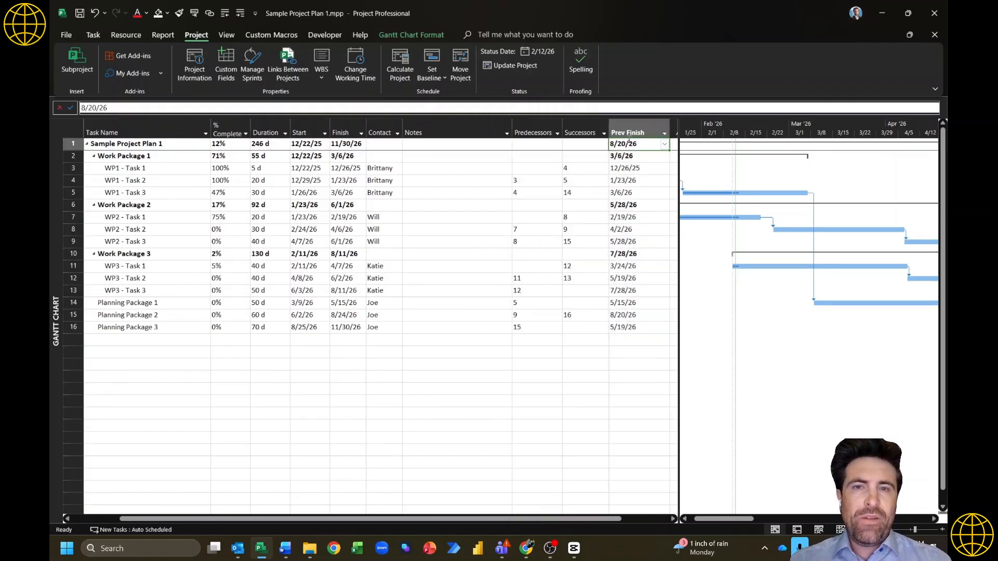
Step: Examine the Prev Finish column, including the date on the project summary row
left_click(636, 132)
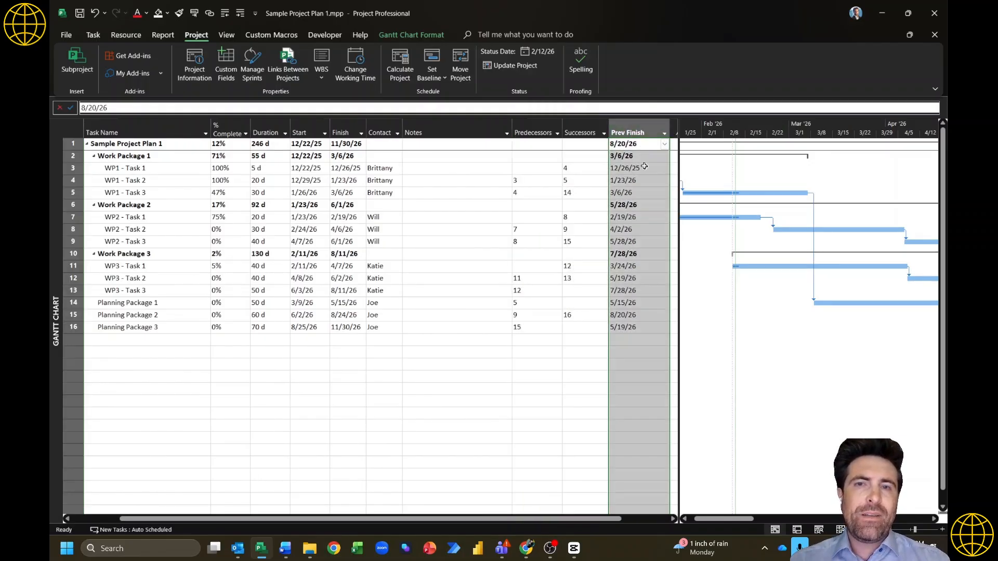
left_click(644, 167)
left_click(642, 145)
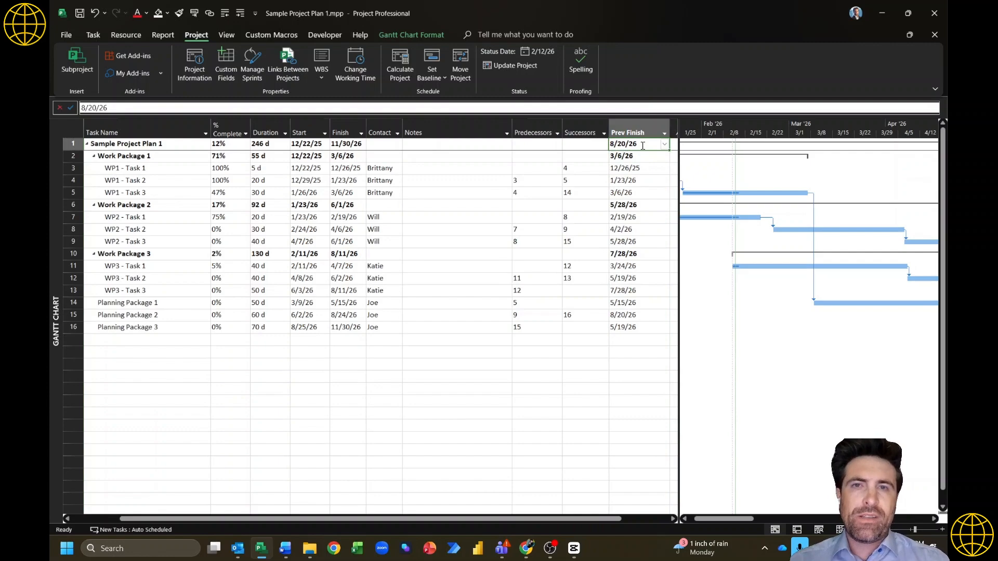